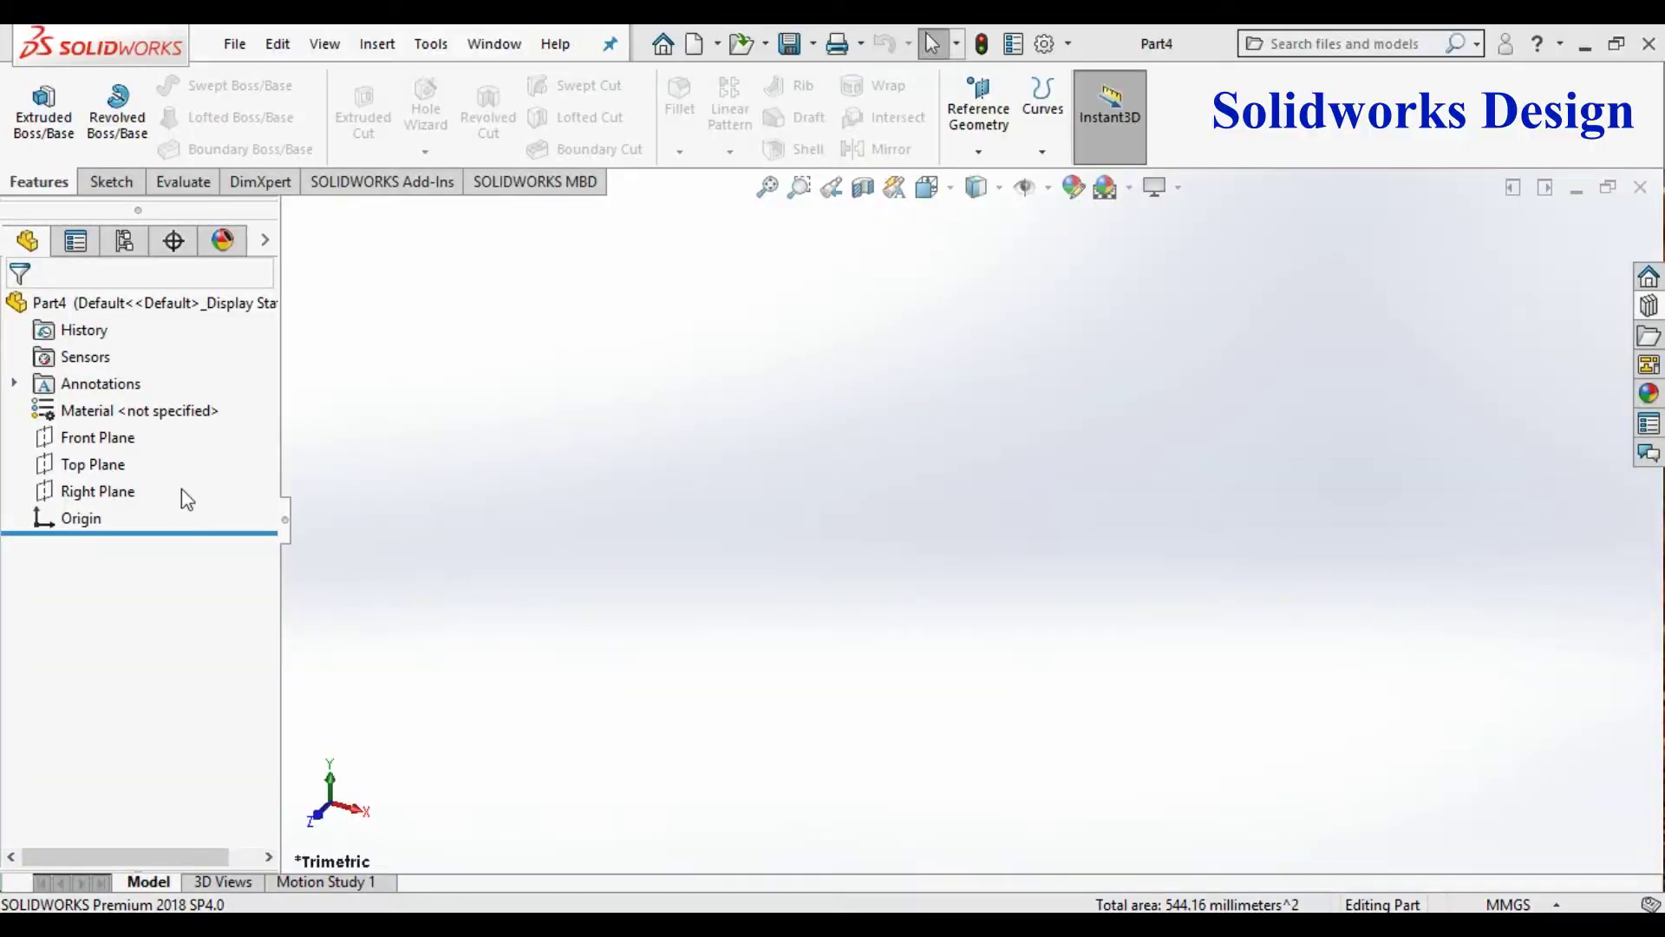
Step: On a Front Plane sketch, draw two concentric circles centred on the origin
click(121, 439)
click(139, 408)
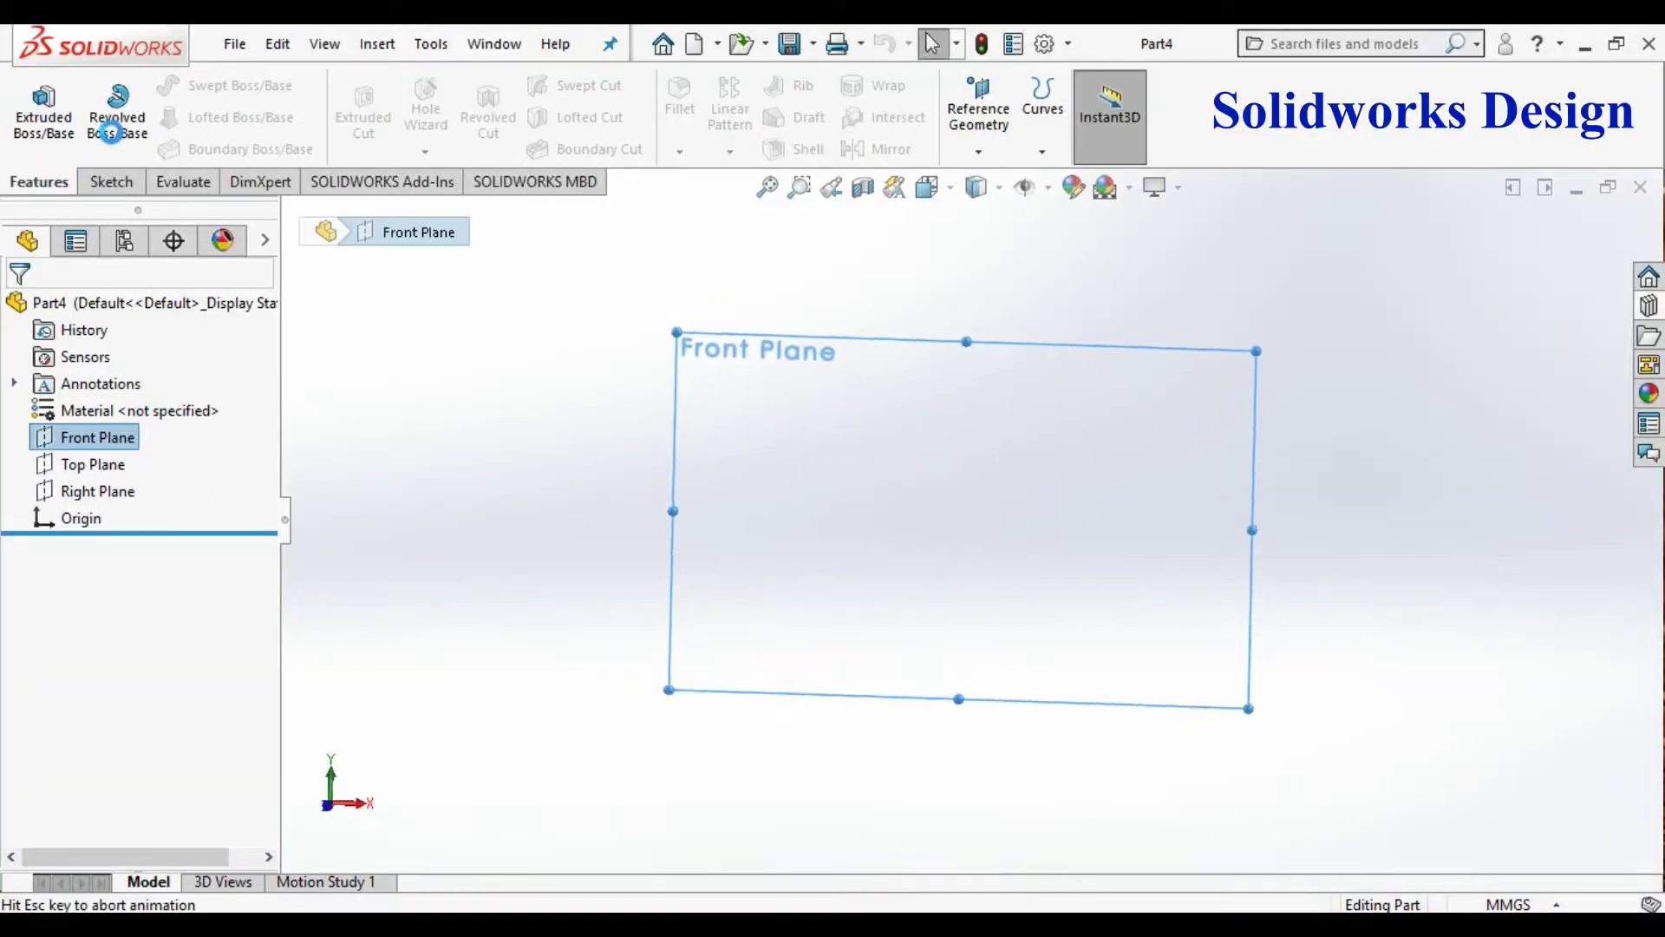
click(221, 99)
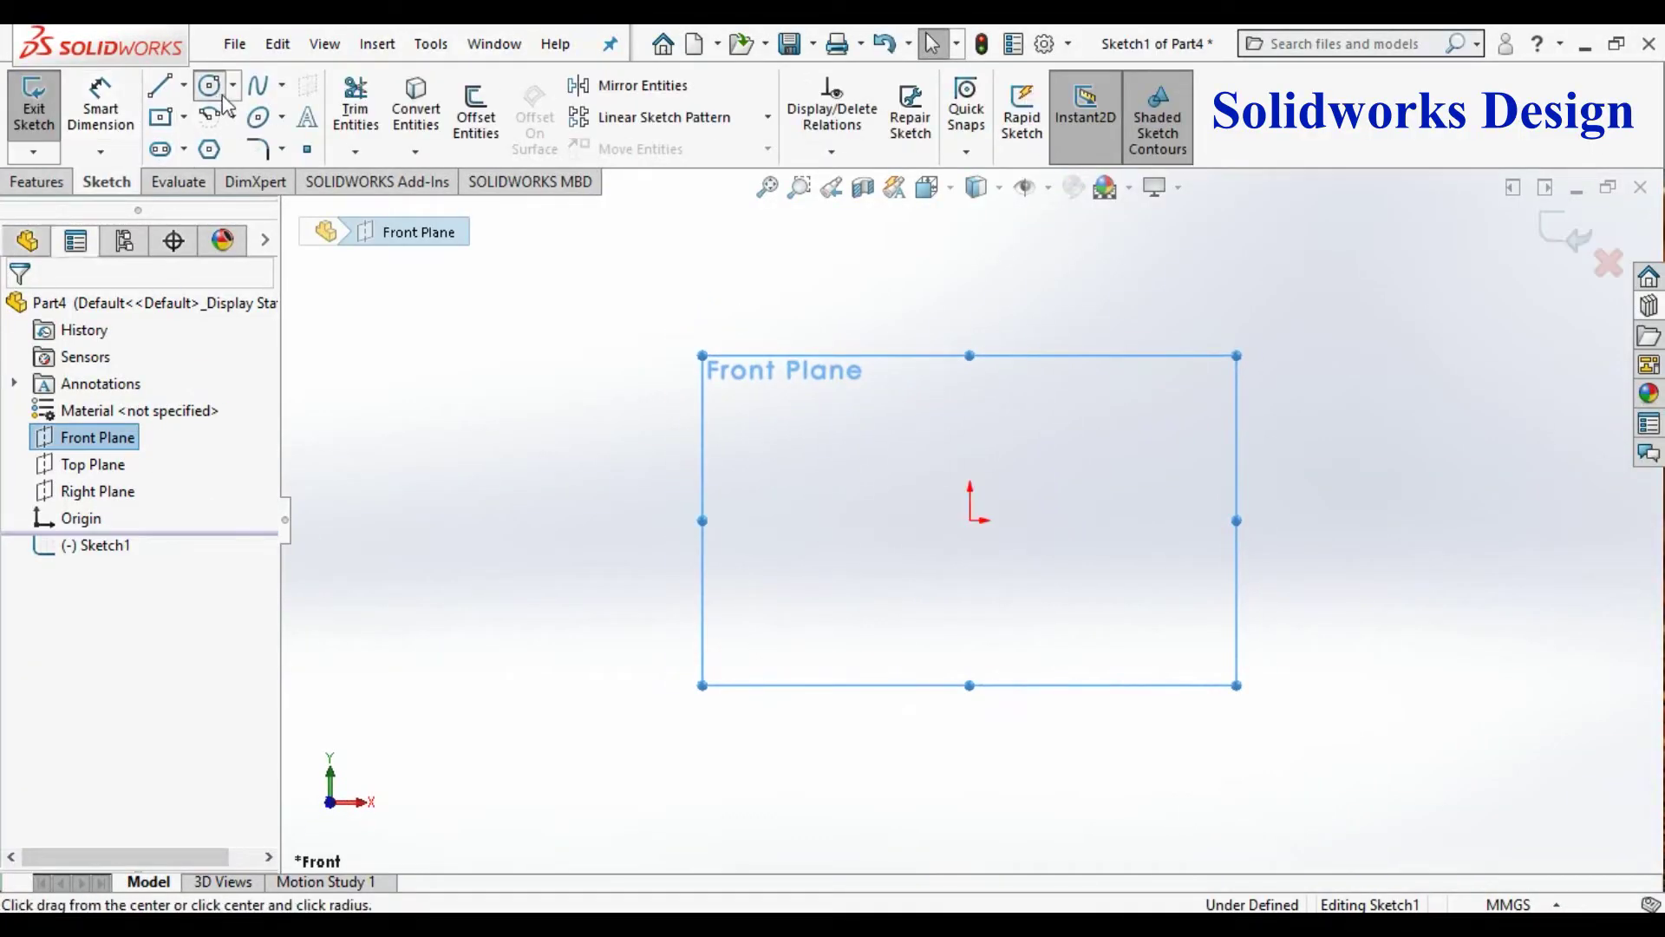
click(971, 520)
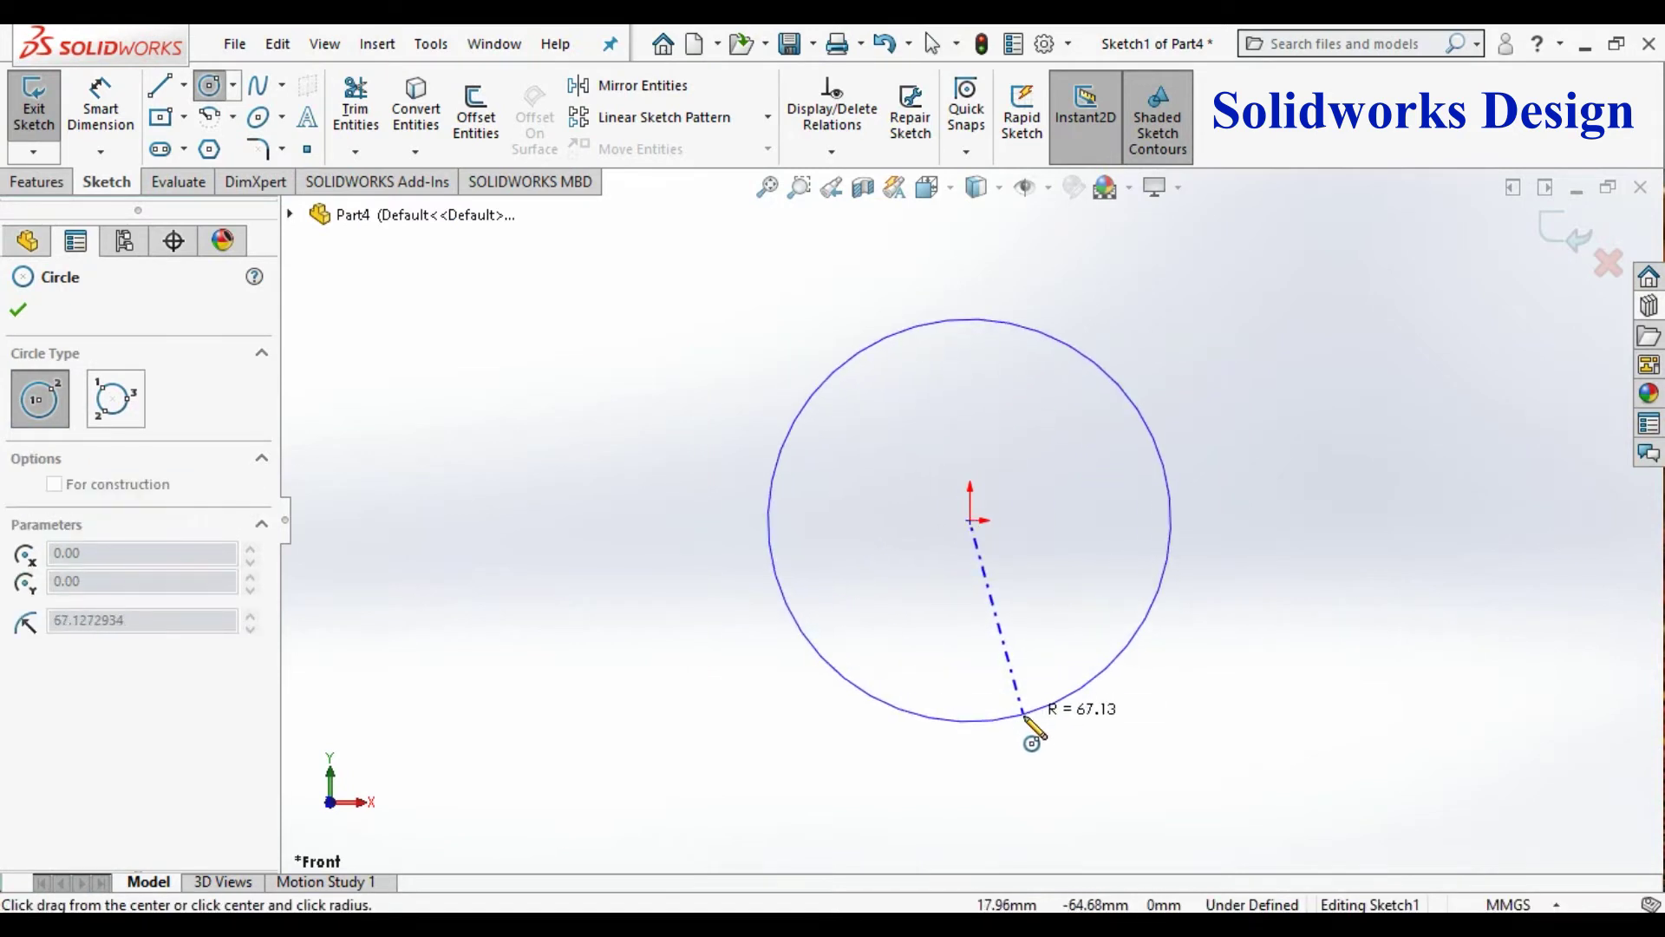
click(1028, 716)
click(971, 521)
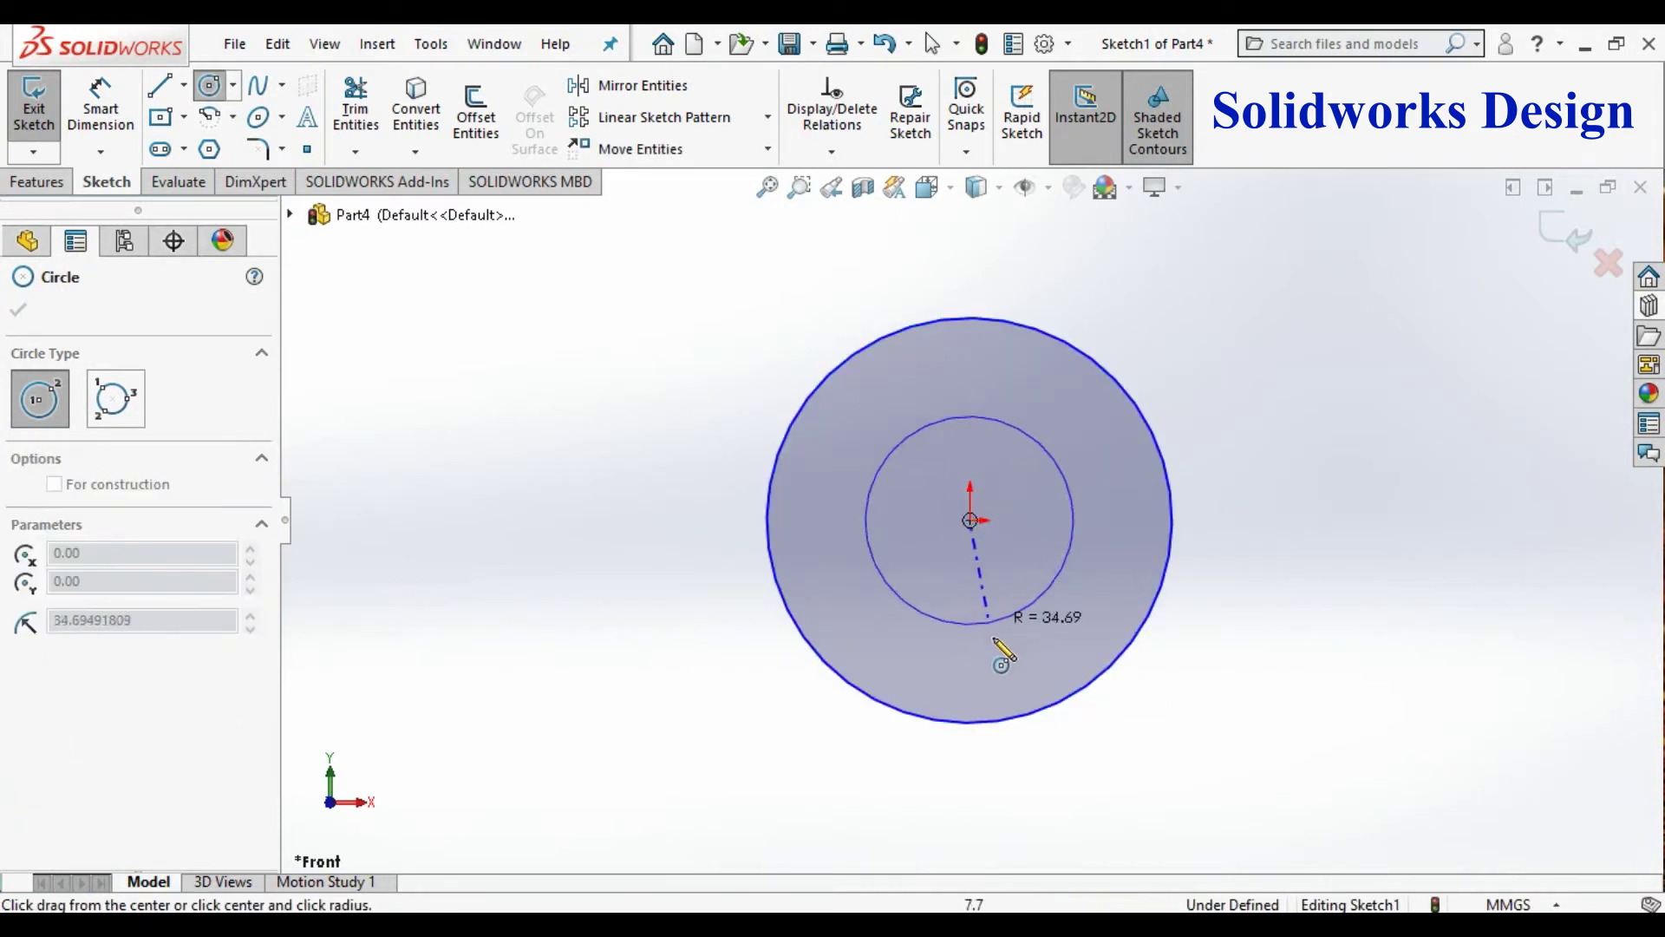
click(1050, 784)
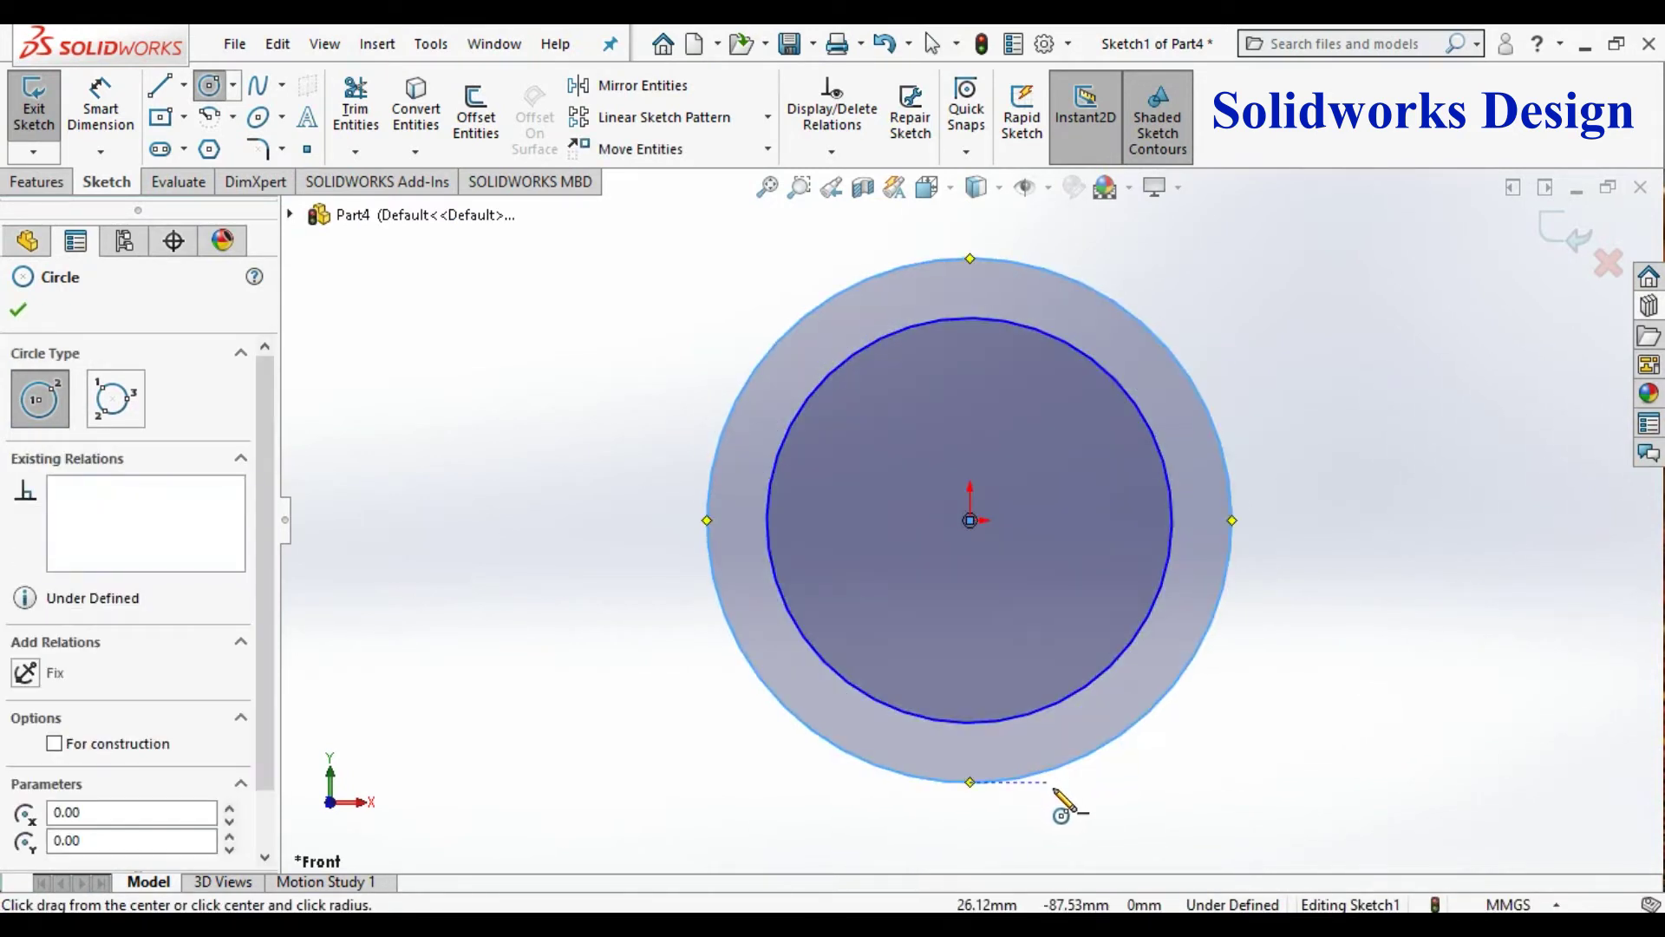
key(Escape)
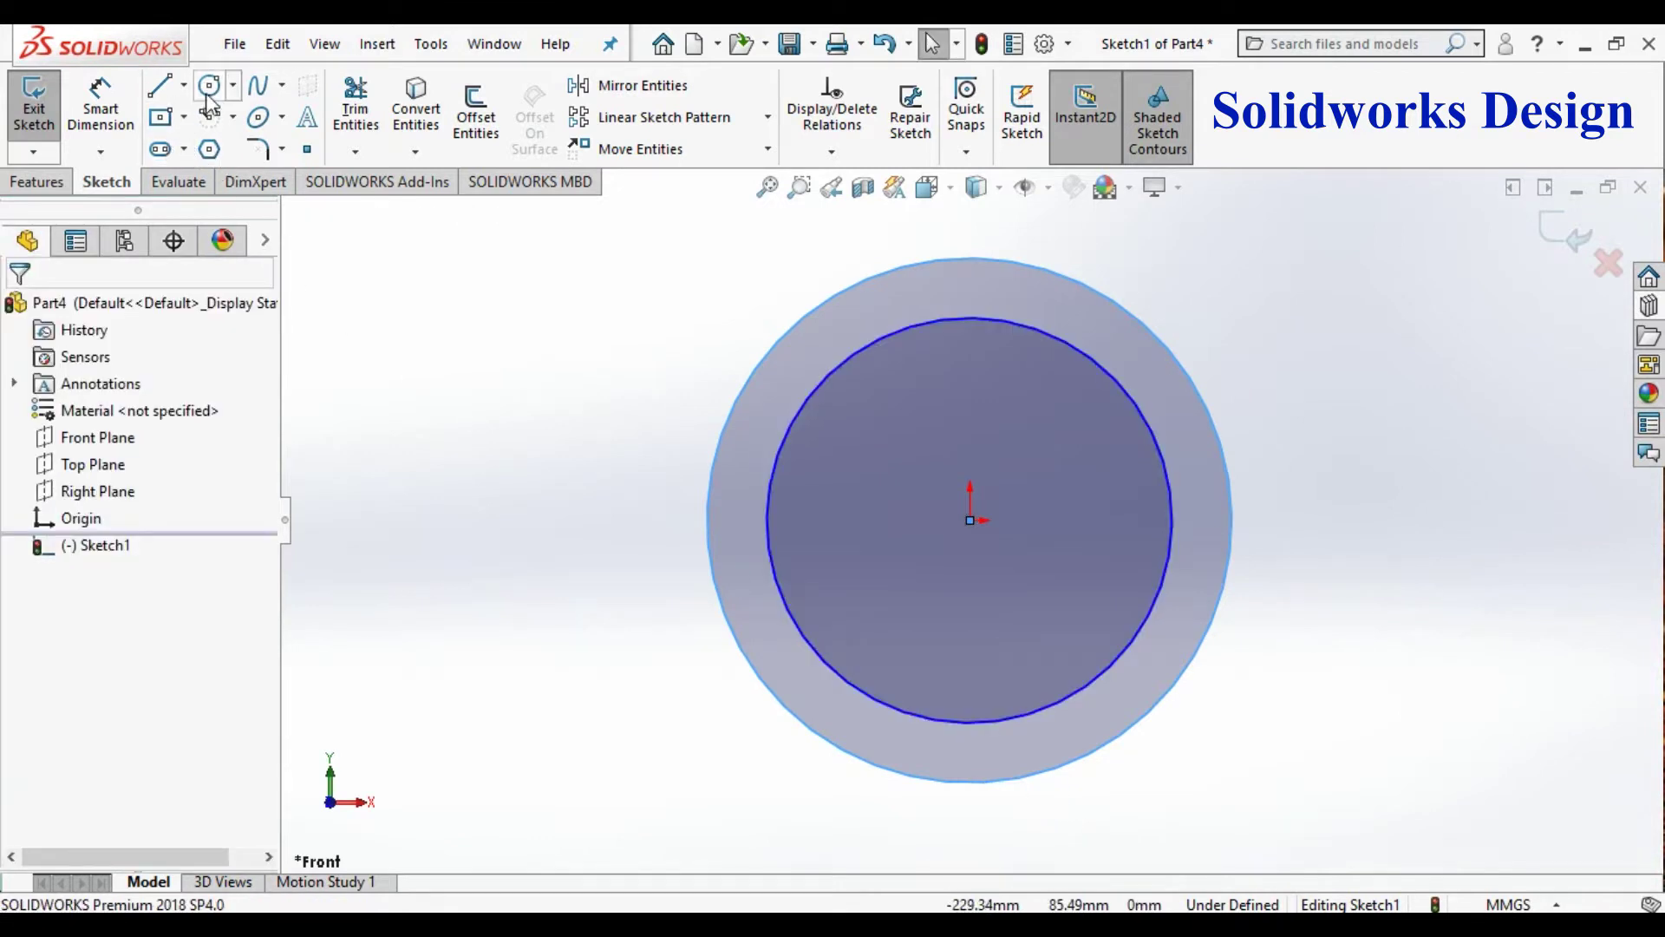
click(101, 109)
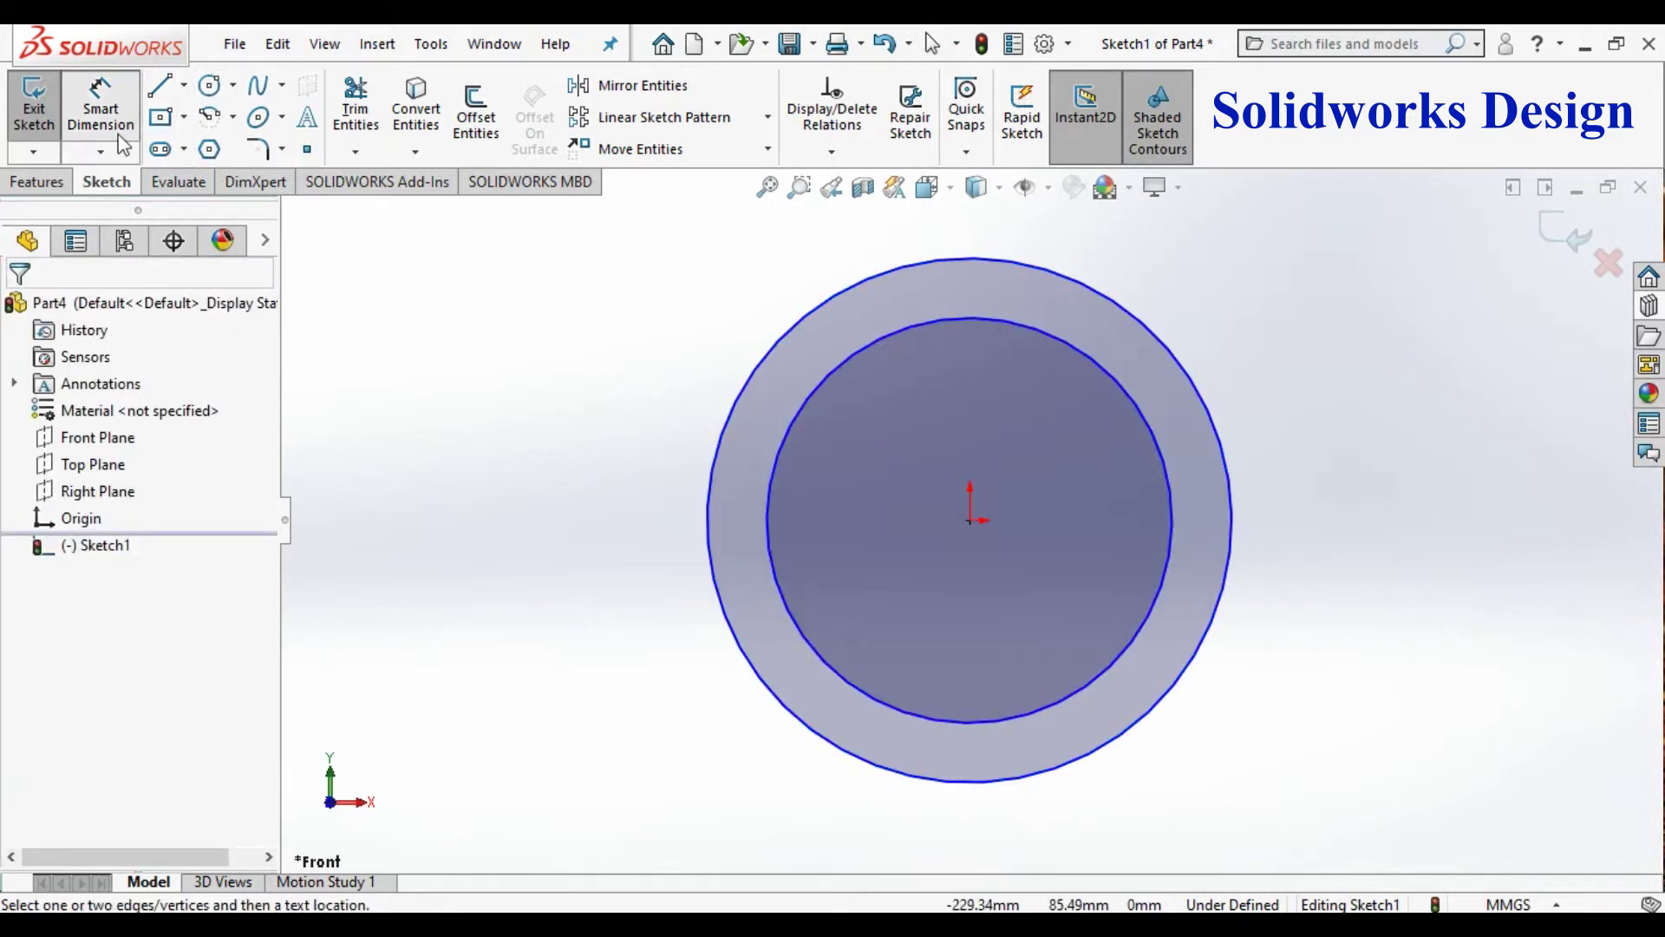
Step: Dimension the inner circle at ⌀227.5 mm and the outer circle at ⌀270 mm
click(1171, 499)
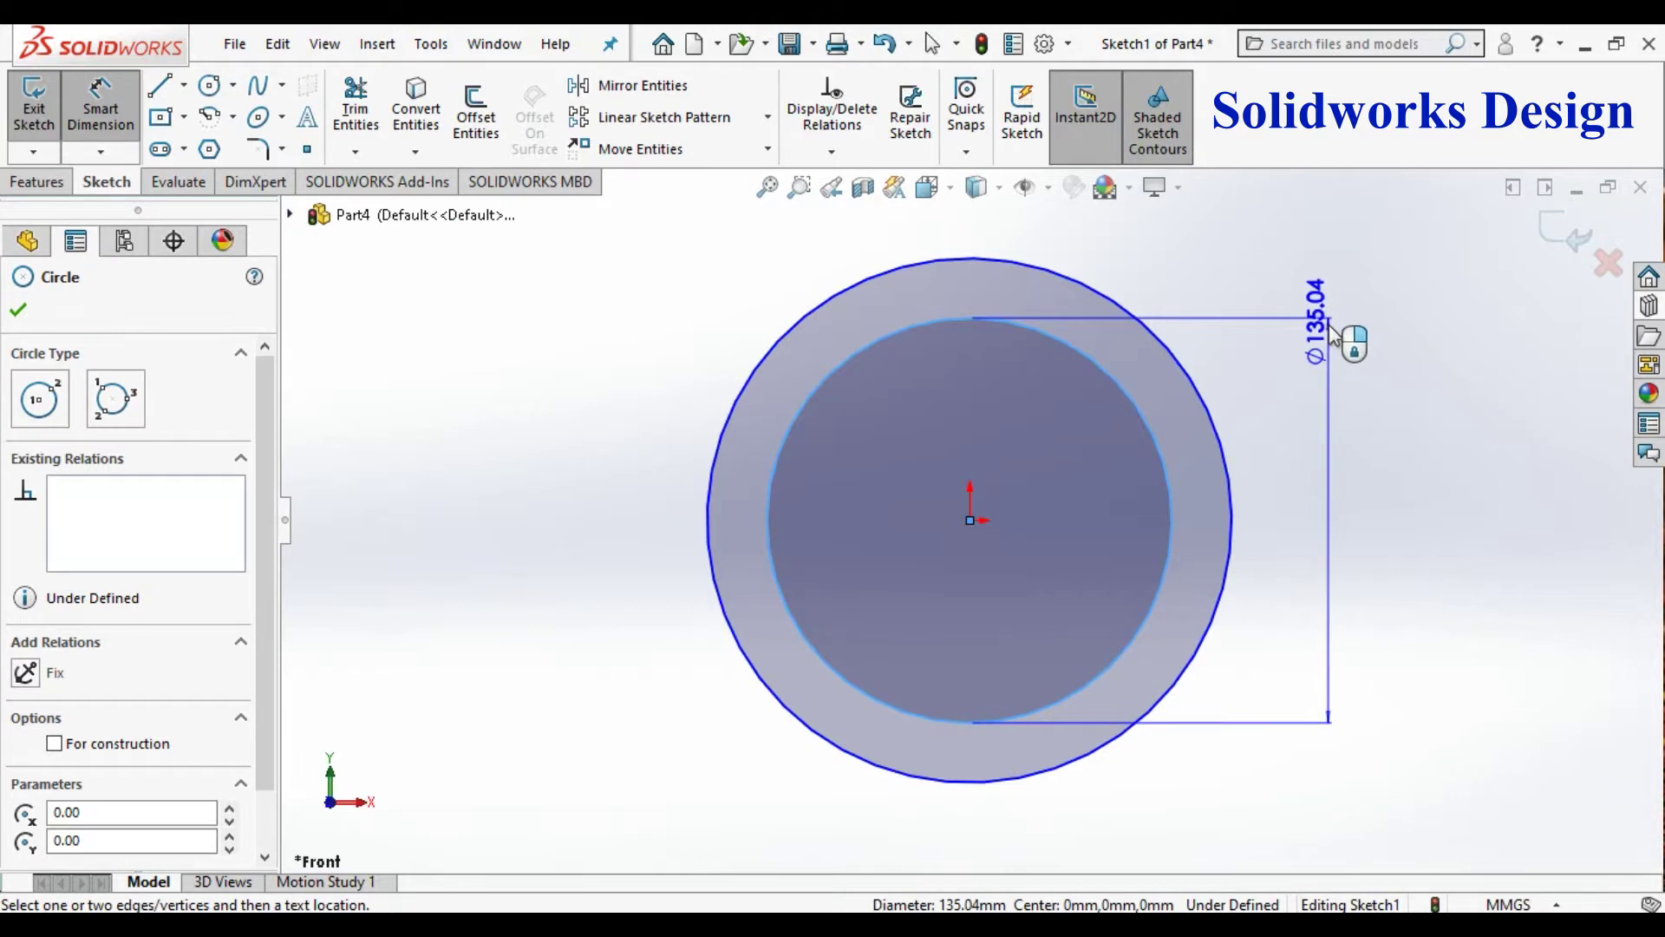
click(1333, 333)
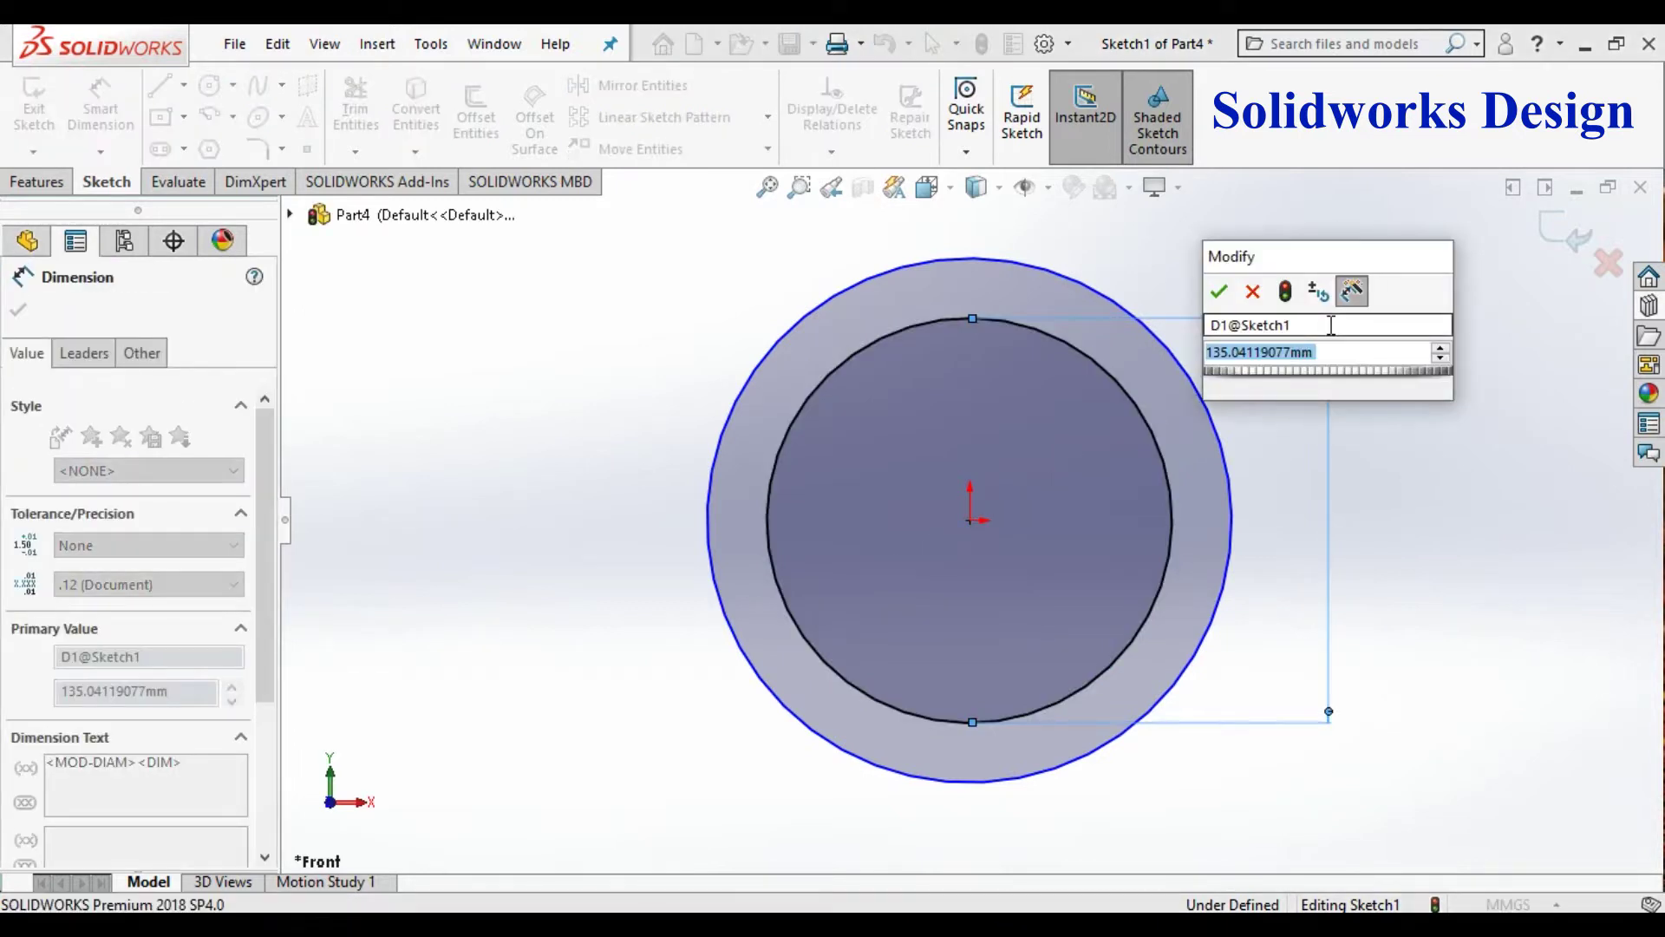
text(227.5)
key(Return)
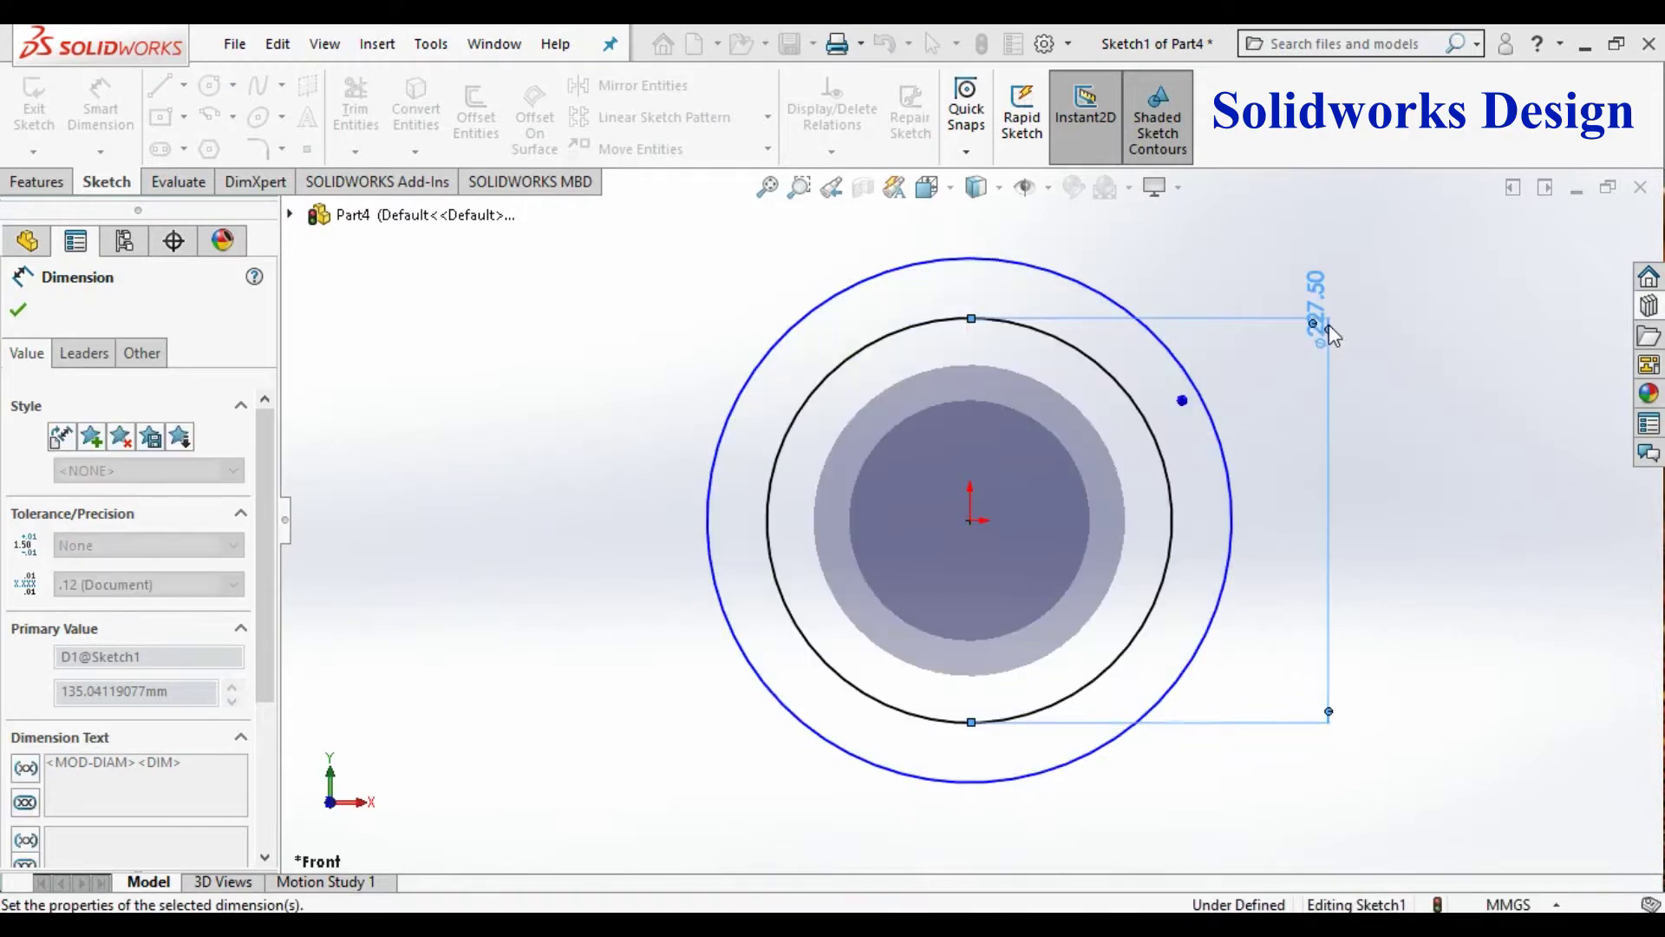
click(1095, 291)
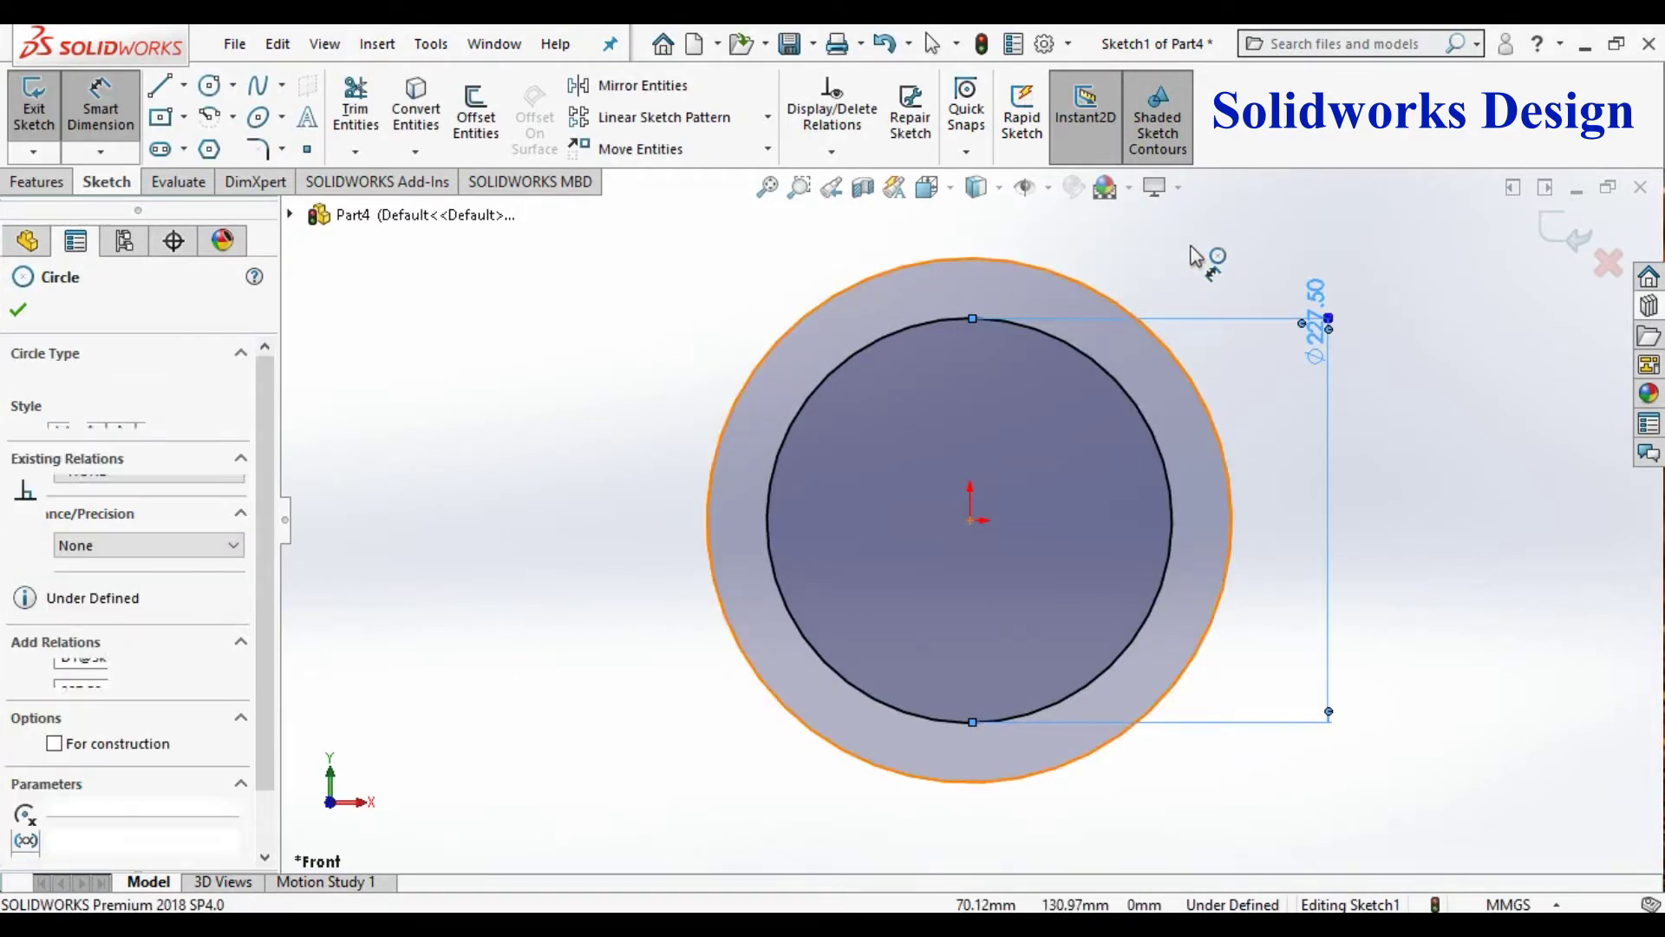
click(1291, 242)
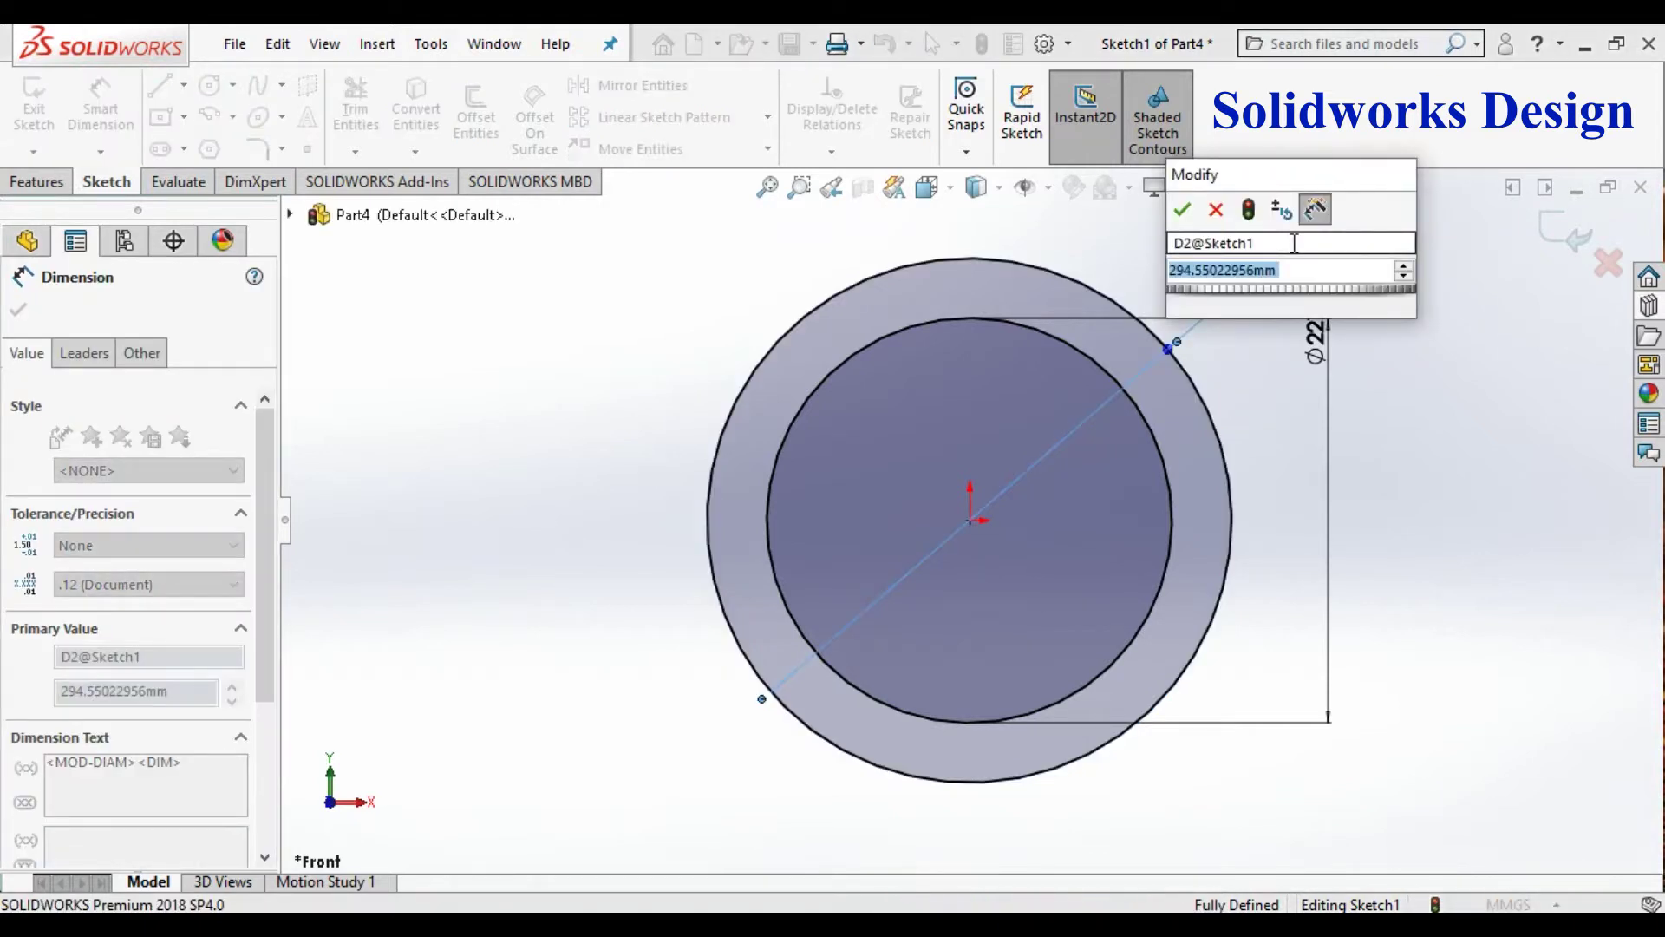
text(270)
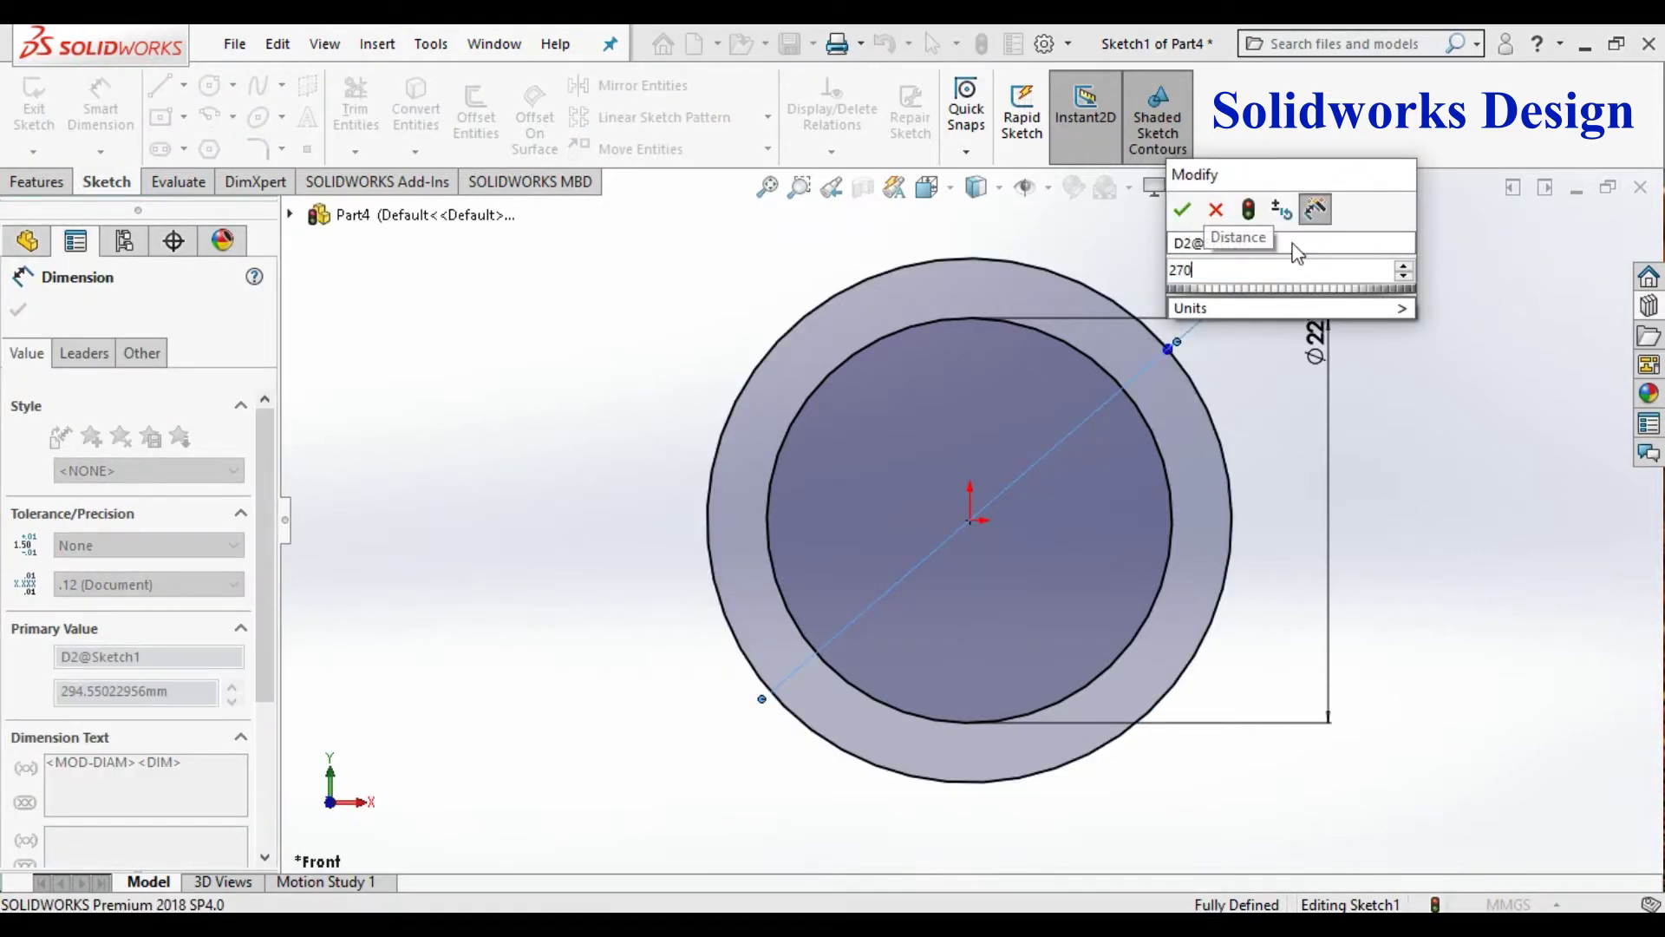
key(Return)
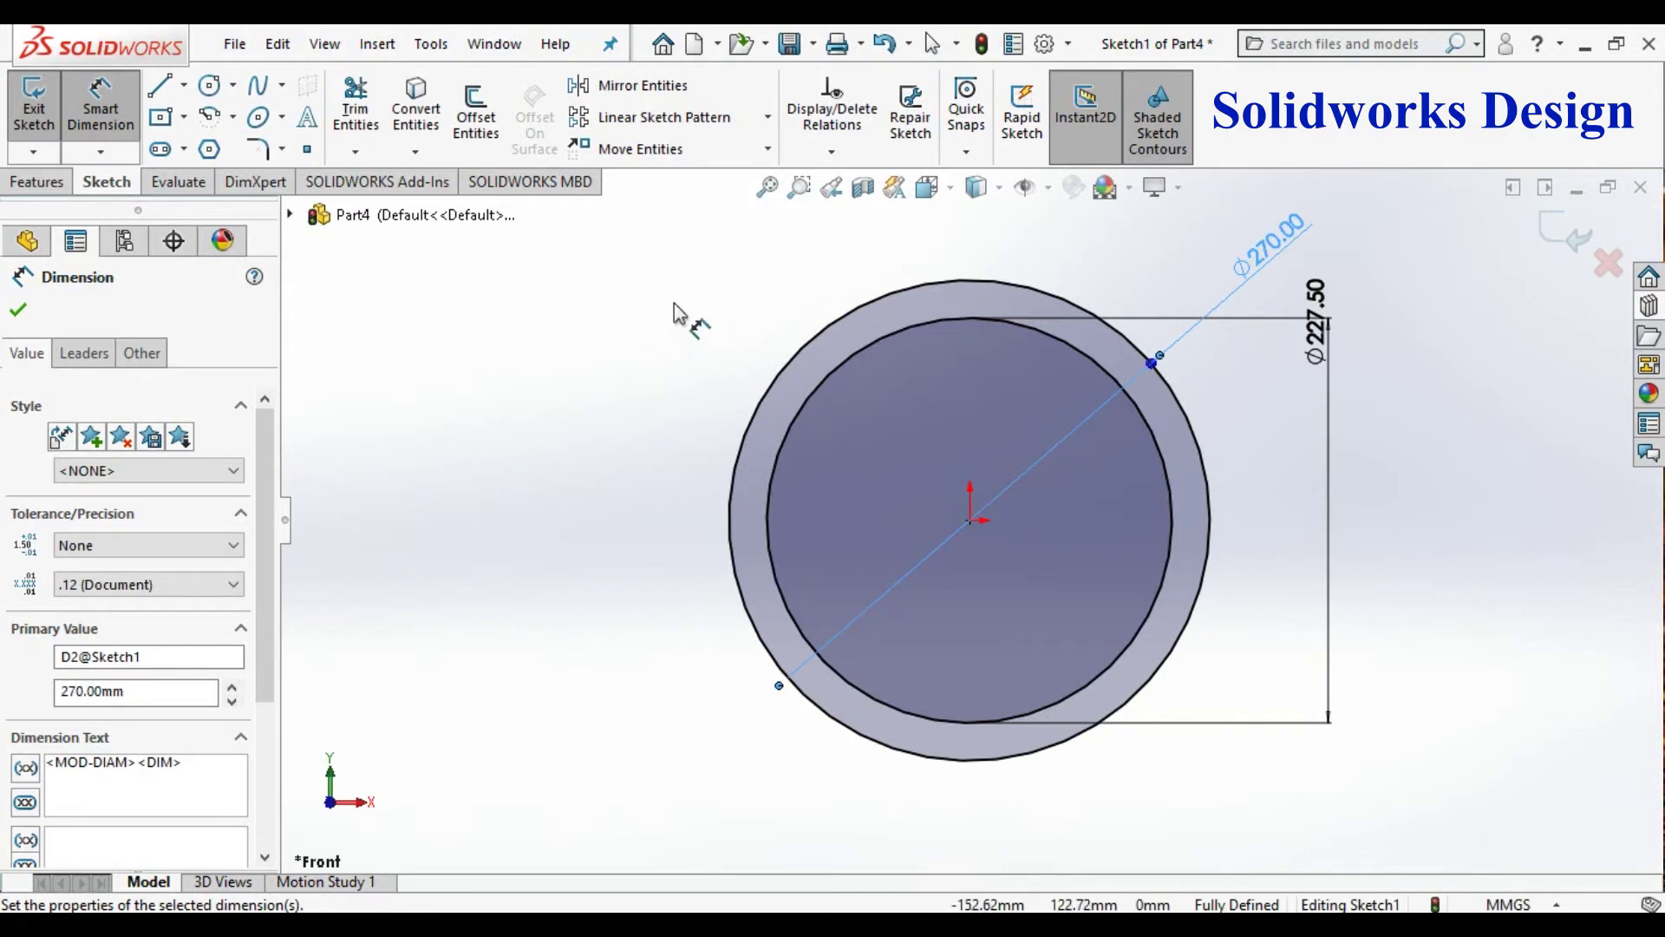
click(184, 85)
click(231, 145)
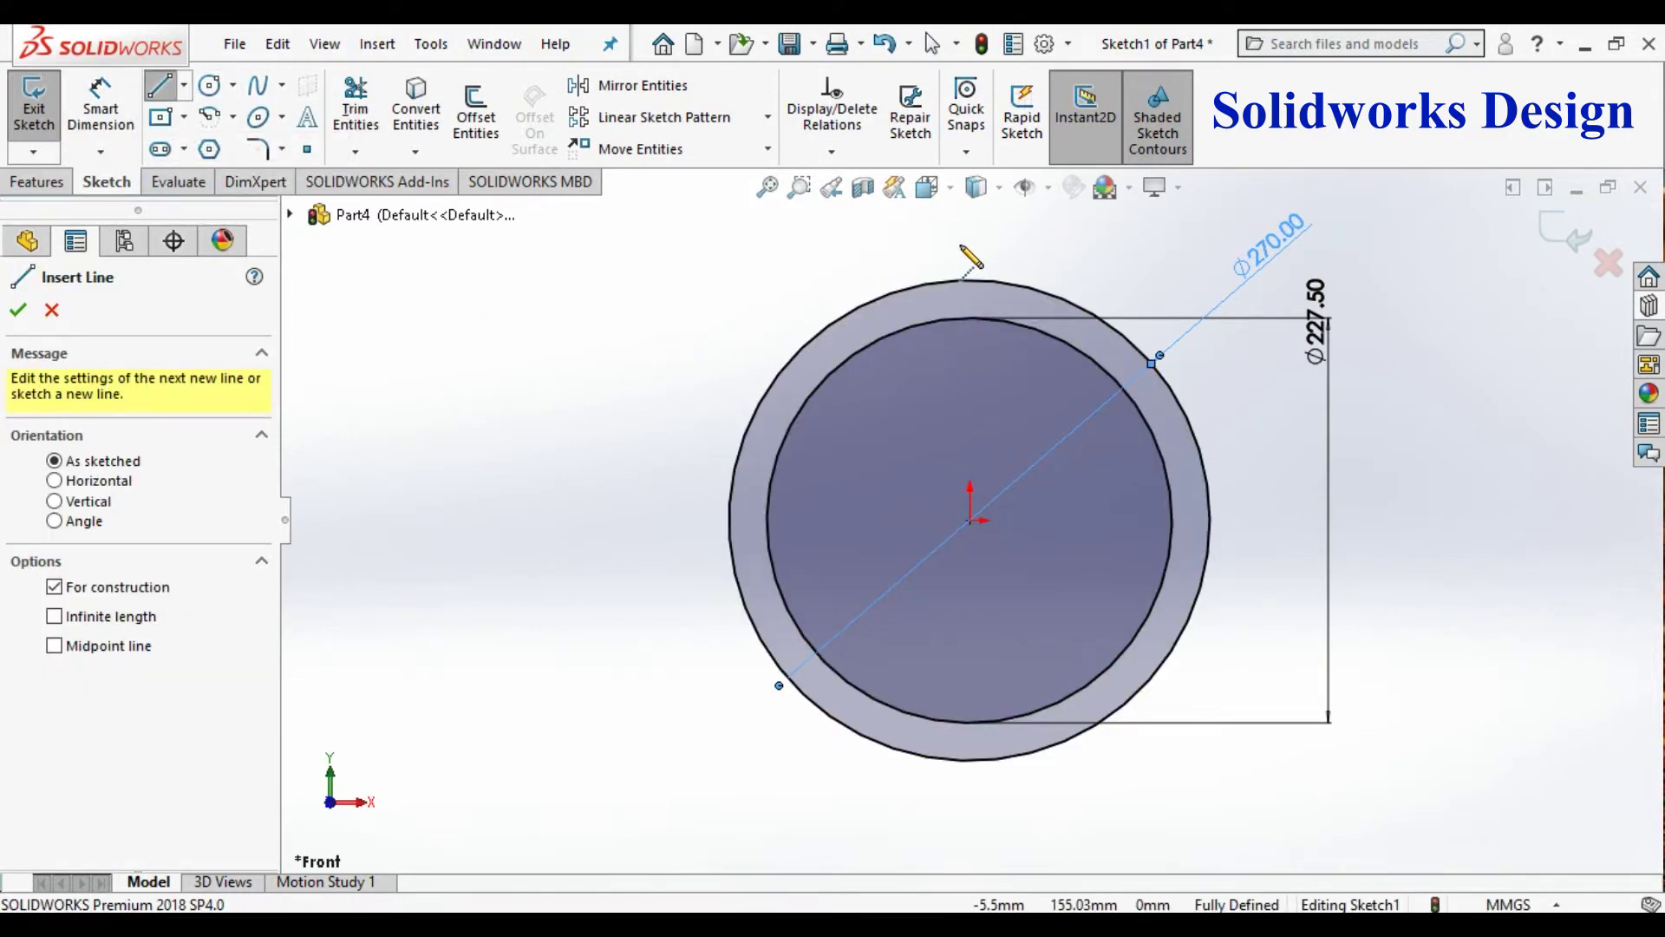
Step: Draw a vertical centerline through the origin
click(970, 242)
click(969, 614)
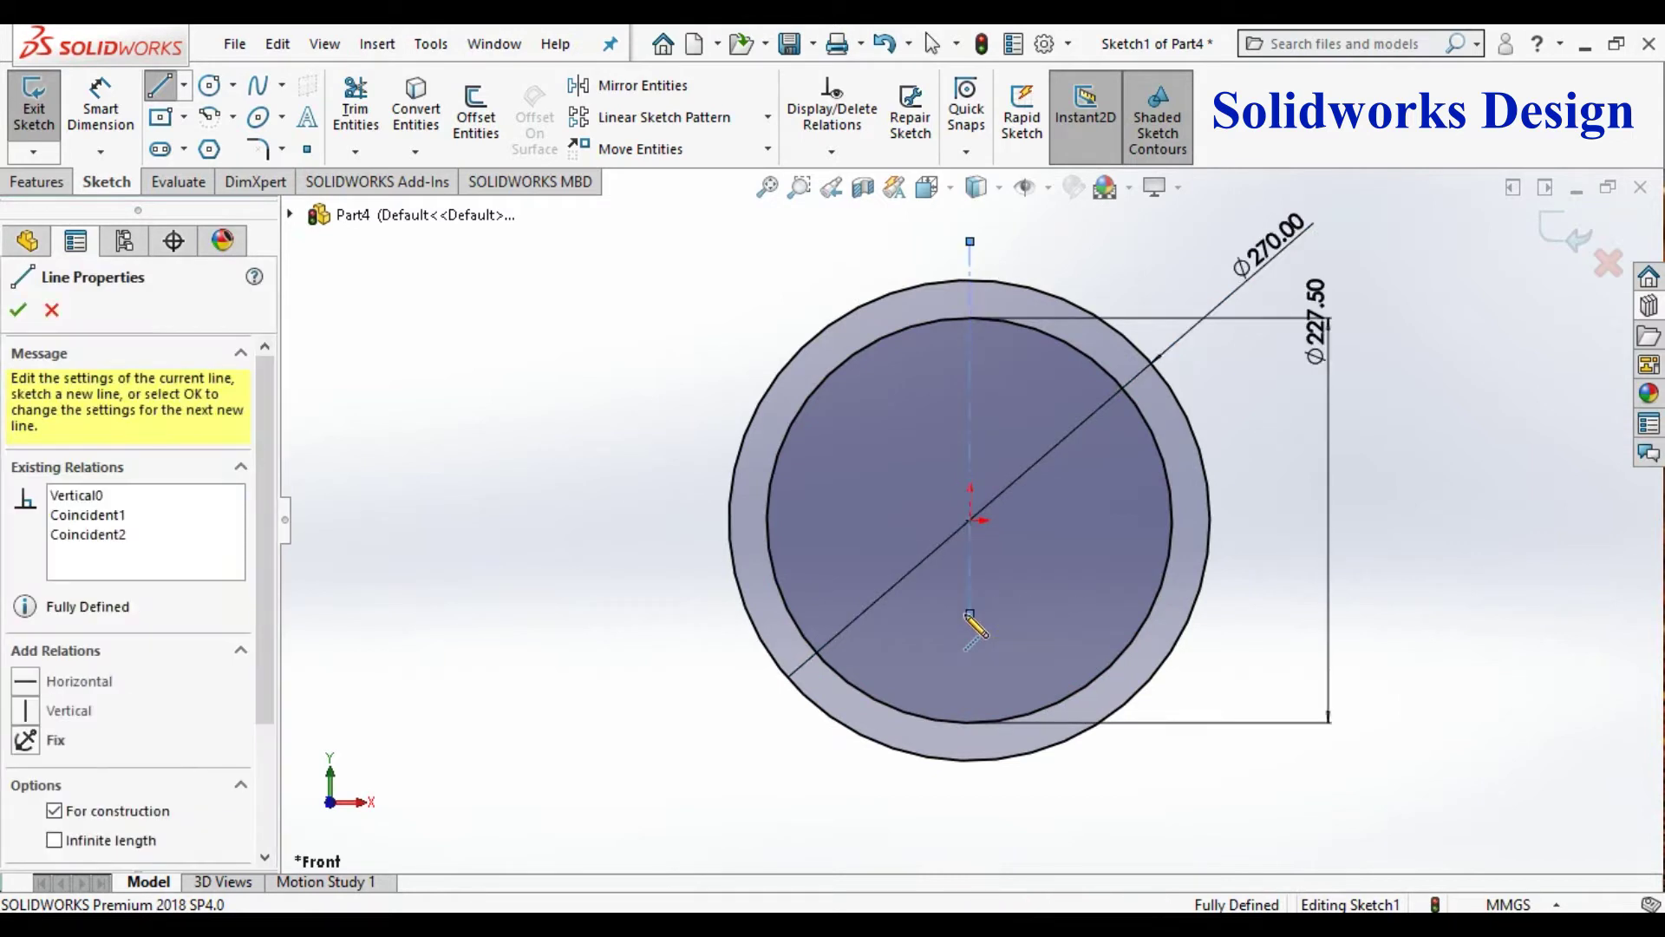
key(Escape)
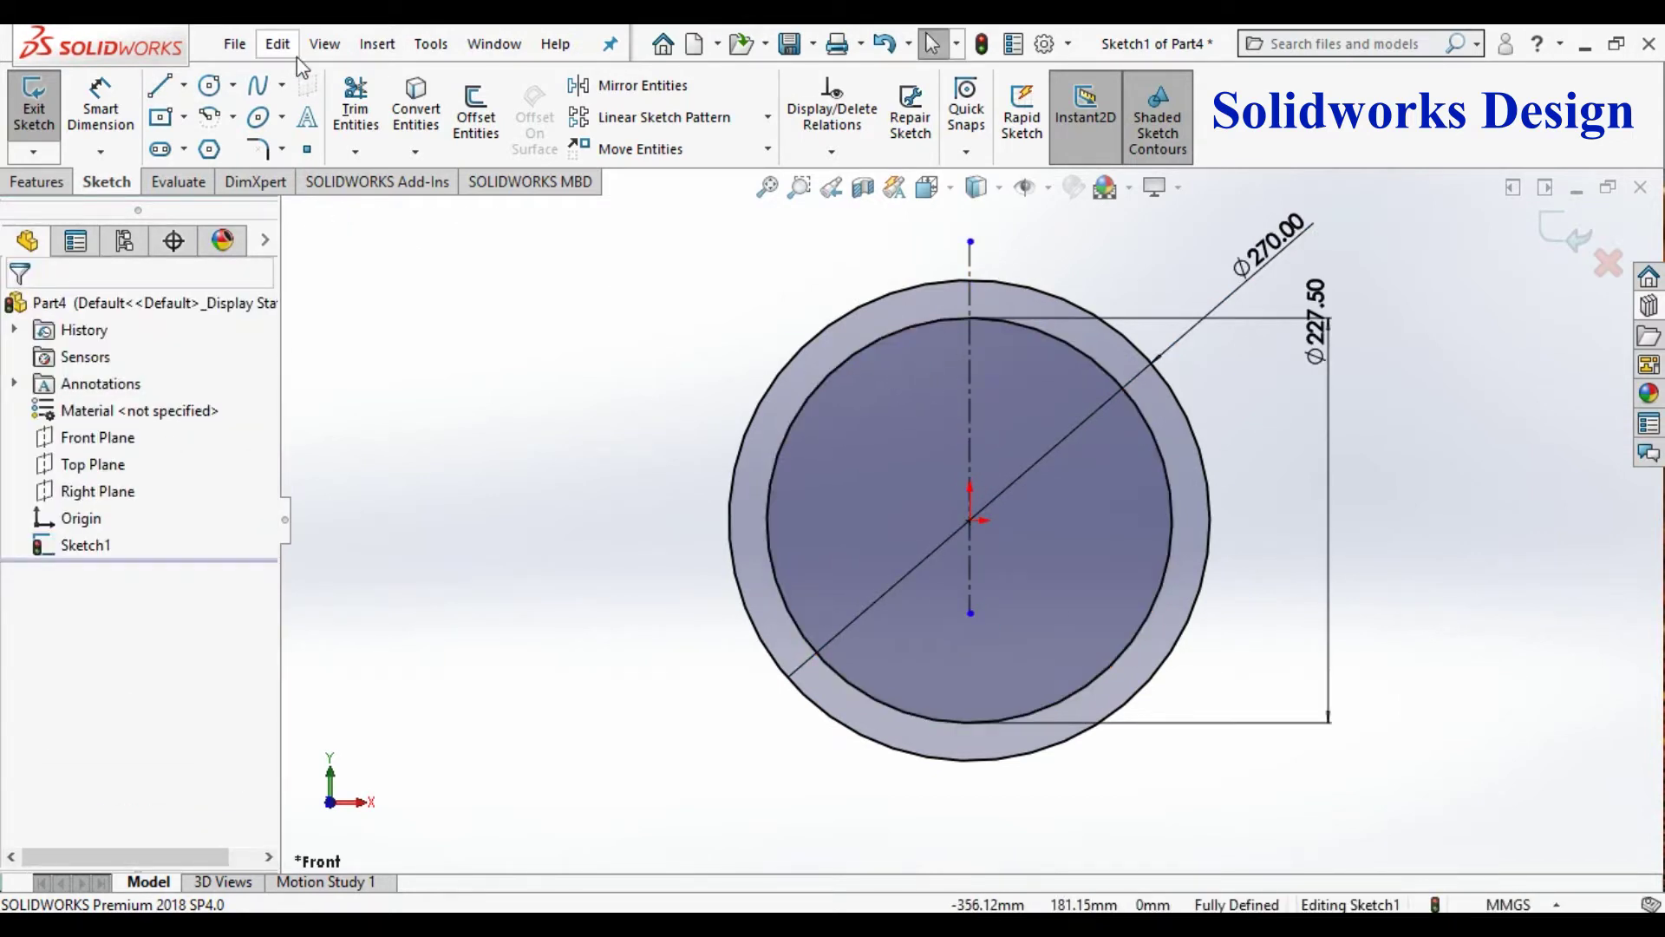
Step: Draw a short origin-centred arc just inside the top of the ⌀270 circle
click(233, 116)
click(252, 148)
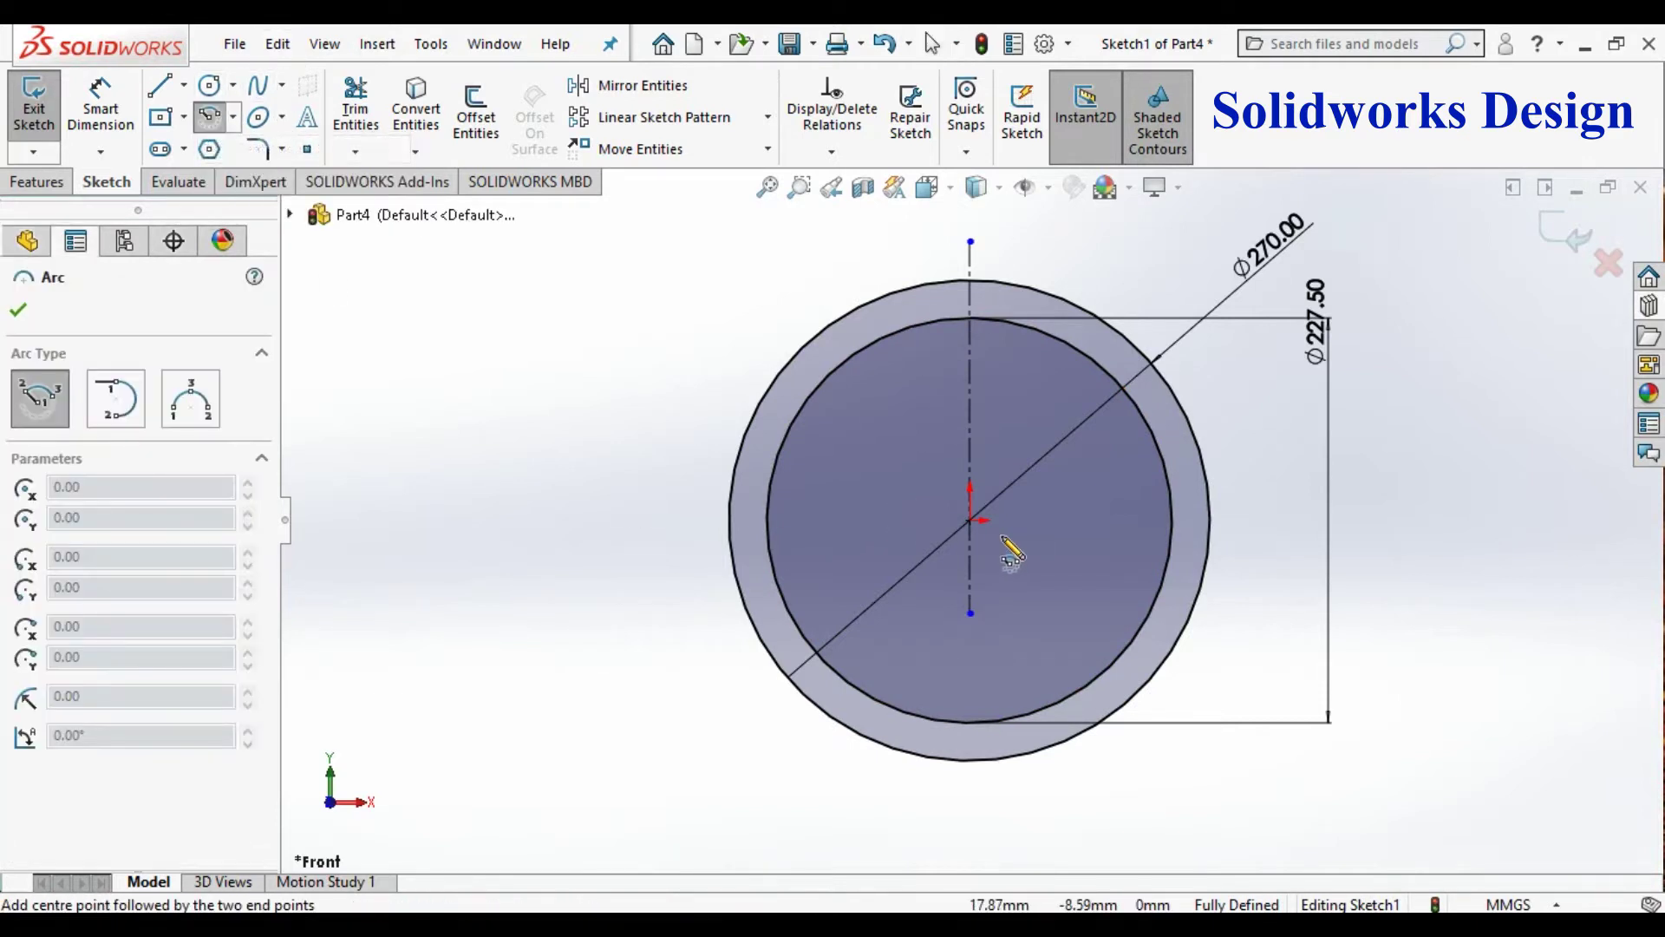
click(969, 520)
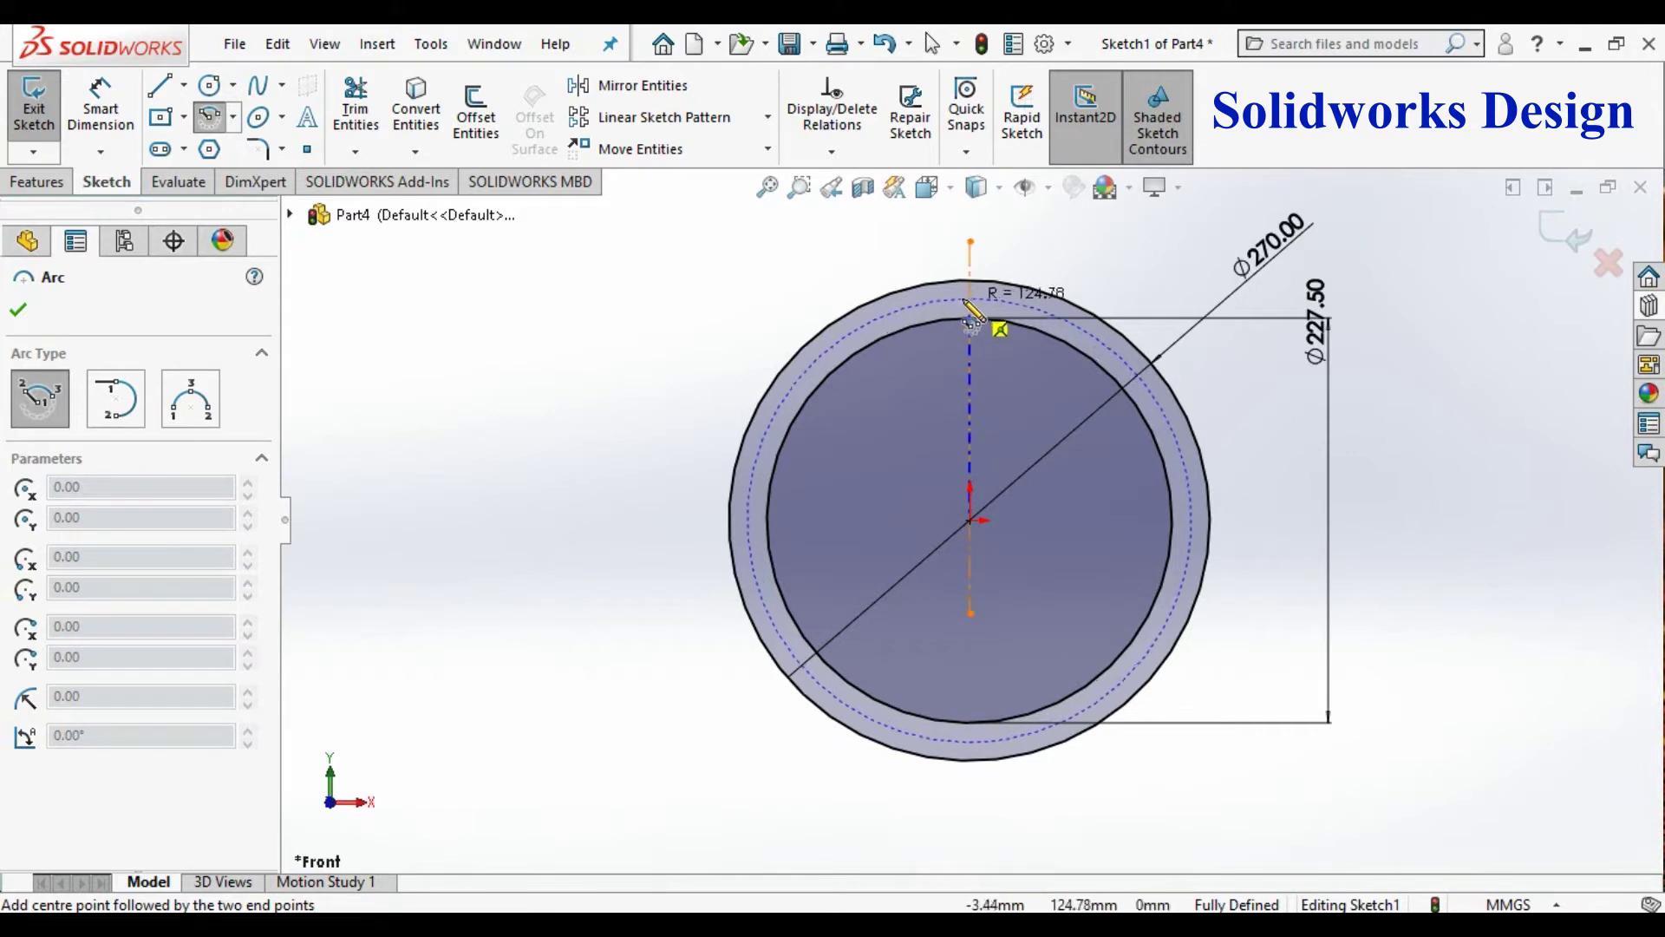
click(947, 307)
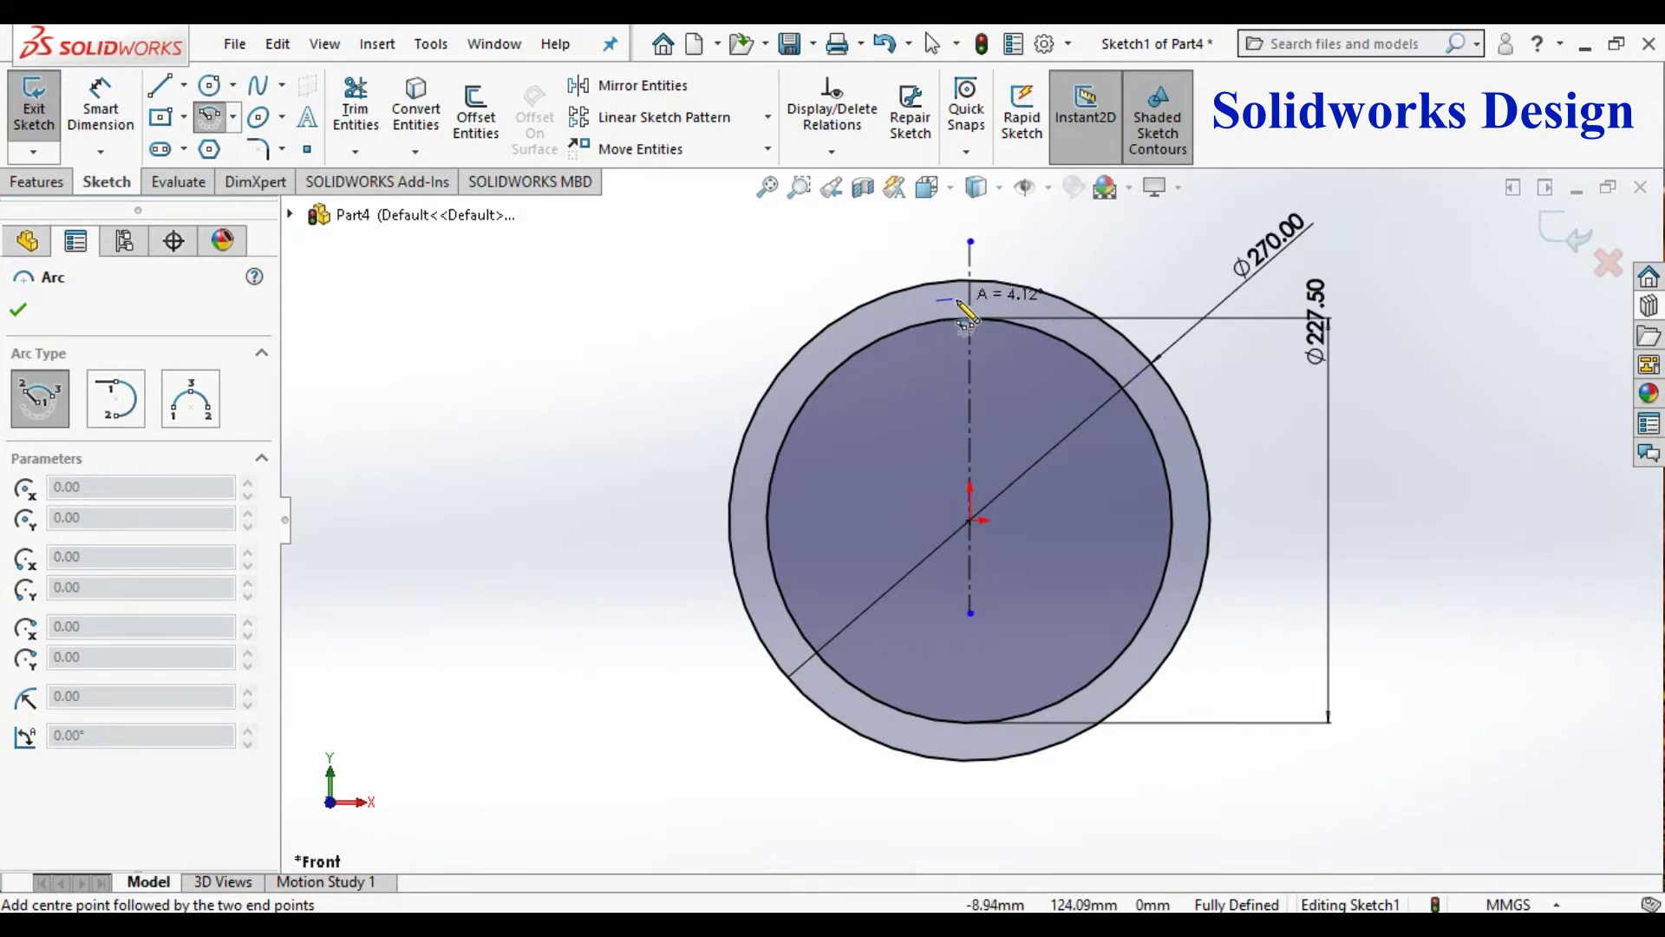
click(1014, 302)
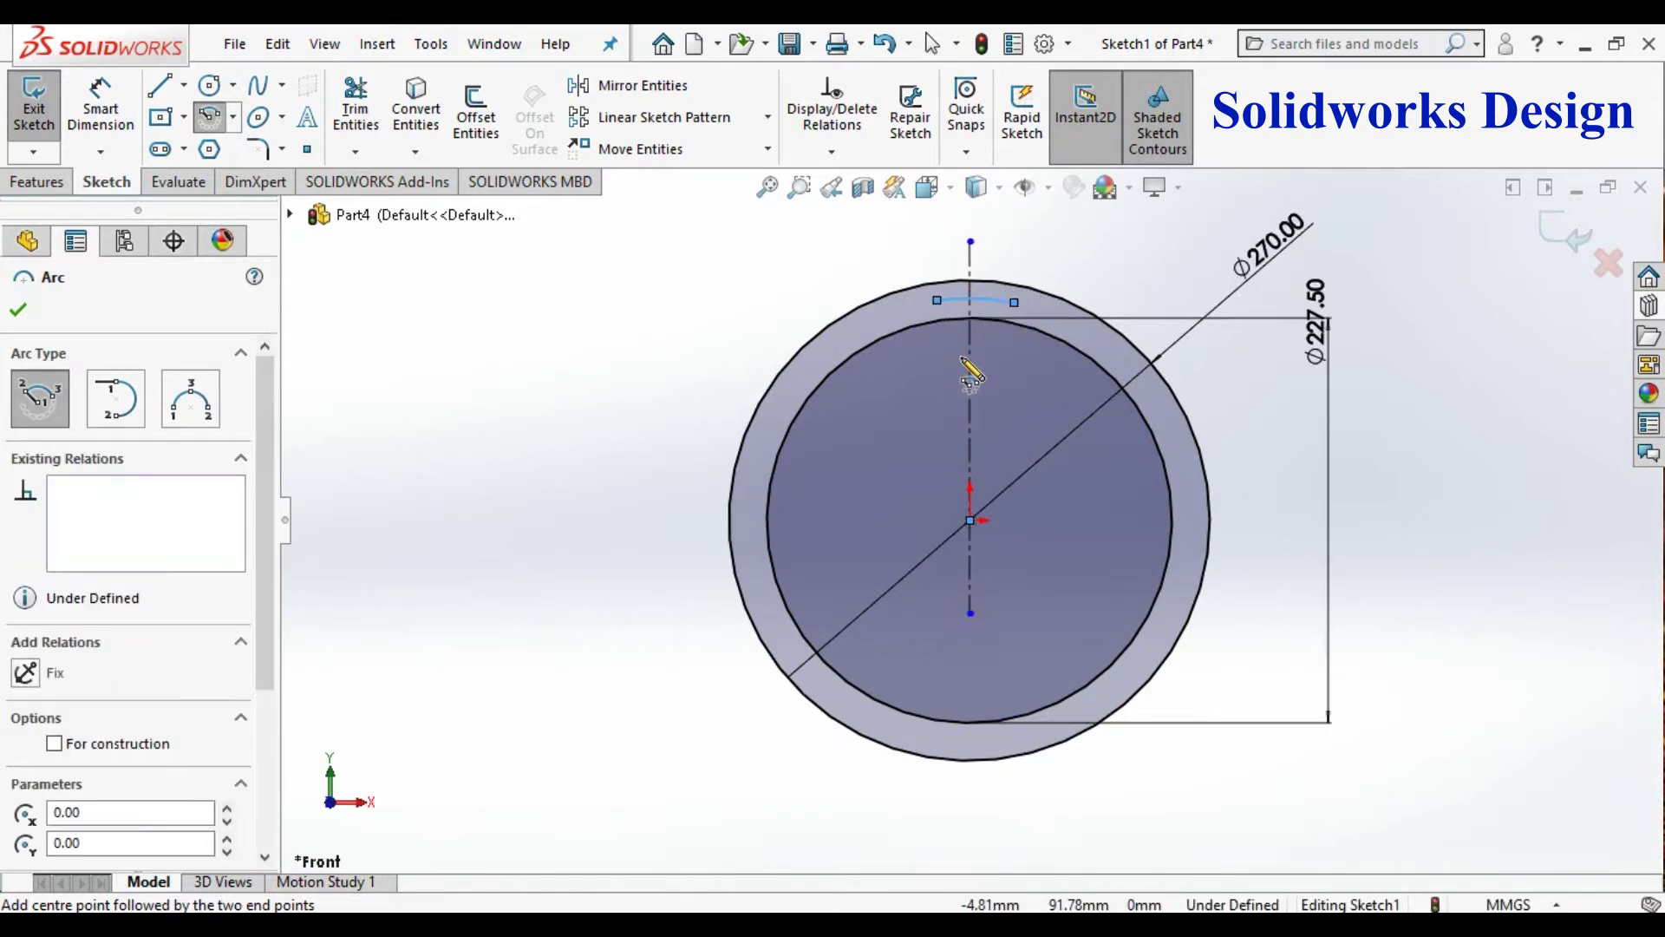
key(Escape)
Step: Try an intersection relation between the arc and centerline, then undo it
scroll(1033, 309, down, 3)
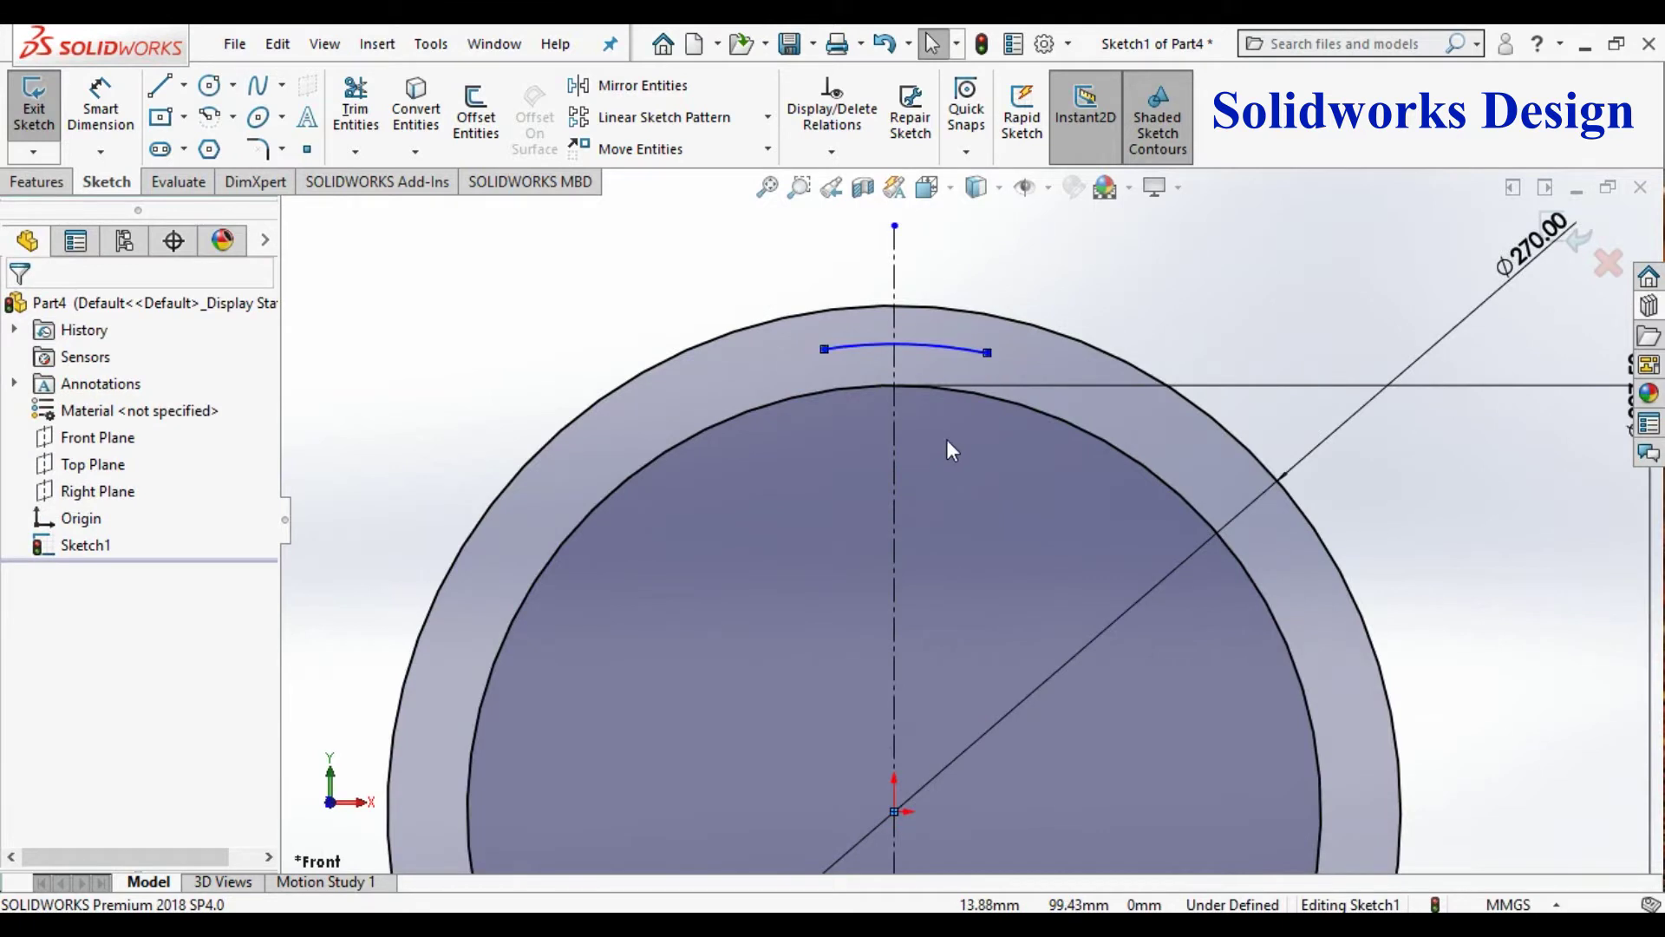
click(952, 347)
click(959, 366)
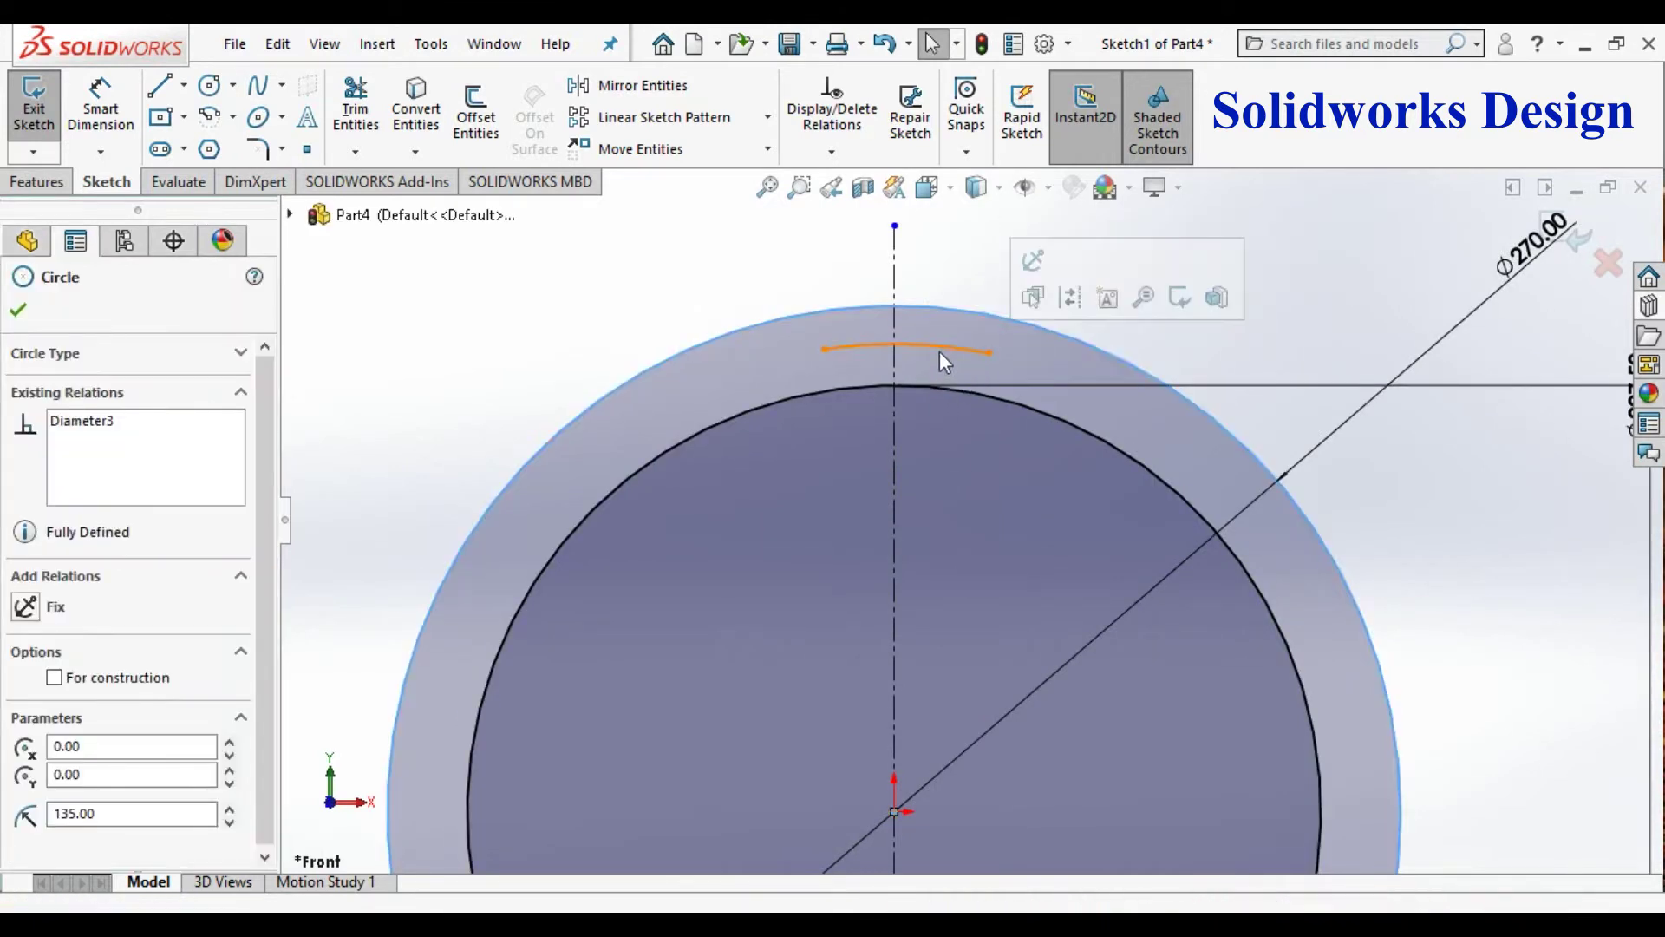
click(909, 346)
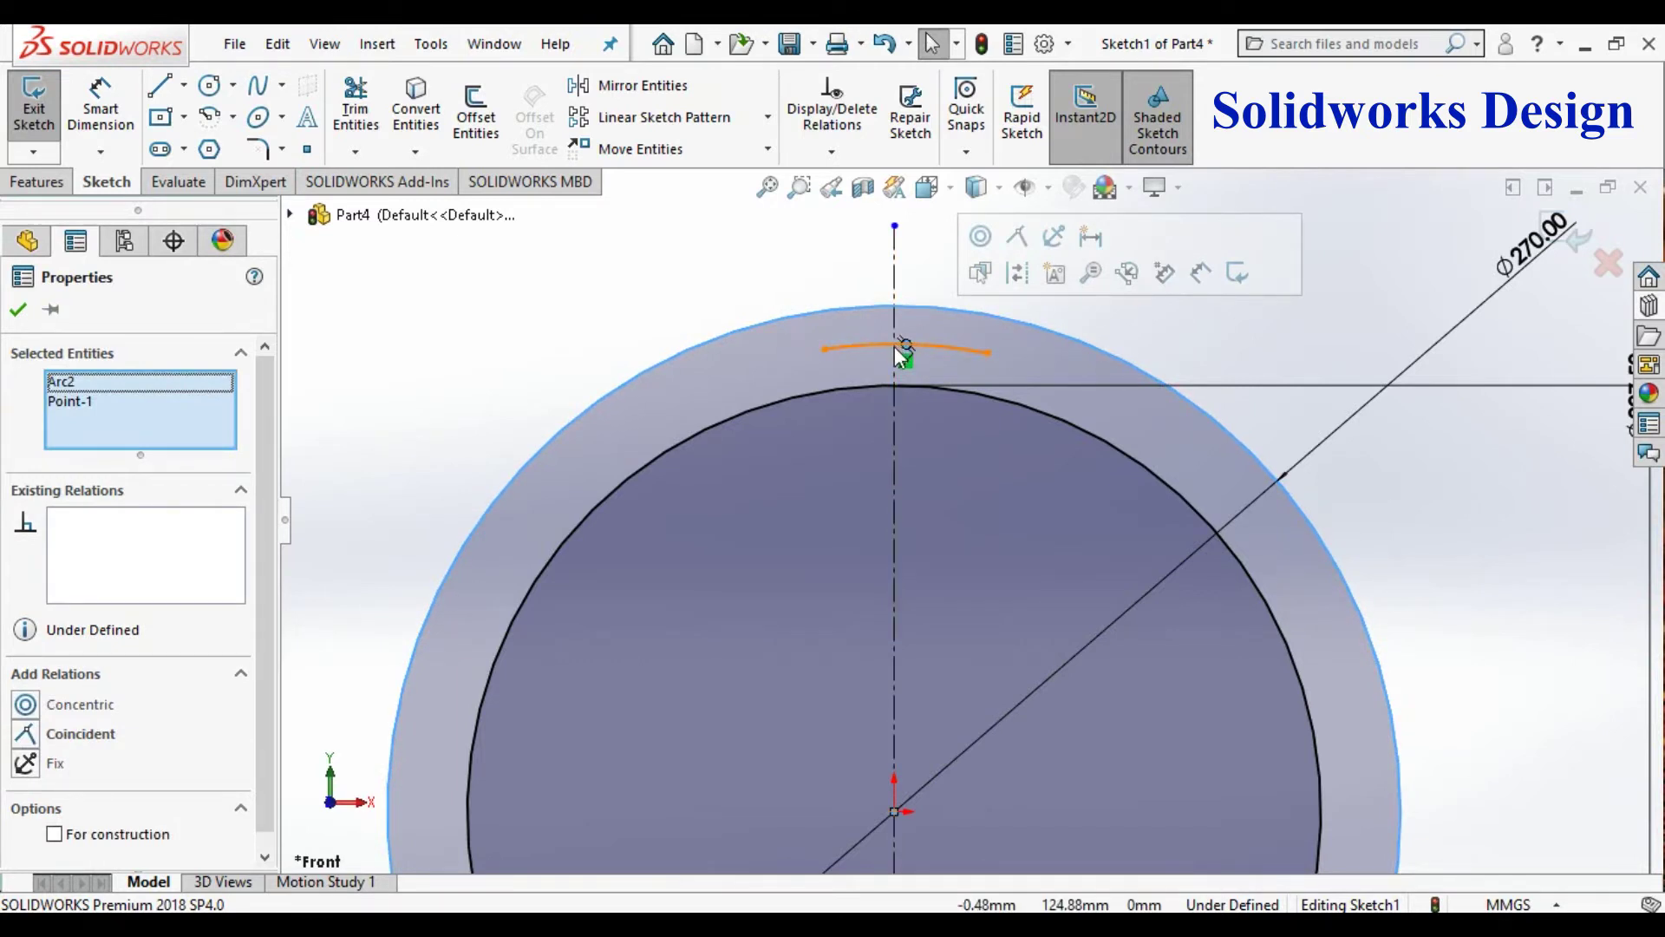
ctrl+click(893, 400)
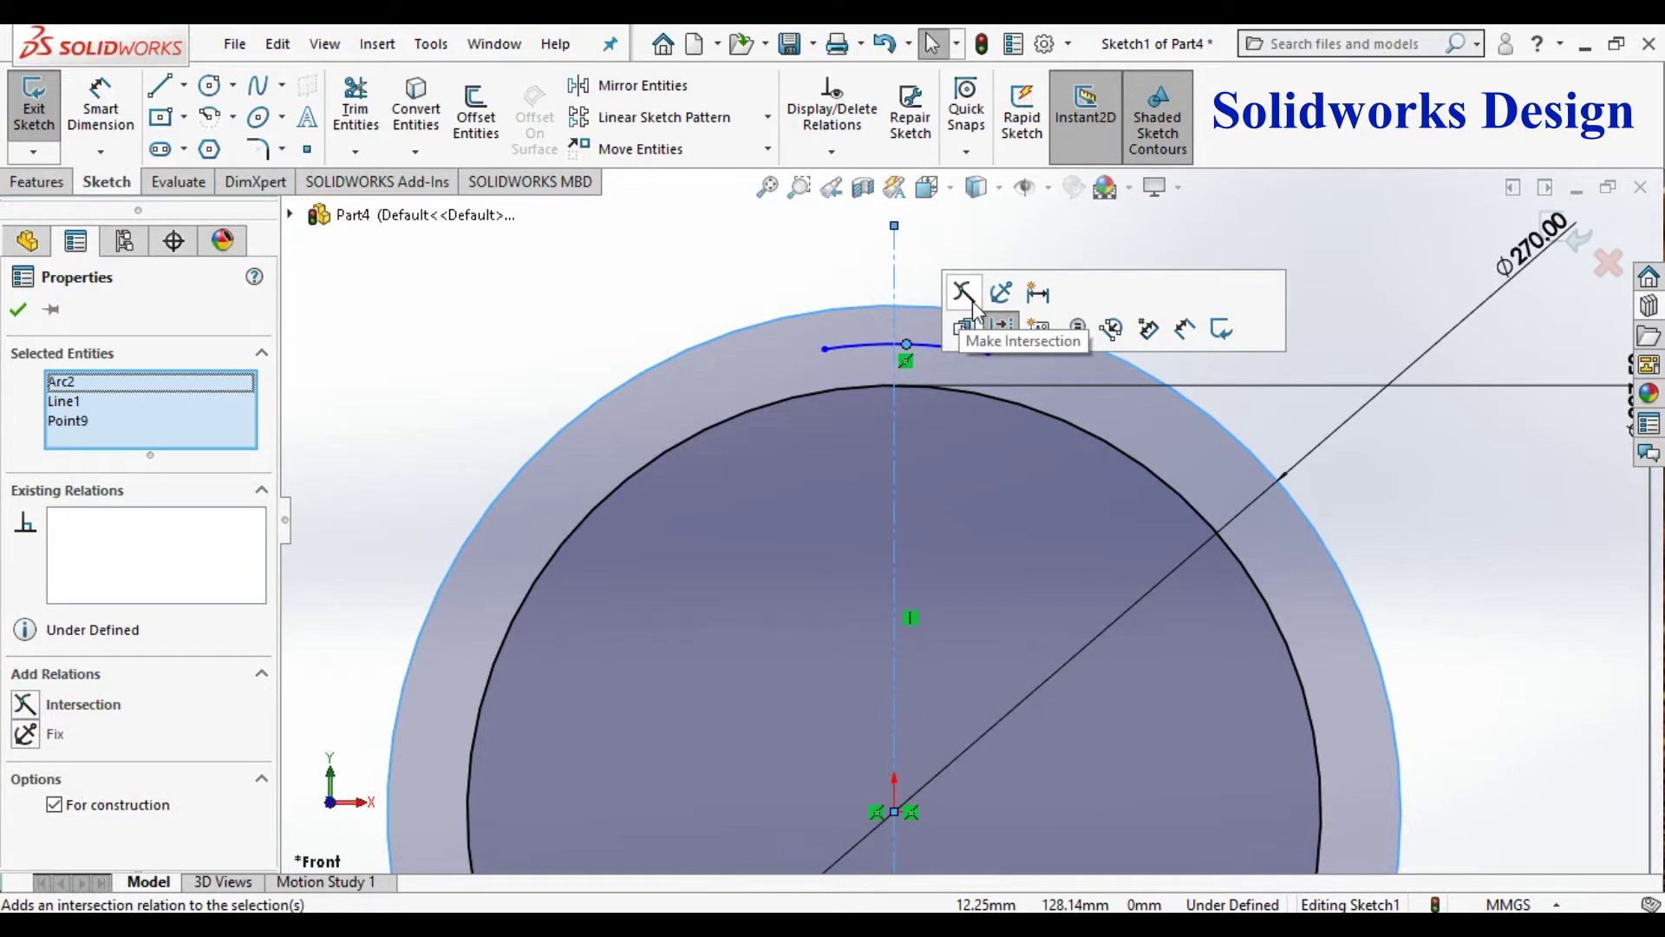
click(964, 293)
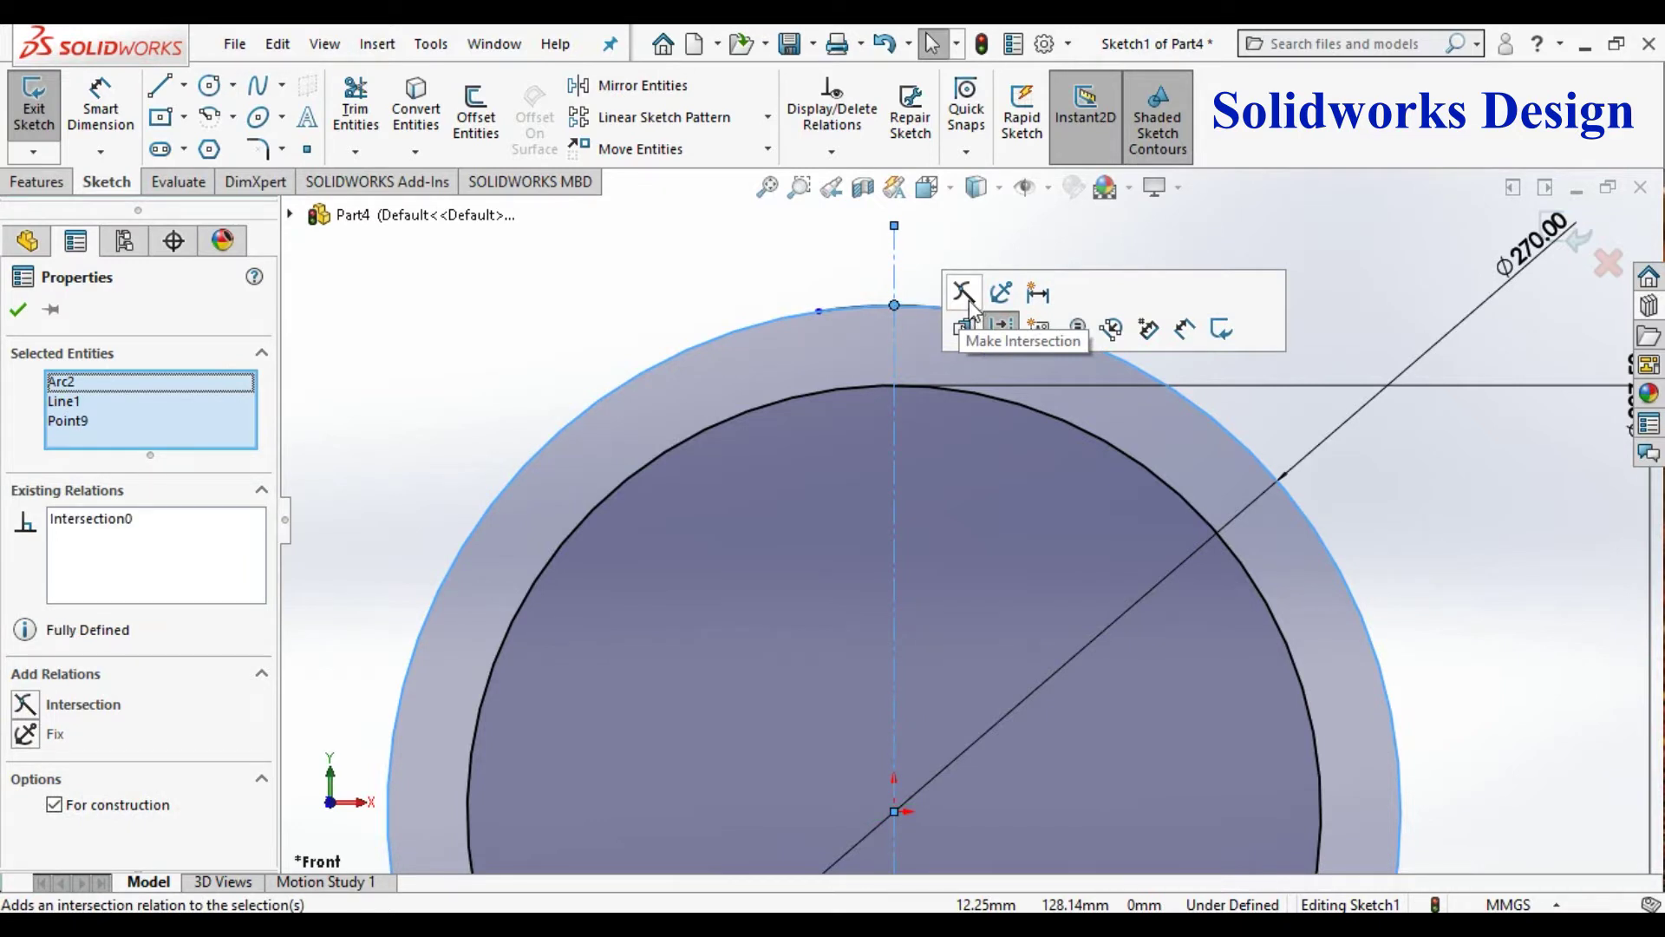
key(ctrl+z)
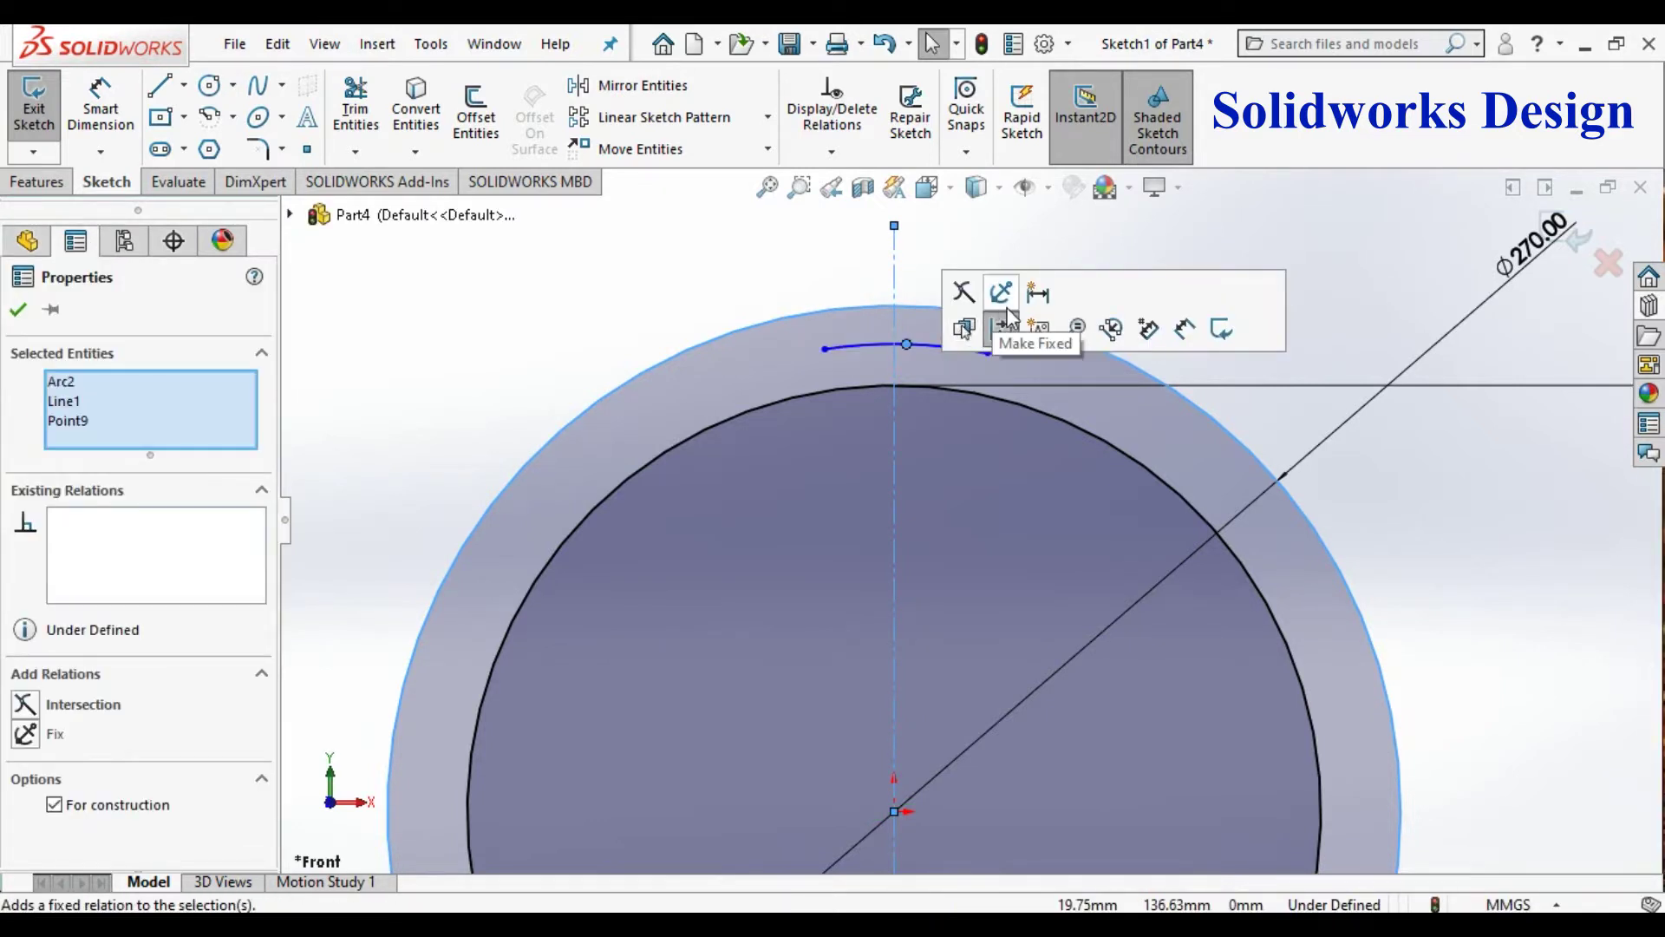
key(Escape)
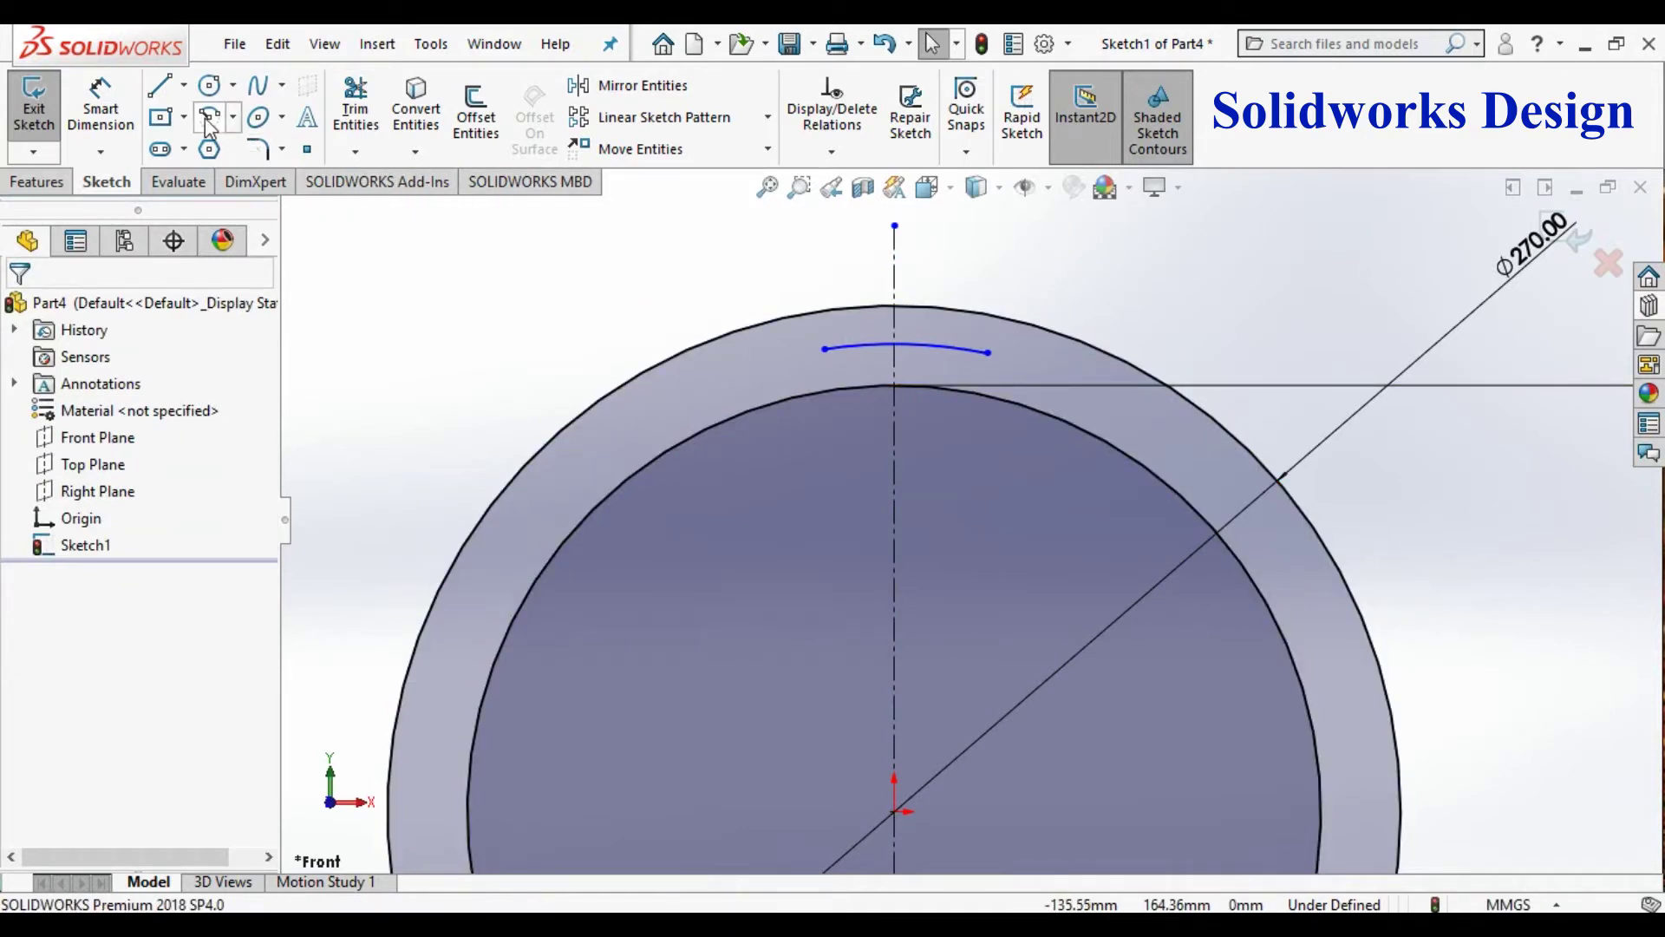
click(109, 124)
Step: Give the arc an R125 mm radius, entered as 250/2
click(961, 351)
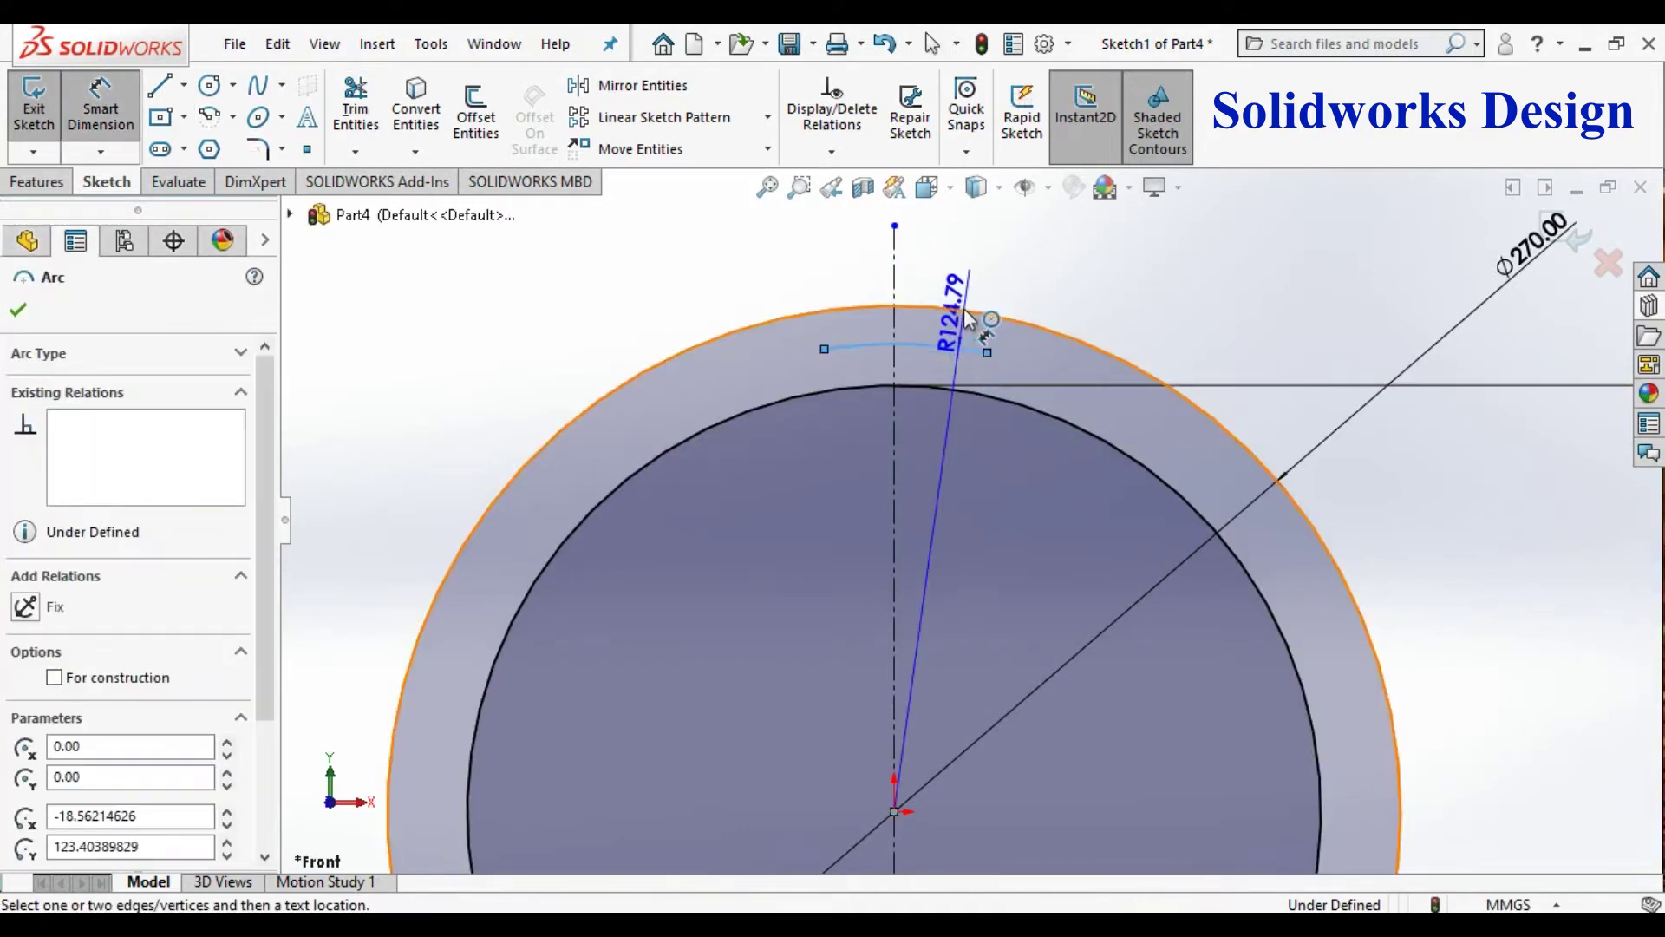
click(970, 282)
text(250)
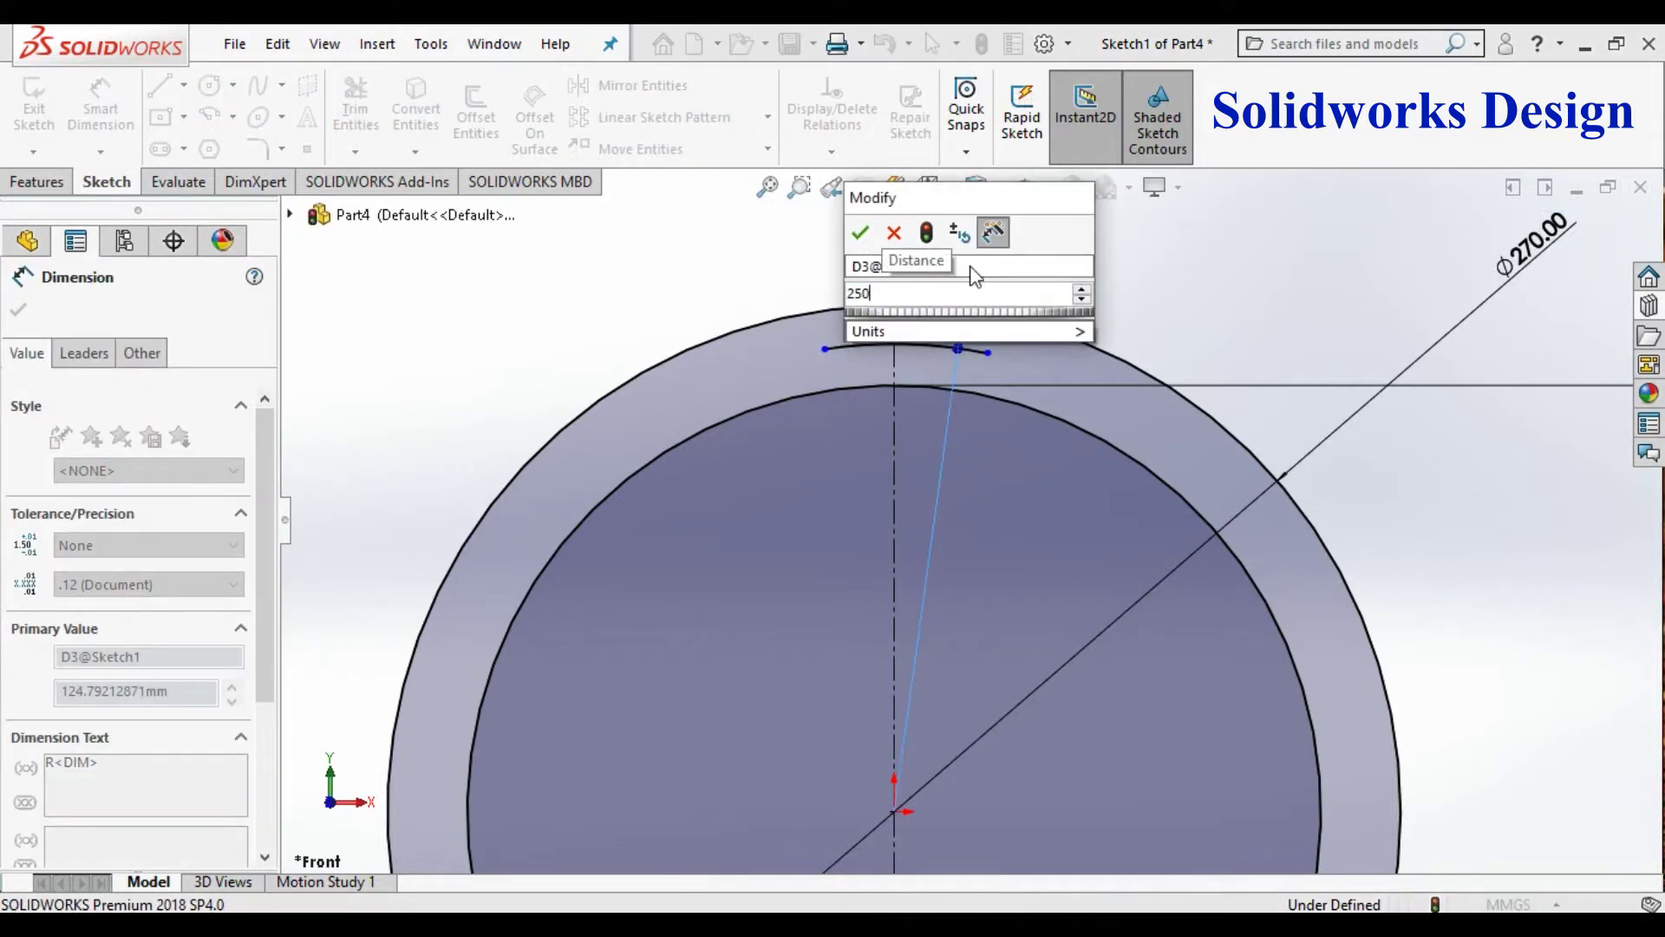
text(/2)
key(Return)
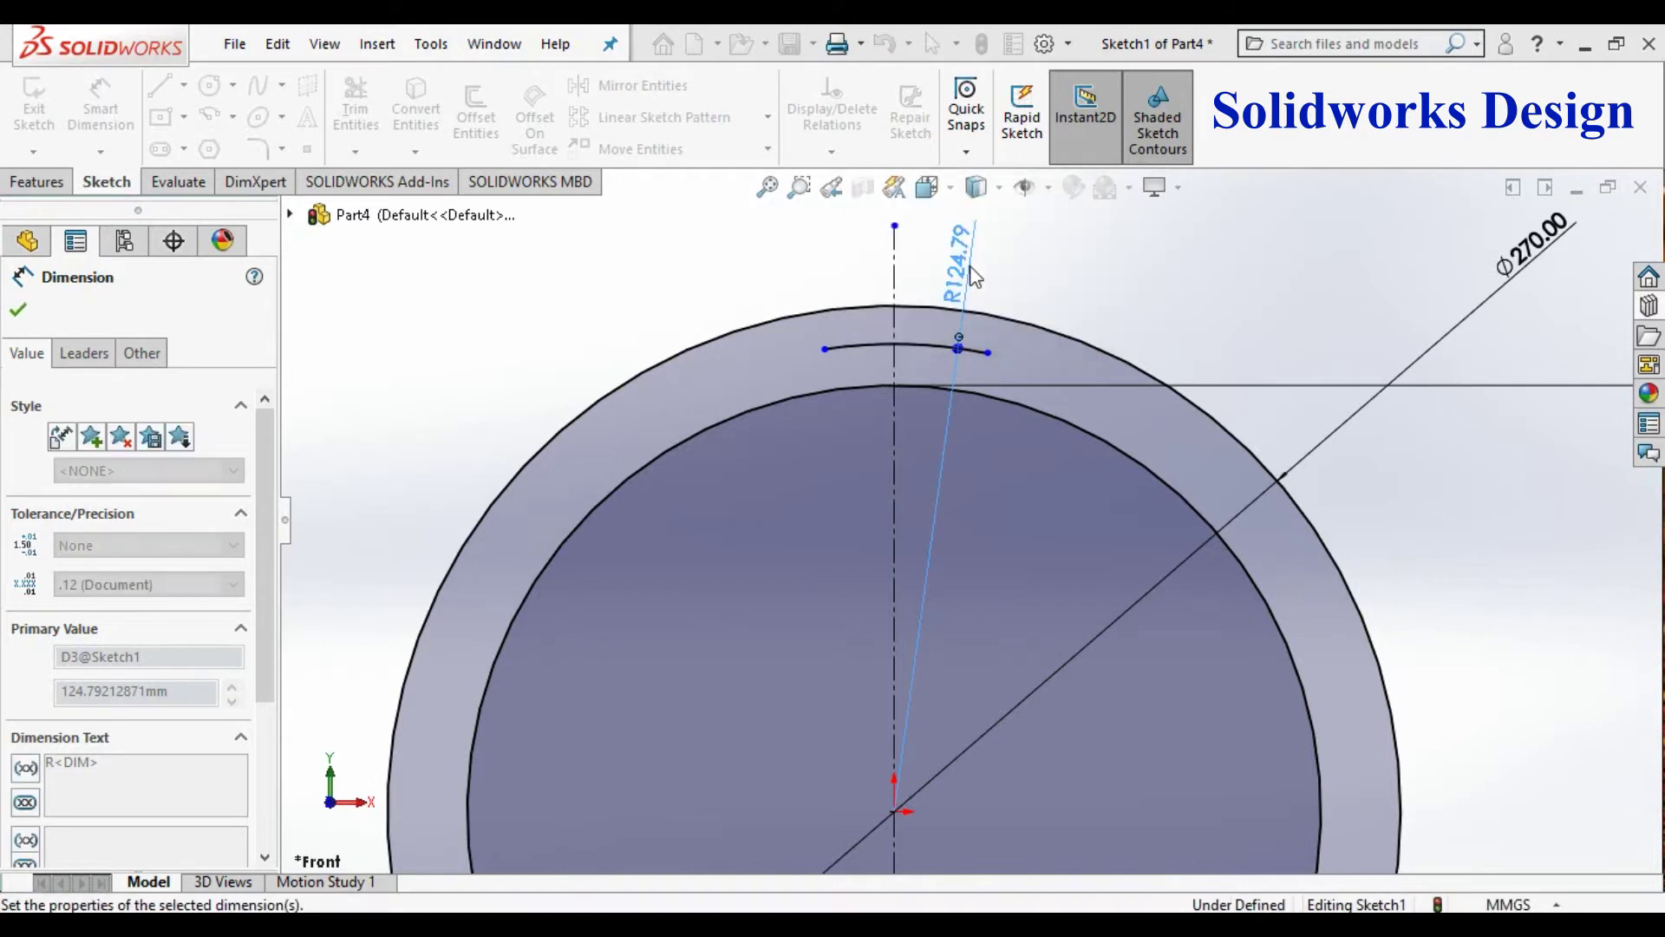
key(Escape)
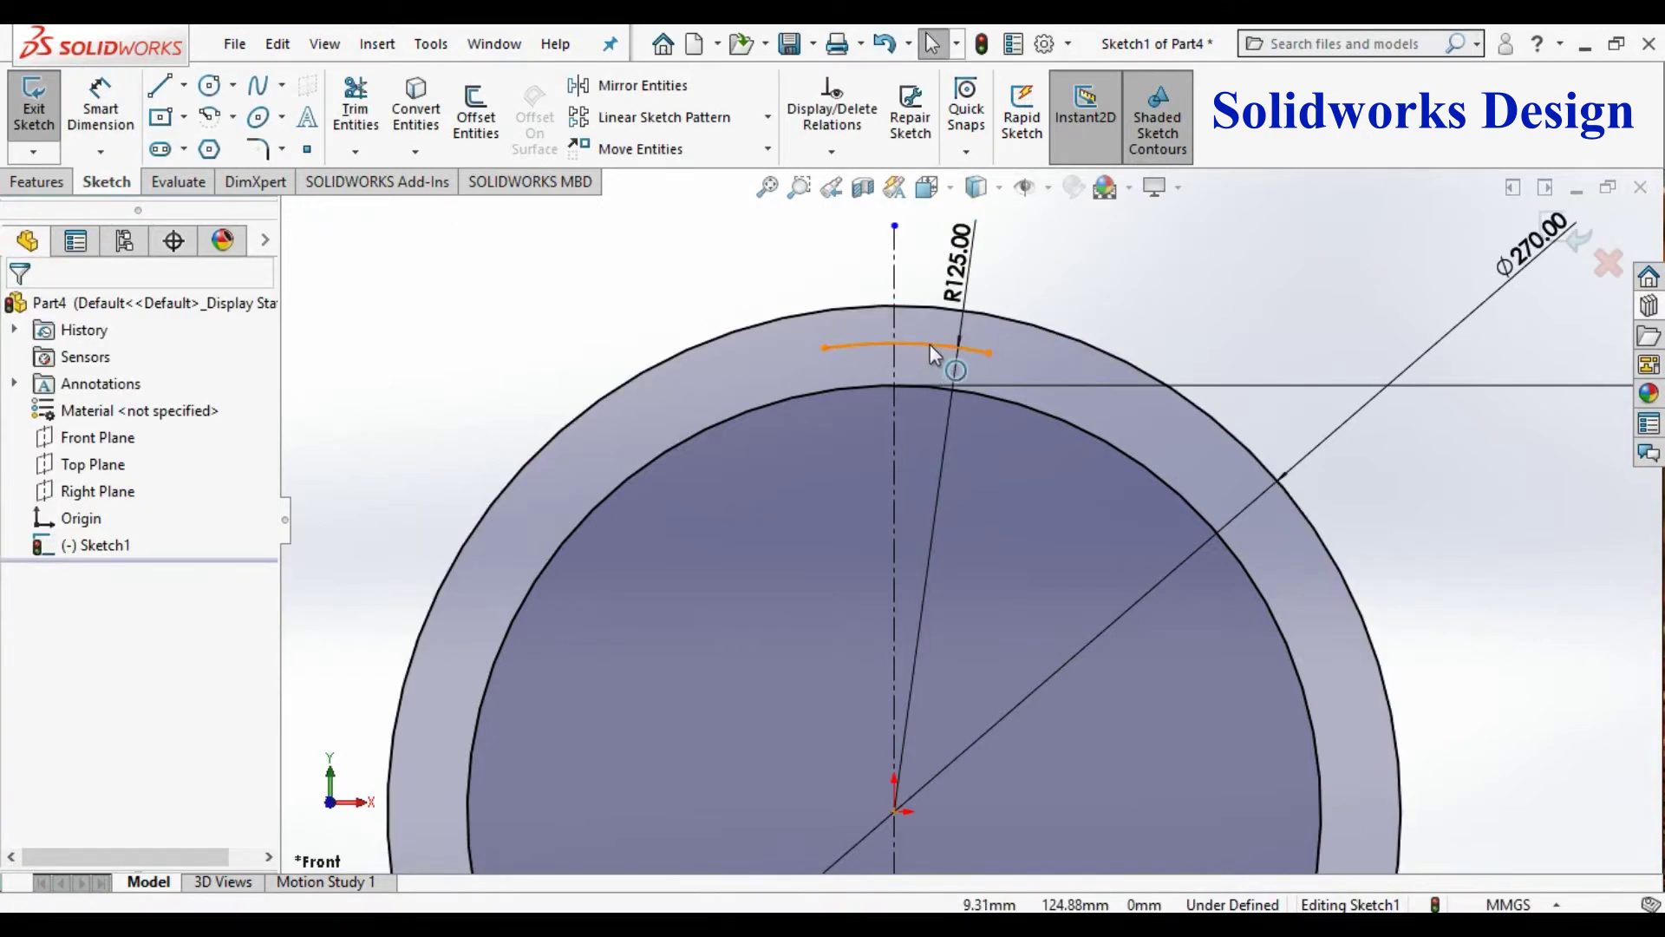
Step: Make the arc's right endpoint coincident with the slanted line
click(905, 345)
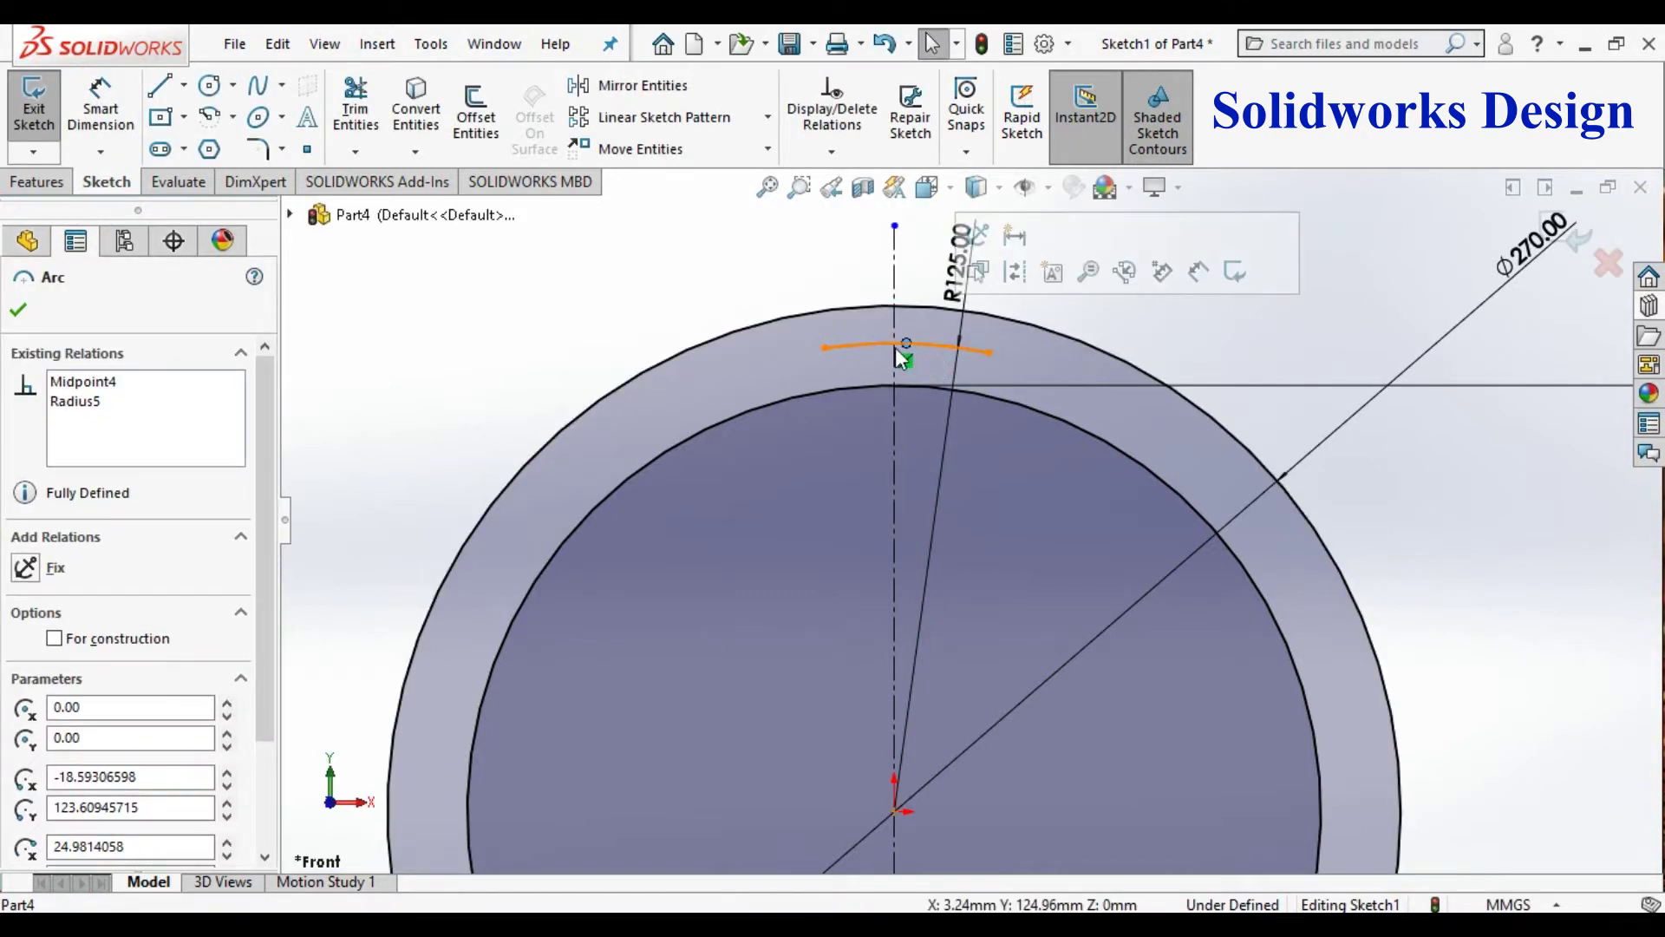
click(894, 340)
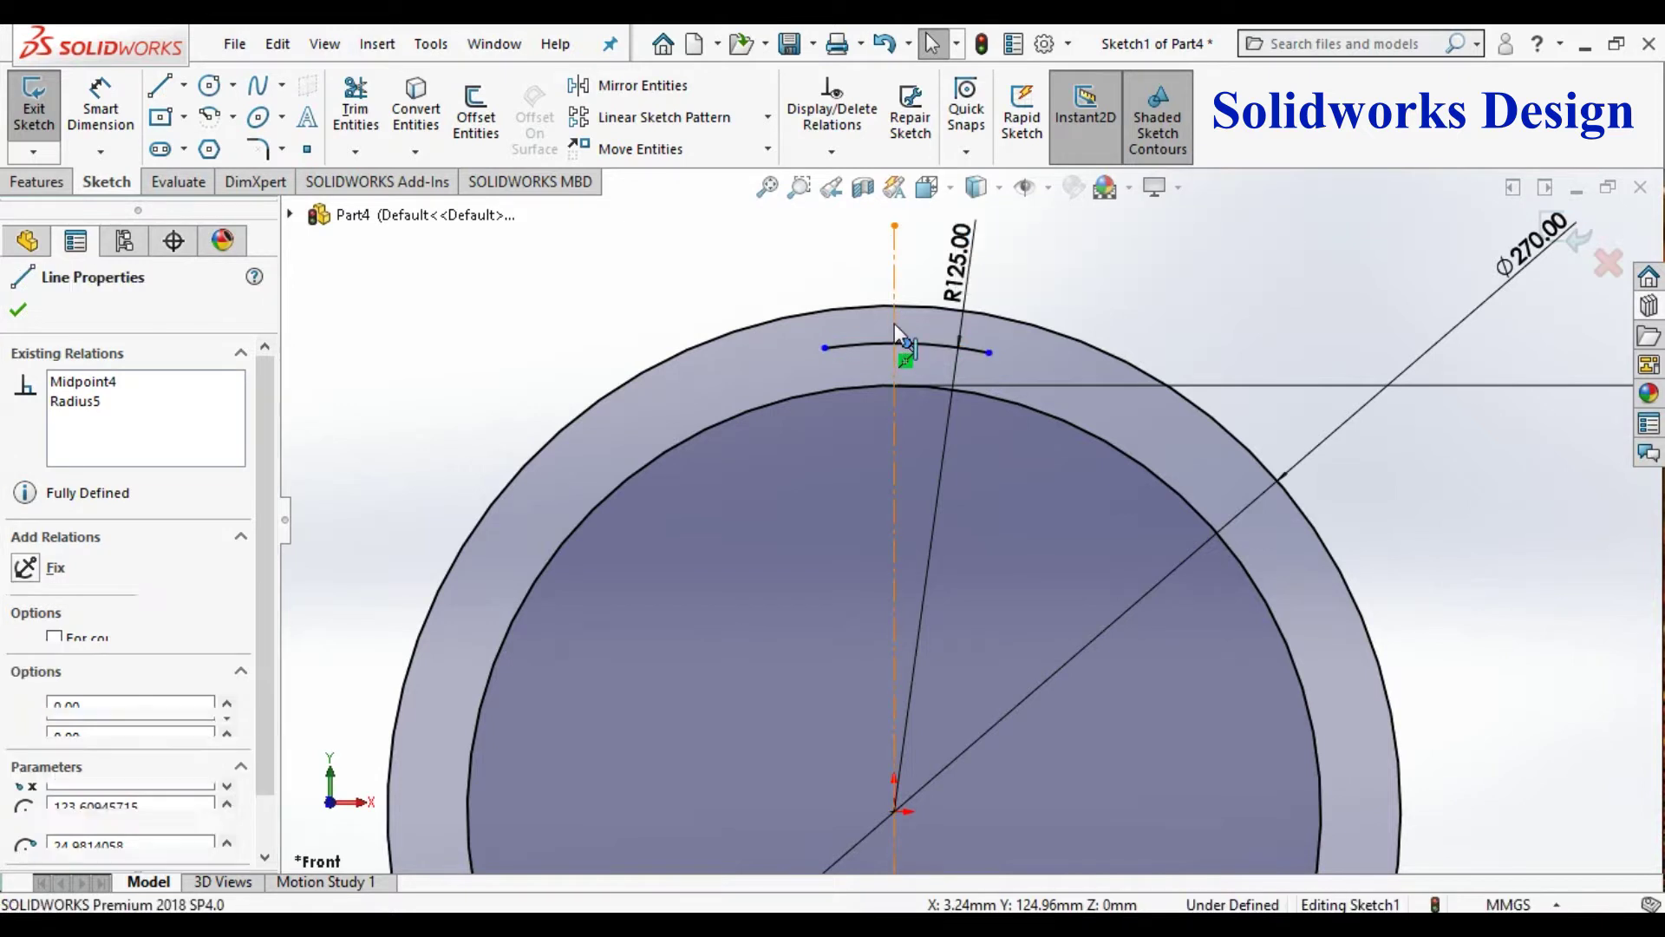
ctrl+click(894, 323)
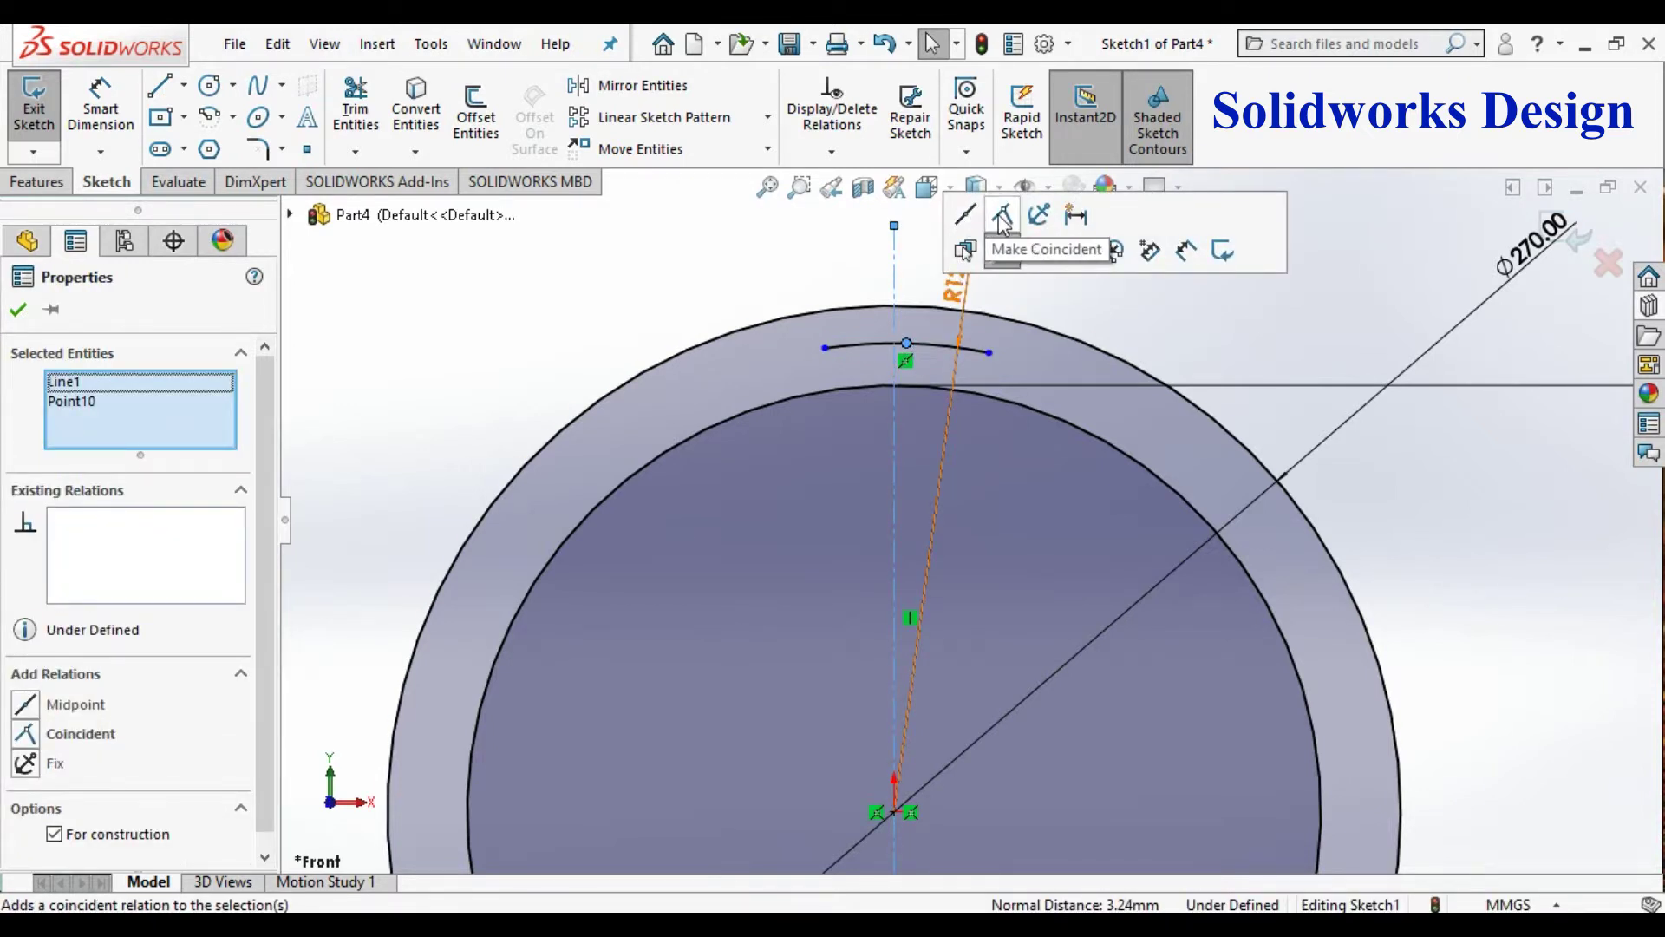
click(1003, 223)
click(1166, 352)
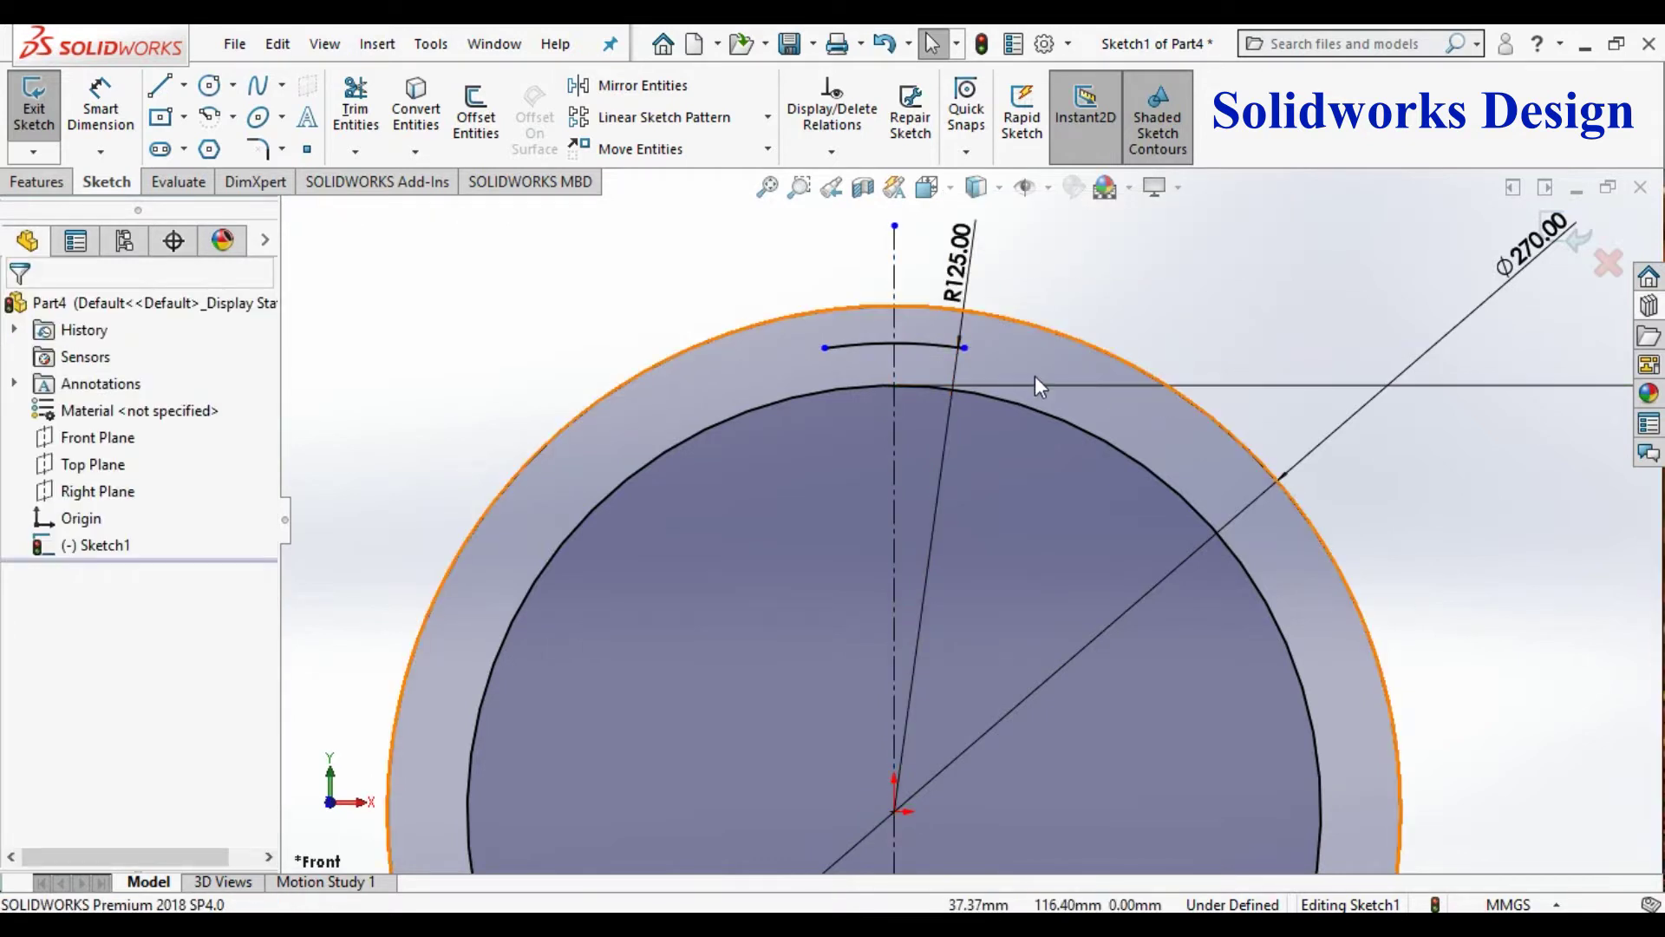
Step: Draw a line from the arc's midpoint down-left at 70° (90-20) to the centerline
click(159, 86)
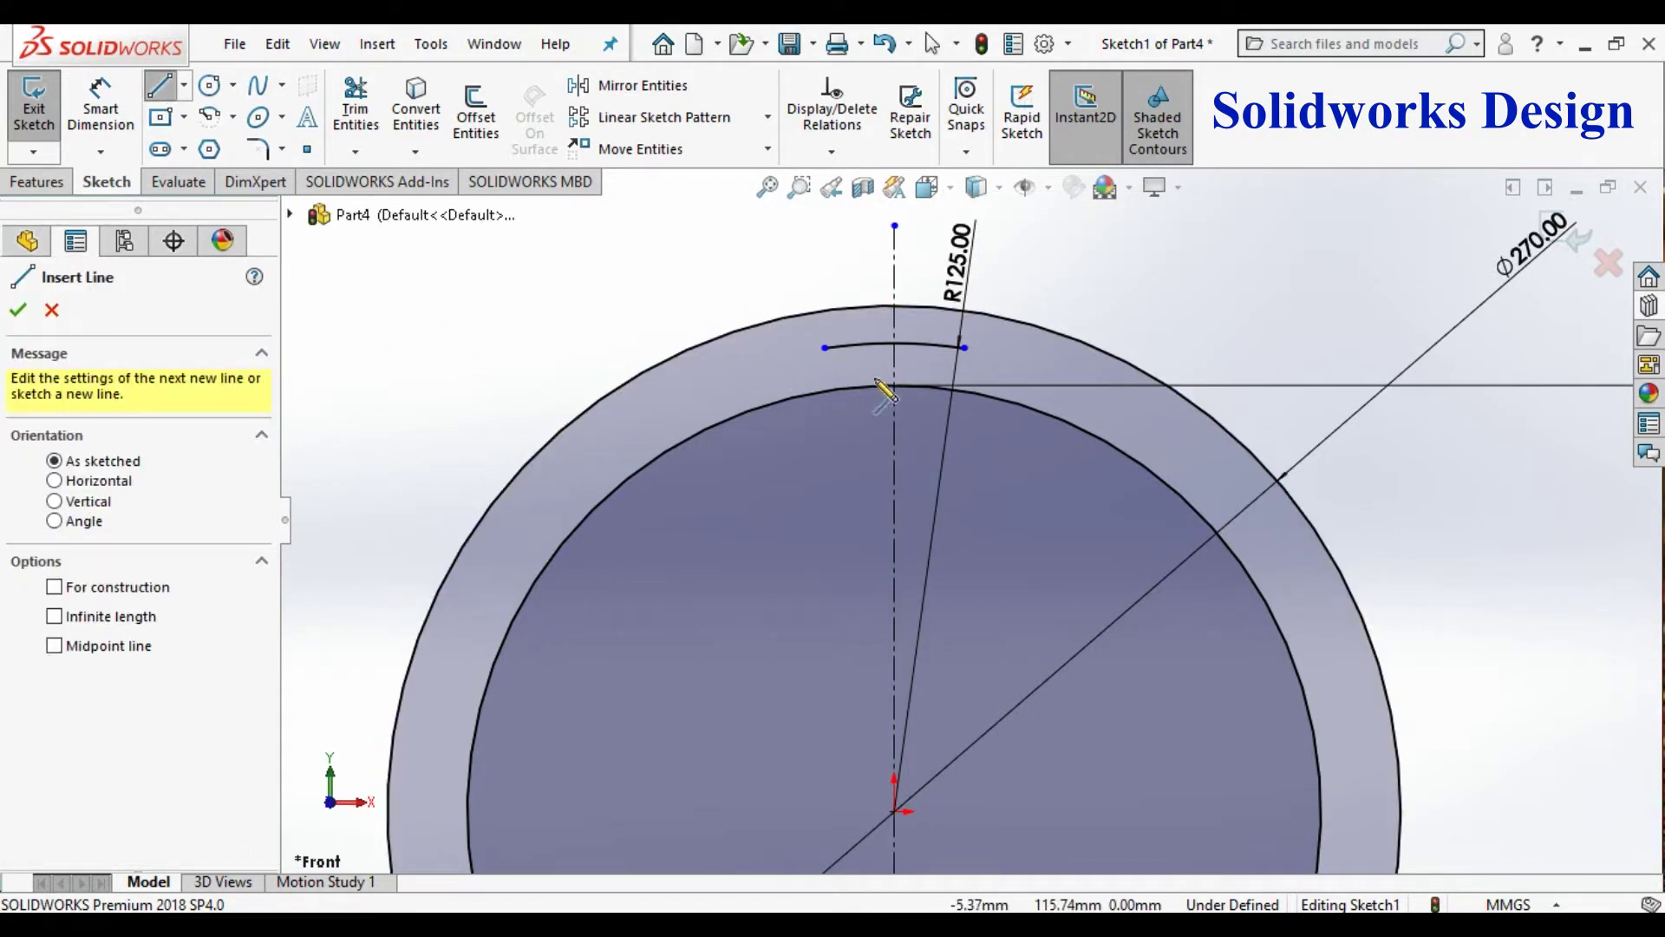
click(893, 341)
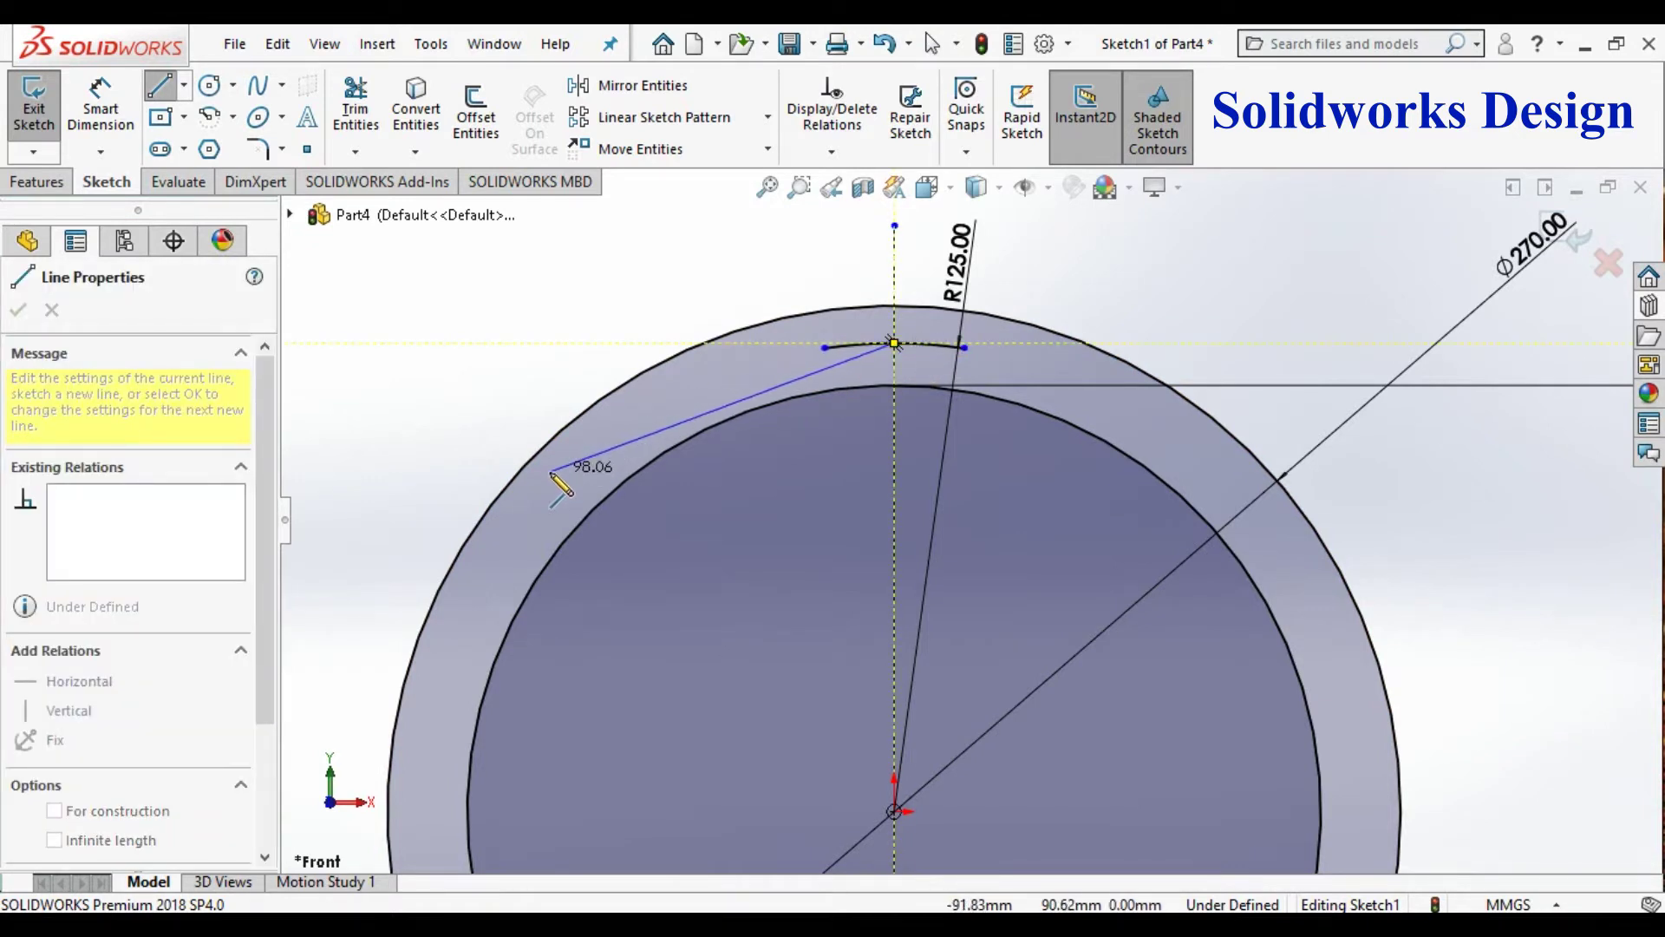
click(518, 481)
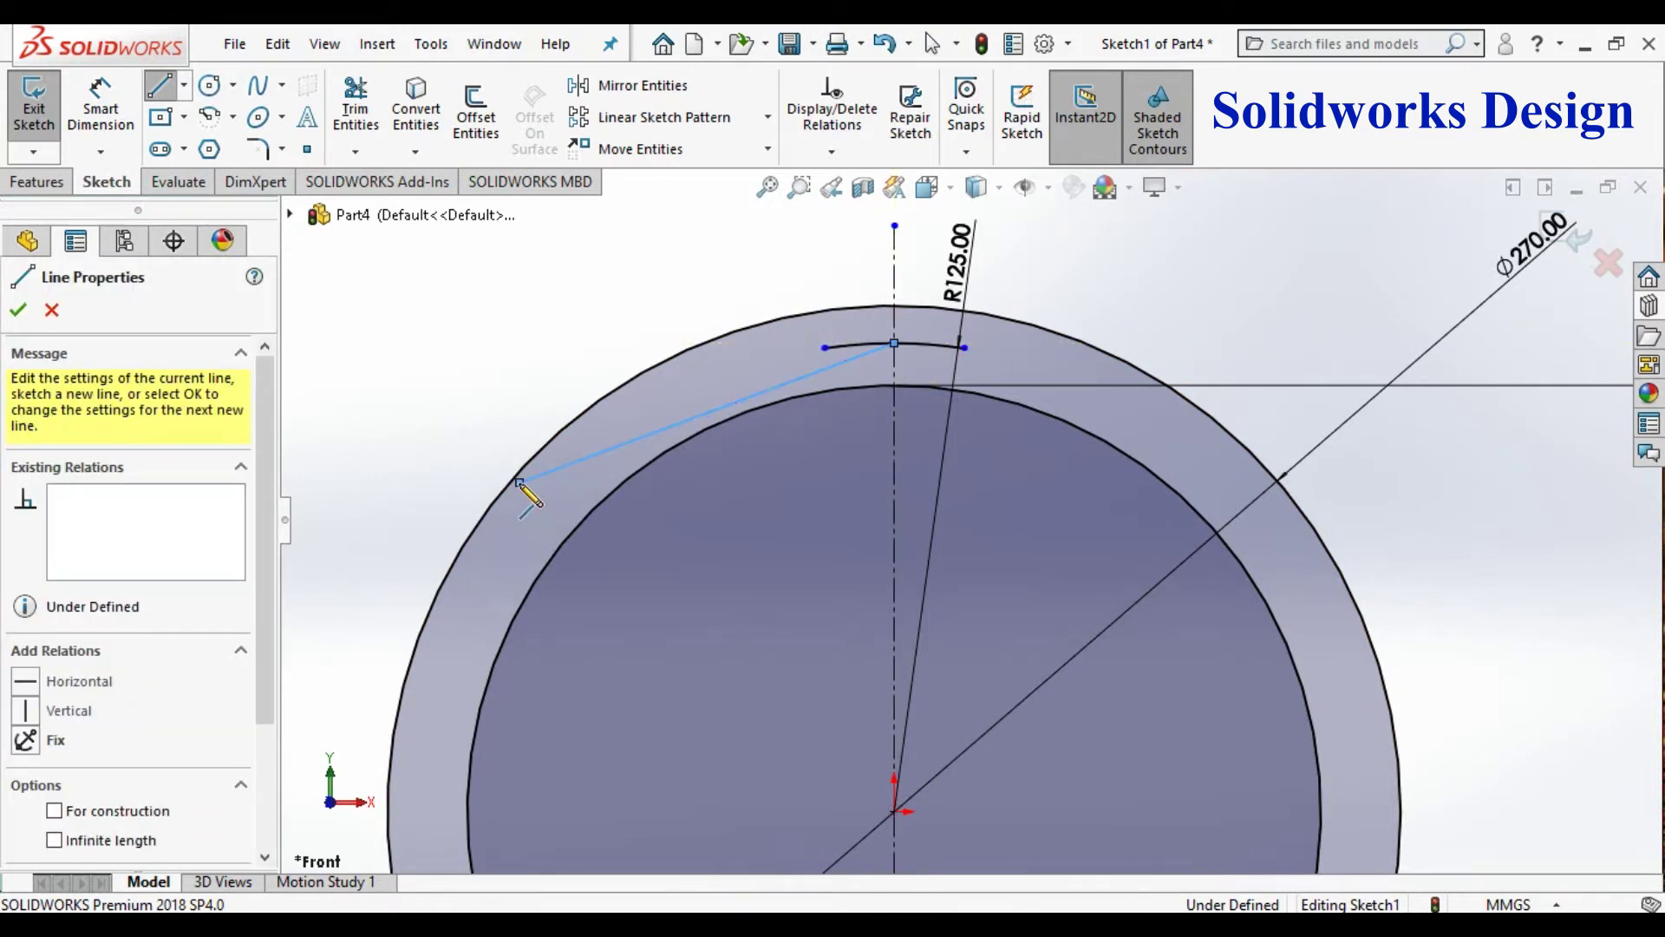
key(Escape)
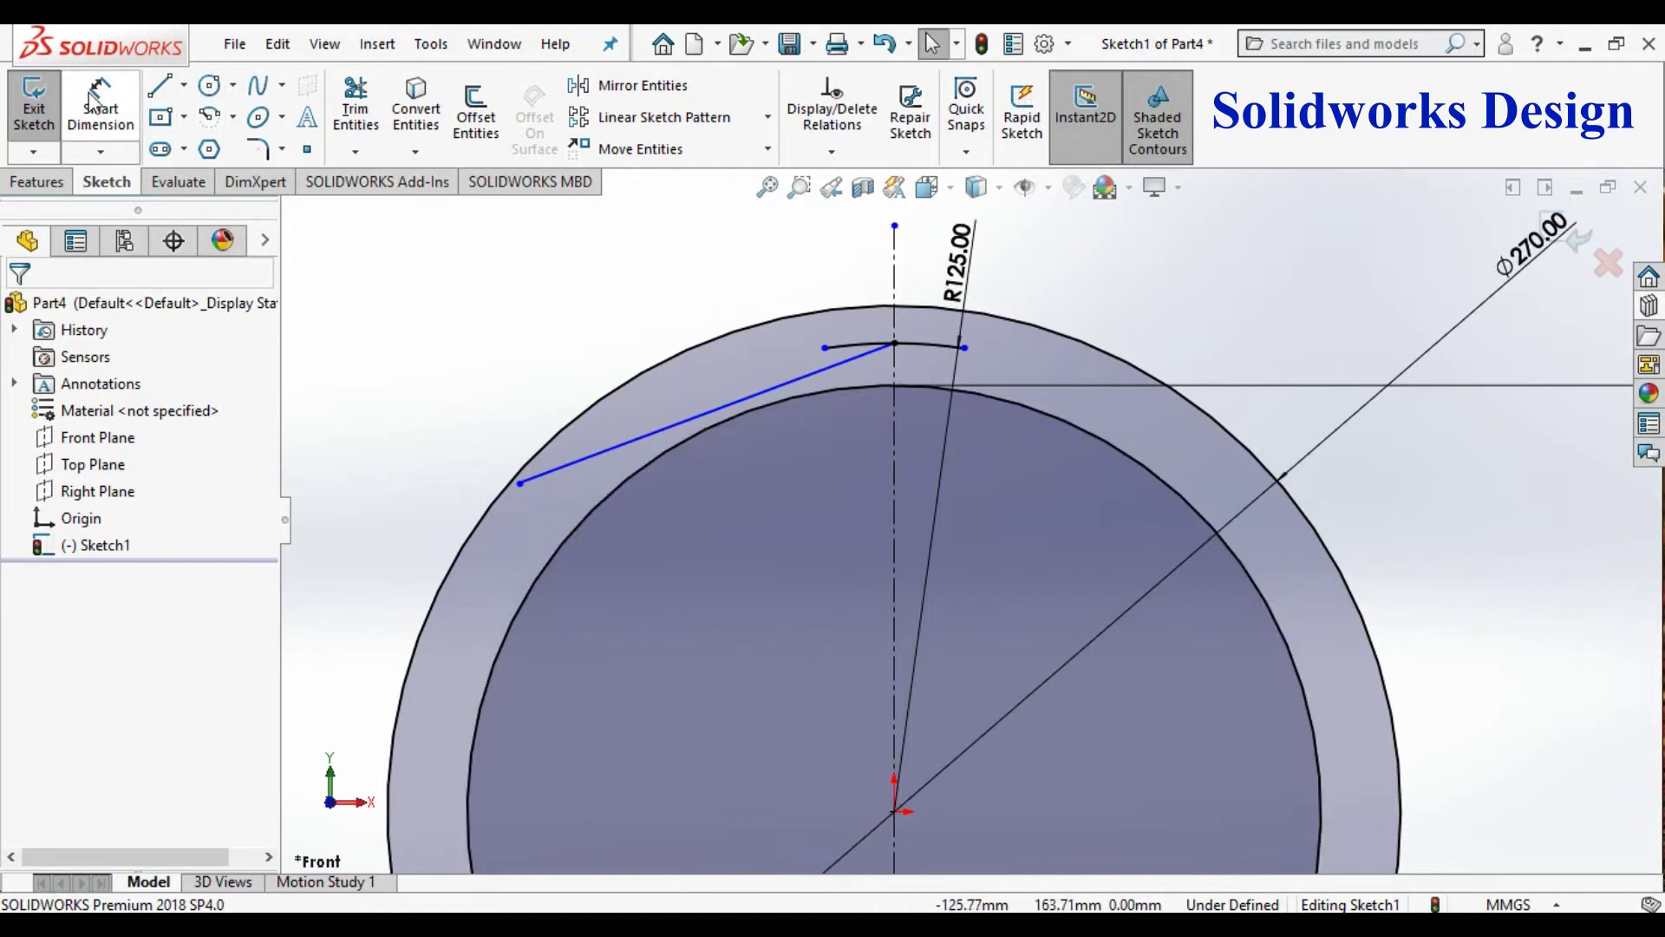
click(891, 449)
click(829, 371)
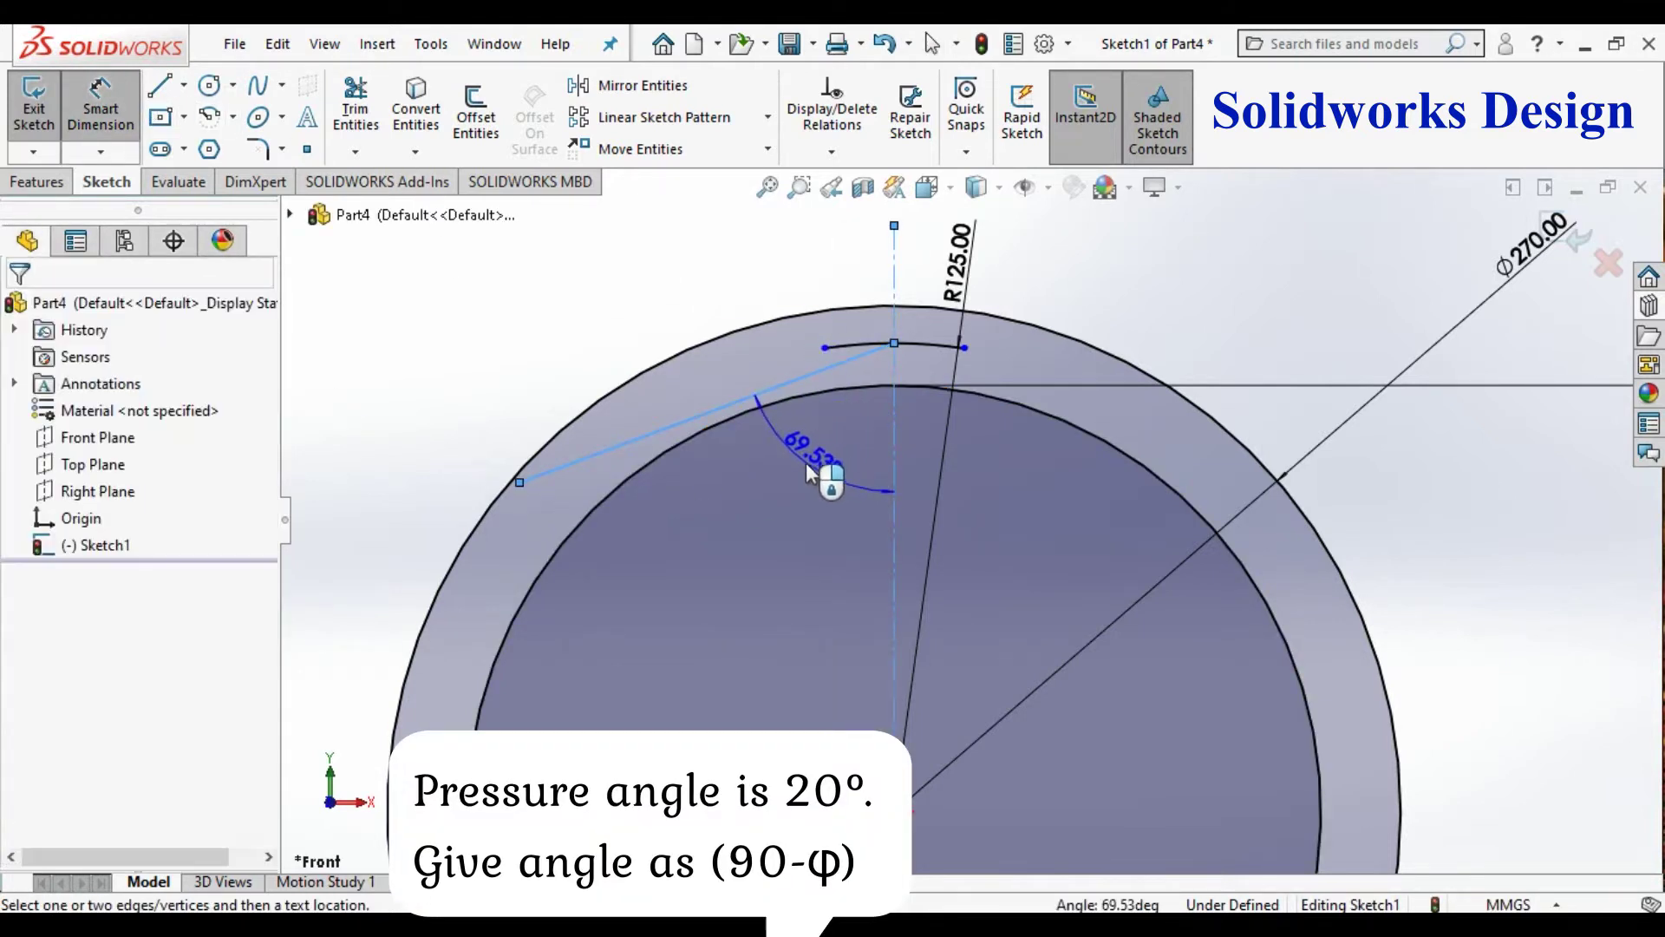
click(807, 473)
text(90-20)
key(Return)
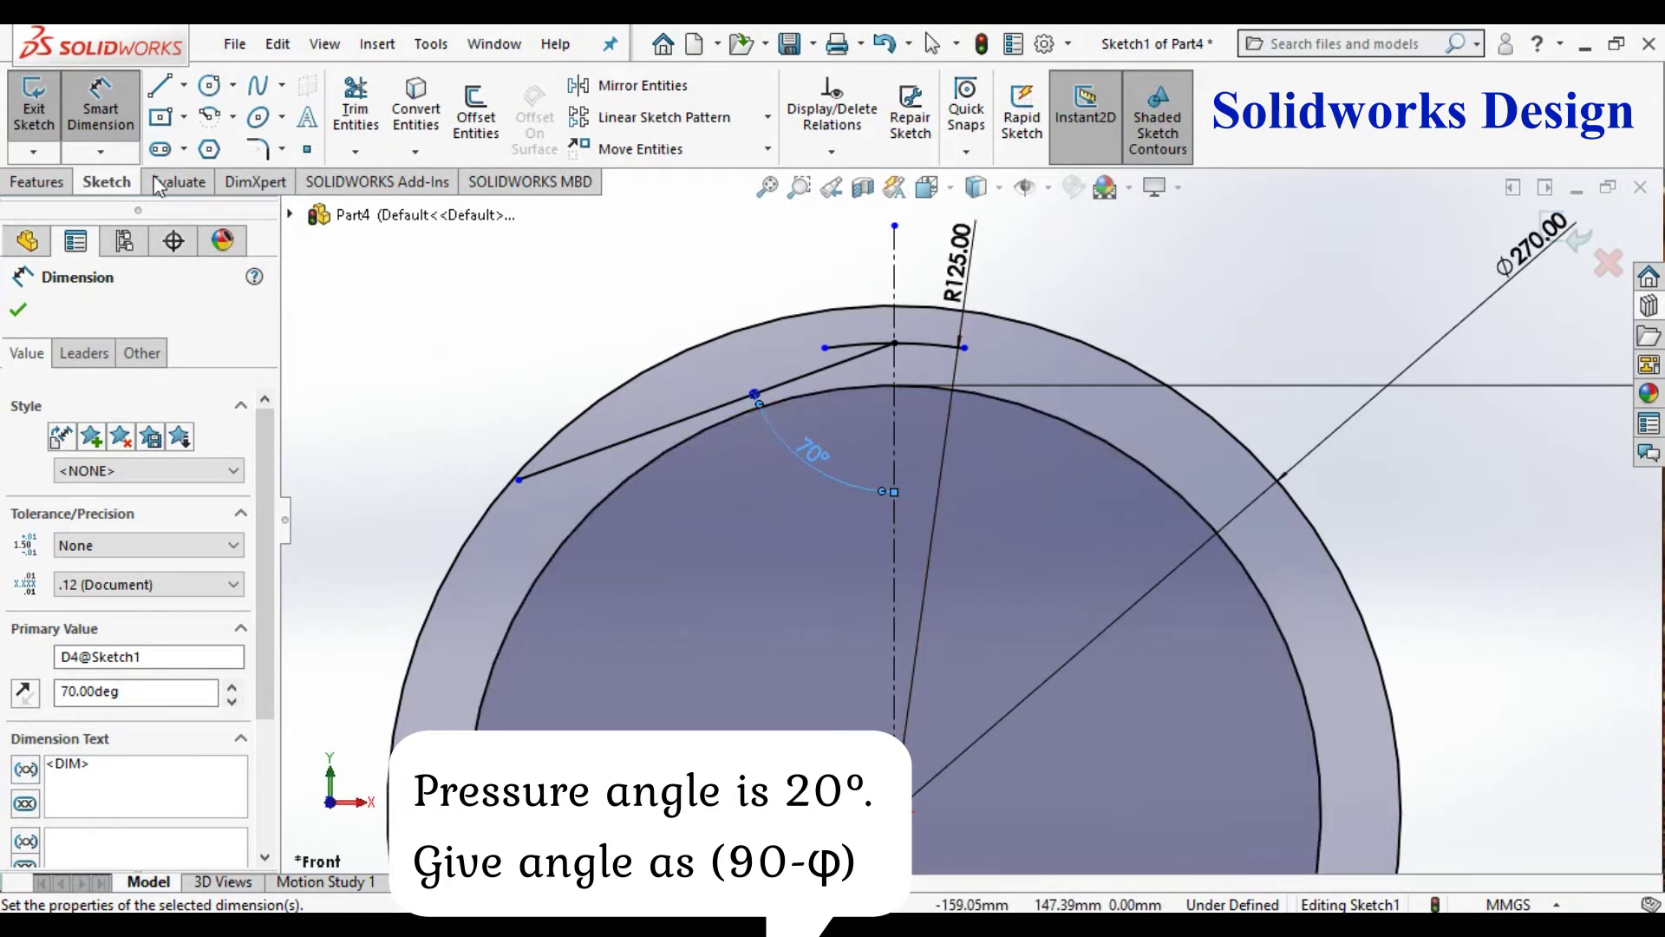
click(234, 86)
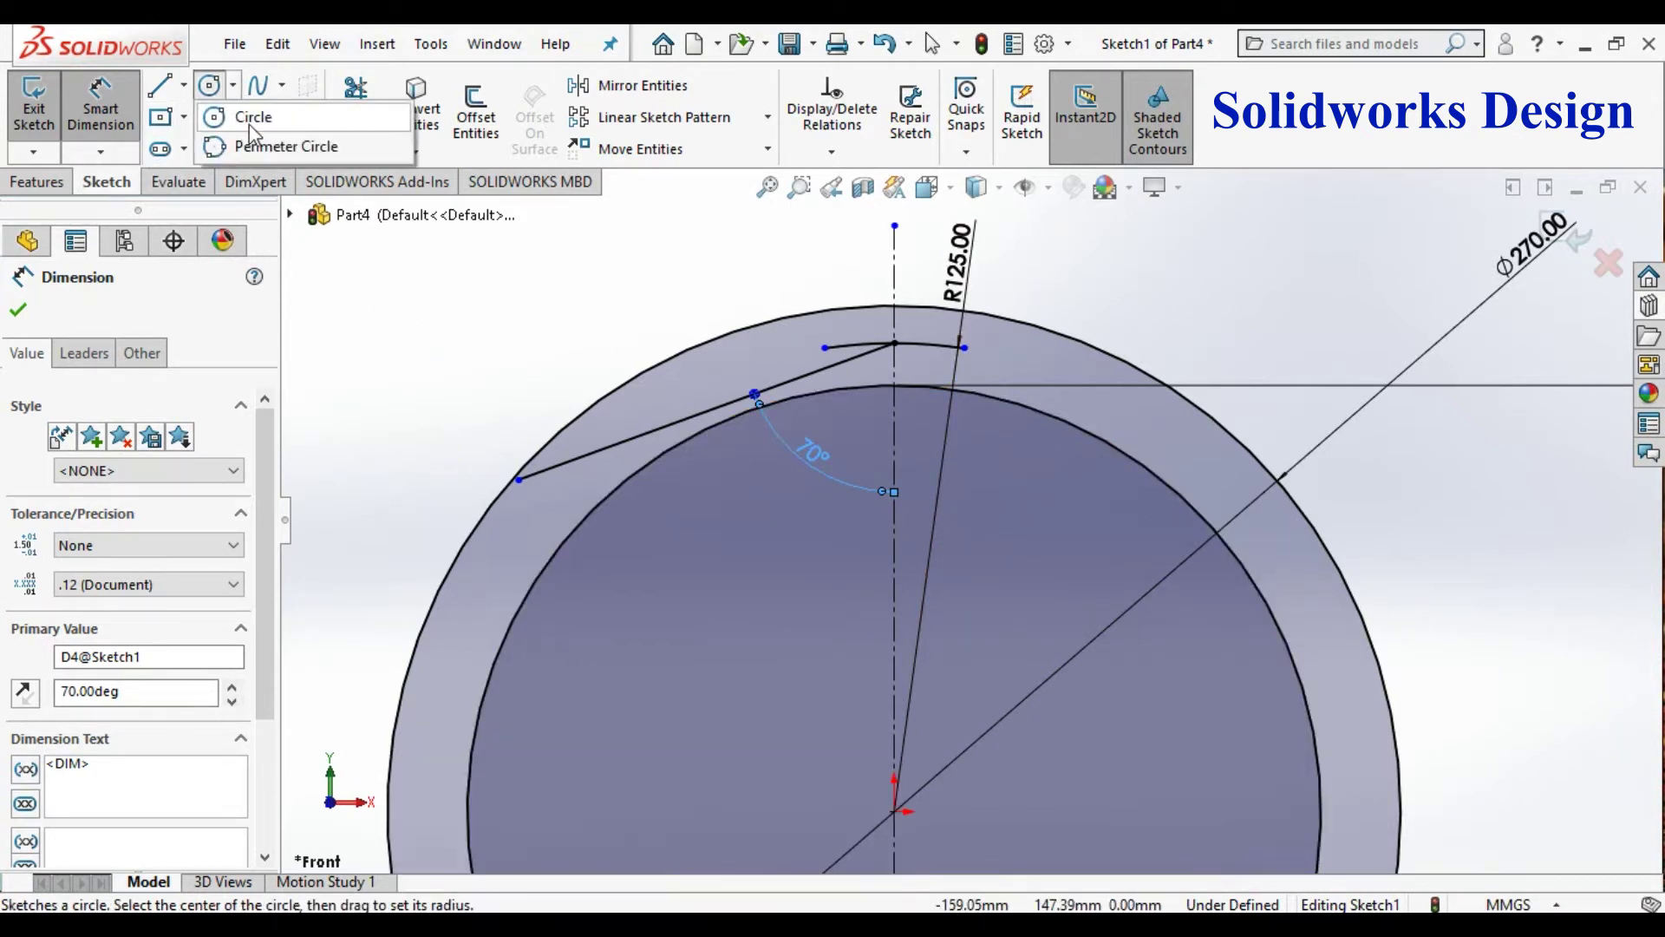
Step: Draw an origin-centred circle, radius about 117.46 mm, tangent to the slanted line
click(248, 123)
scroll(894, 694, up, 2)
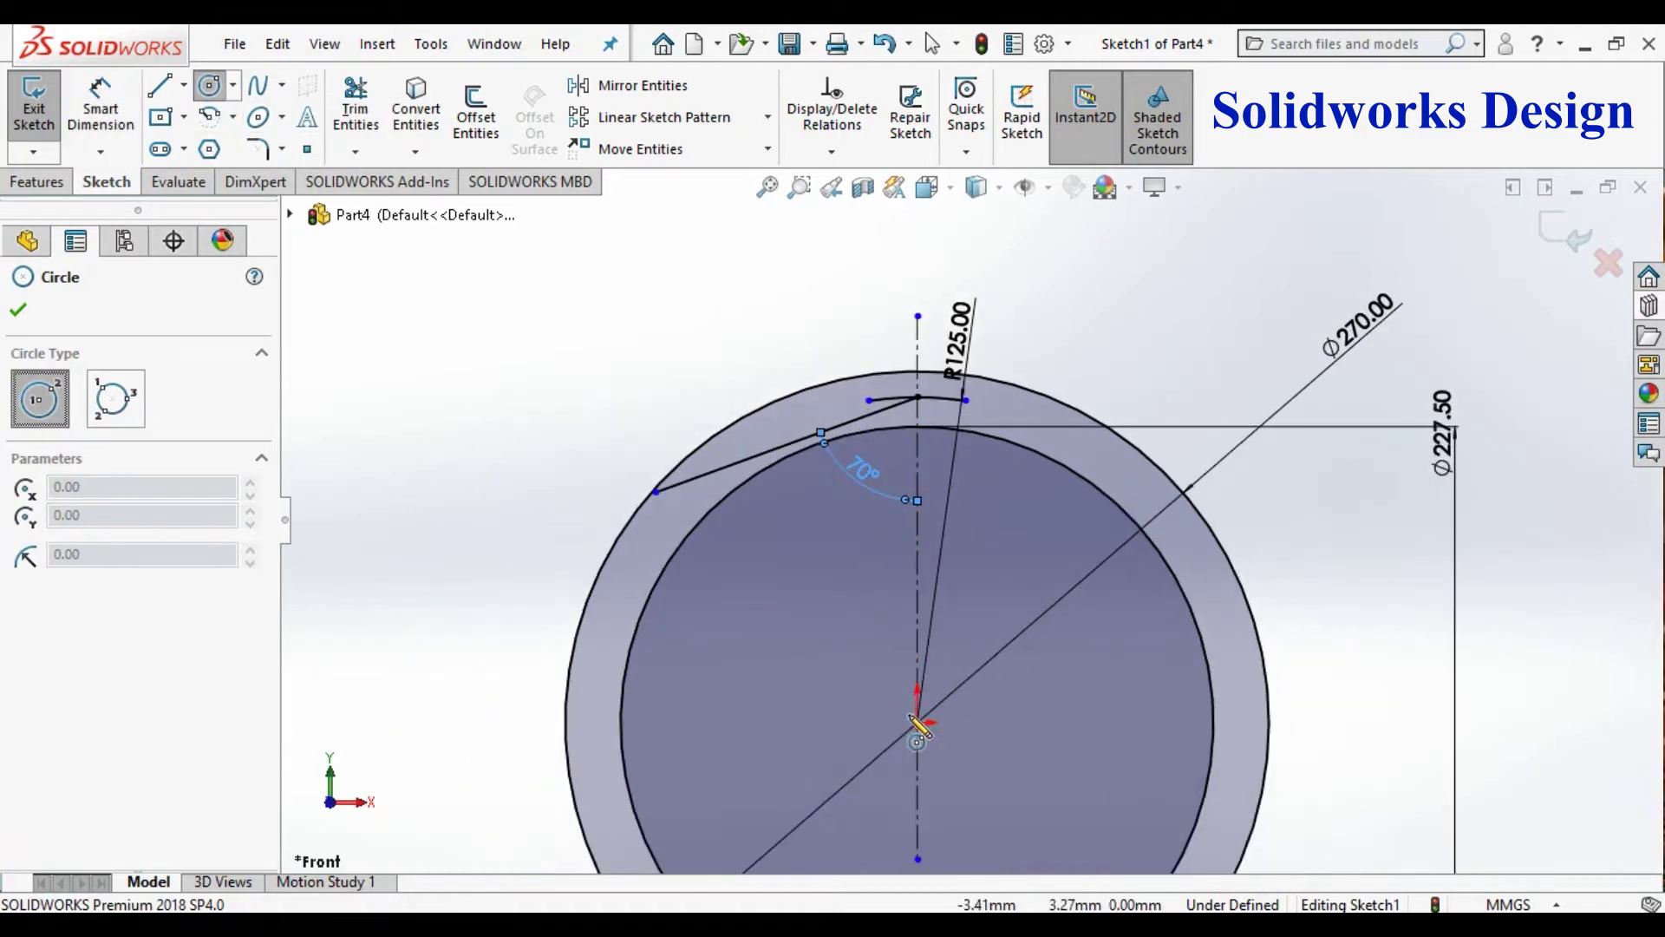
click(918, 721)
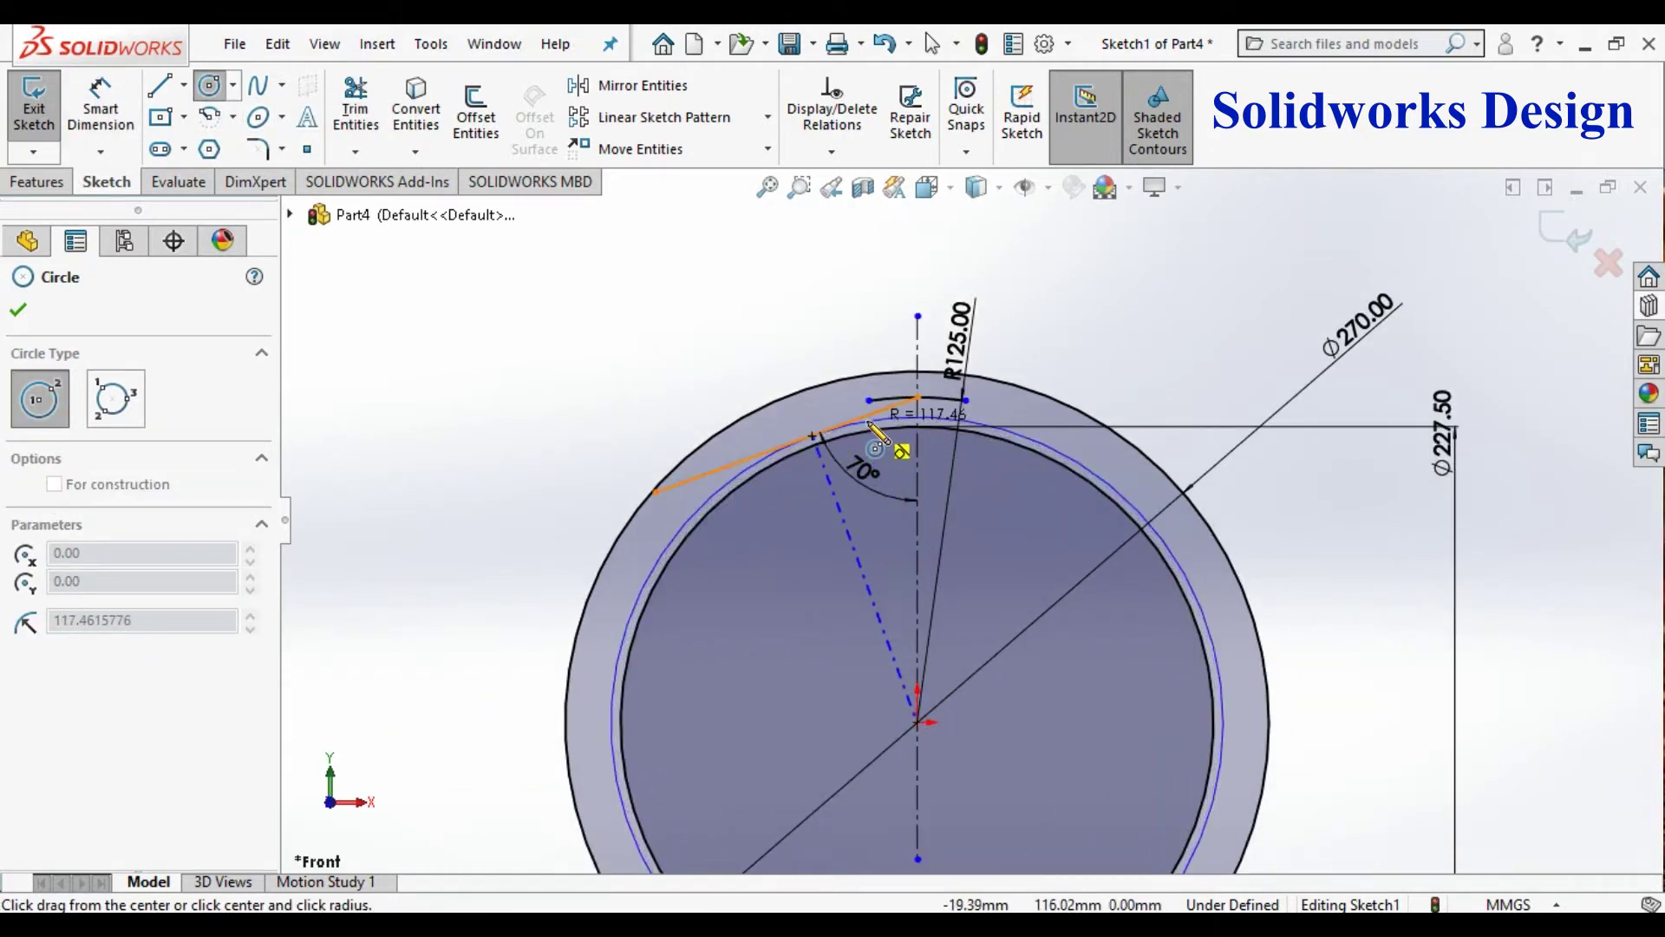
click(869, 425)
key(Escape)
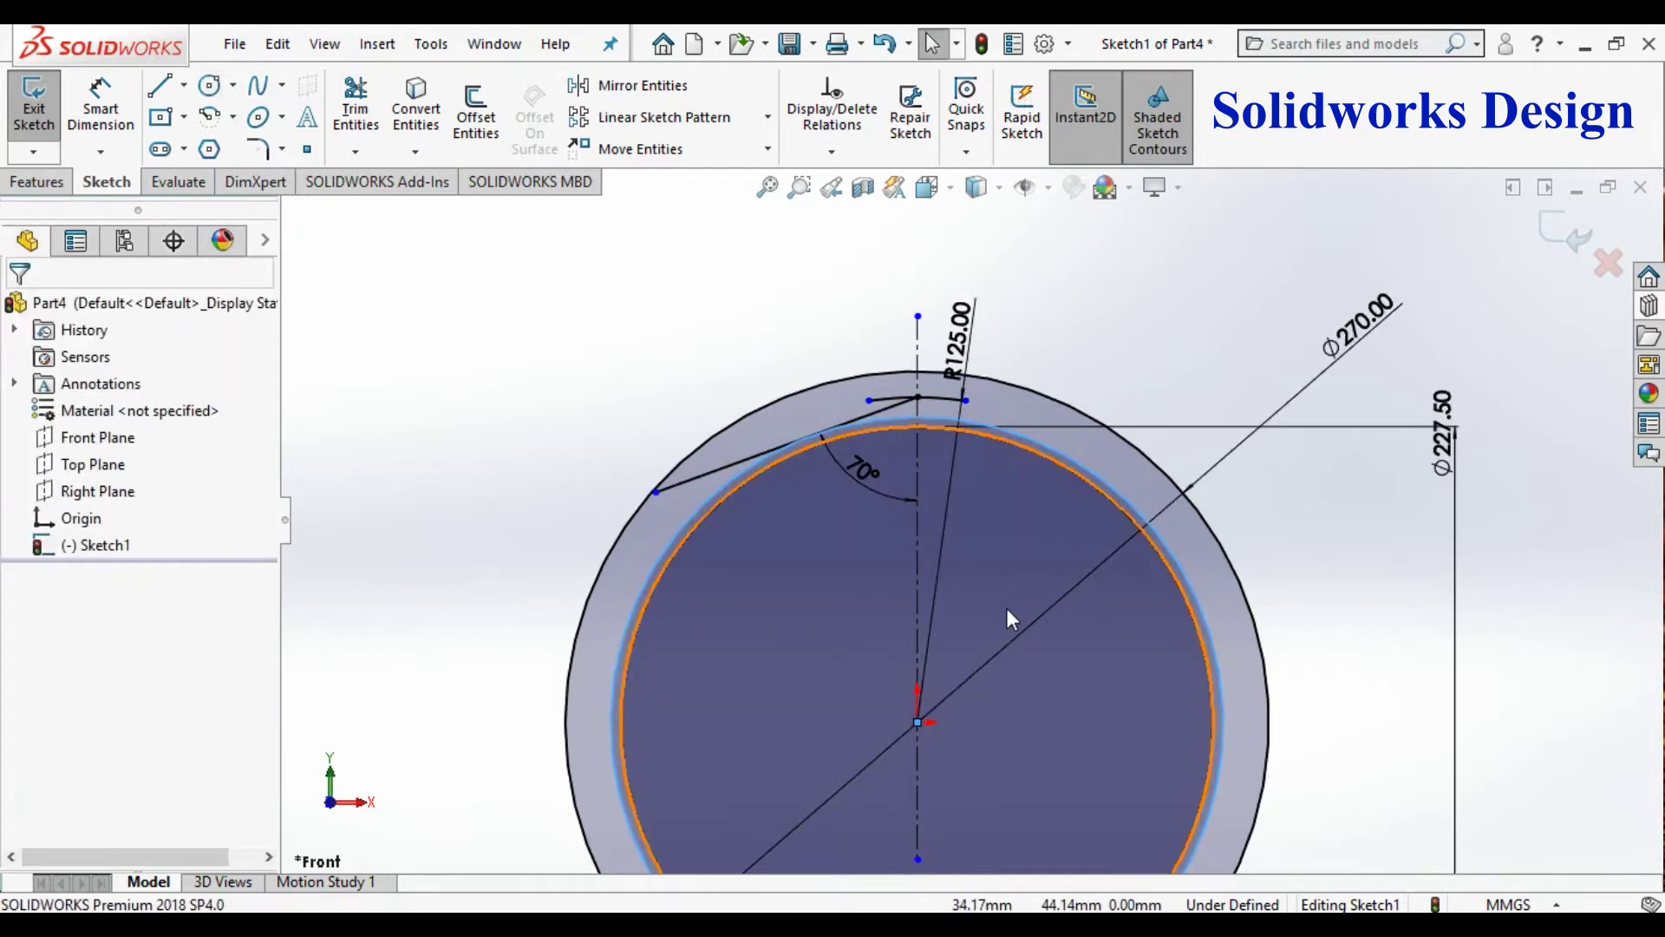
scroll(1011, 624, up, 3)
scroll(1032, 668, down, 3)
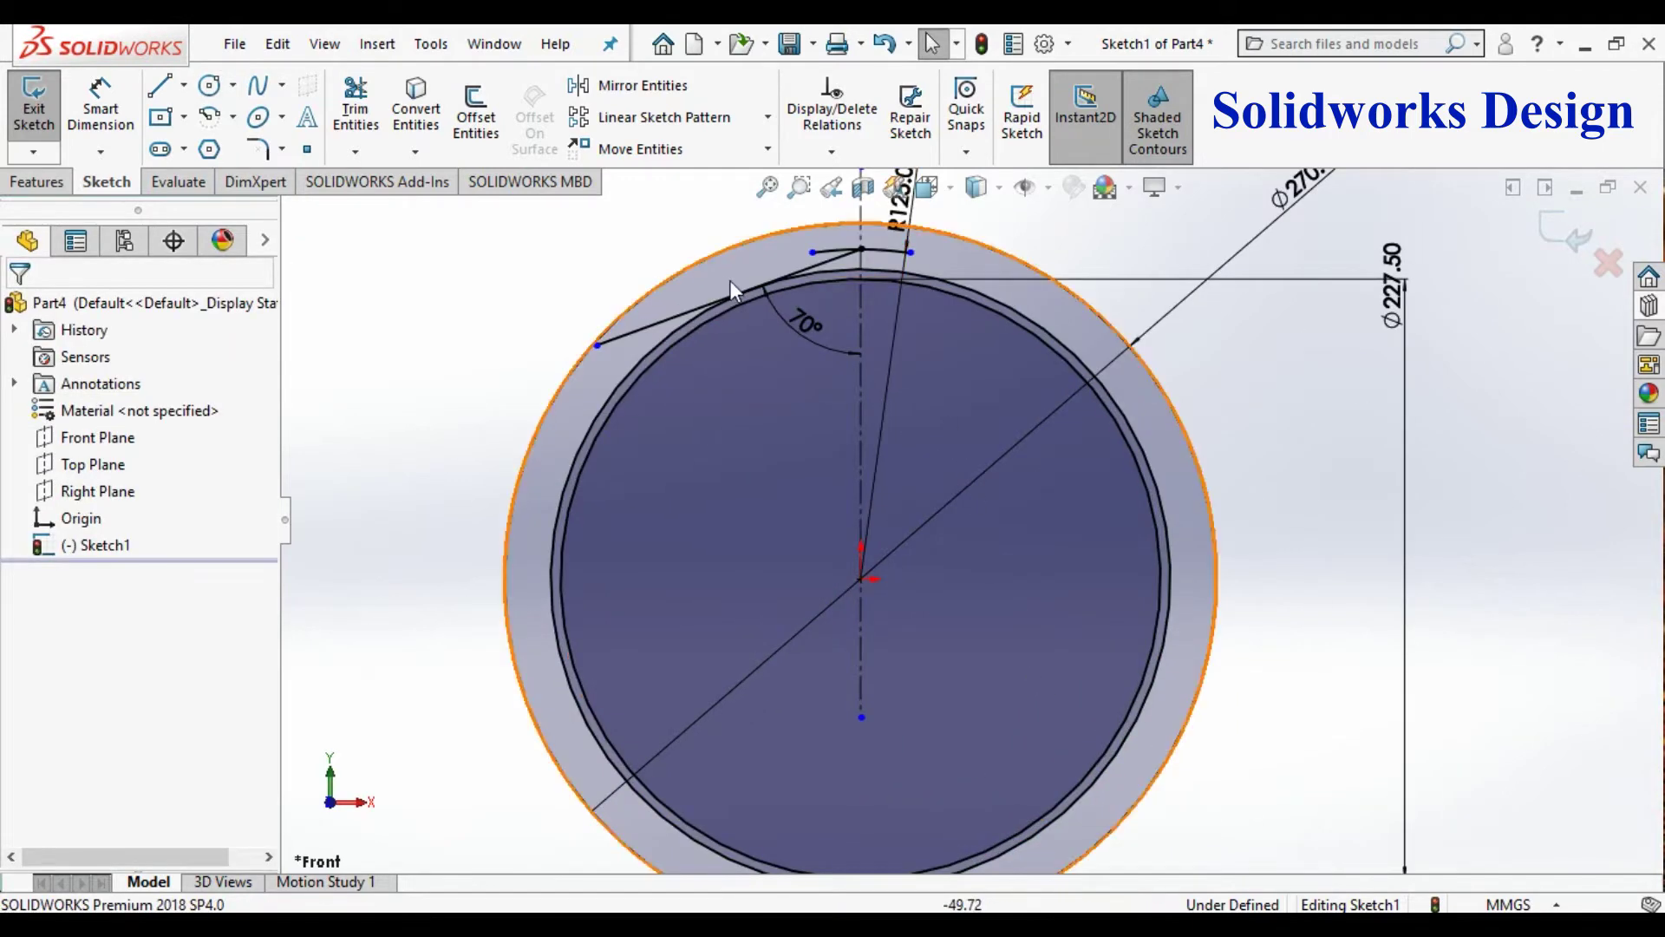
scroll(731, 282, down, 1)
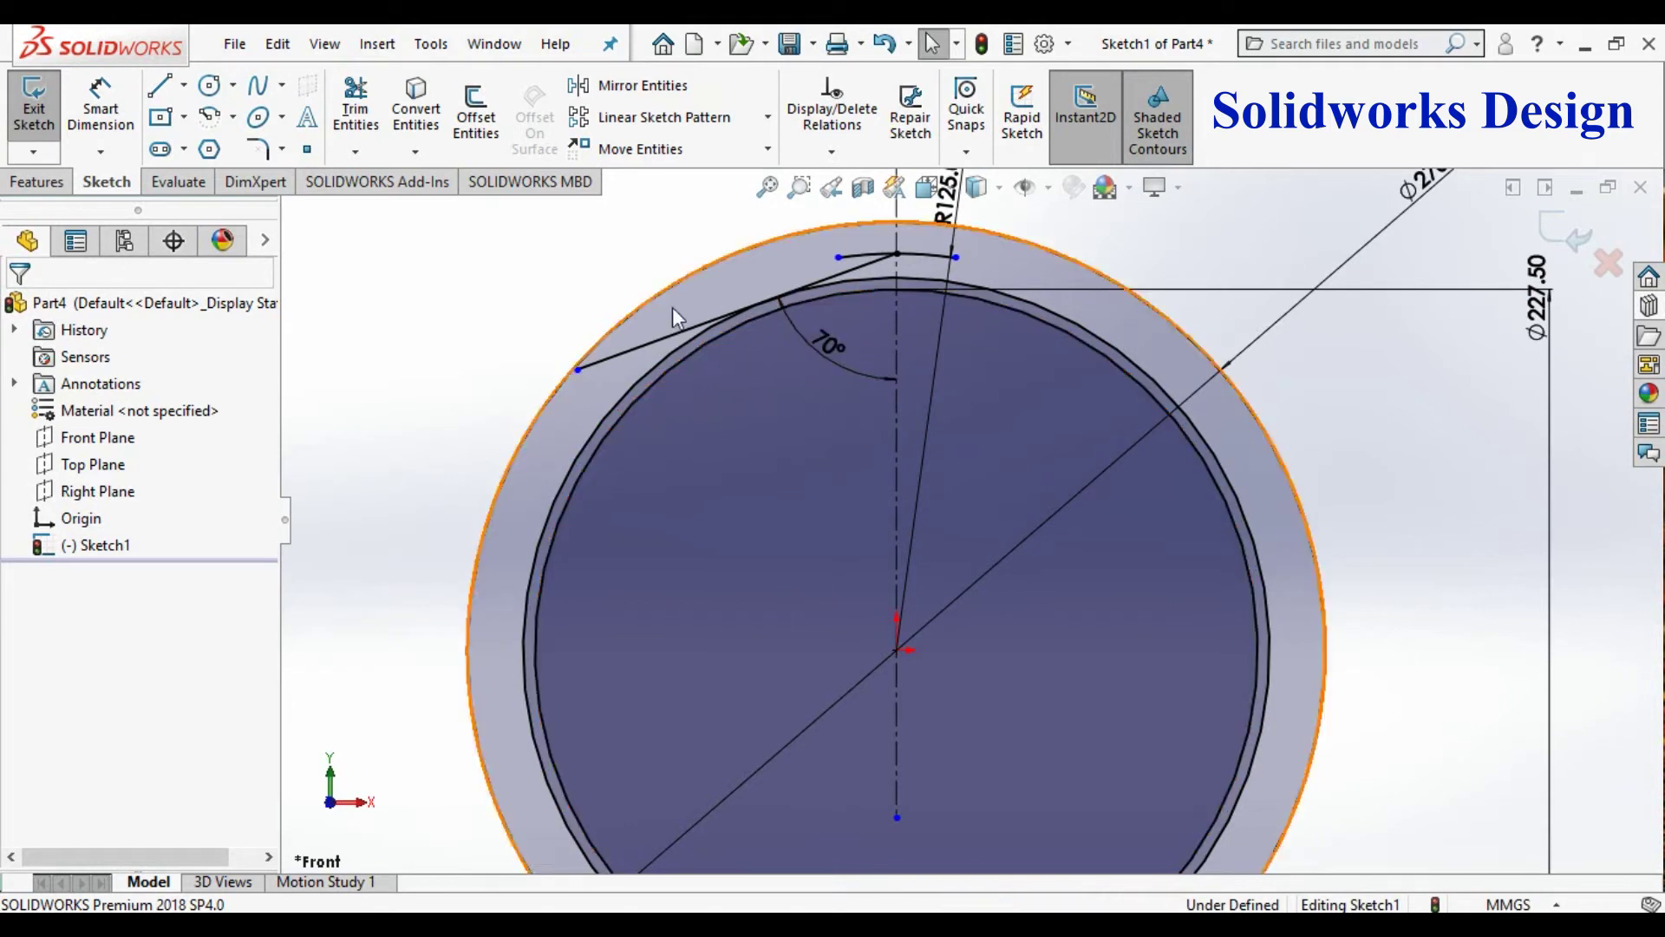
Step: Trim the slanted line's outer part back to the new circle
click(347, 121)
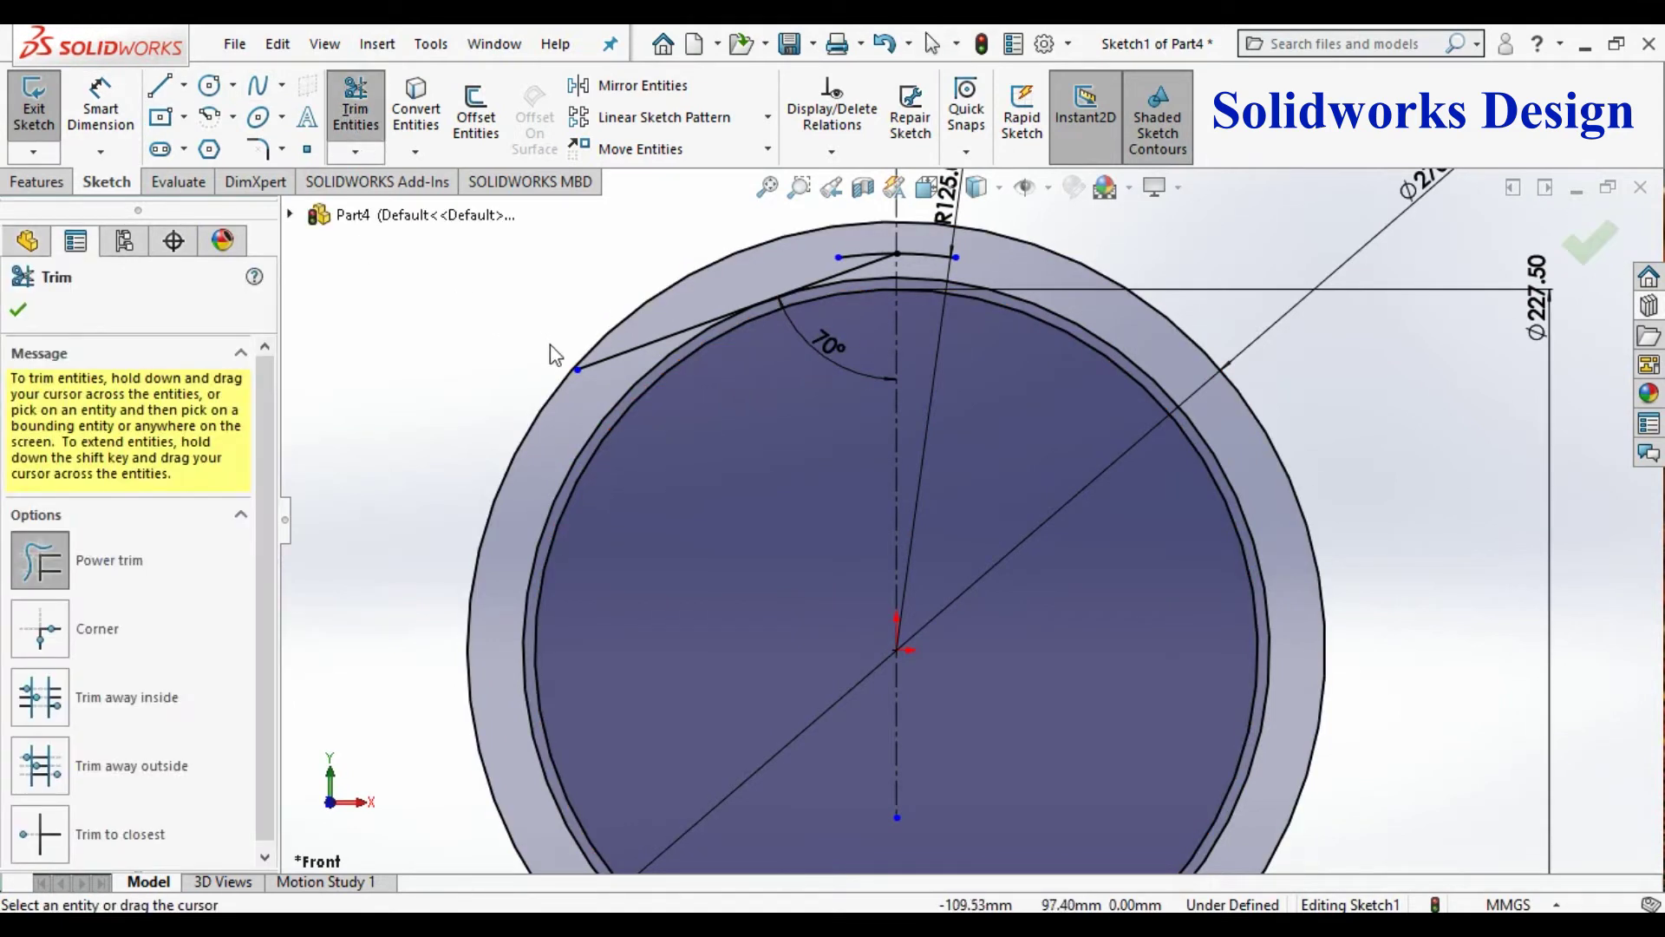
drag(612, 371, 647, 331)
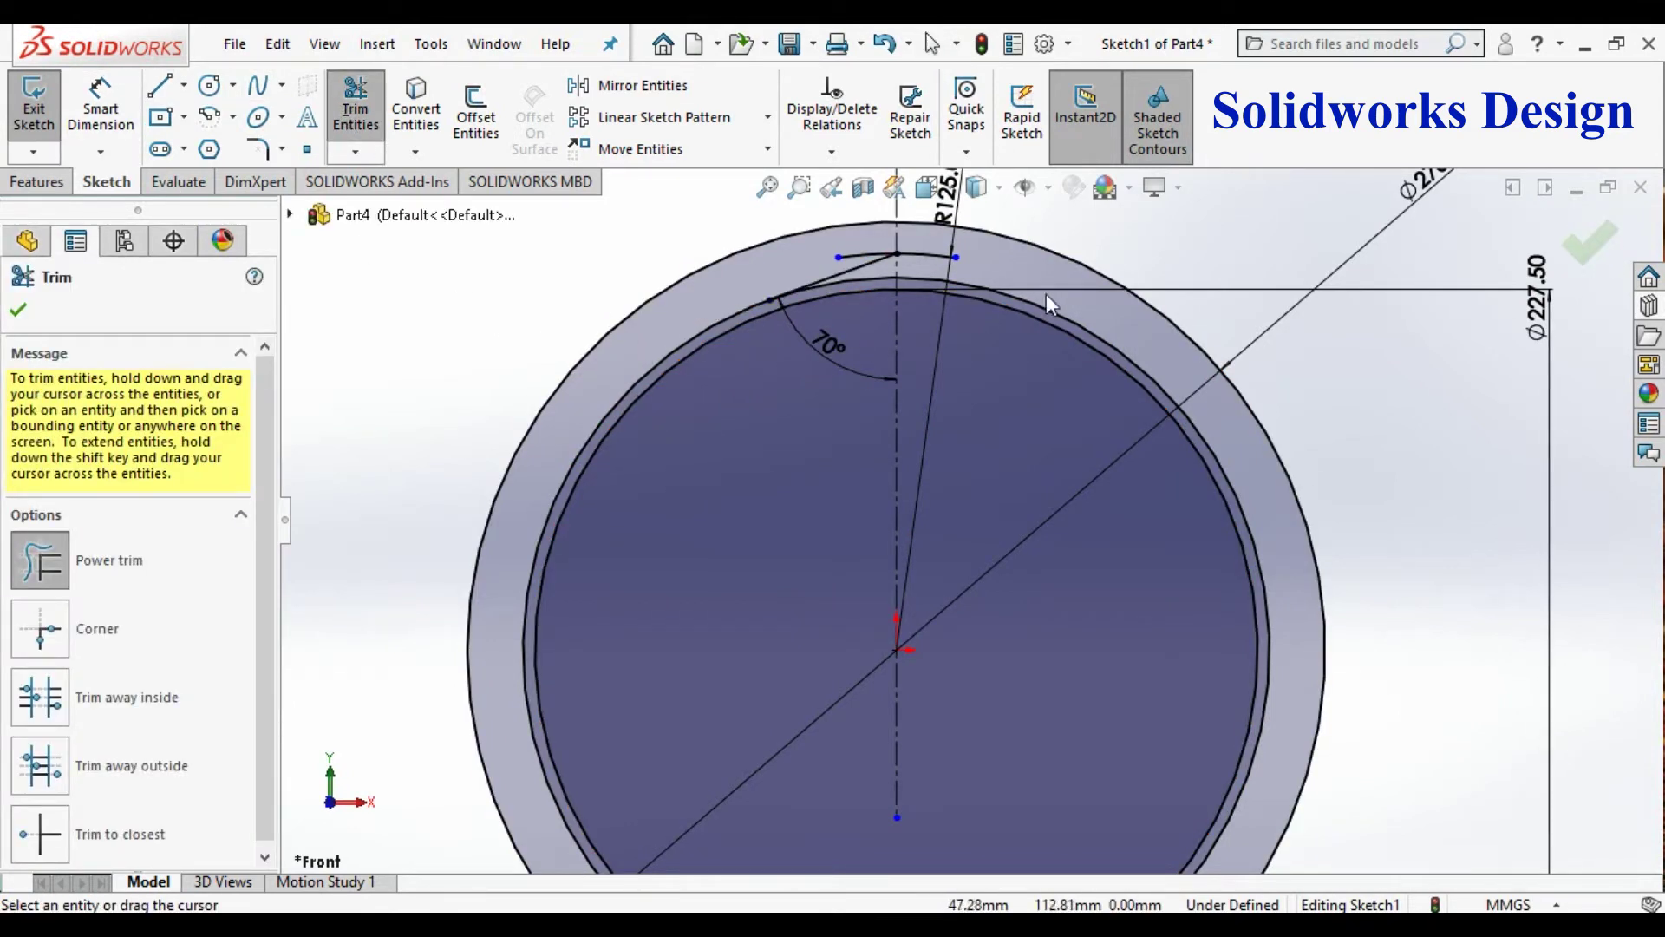
scroll(1017, 299, up, 3)
scroll(1027, 415, down, 3)
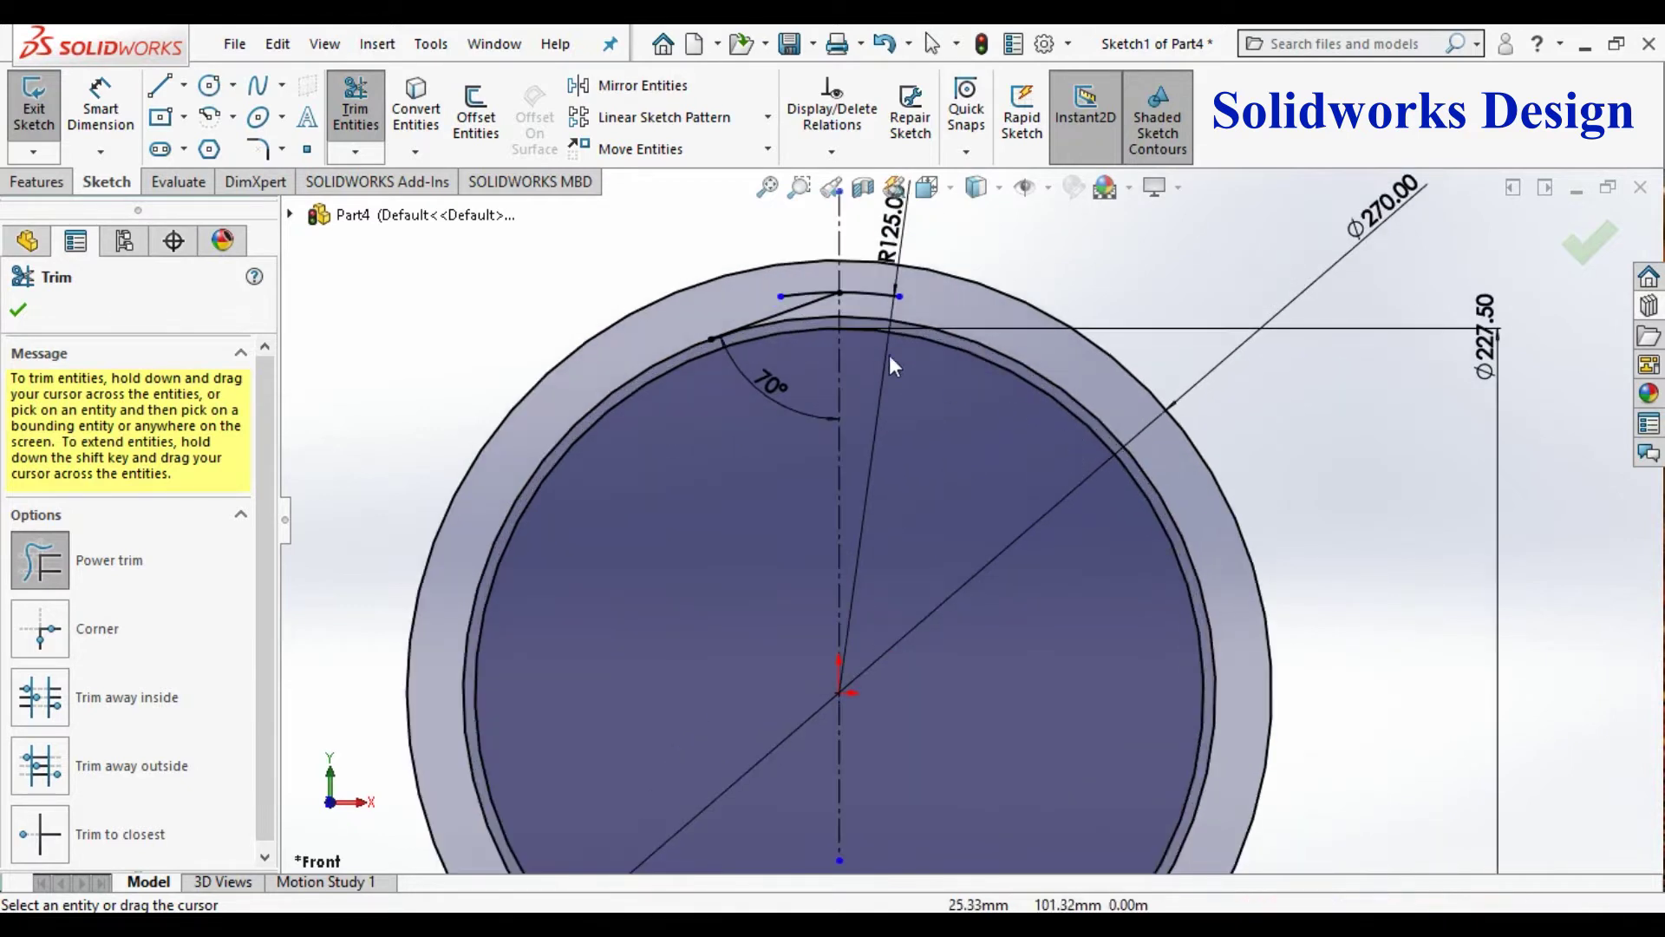
Step: Add a circle, radius about 42.75 mm, centred at the line's lower end reaching the arc
click(233, 84)
click(245, 118)
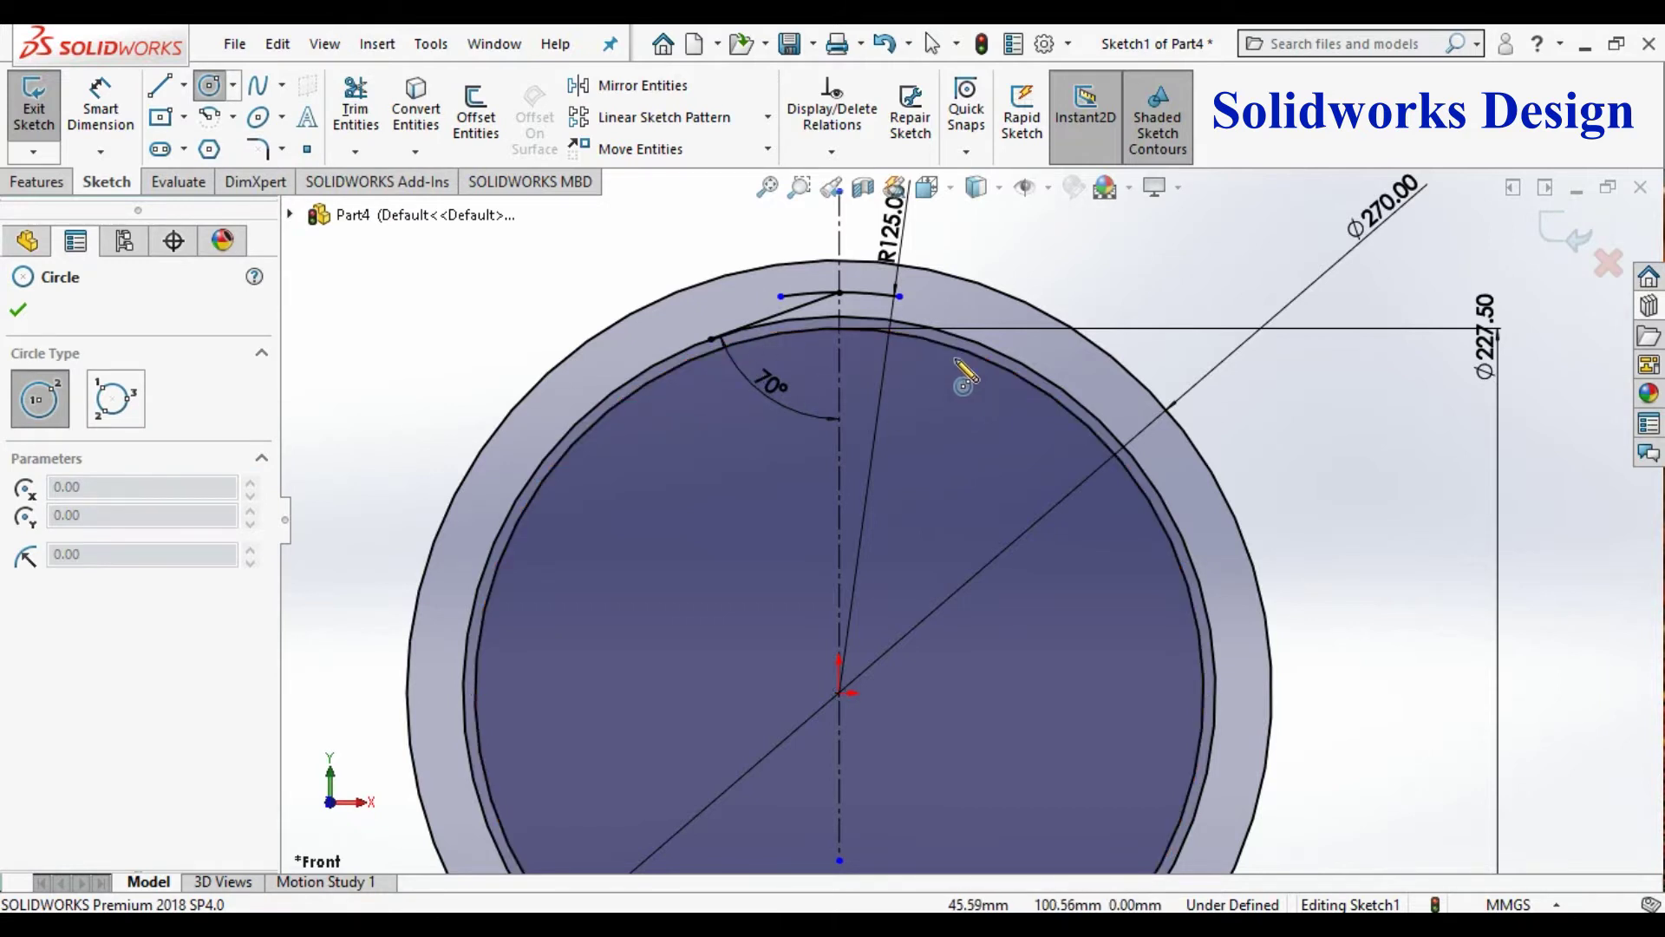
click(711, 339)
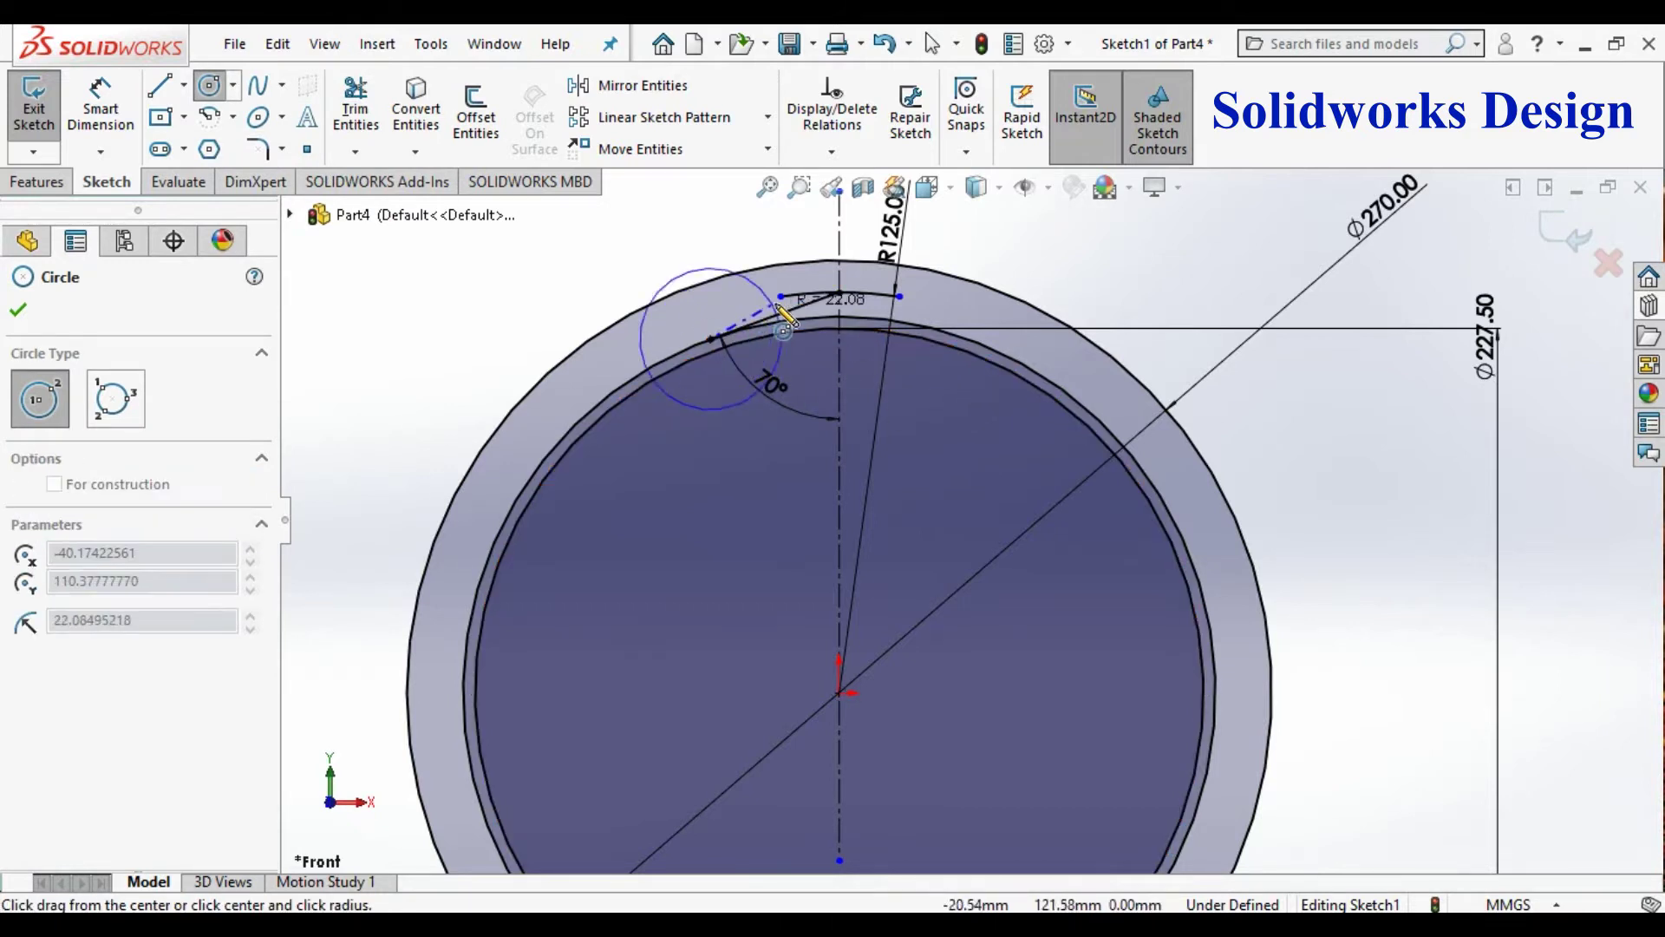
click(839, 293)
key(Escape)
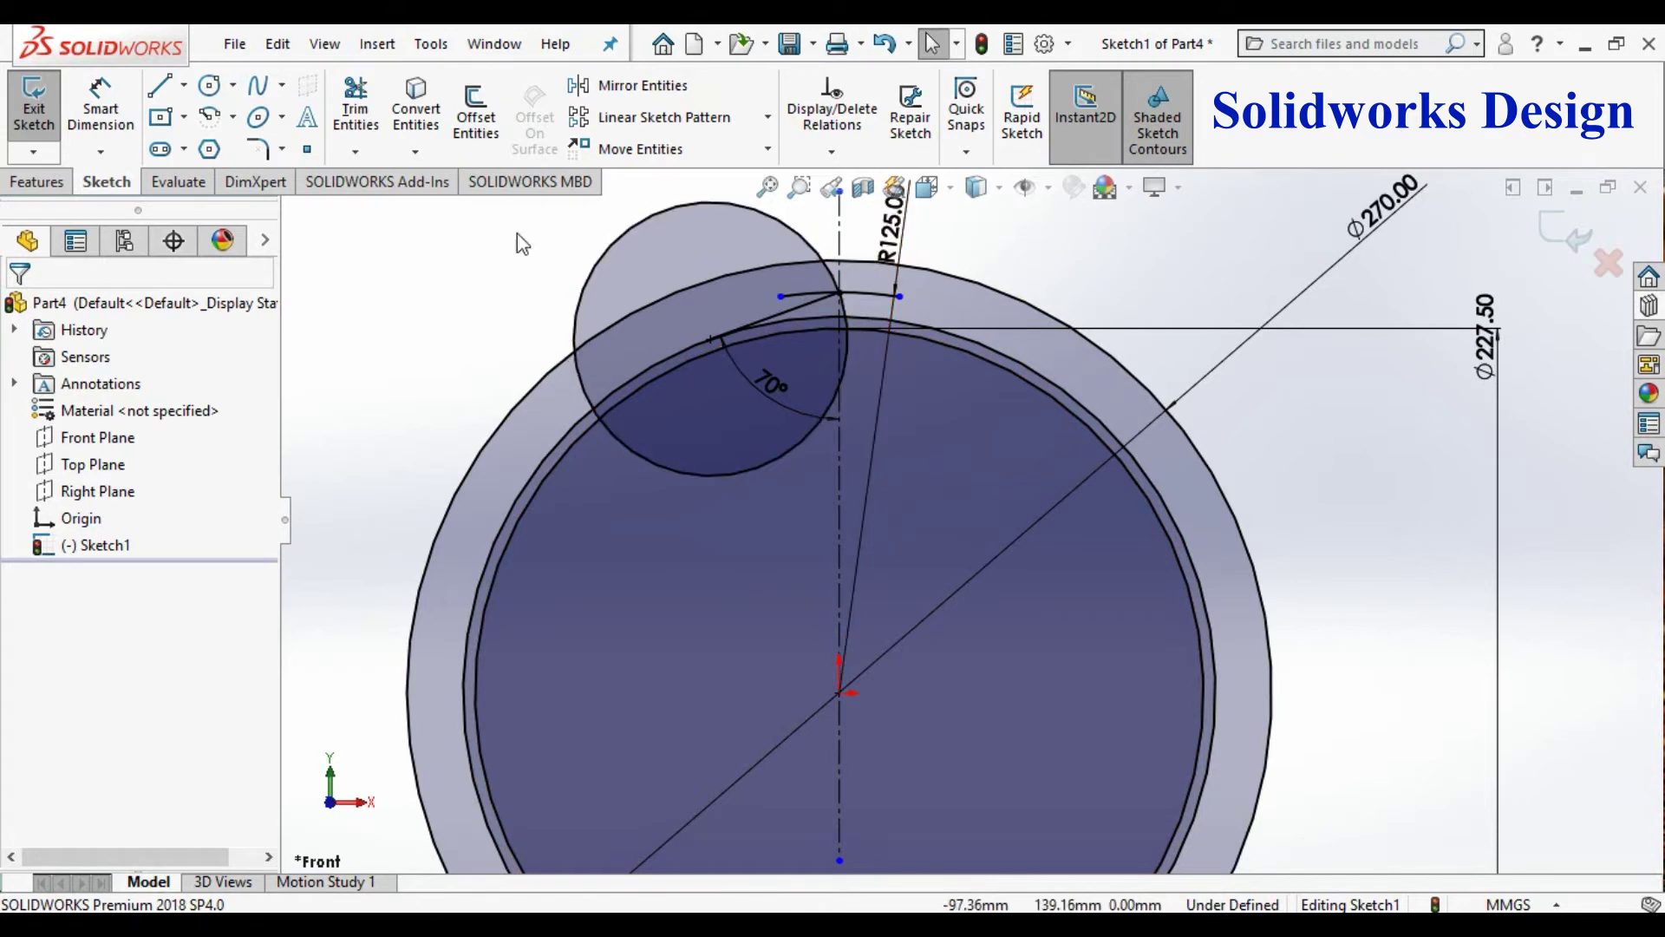
click(119, 102)
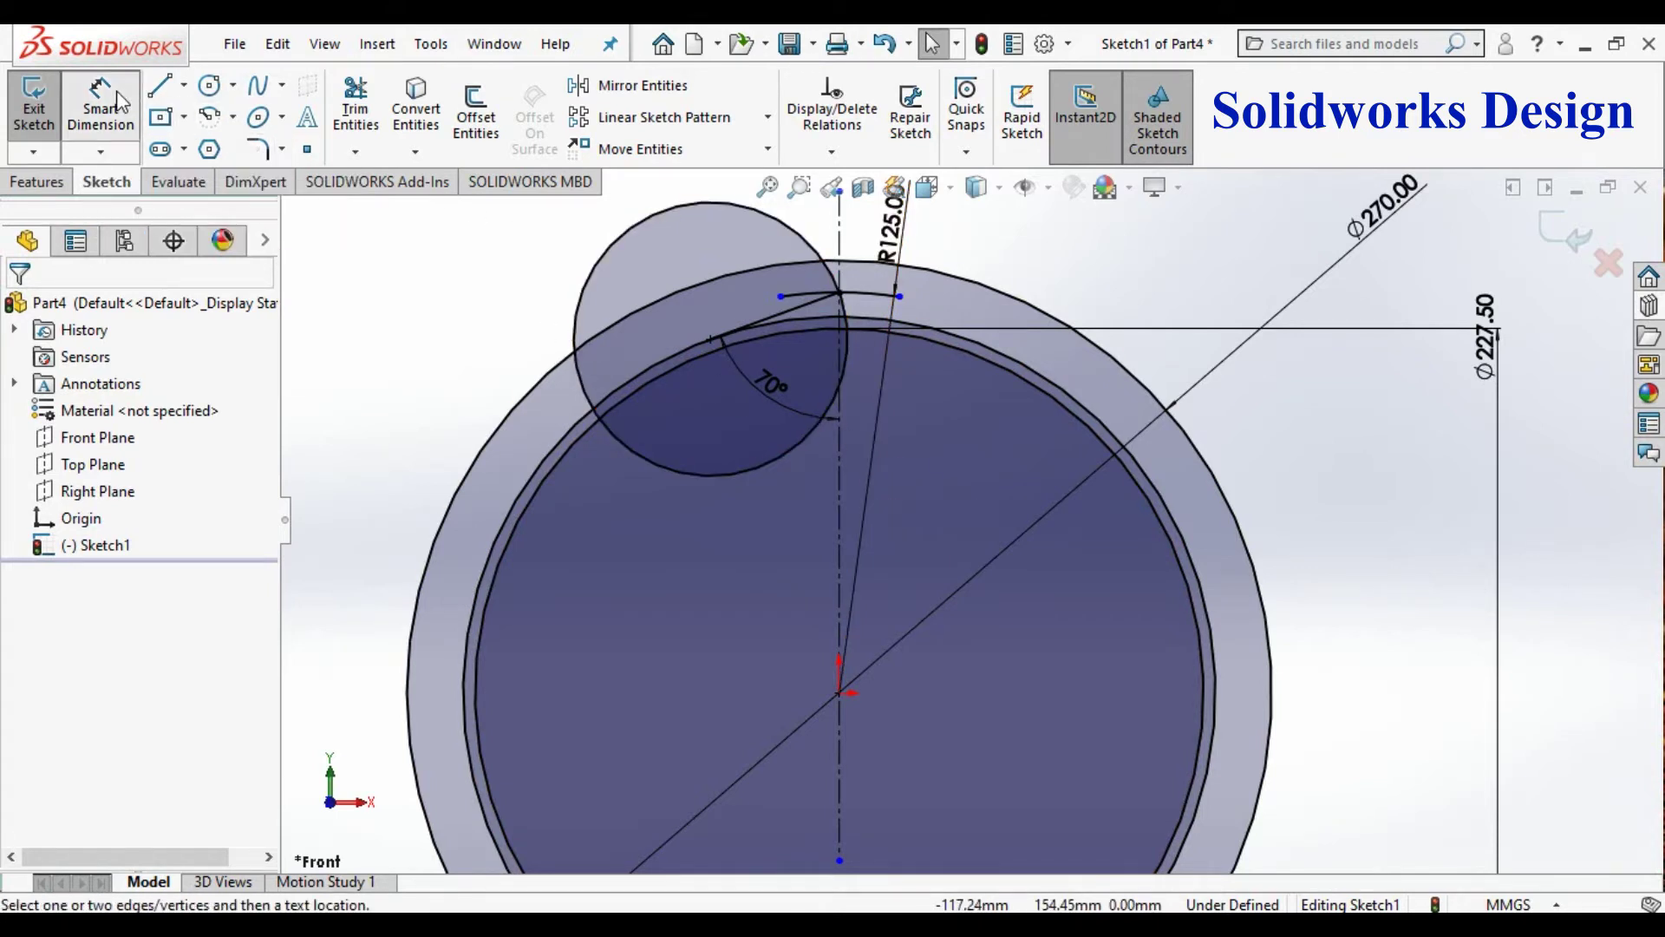
Step: Set the horizontal distance between the two top arc endpoints to 31.4 mm
click(781, 295)
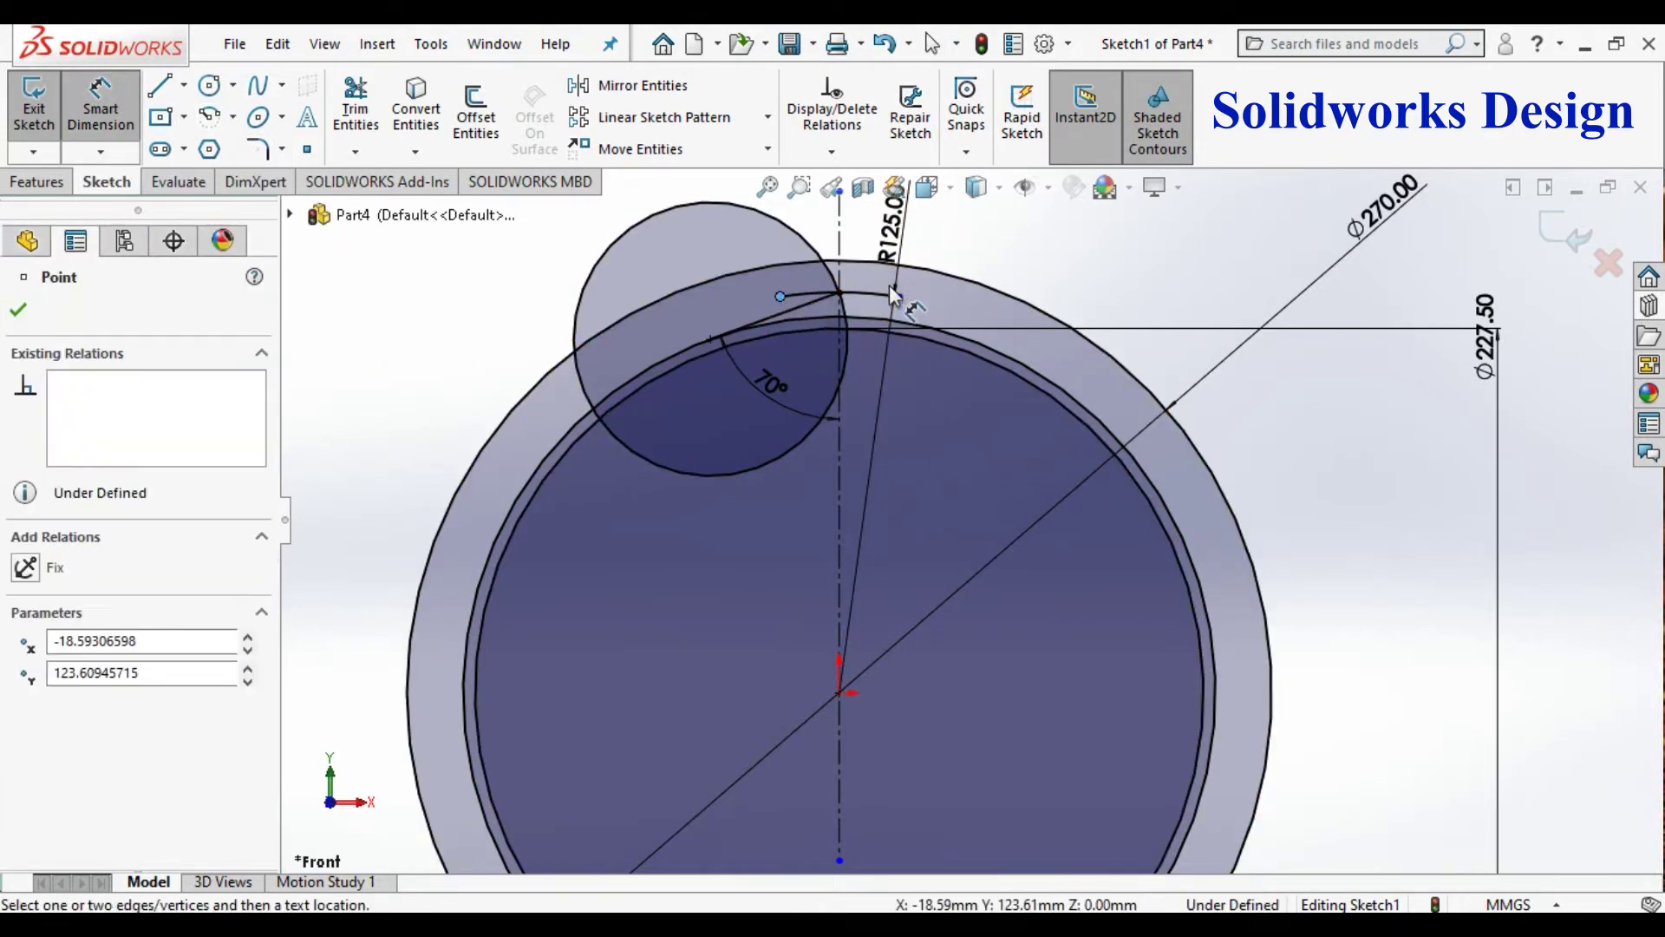
click(899, 296)
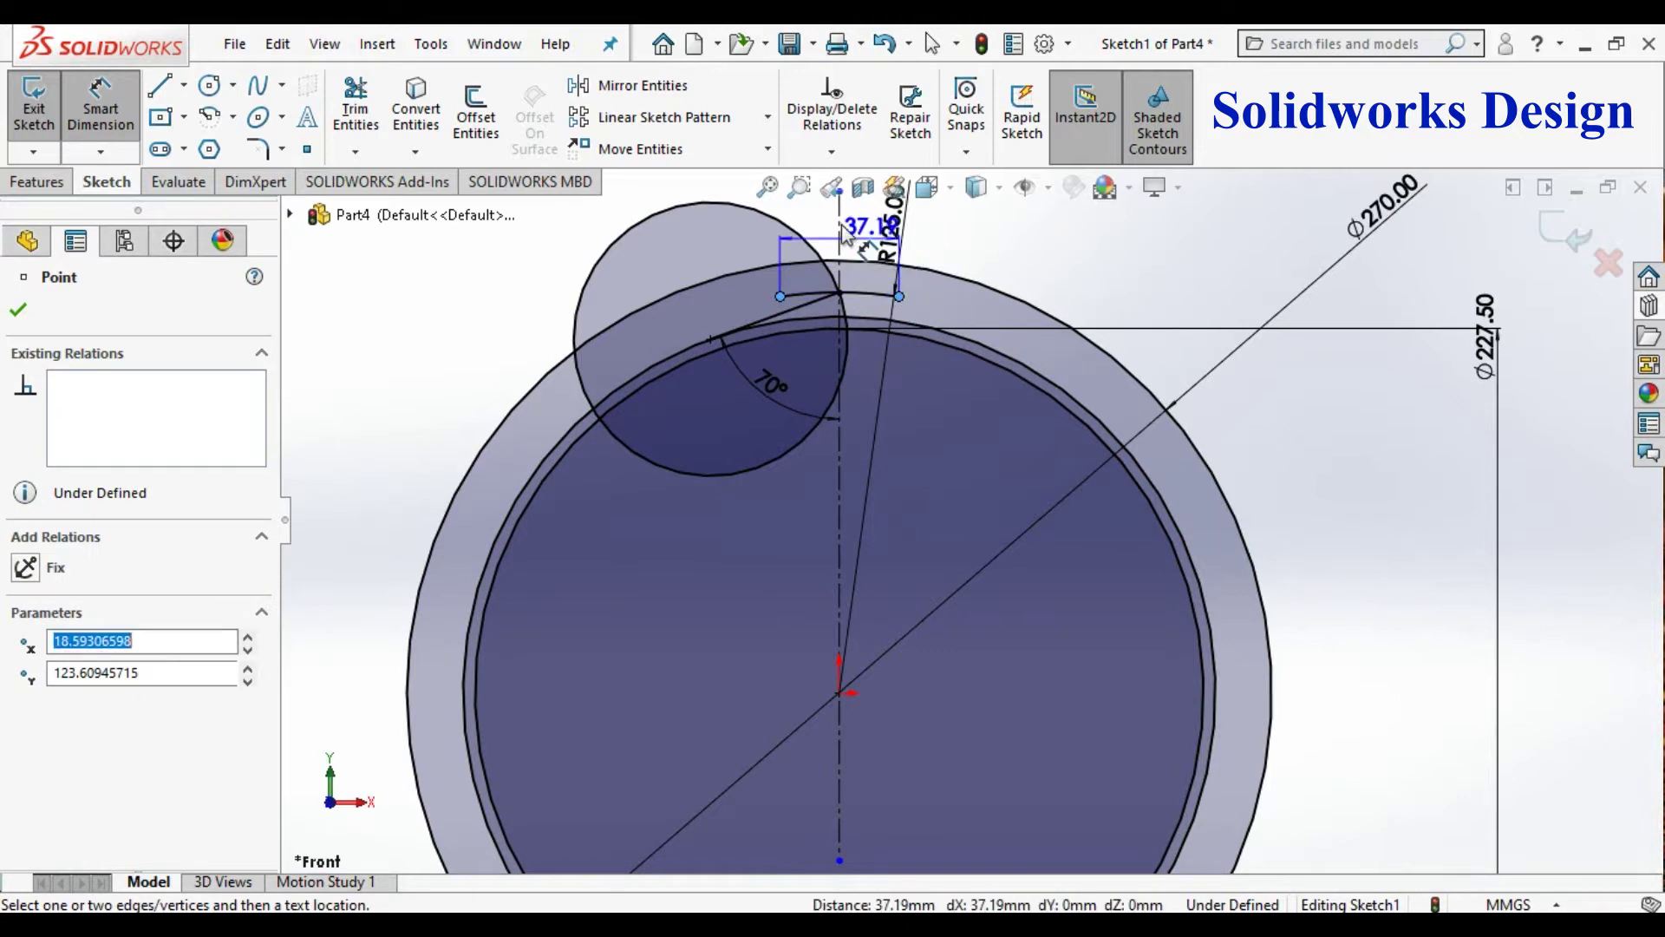
click(990, 243)
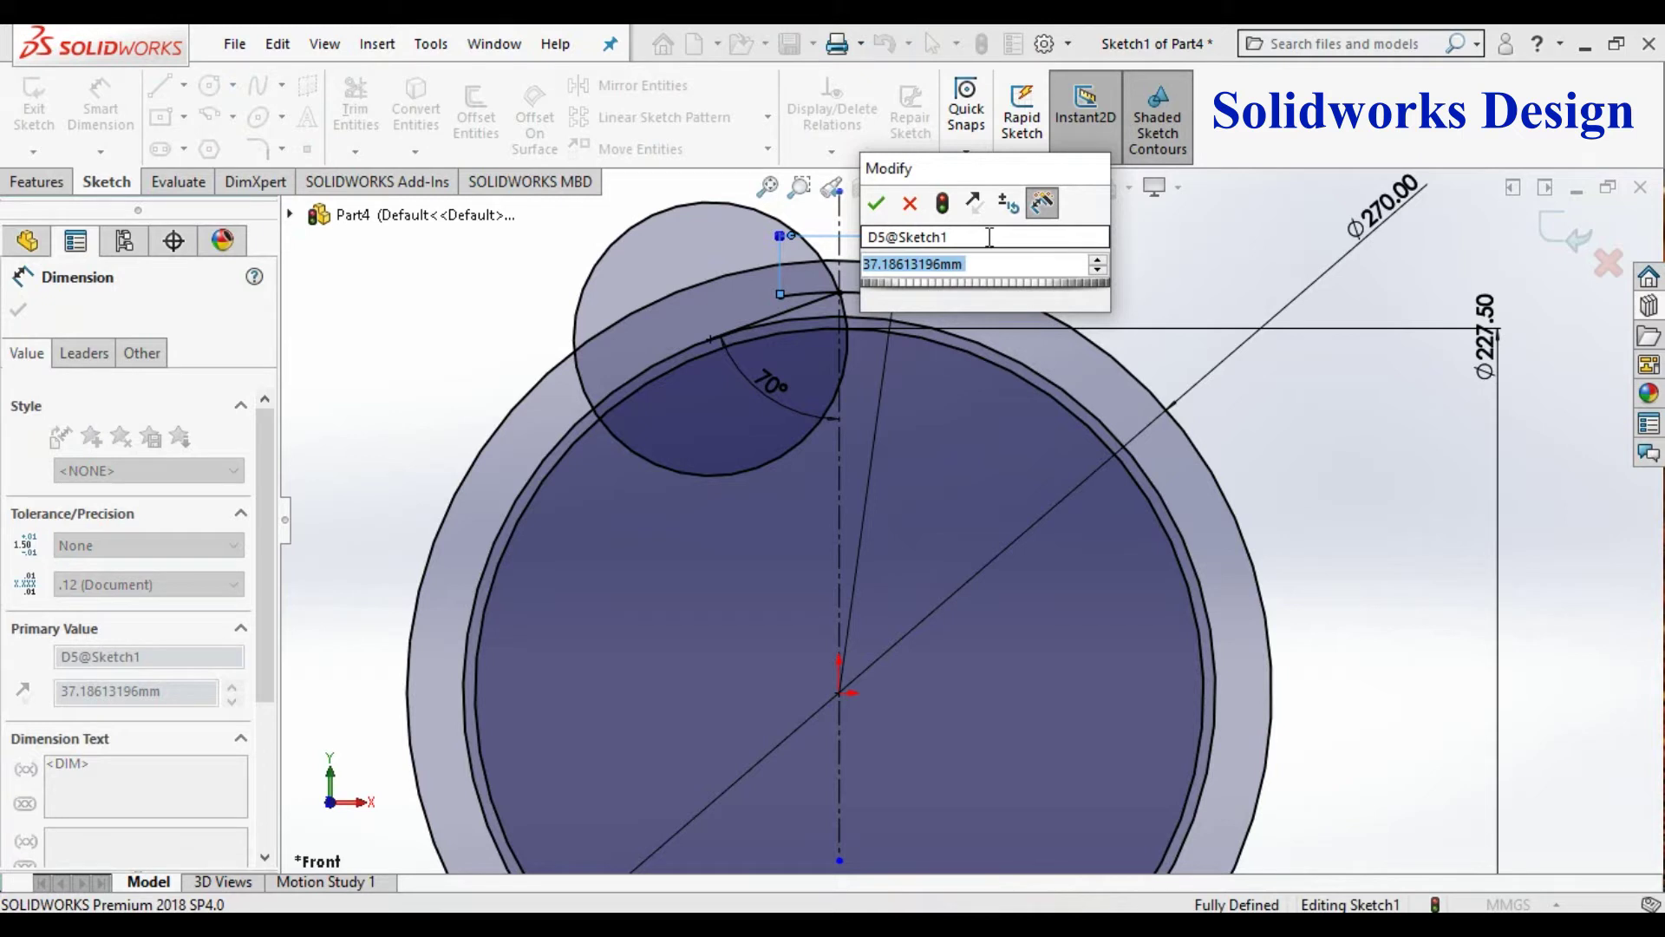
text(31.4)
key(Return)
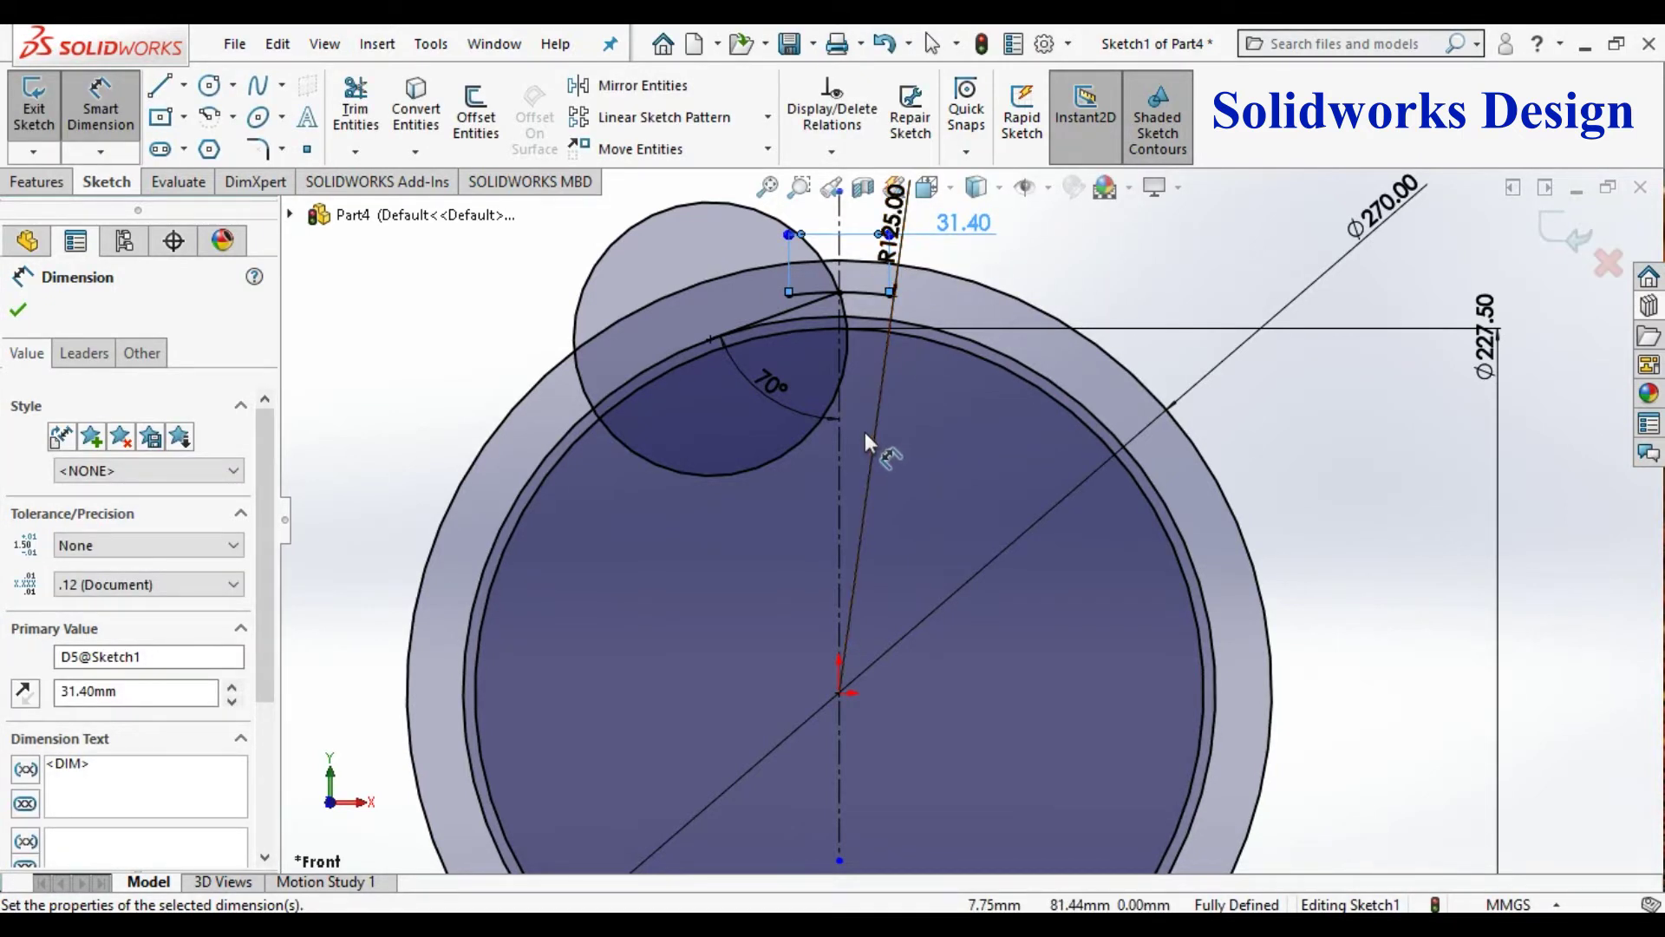
key(Escape)
Step: Inspect the centreline intersection point and cancel a trial 15.70 dimension
scroll(867, 318, down, 1)
scroll(868, 316, down, 1)
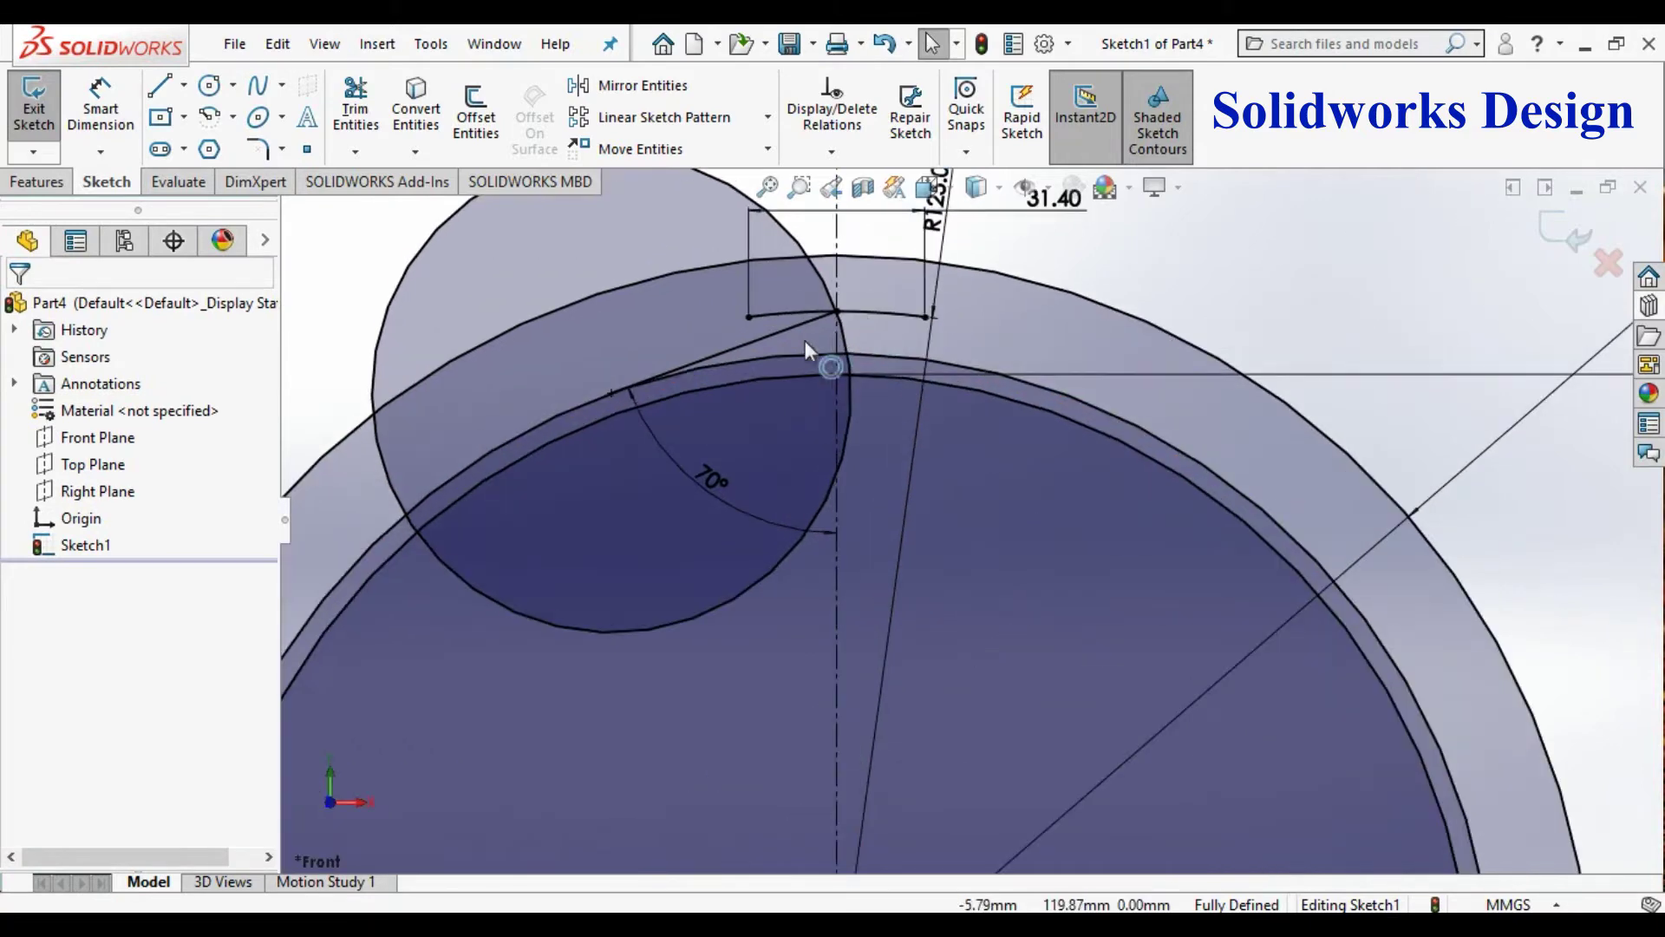
click(750, 318)
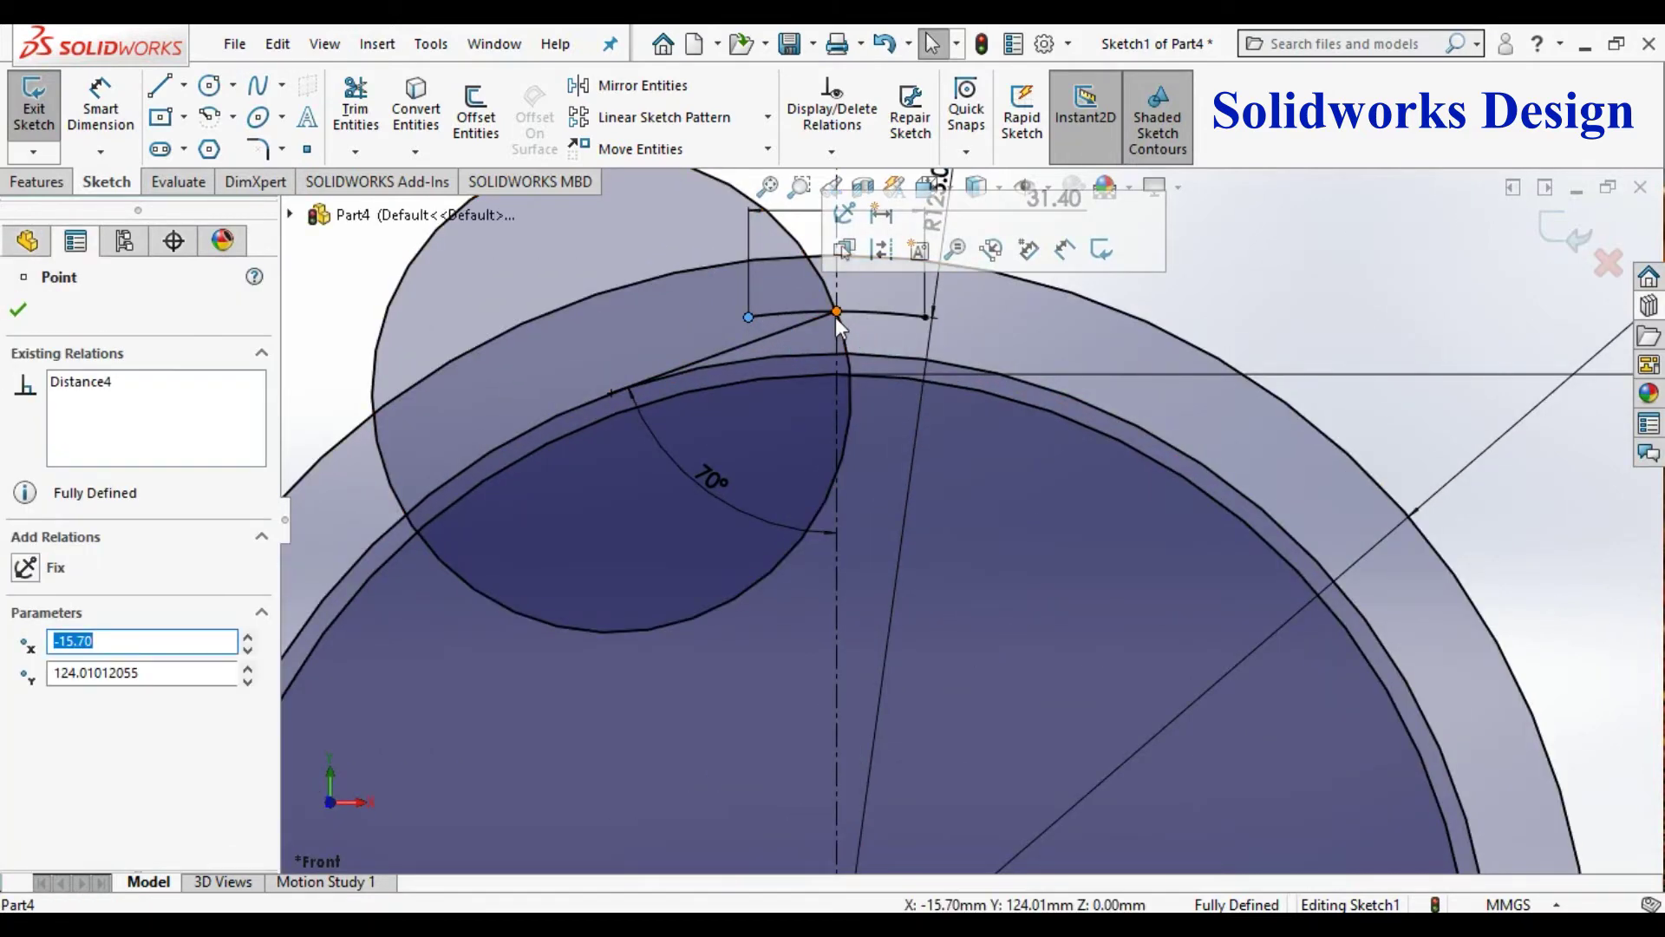
click(835, 313)
key(Escape)
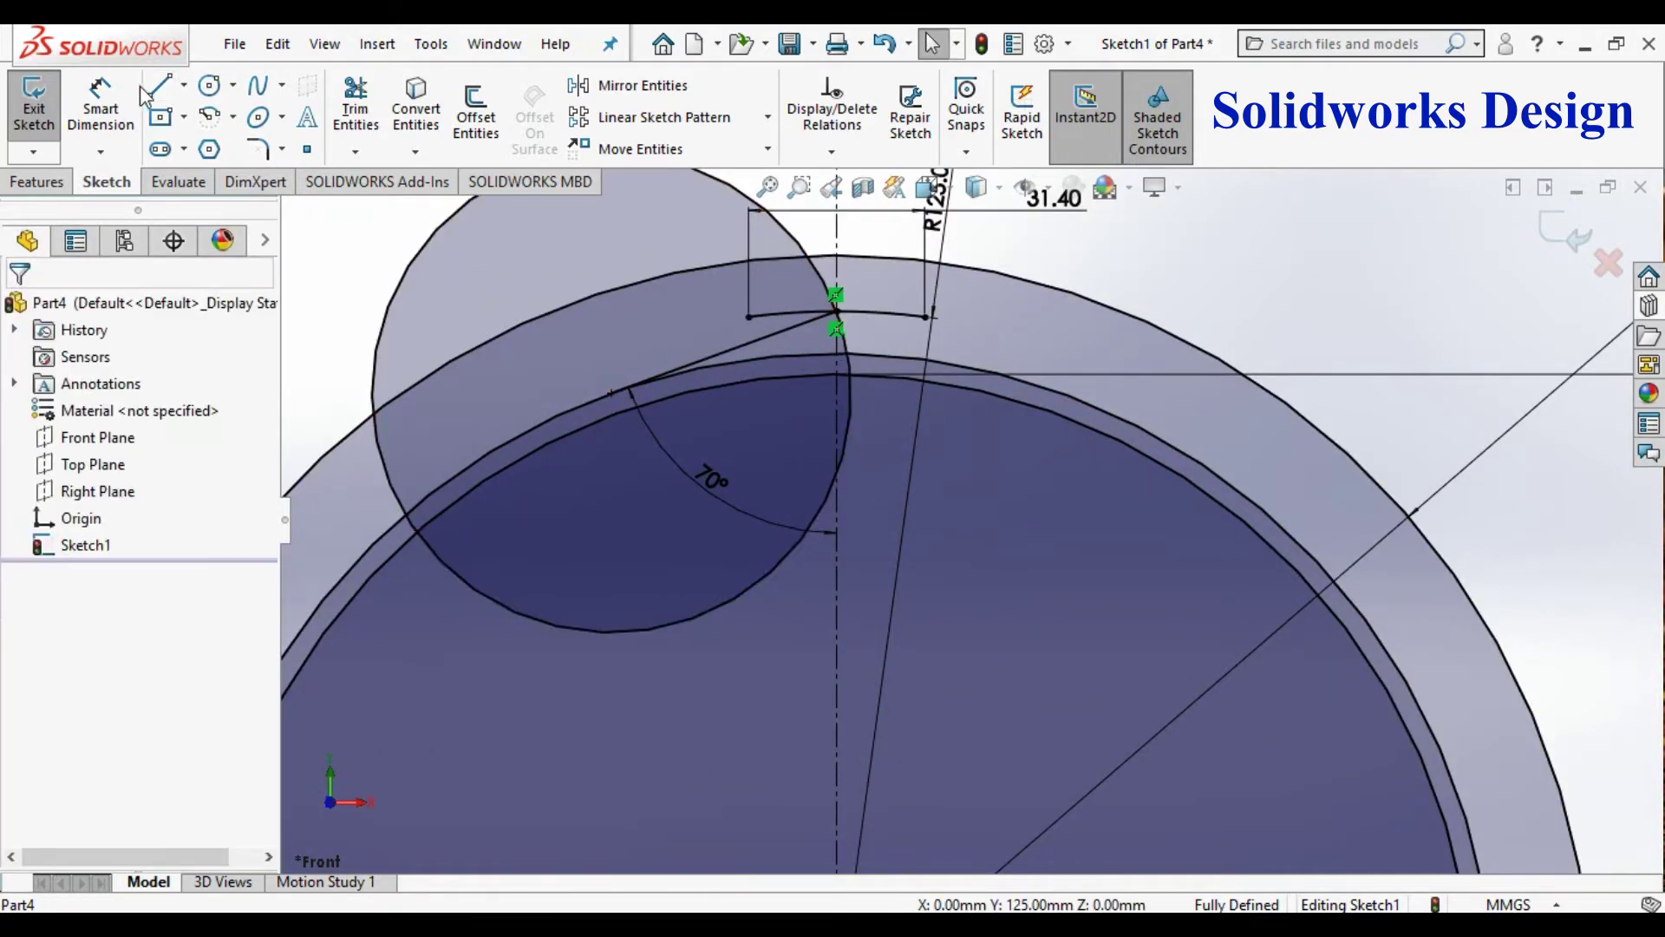
key(Return)
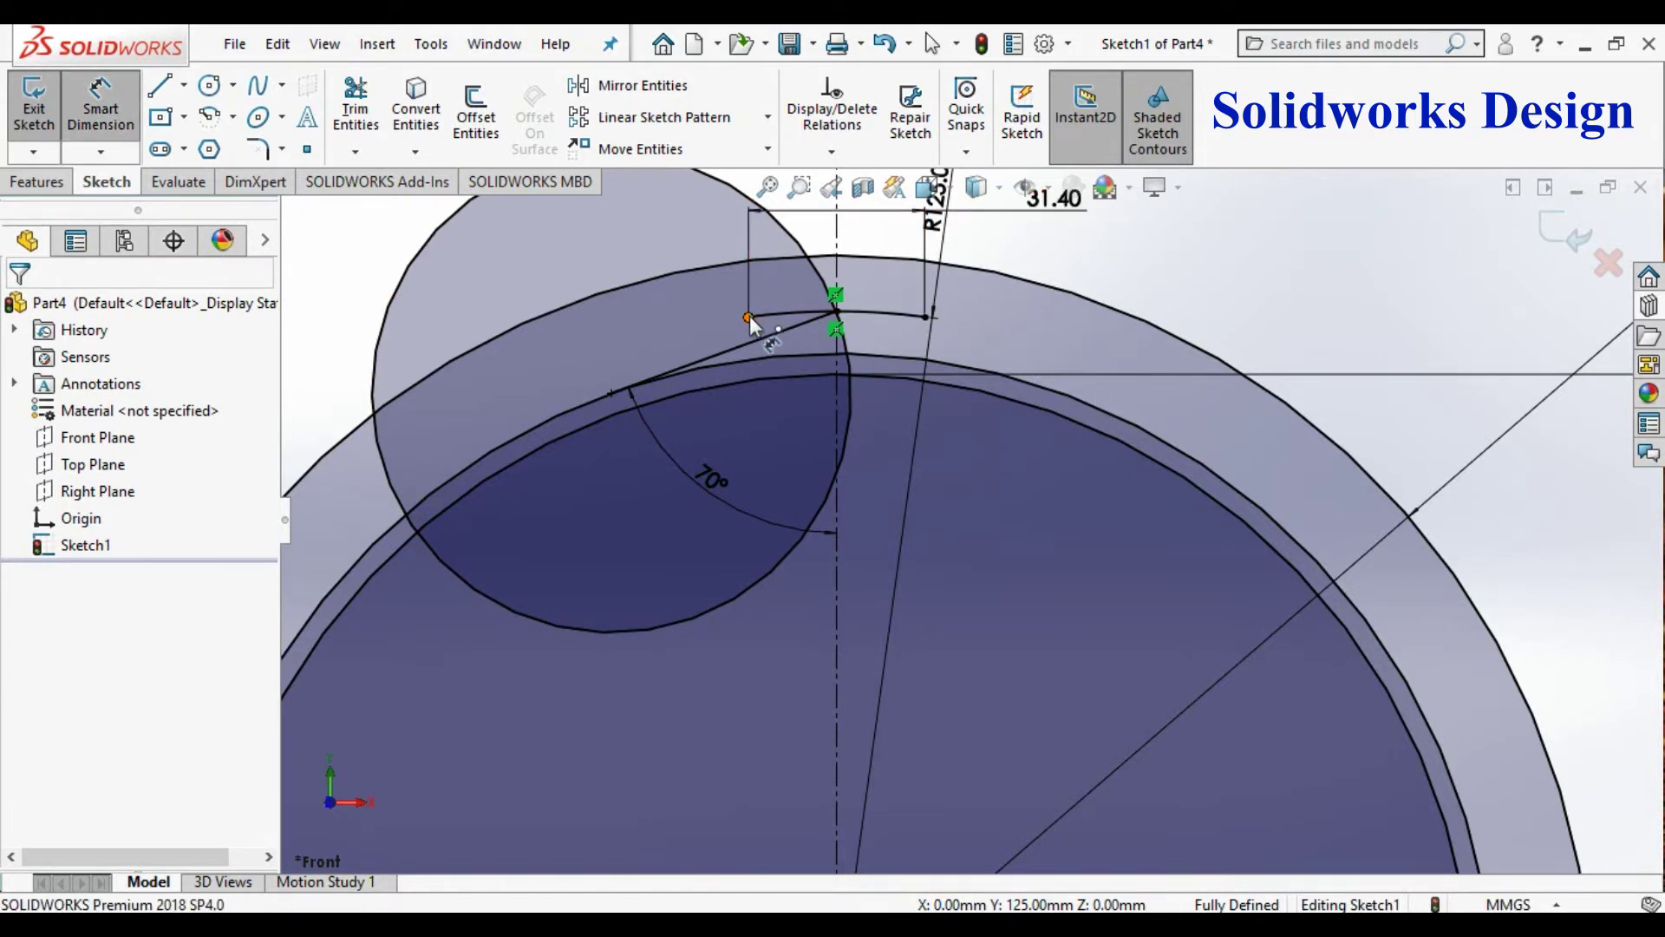
click(749, 316)
click(836, 313)
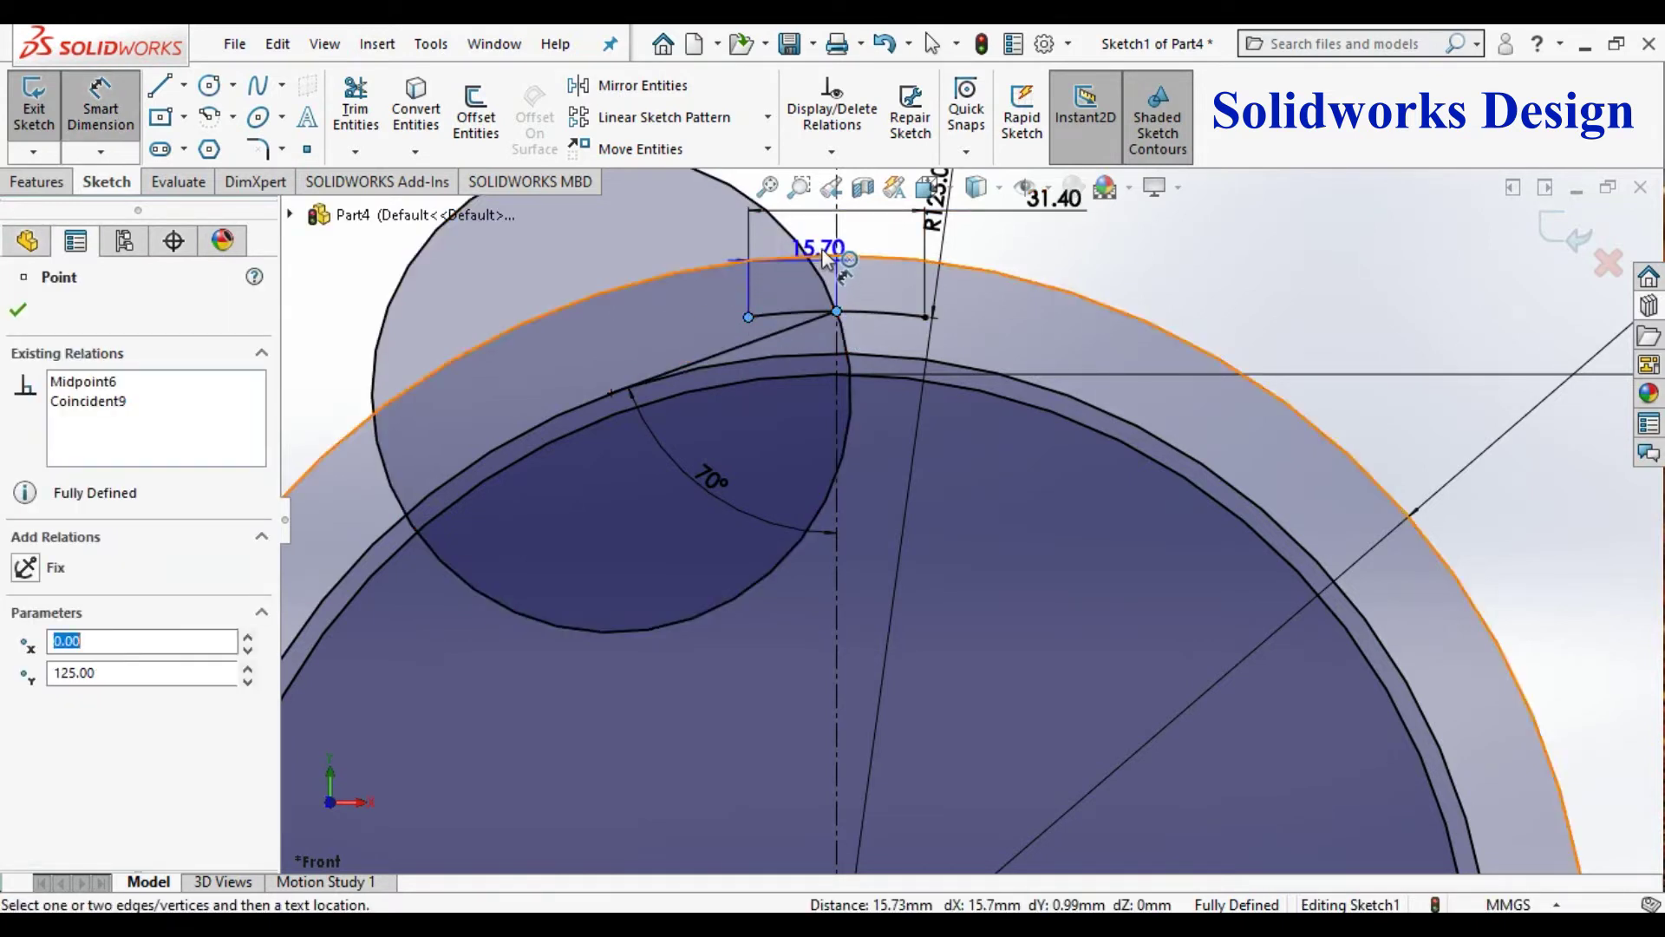
key(Escape)
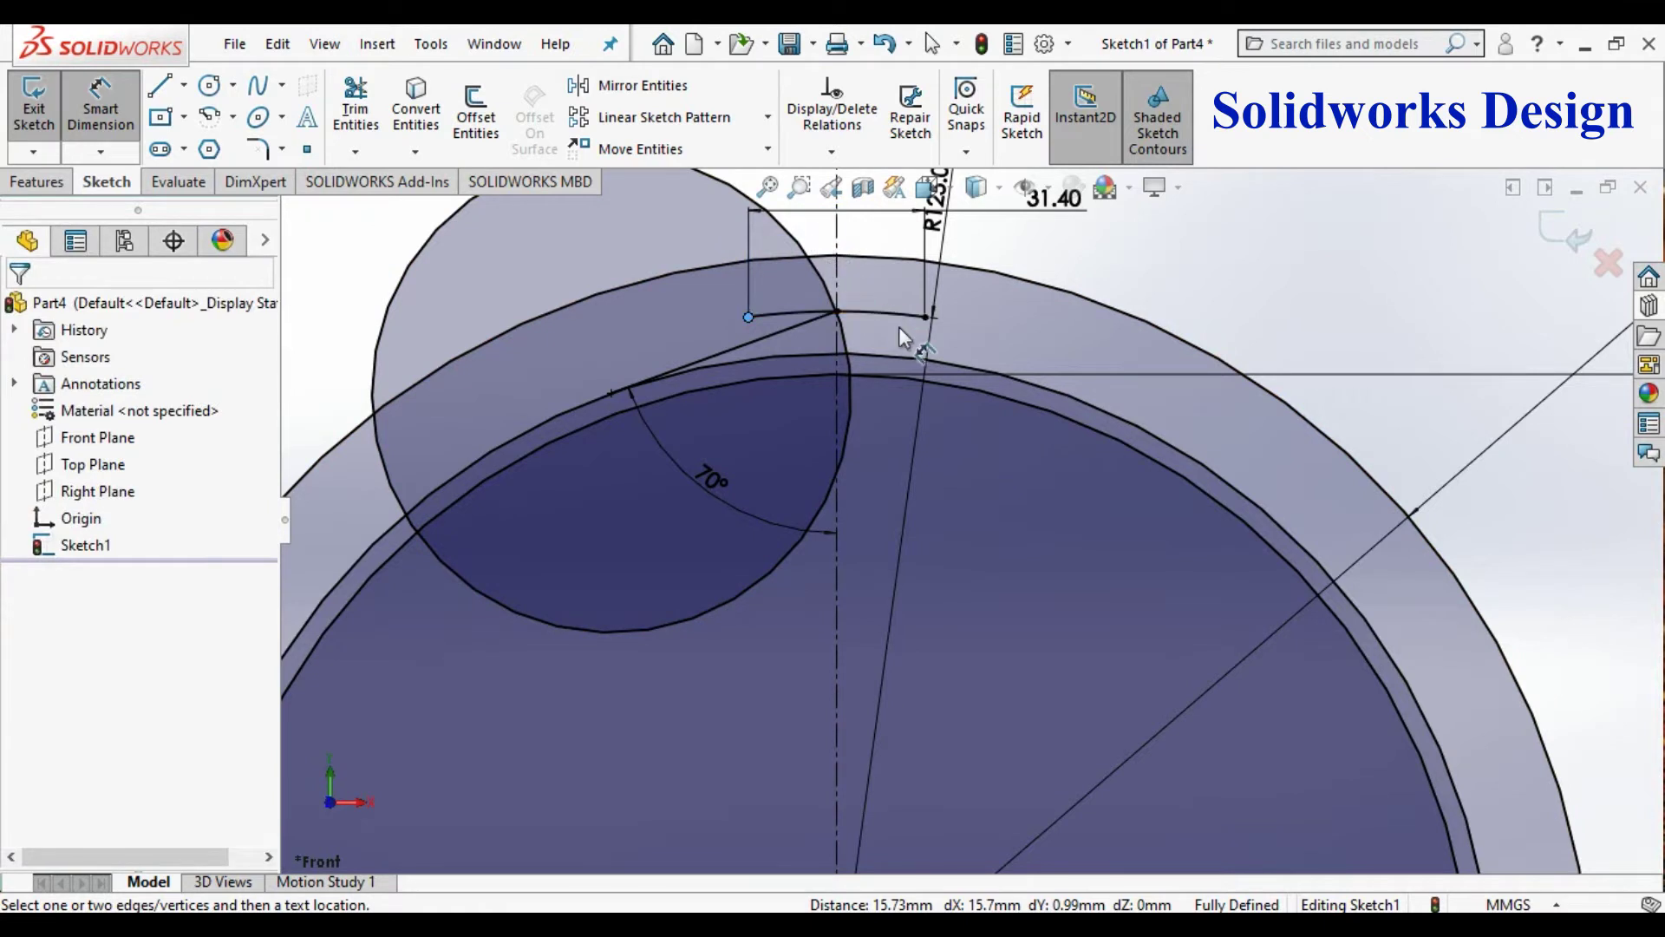
scroll(899, 326, up, 3)
click(235, 85)
click(247, 115)
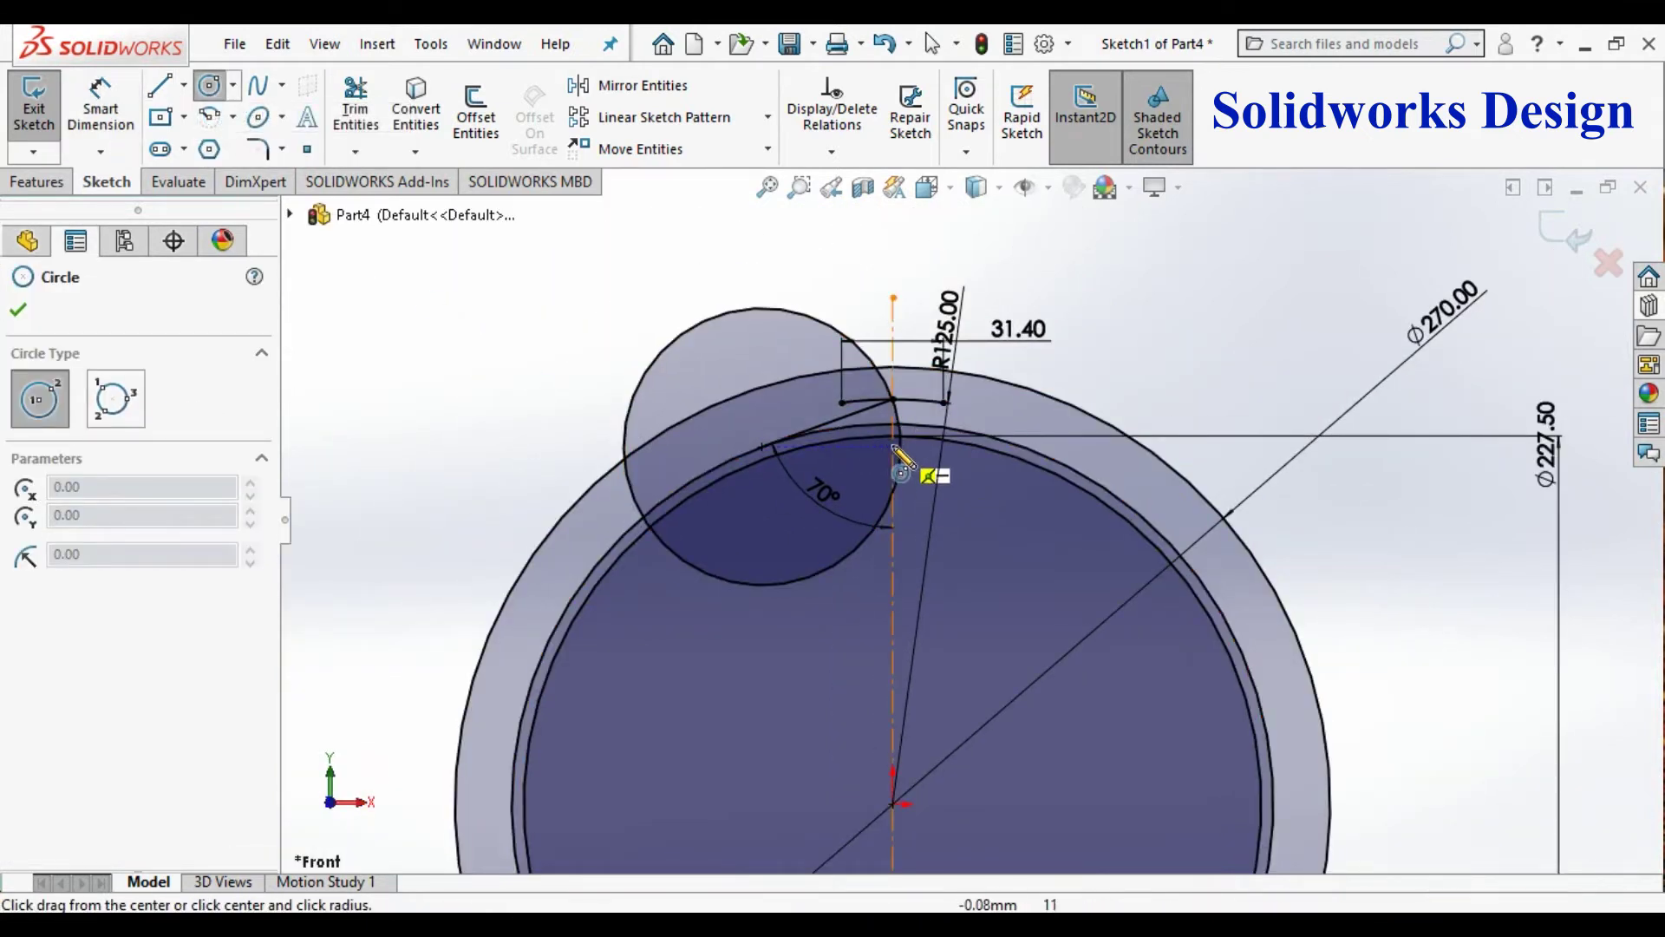
Step: Draw a line from the tooth's top-left corner out to the right
key(Escape)
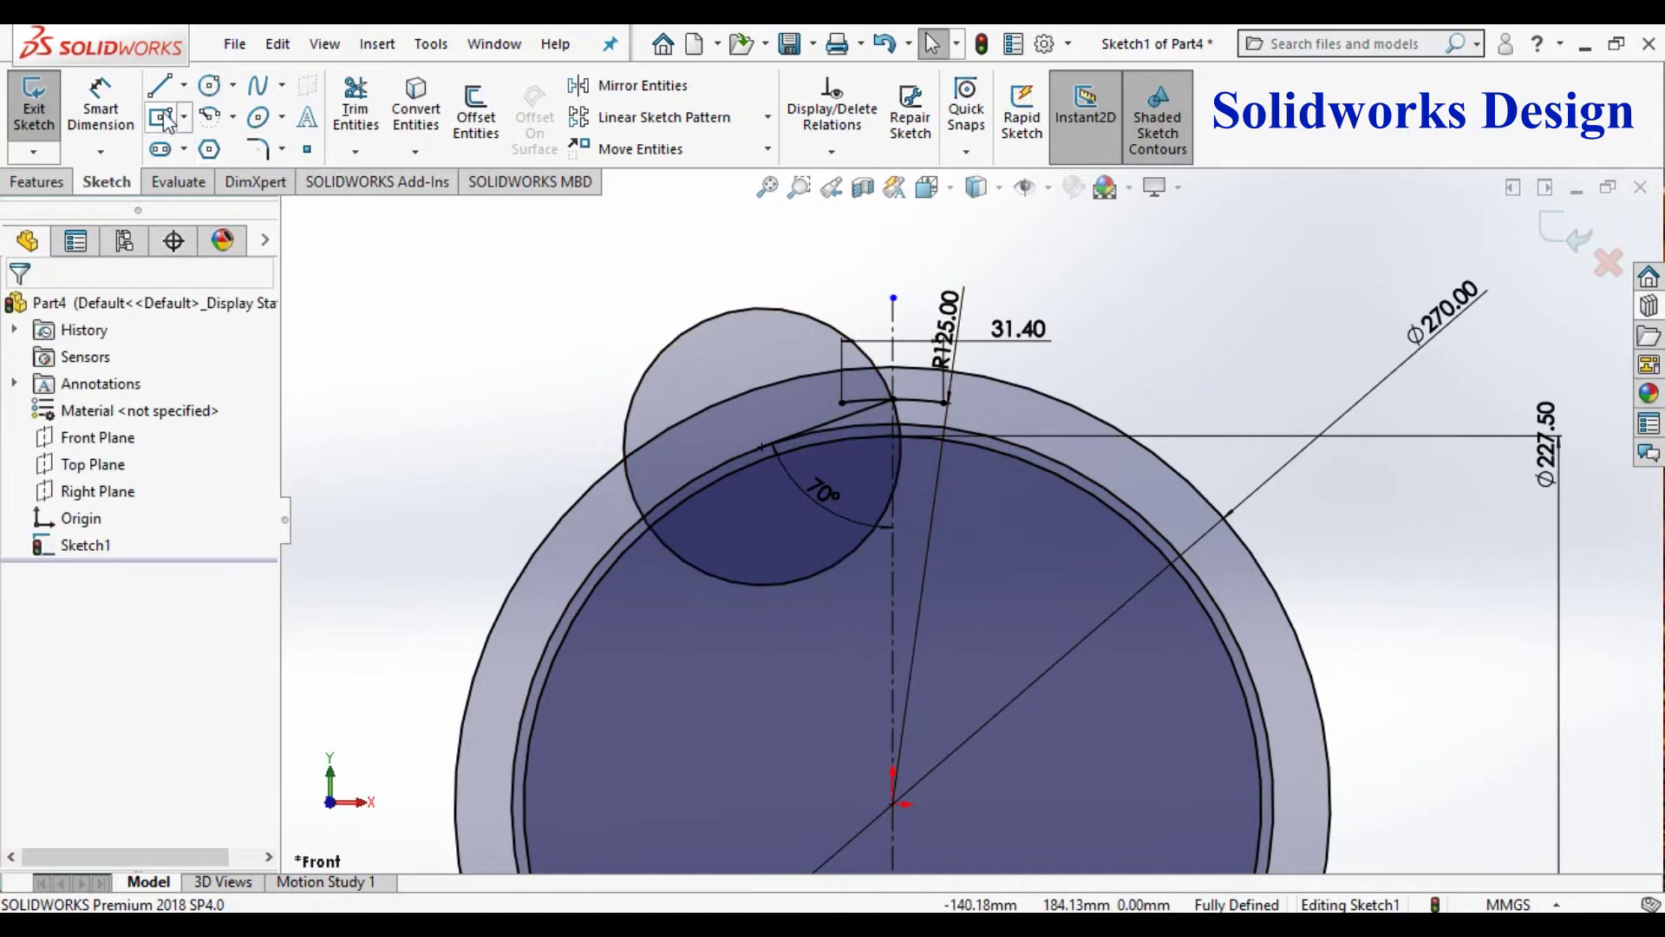
click(160, 90)
scroll(954, 537, down, 2)
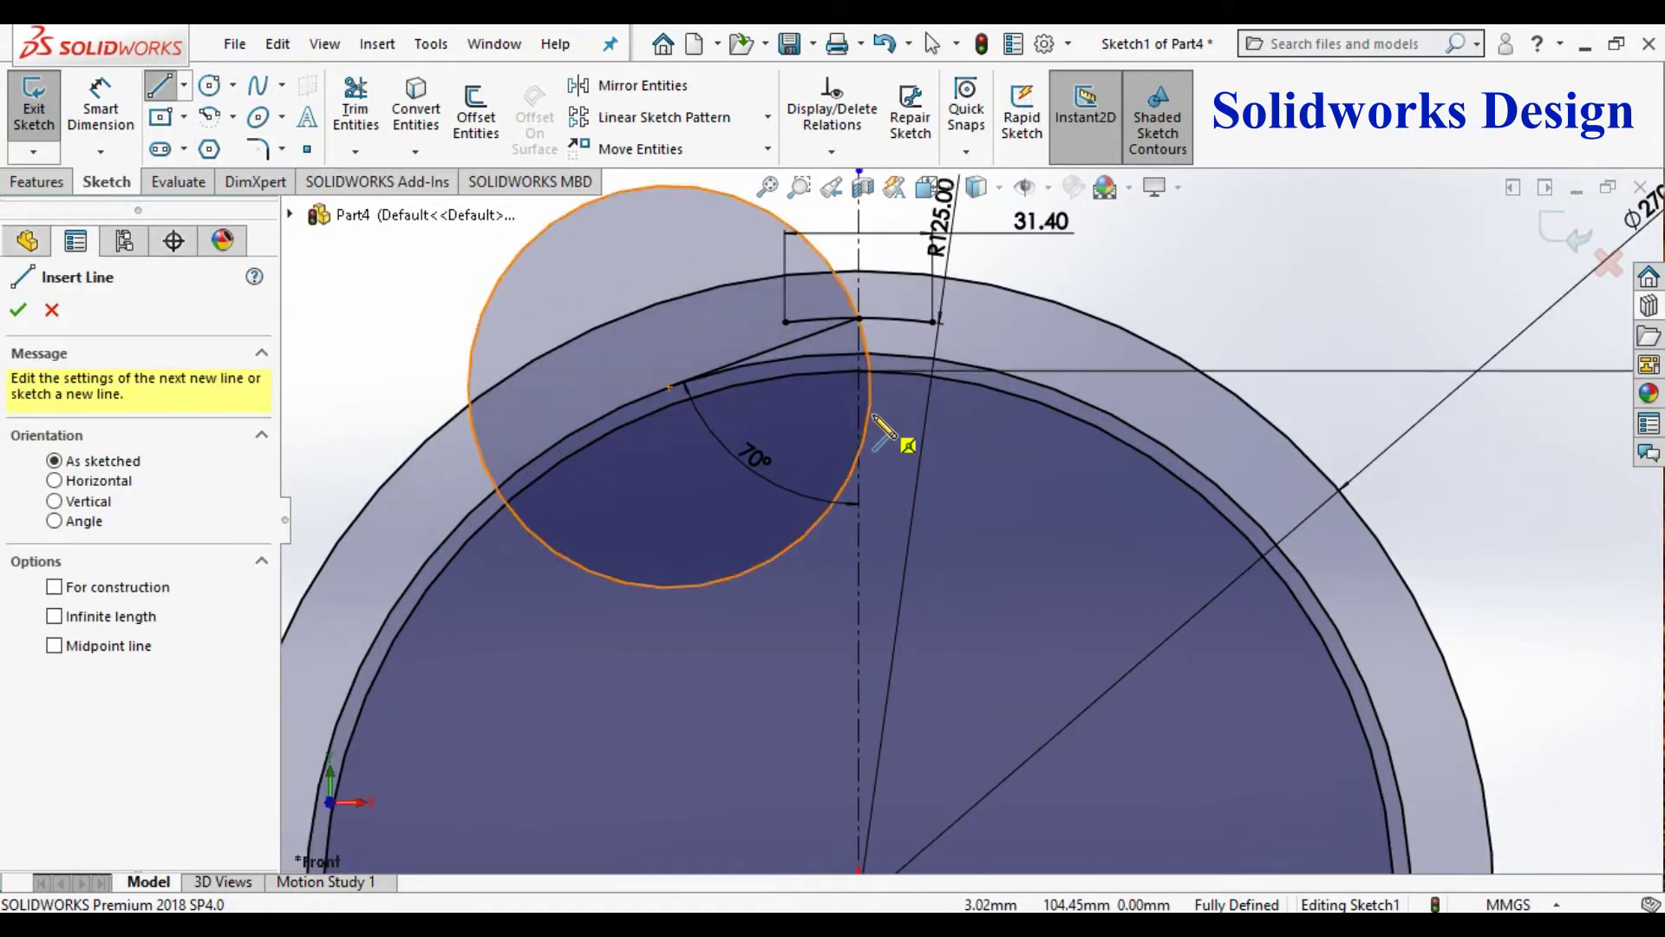
scroll(893, 439, down, 2)
click(755, 293)
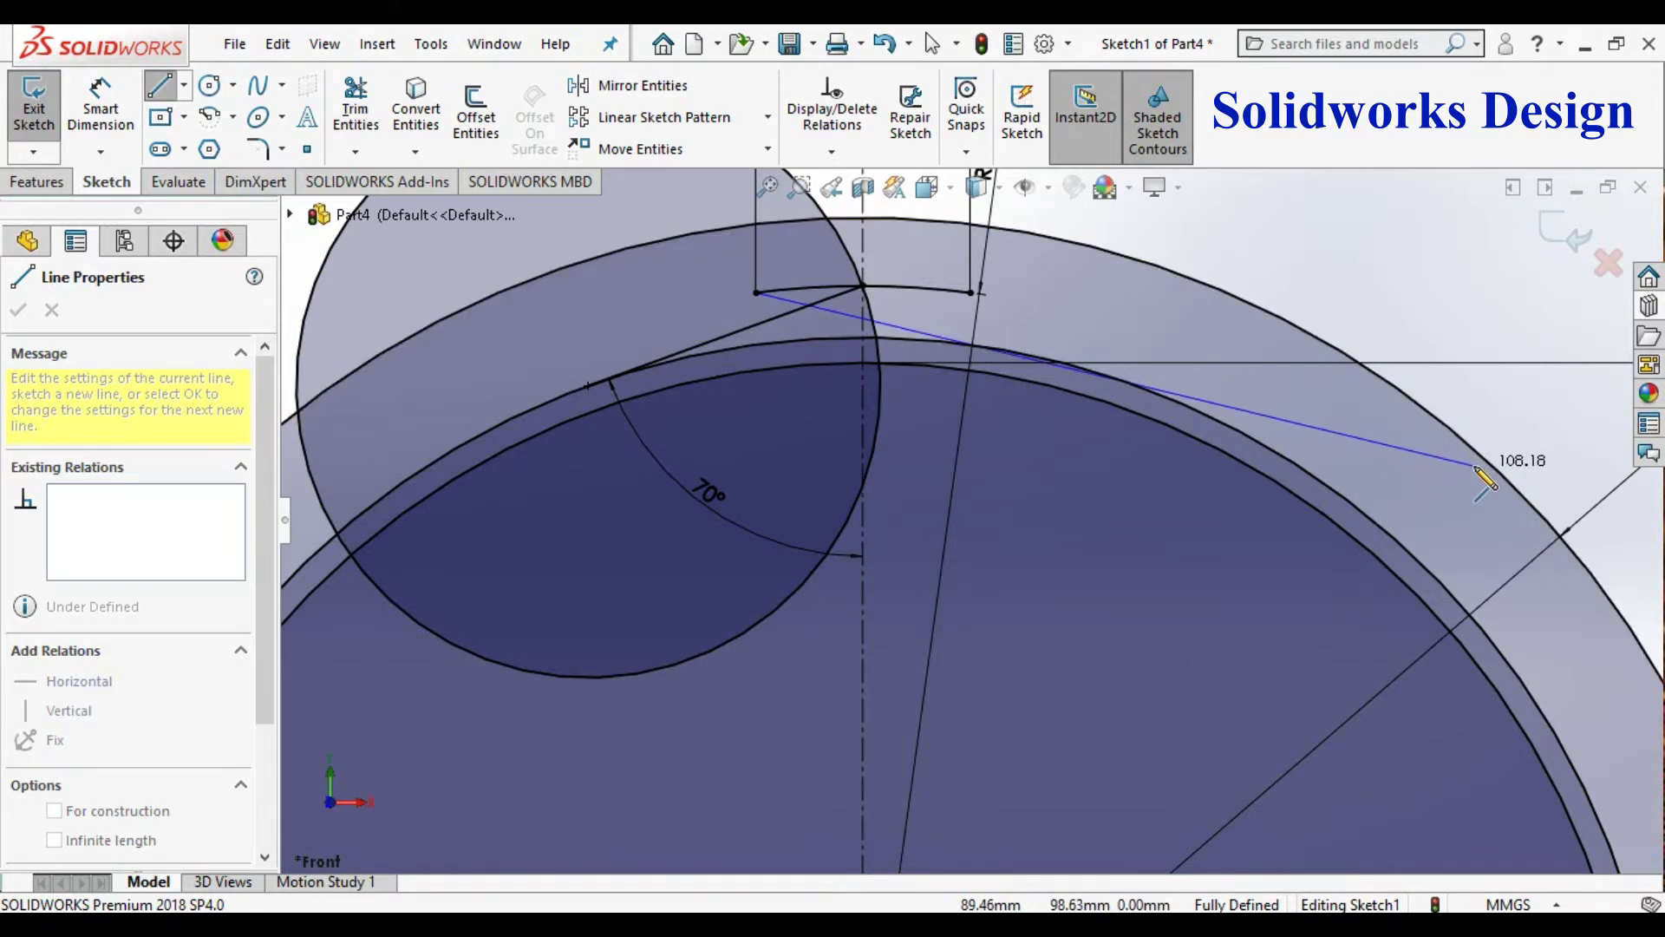
click(1383, 435)
key(Escape)
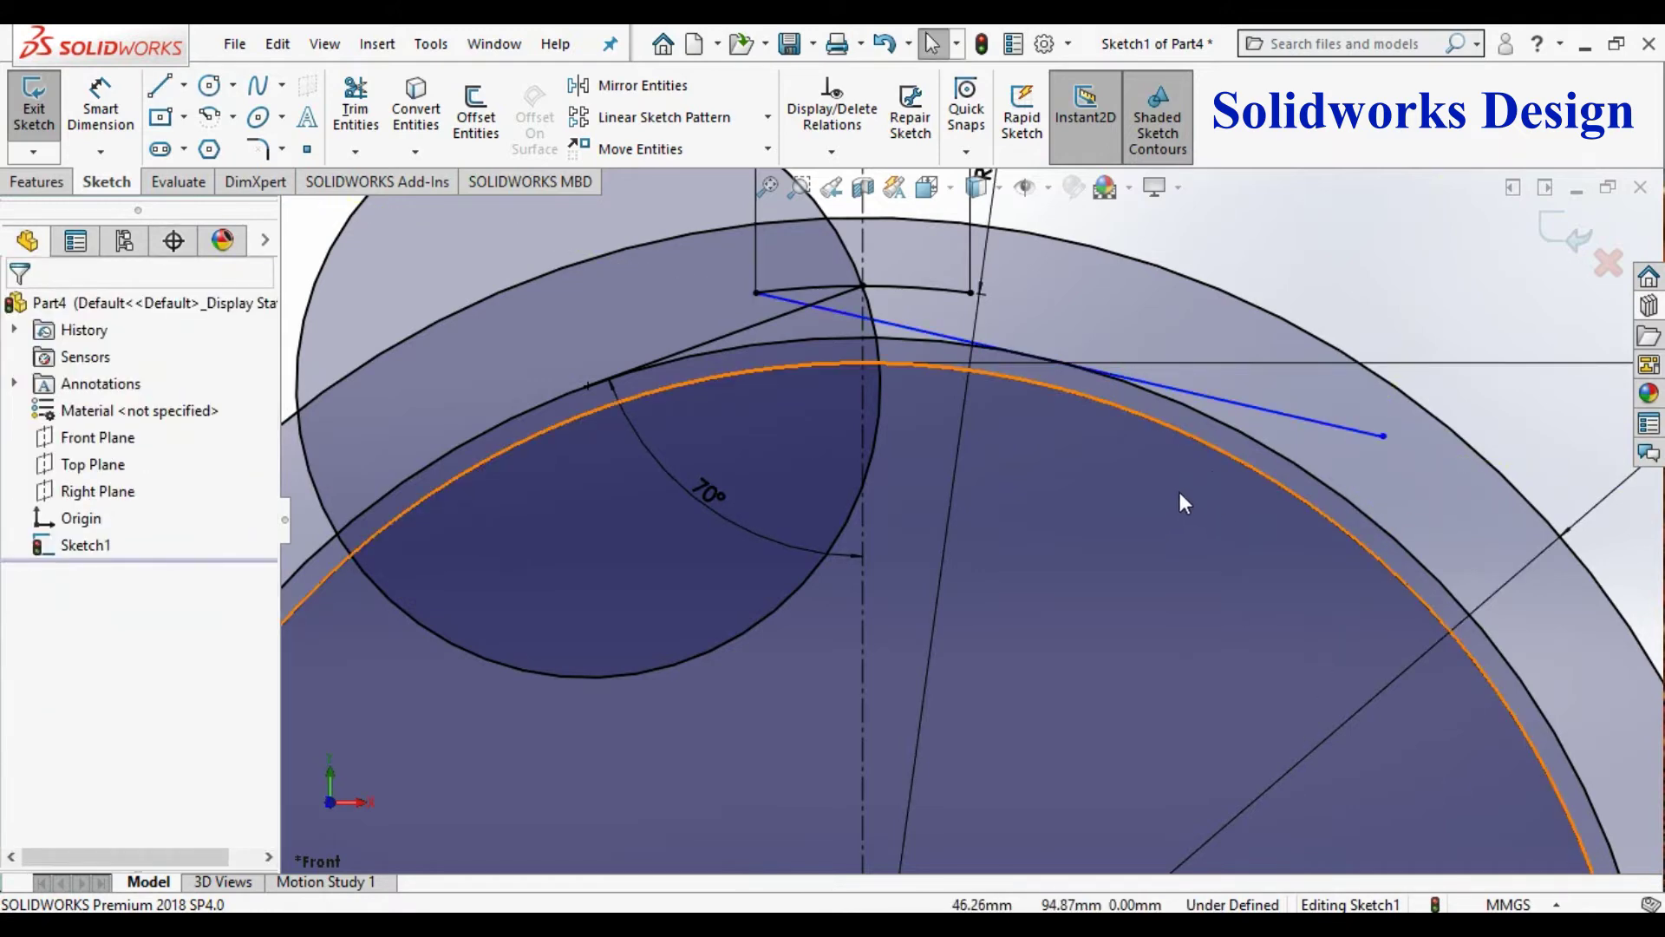
Step: Make the new line tangent to the circle beneath it
click(1320, 424)
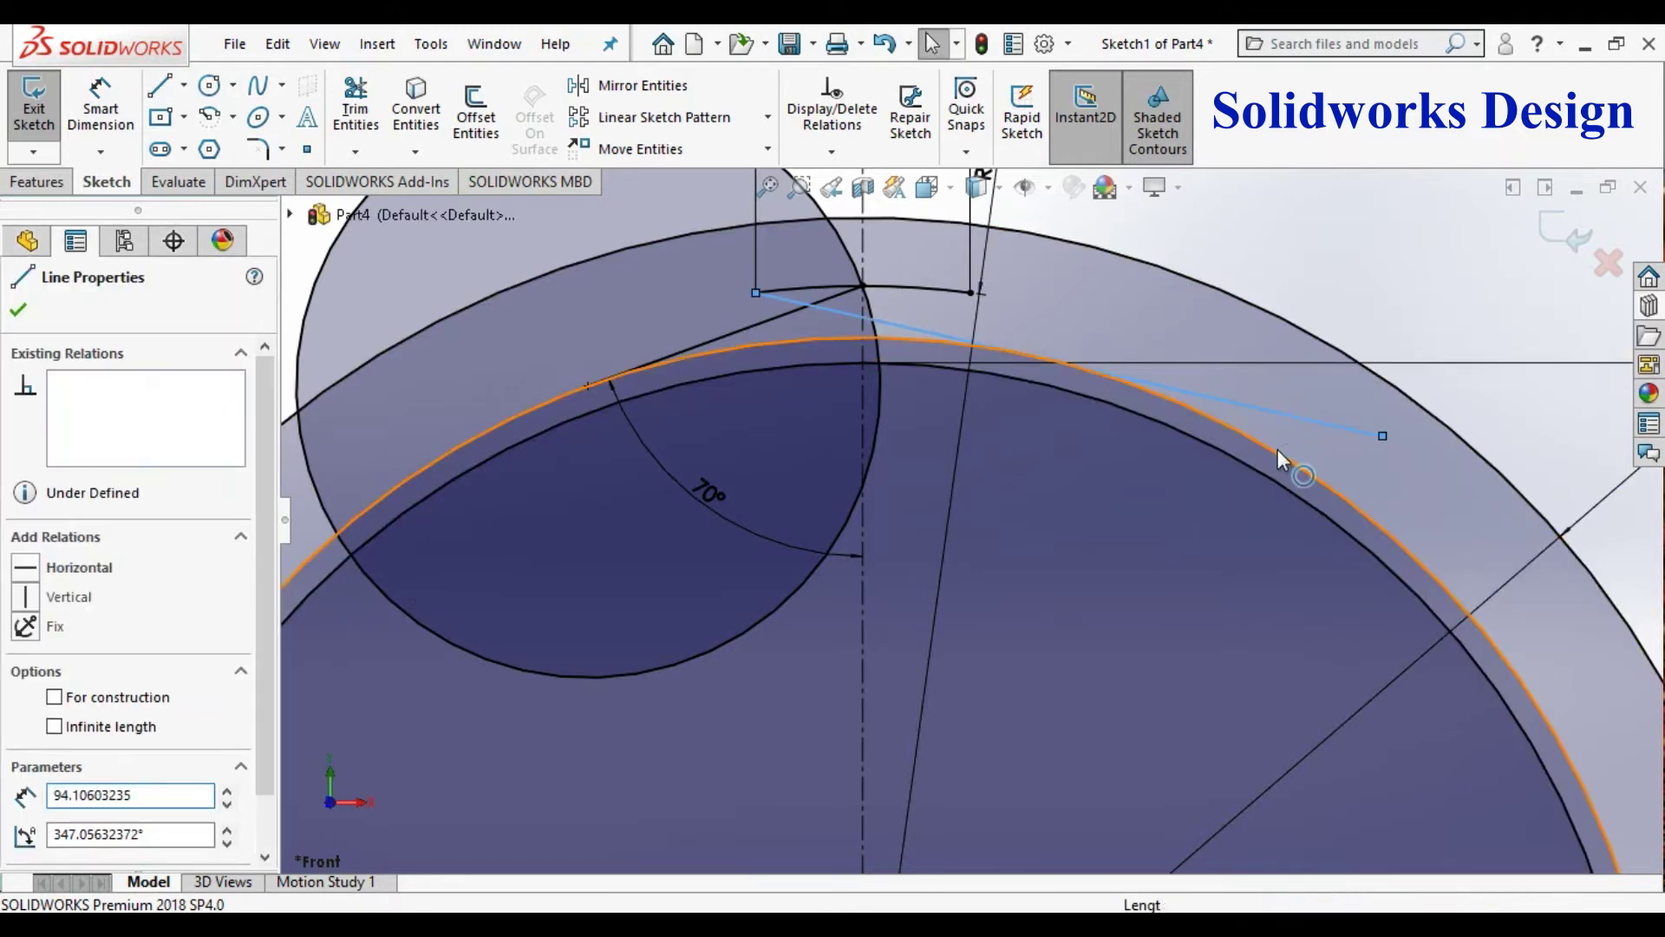
ctrl+click(1280, 449)
click(1344, 342)
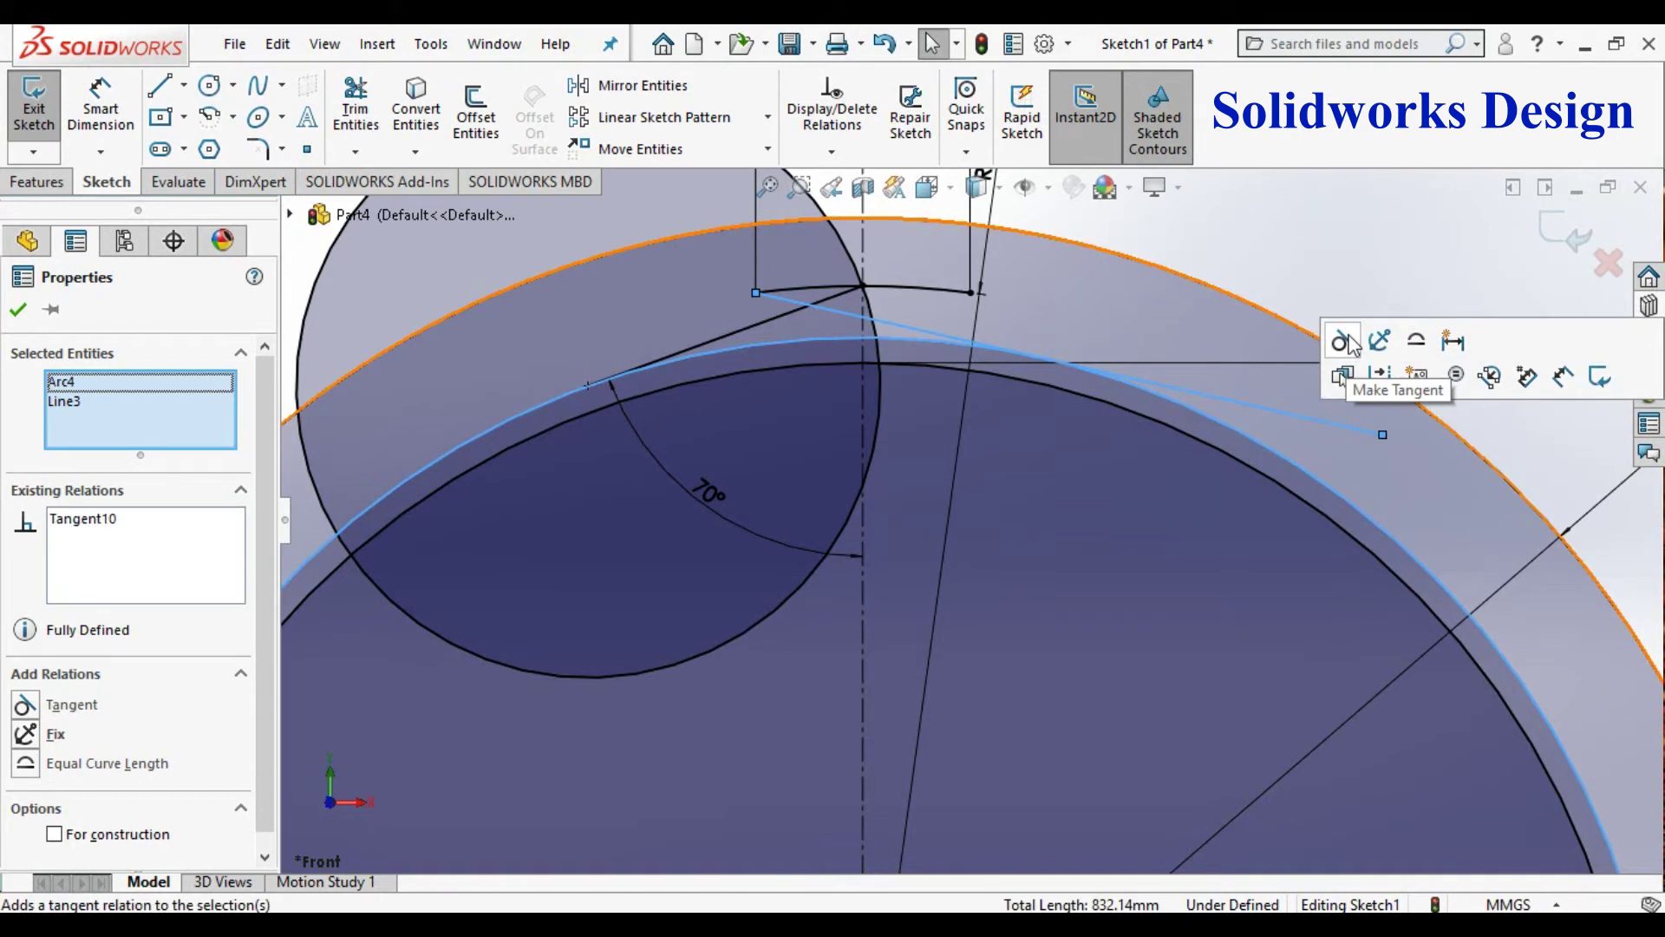
click(18, 310)
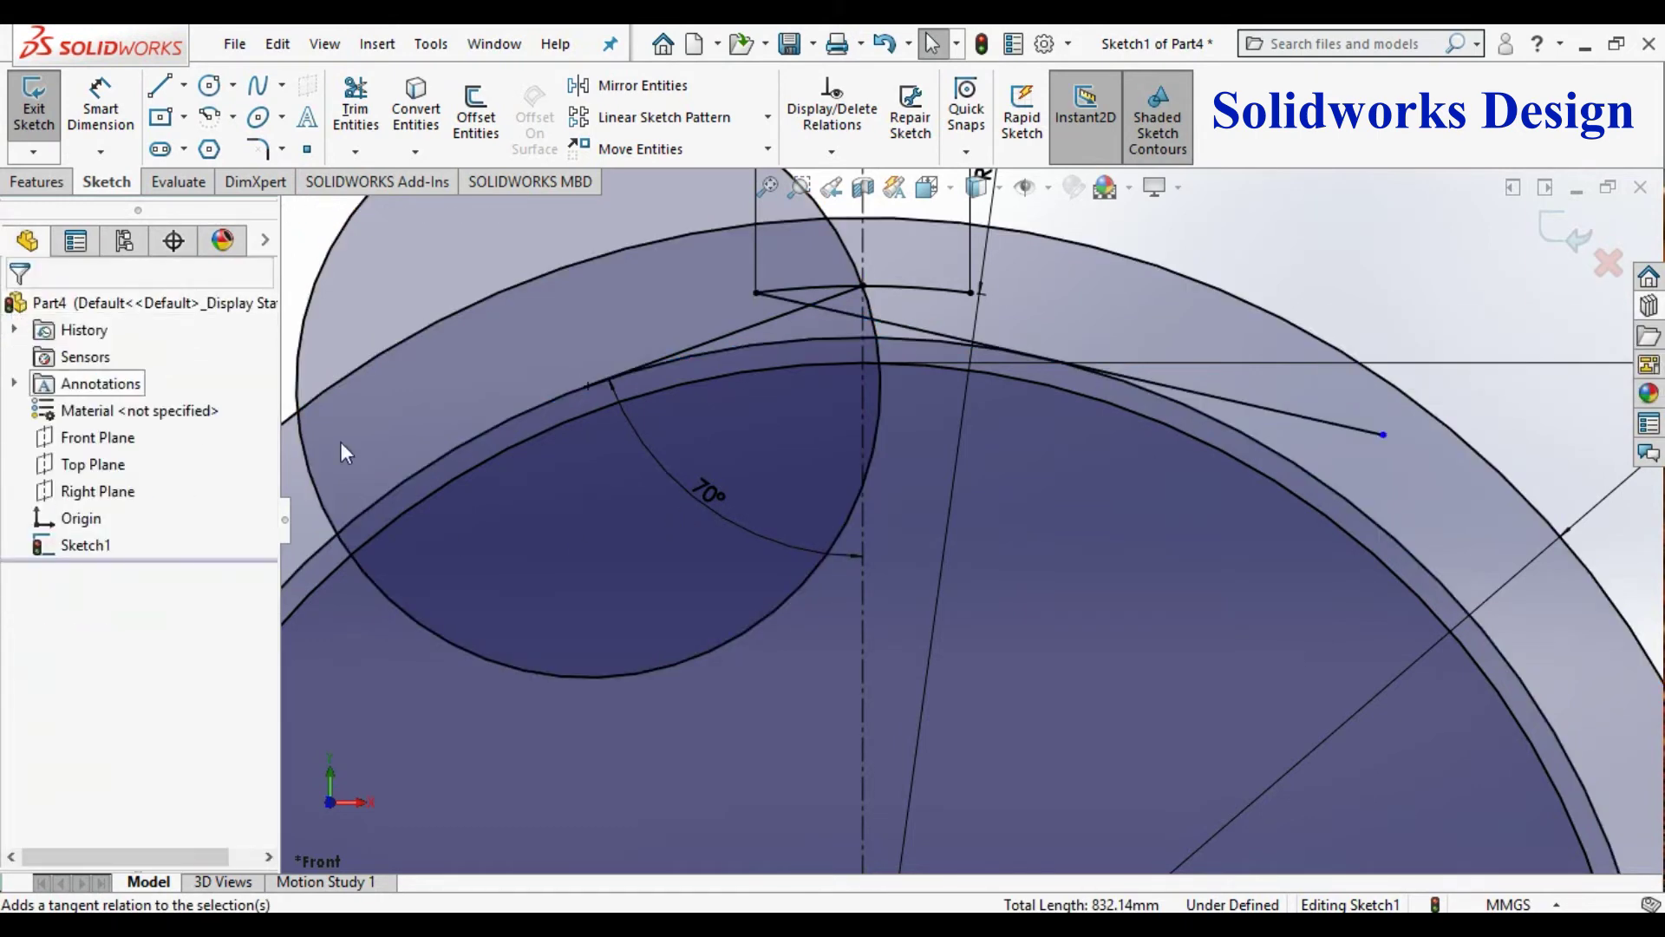
click(355, 113)
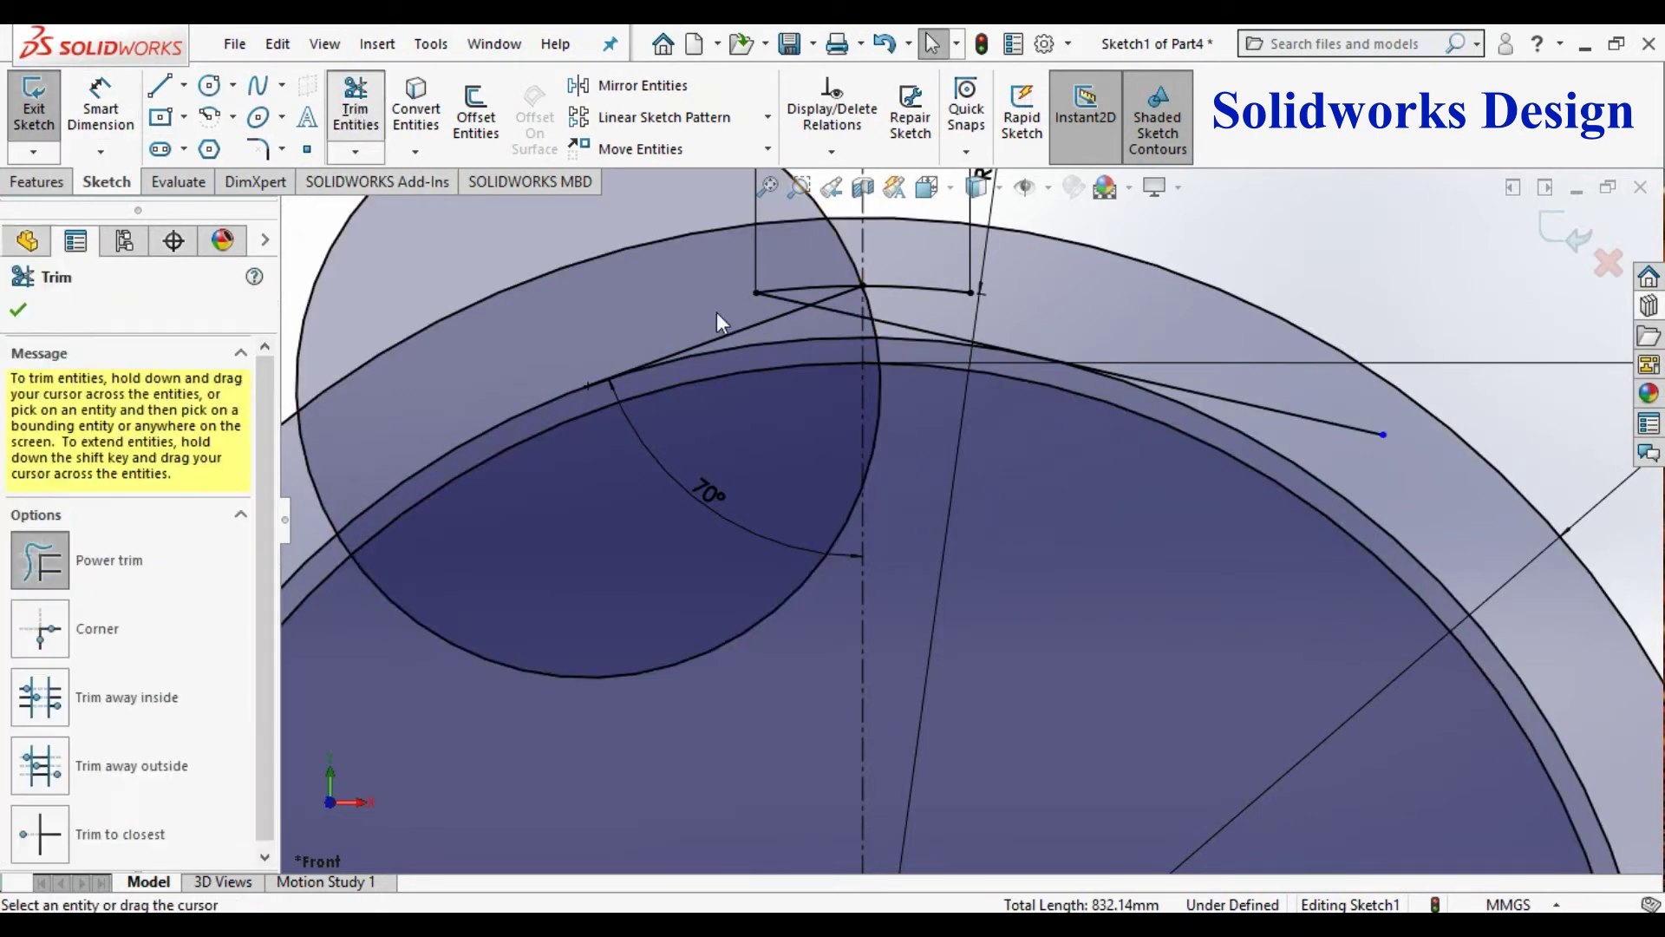
Step: Trim the line past its tangent point and add a 42.75 mm circle through the top-left corner
drag(1310, 421, 1143, 475)
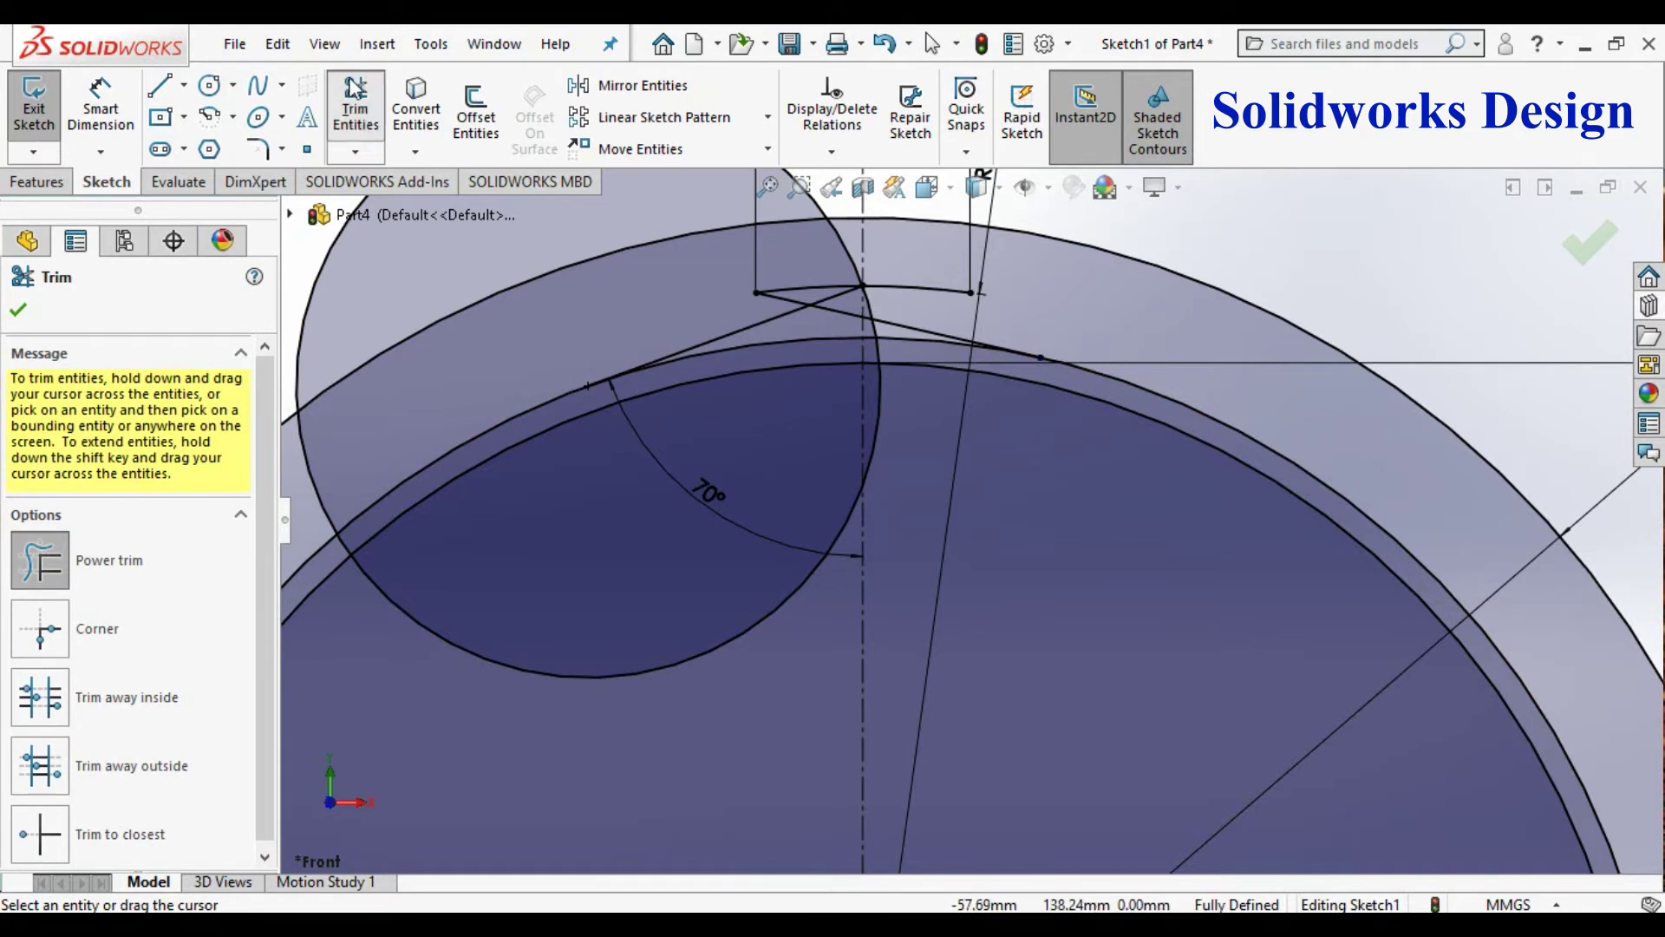
key(Escape)
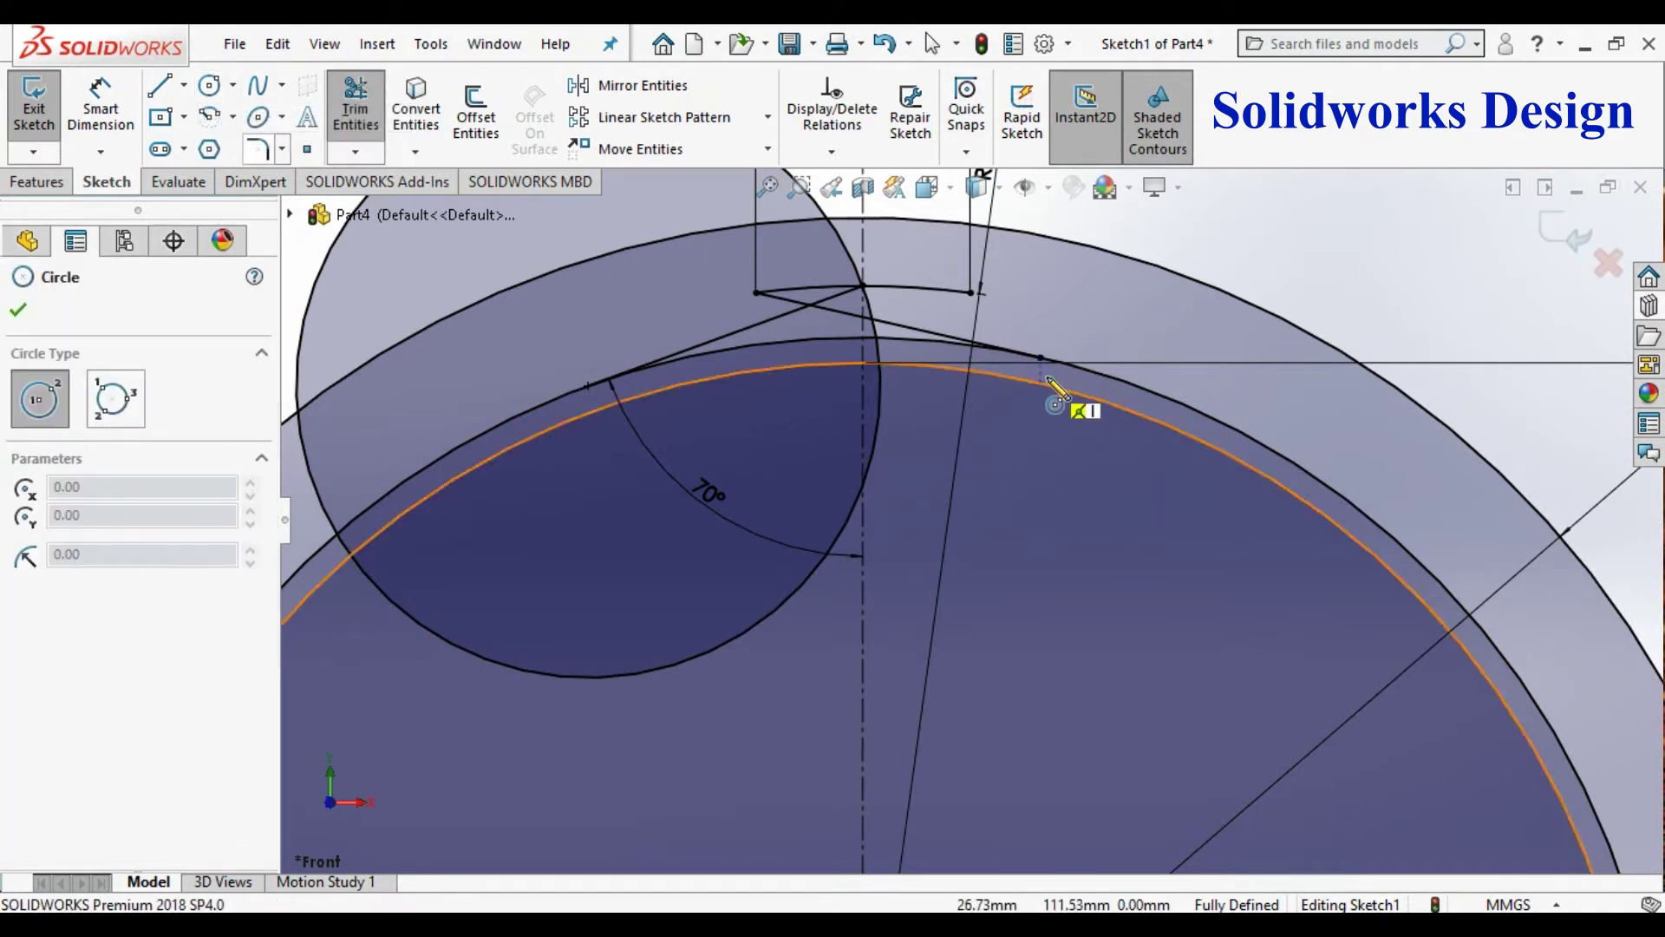
click(1040, 356)
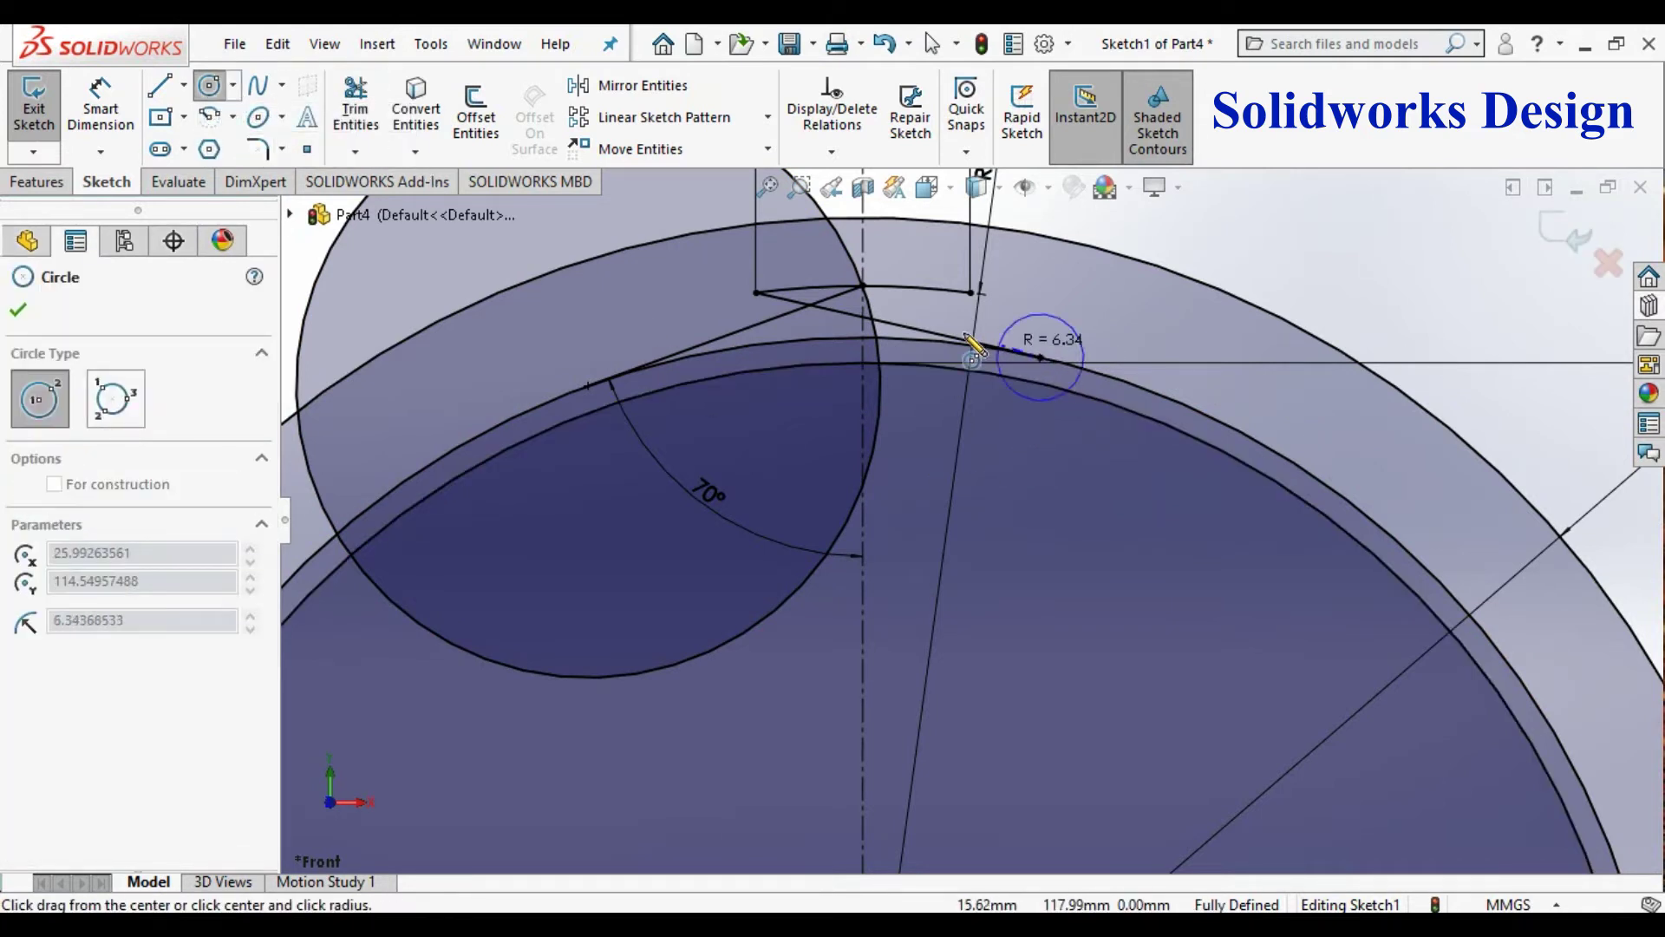
click(758, 295)
key(Escape)
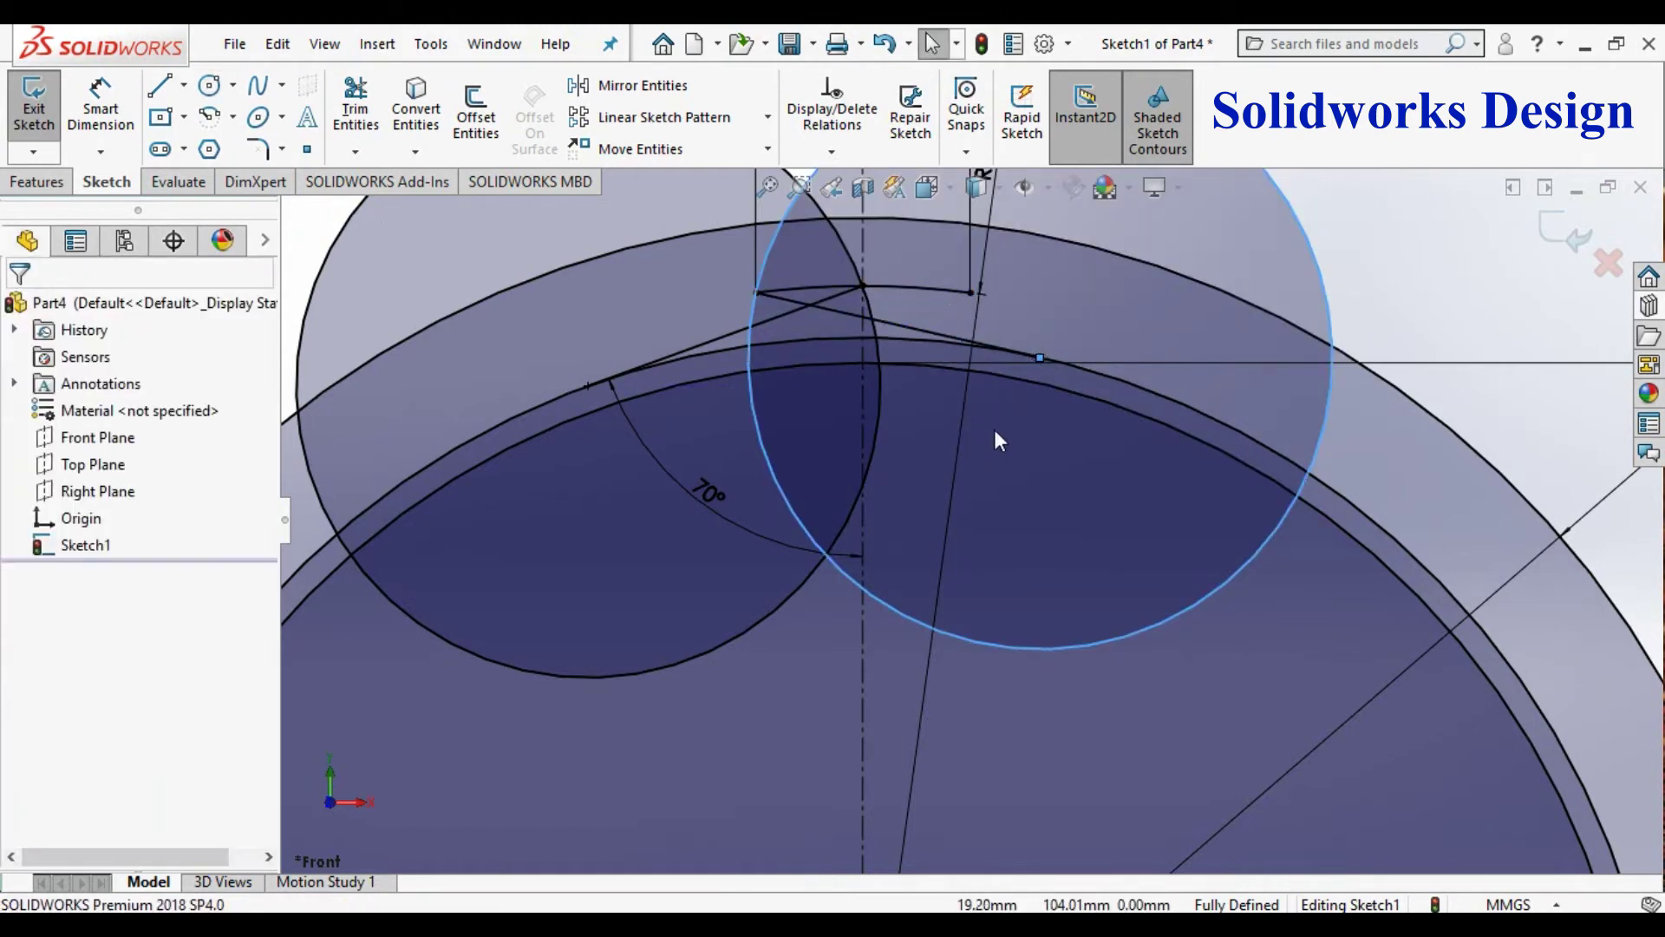
scroll(1070, 501, up, 3)
scroll(1078, 517, up, 2)
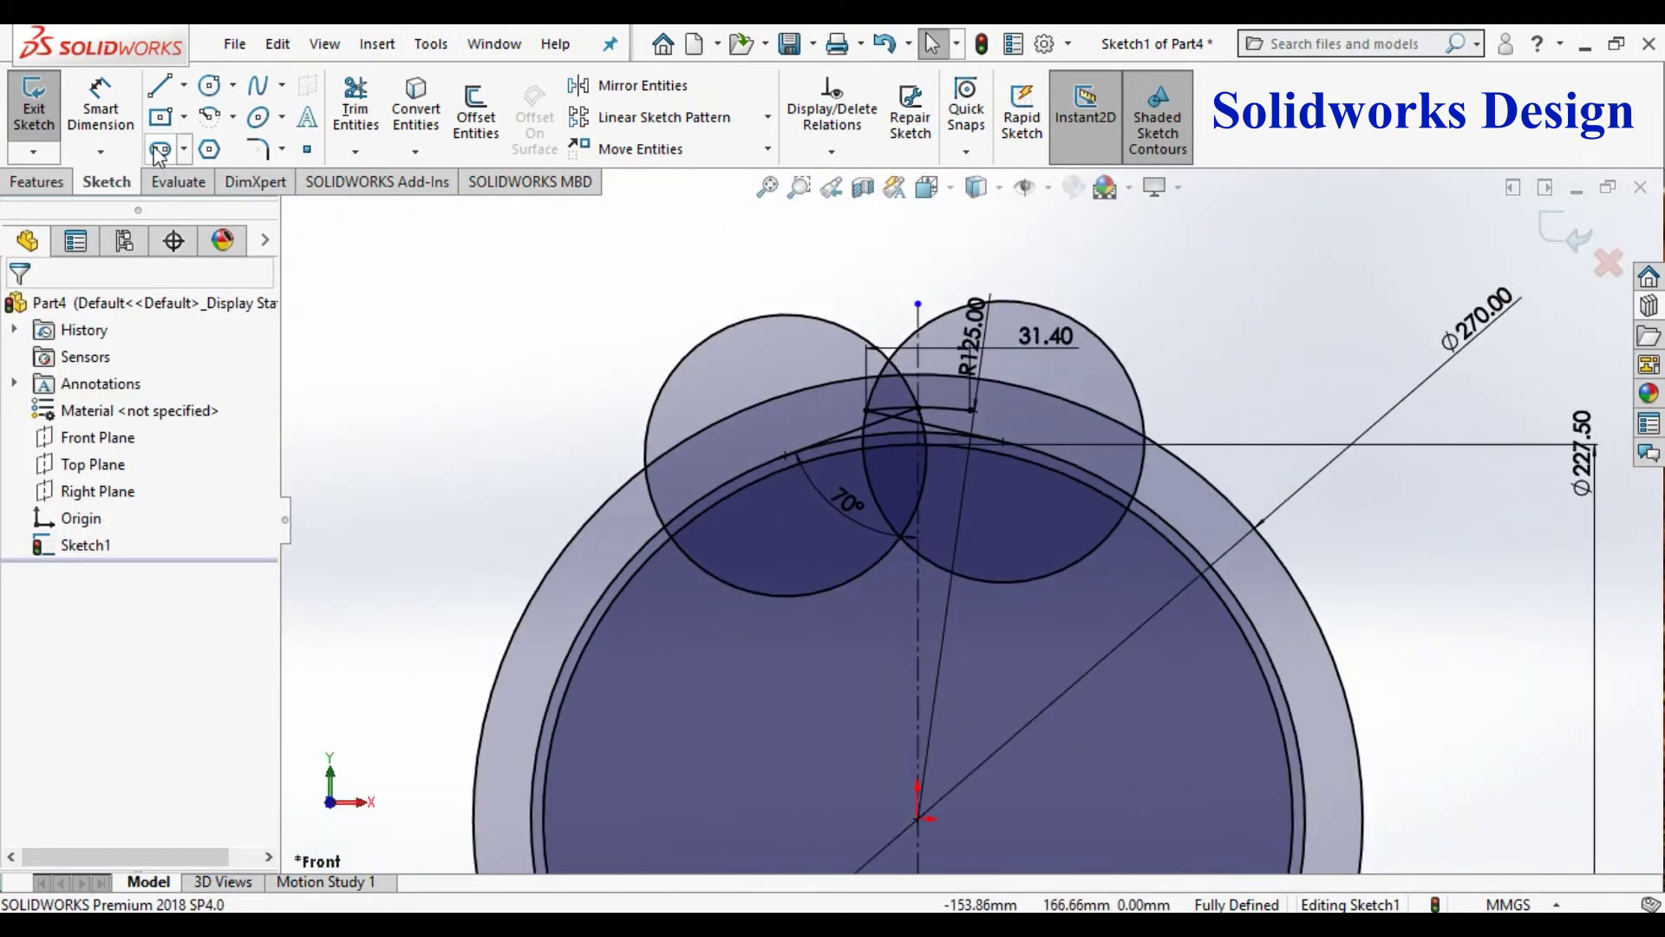
click(356, 111)
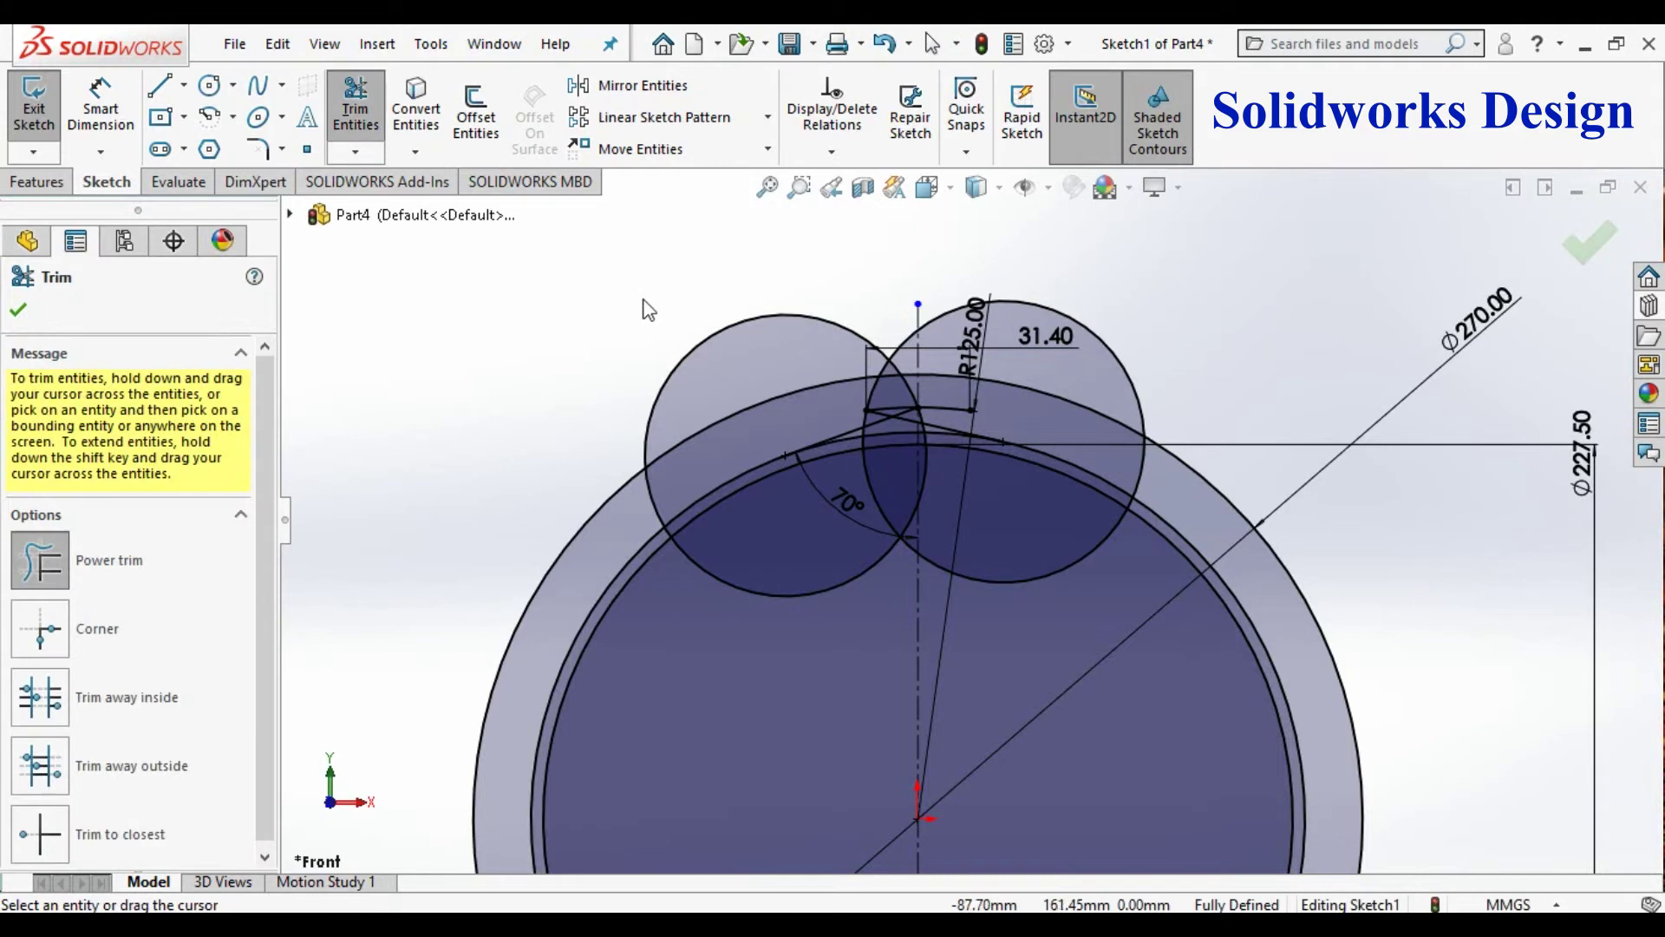
Step: Trim the upper arcs of both circles, the lower left arc and the inner connector
drag(655, 308, 833, 362)
drag(949, 299, 883, 424)
scroll(949, 319, down, 1)
scroll(919, 295, down, 1)
scroll(914, 454, up, 1)
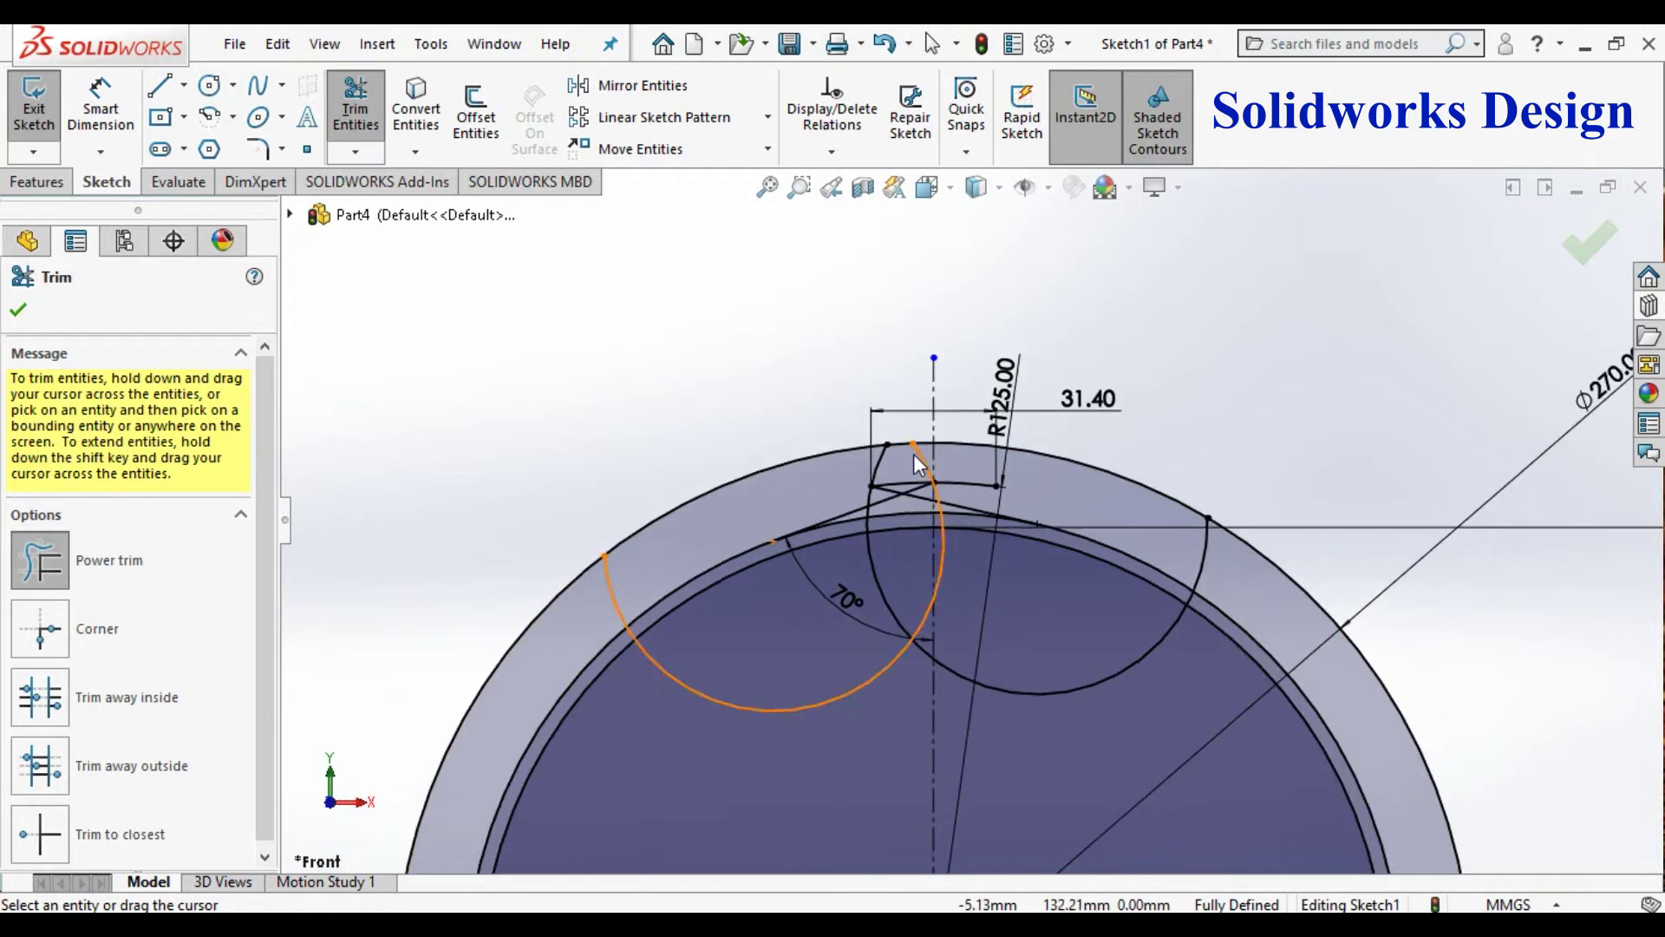
scroll(941, 600, up, 2)
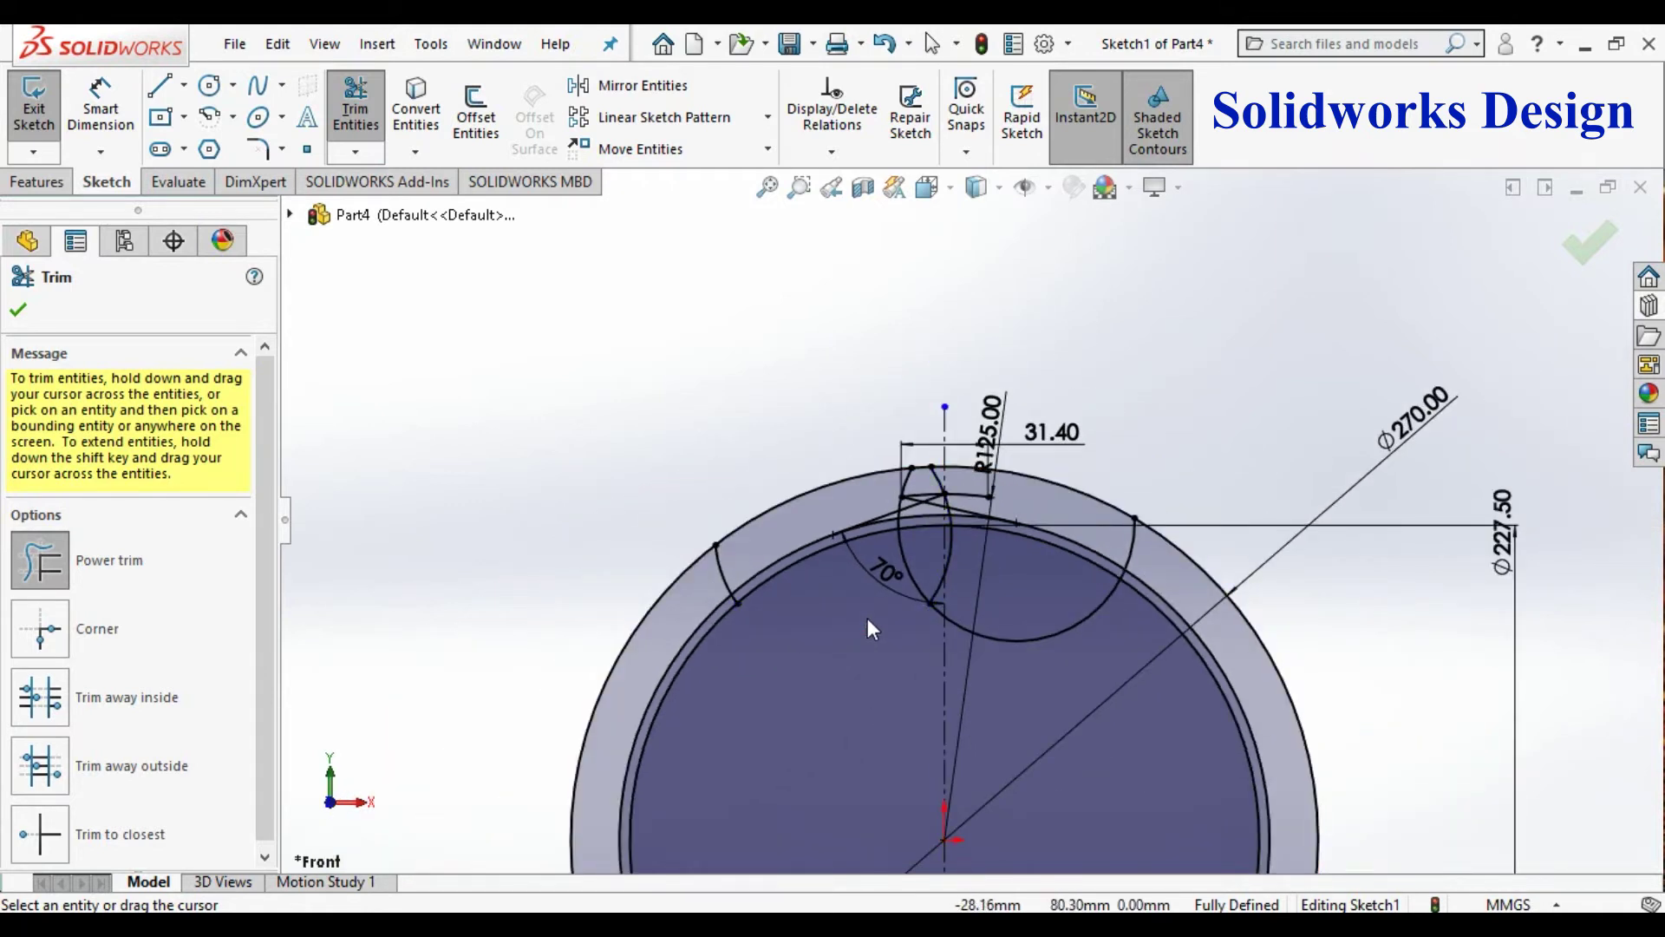
drag(900, 549, 758, 569)
scroll(741, 638, down, 3)
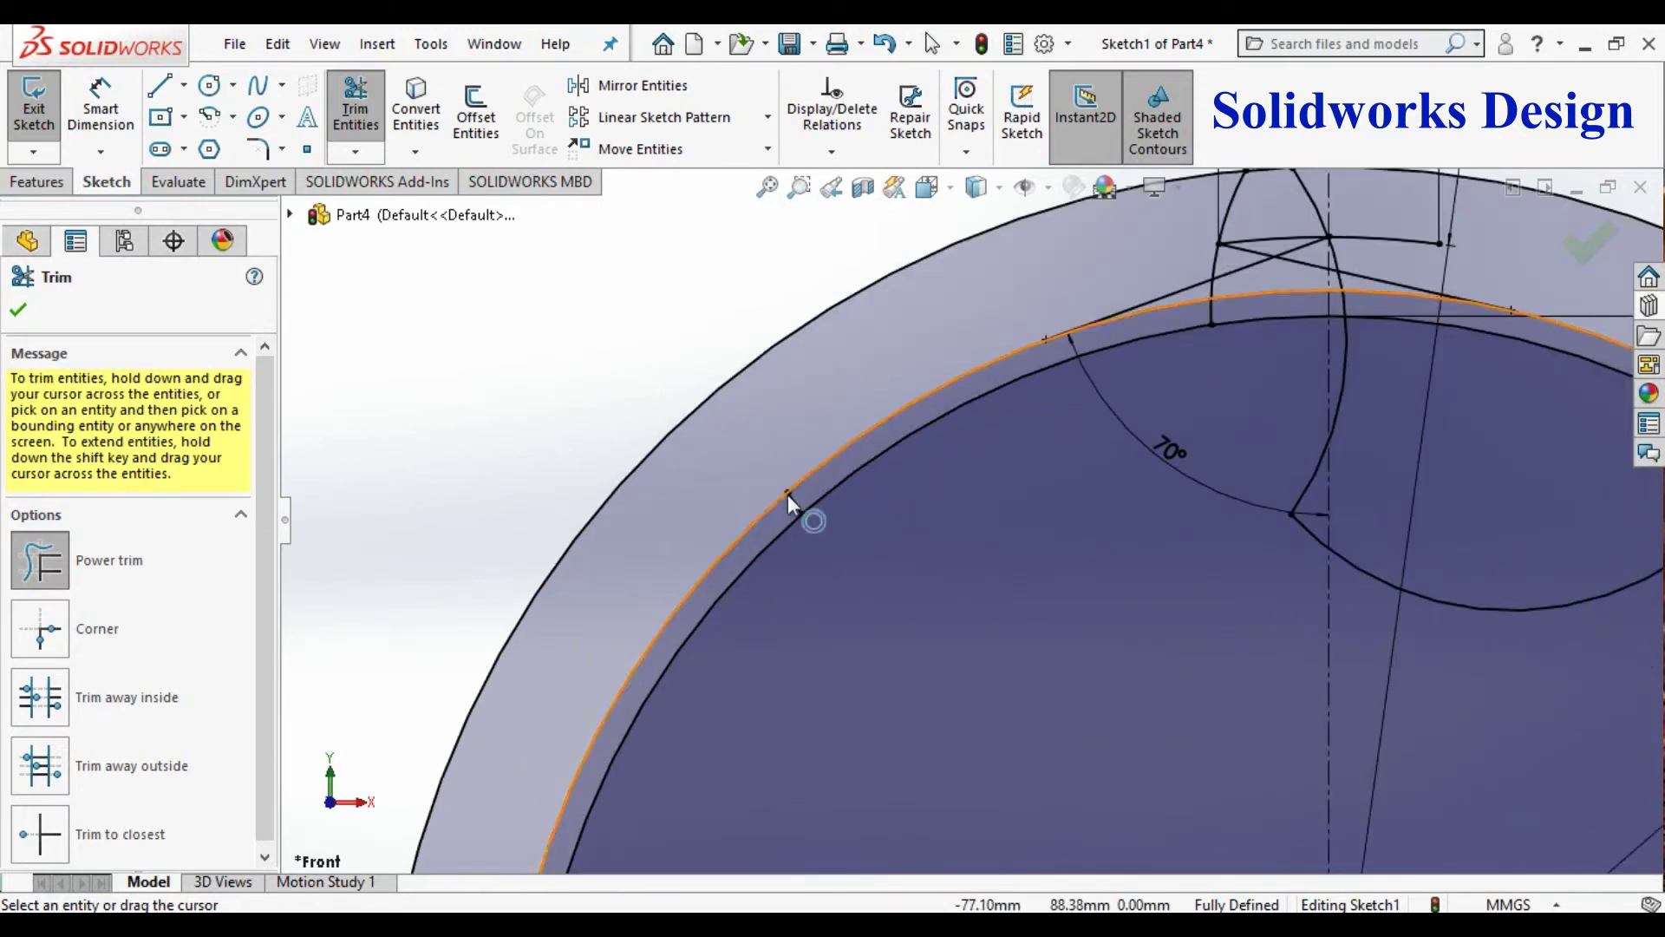
drag(784, 513, 814, 496)
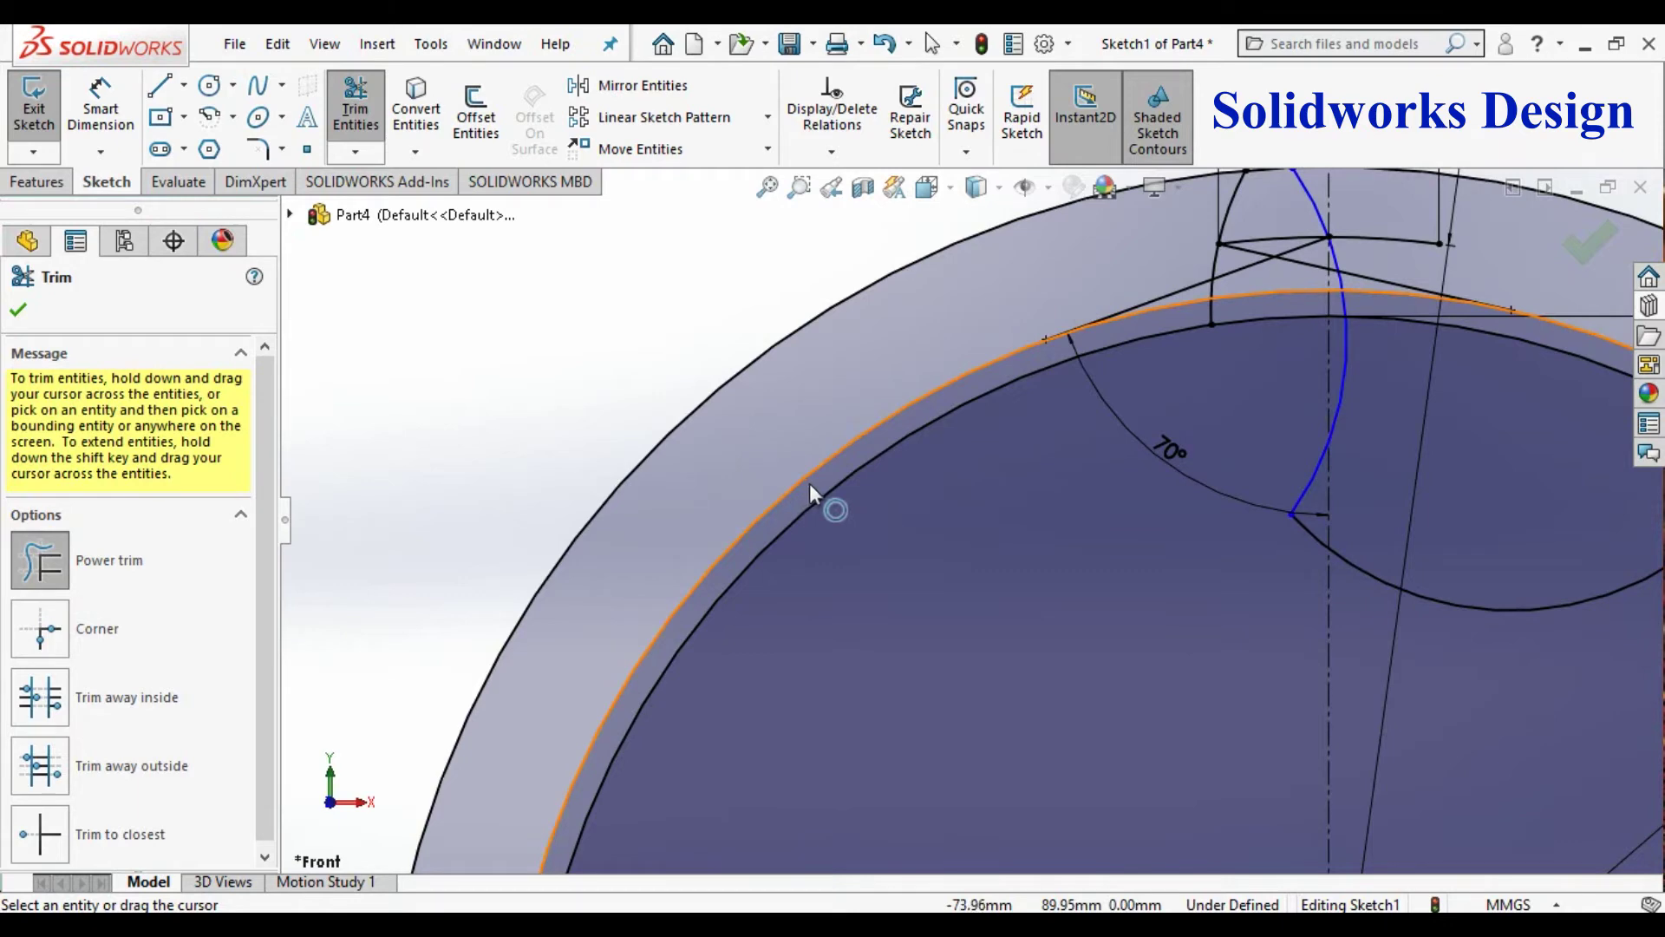
scroll(1085, 402, up, 3)
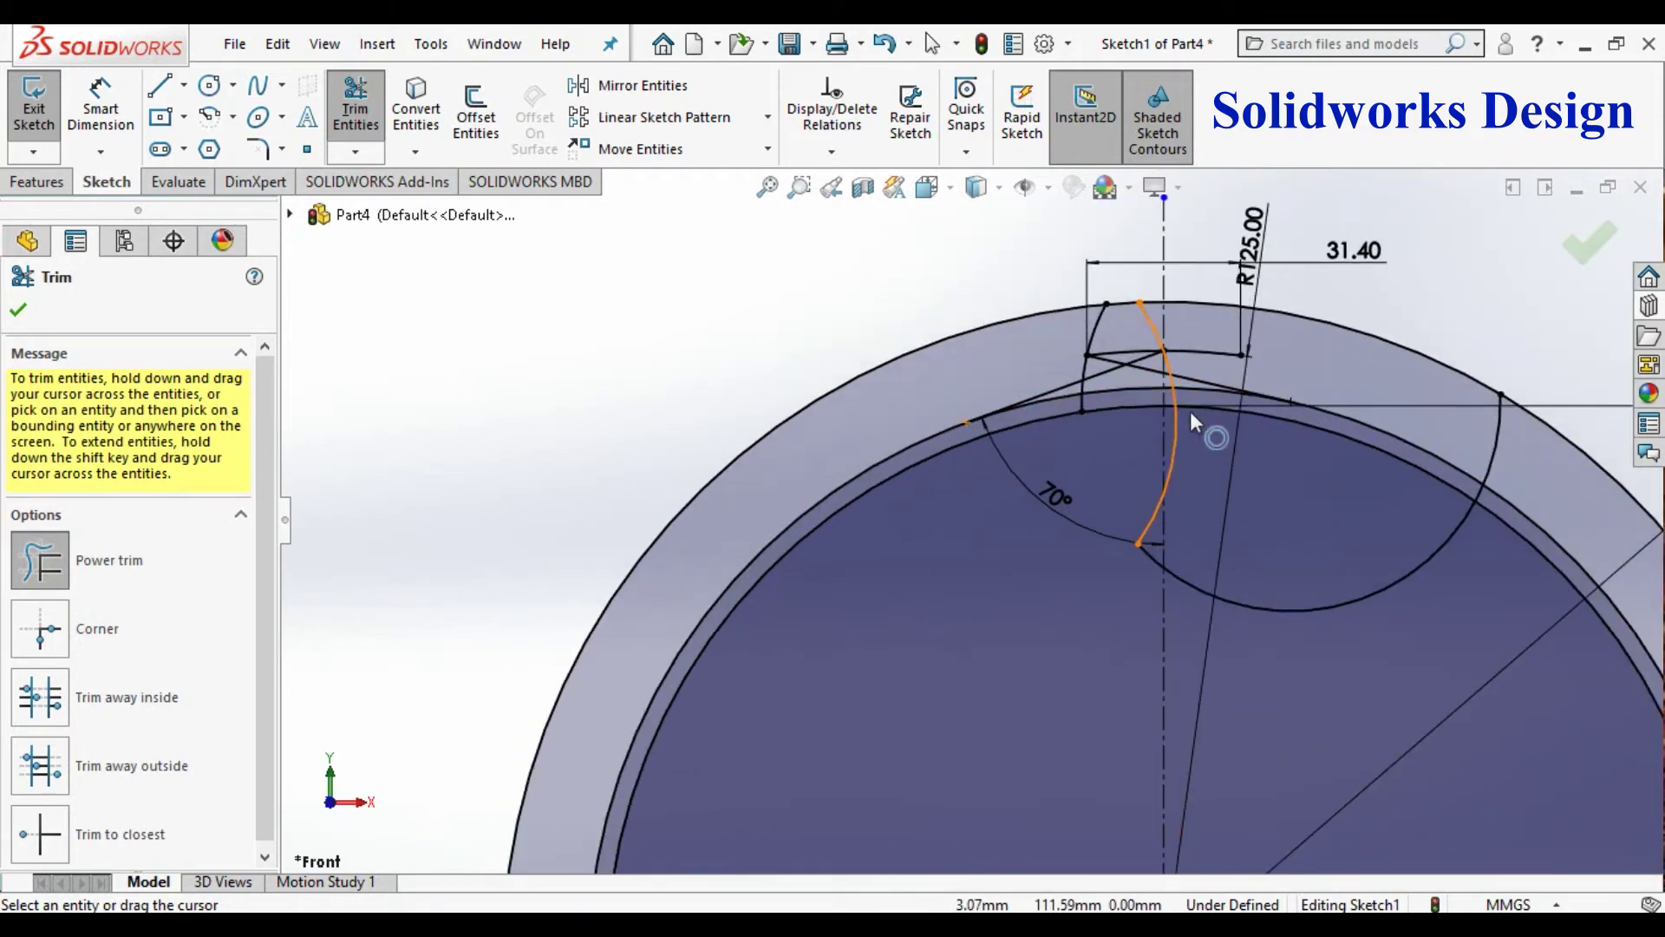
scroll(1199, 418, down, 2)
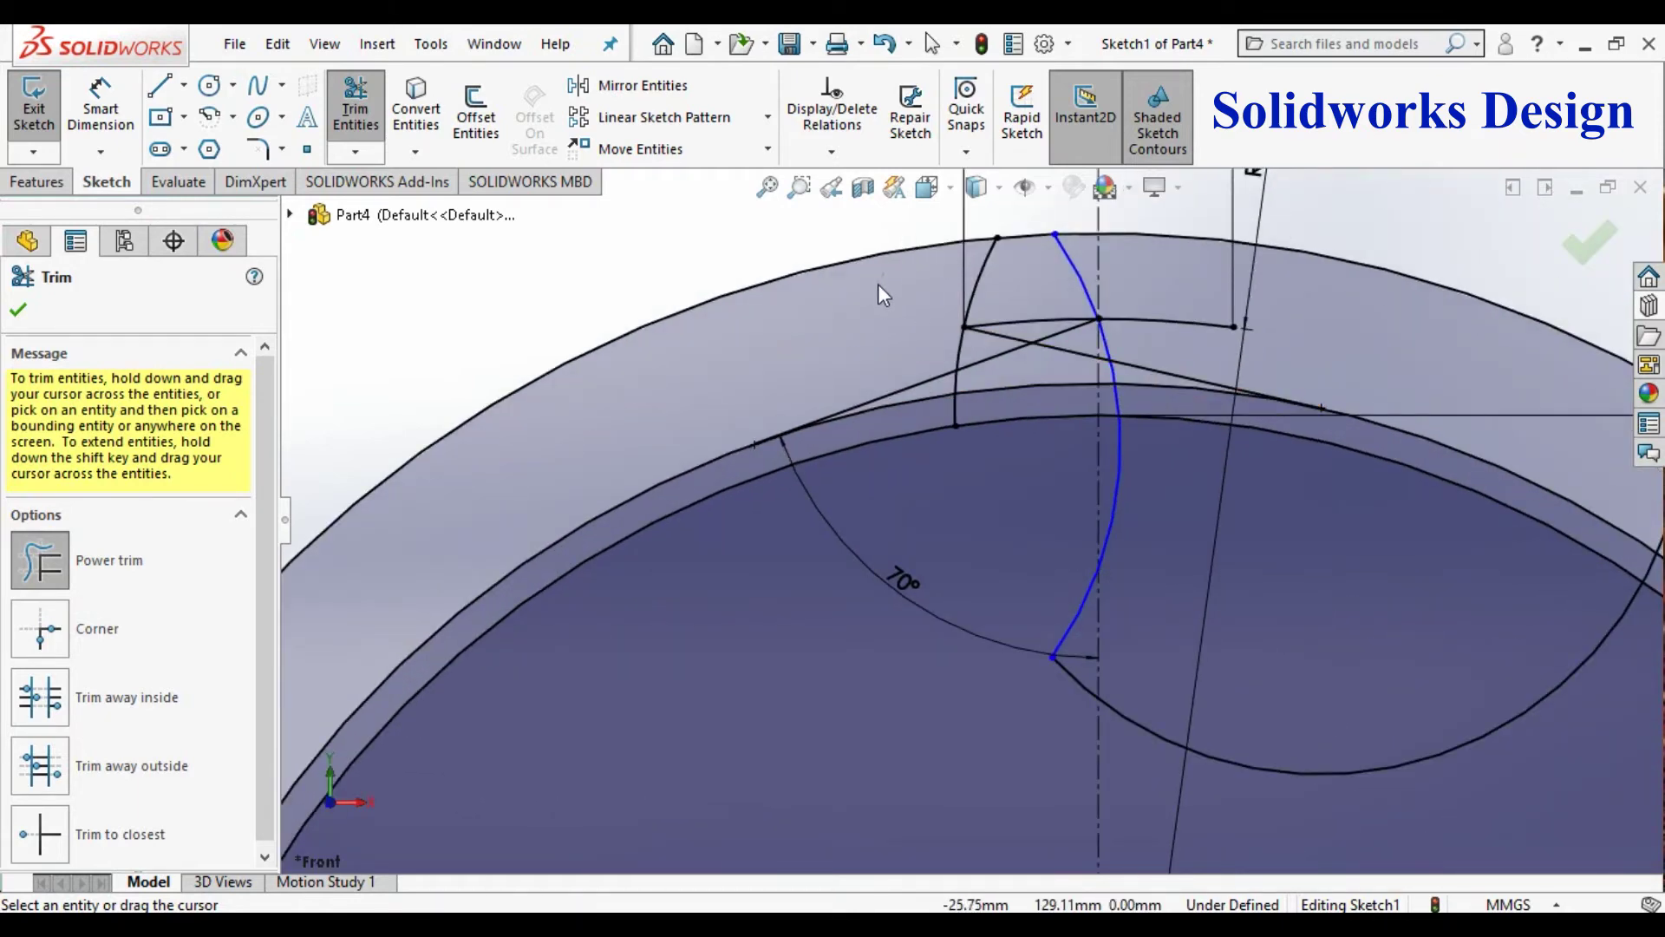
Step: Trim the outer band arcs beside the tooth, the crossing helper lines and the short line
drag(878, 262, 883, 248)
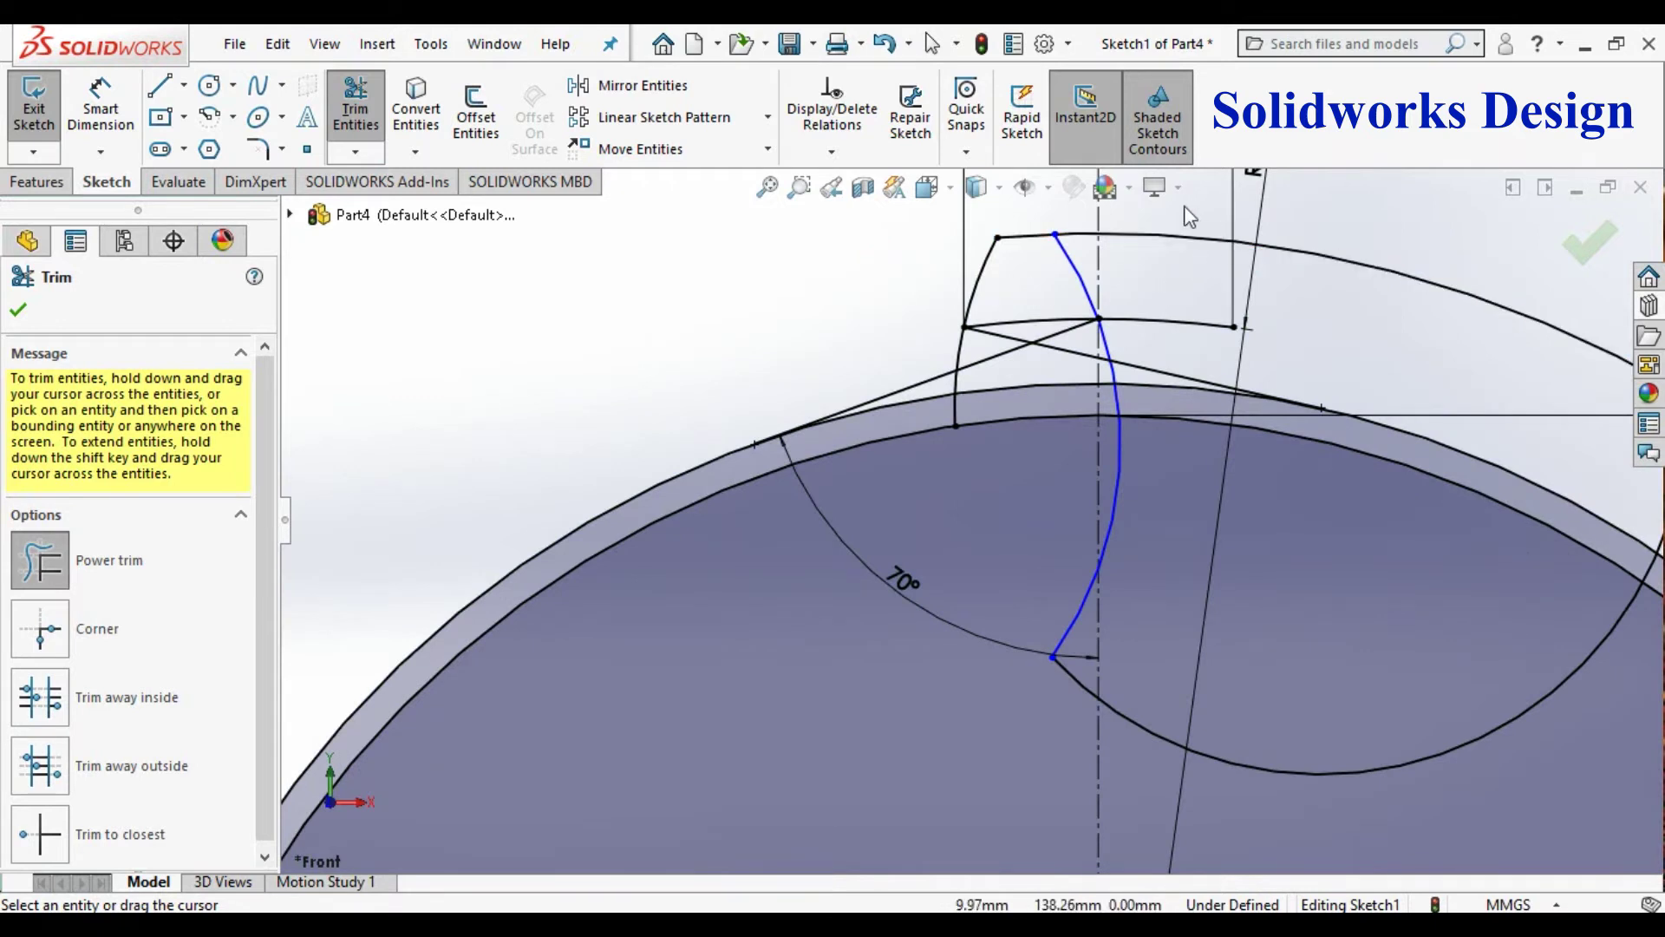
drag(1178, 257, 1079, 245)
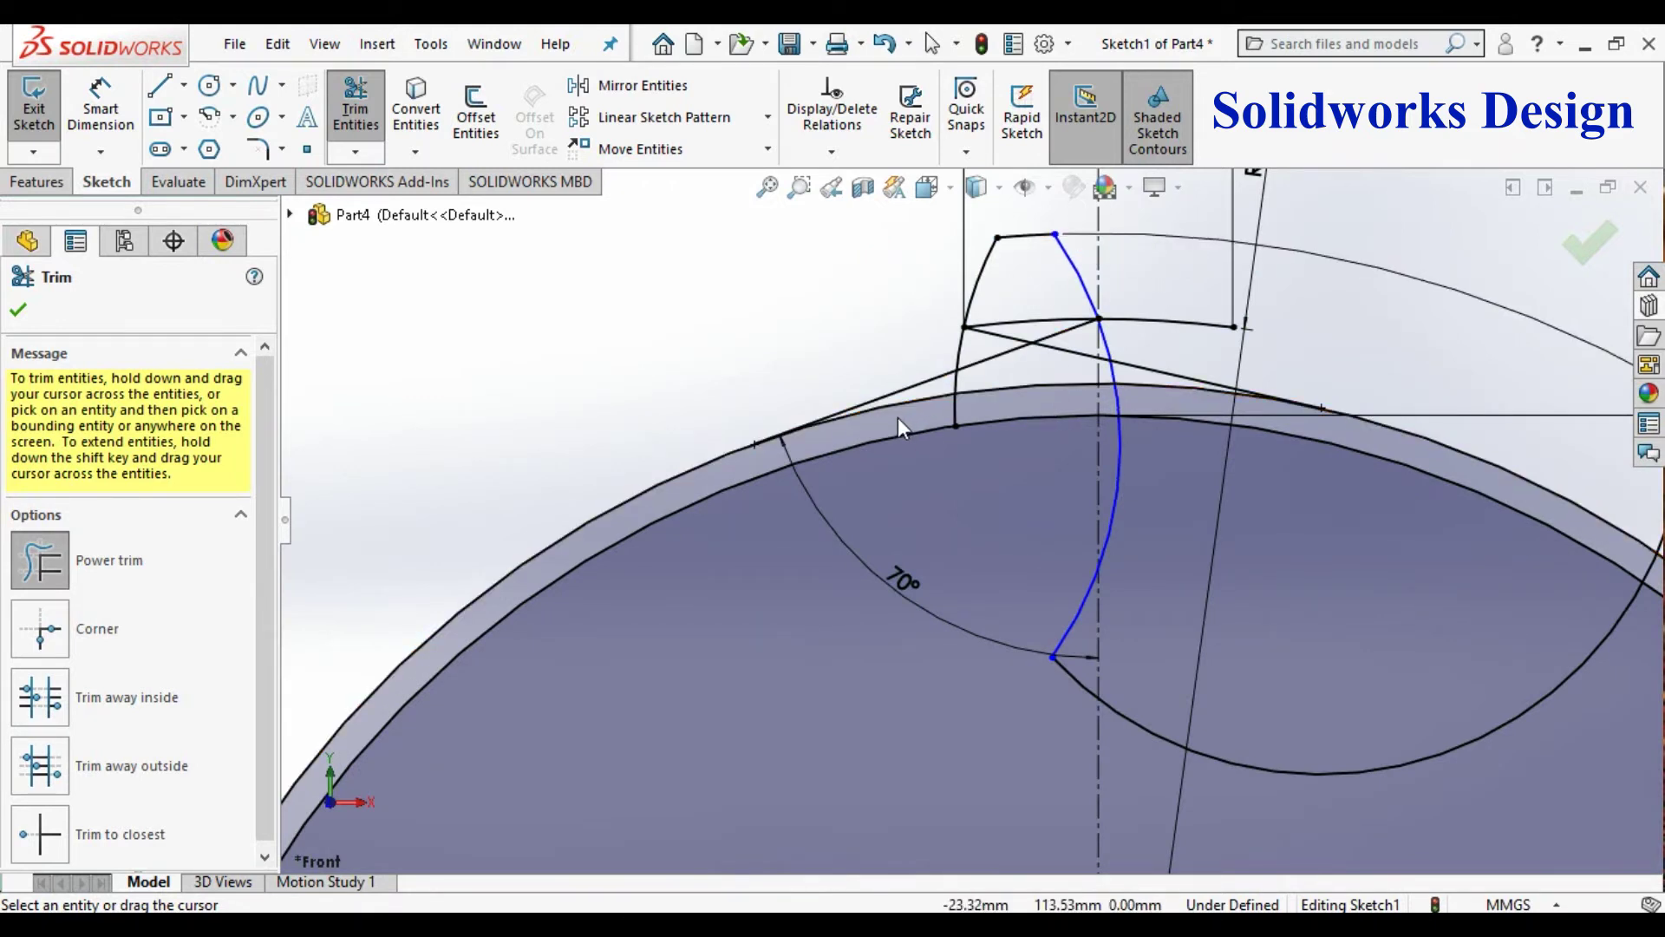
mouse_move(899, 410)
mouse_down()
mouse_move(914, 400)
mouse_move(897, 395)
mouse_up()
drag(764, 406, 708, 467)
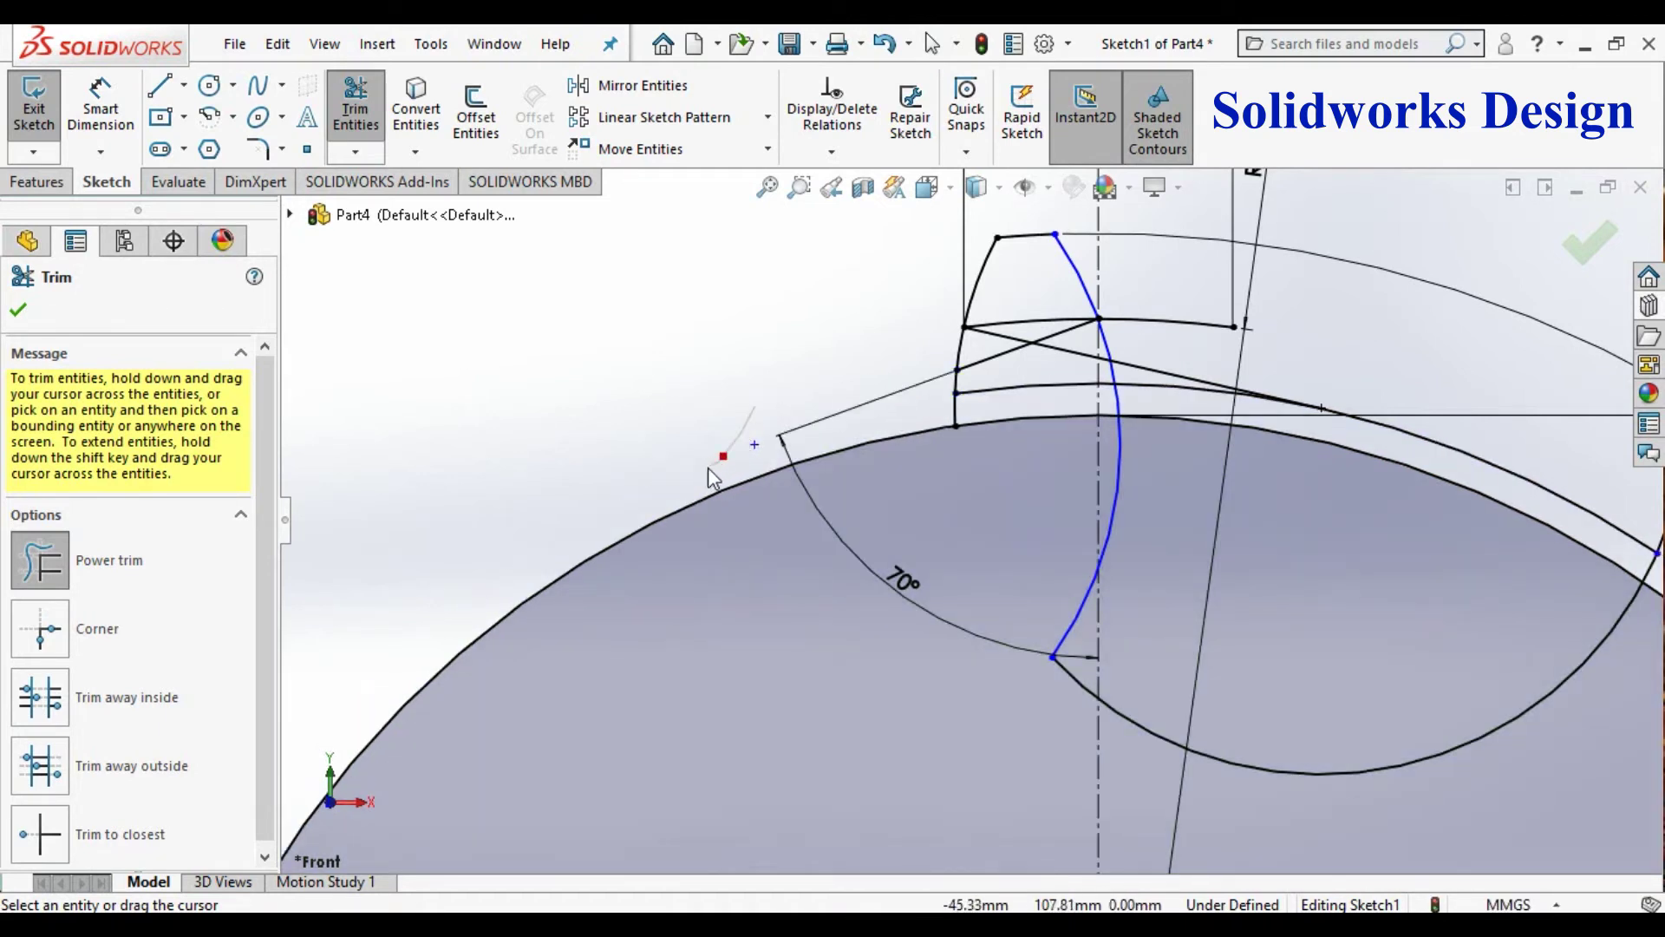
mouse_move(1001, 361)
mouse_down()
mouse_move(1048, 340)
mouse_move(997, 343)
mouse_up()
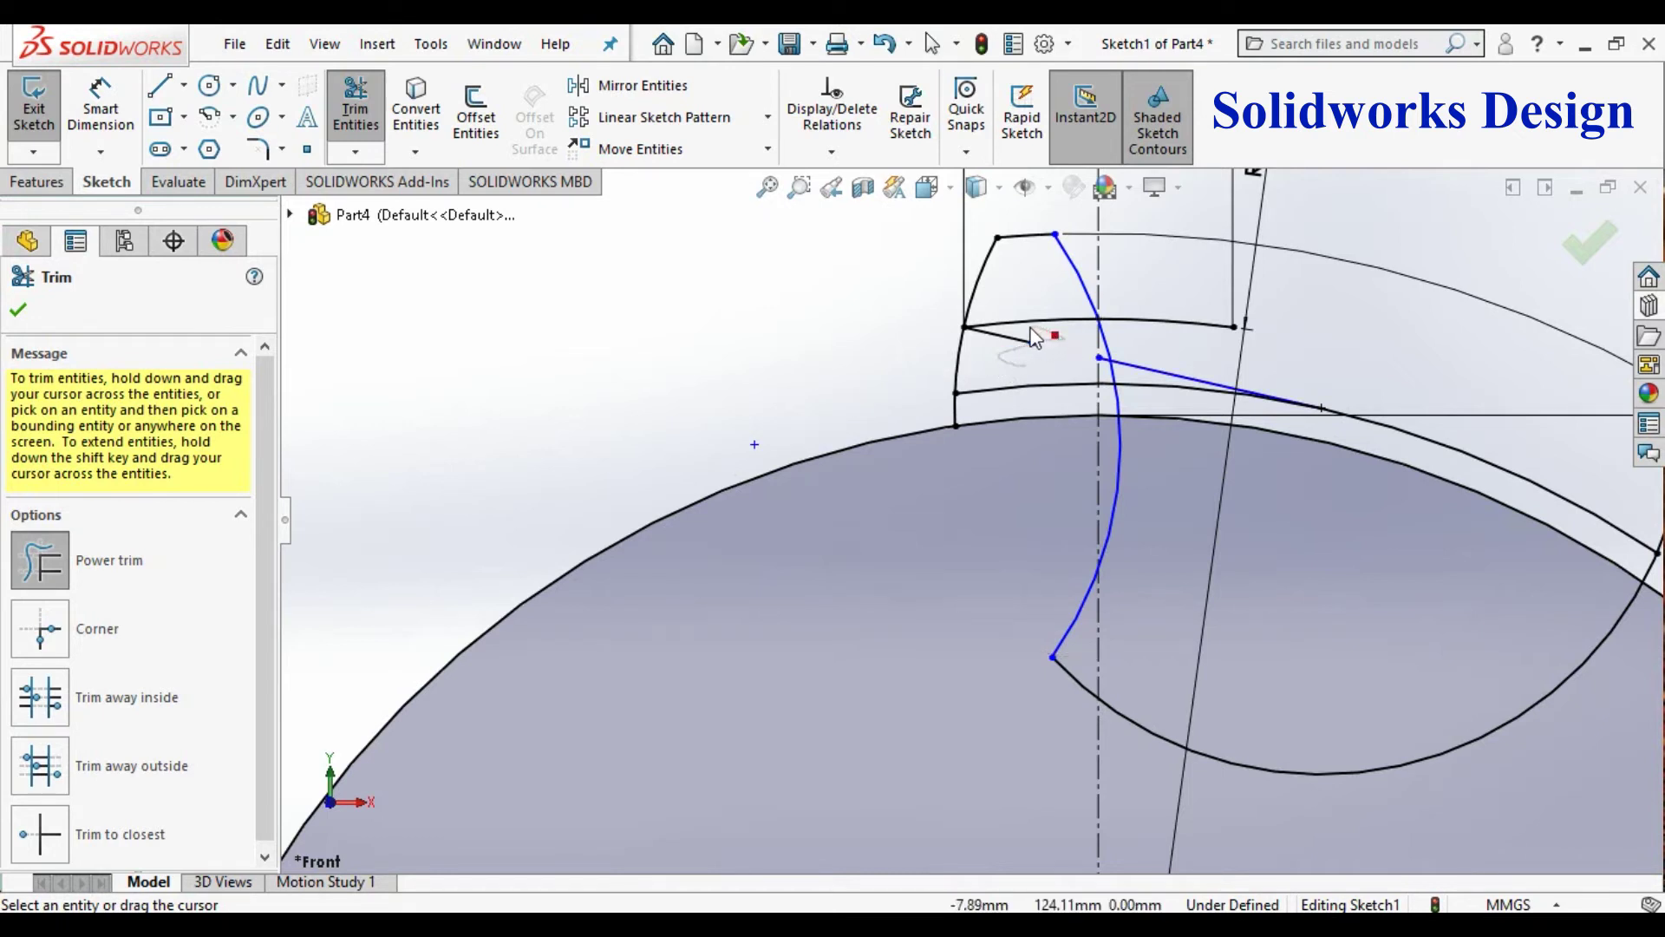
drag(1151, 370, 1128, 386)
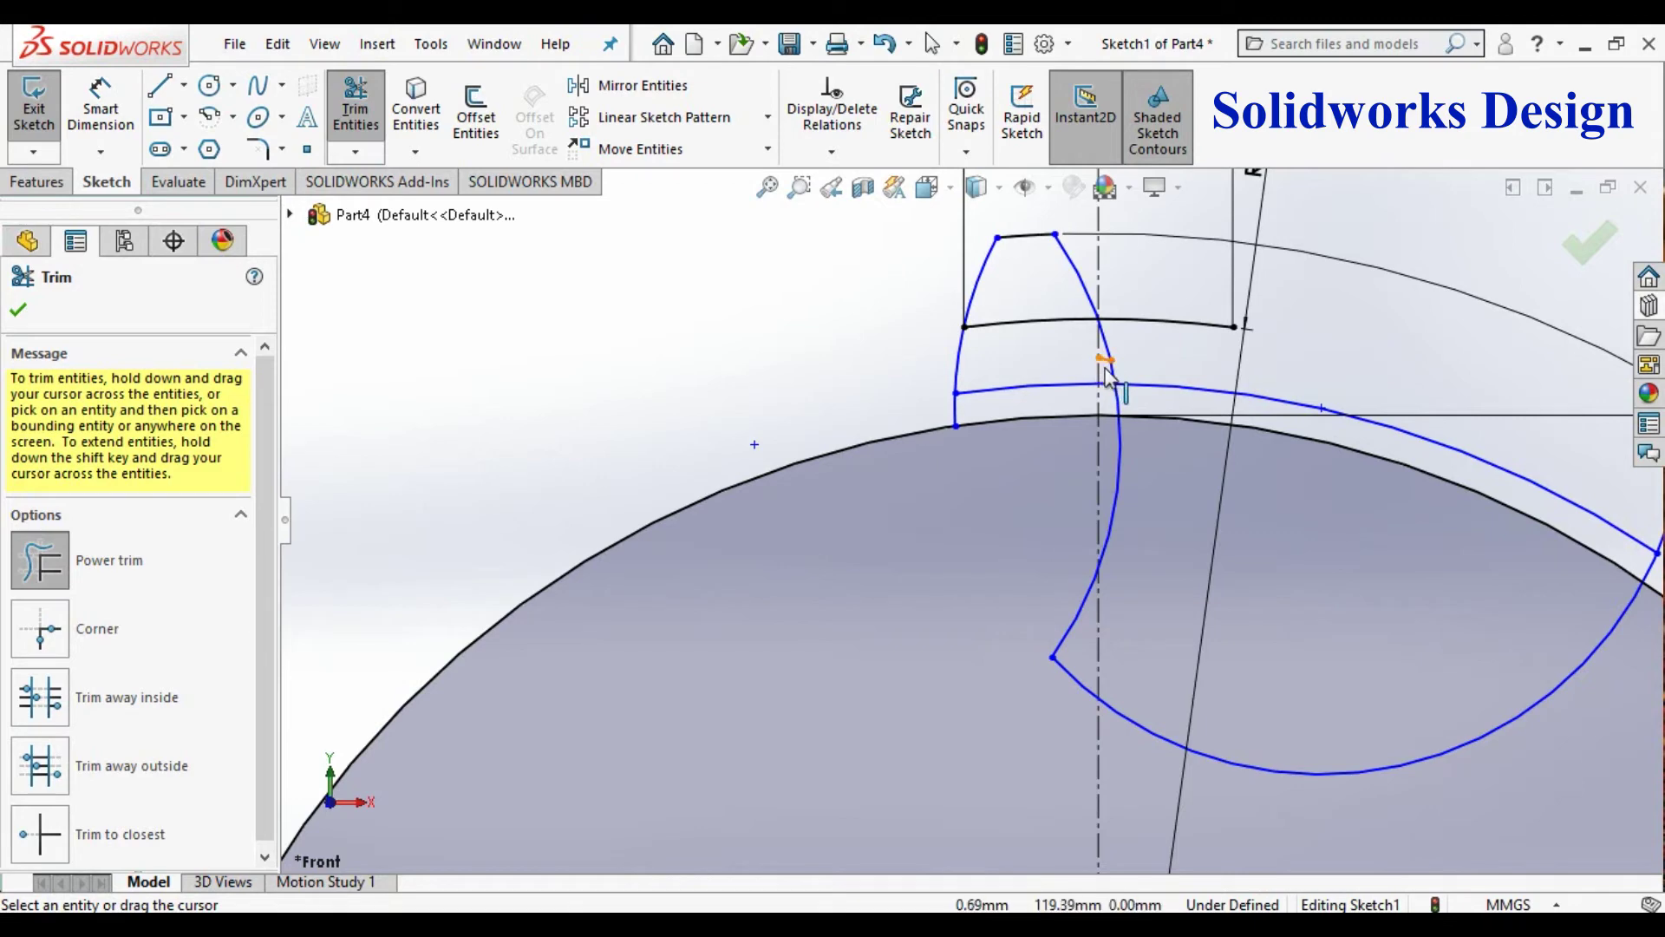
scroll(1111, 377, down, 3)
scroll(1110, 377, down, 3)
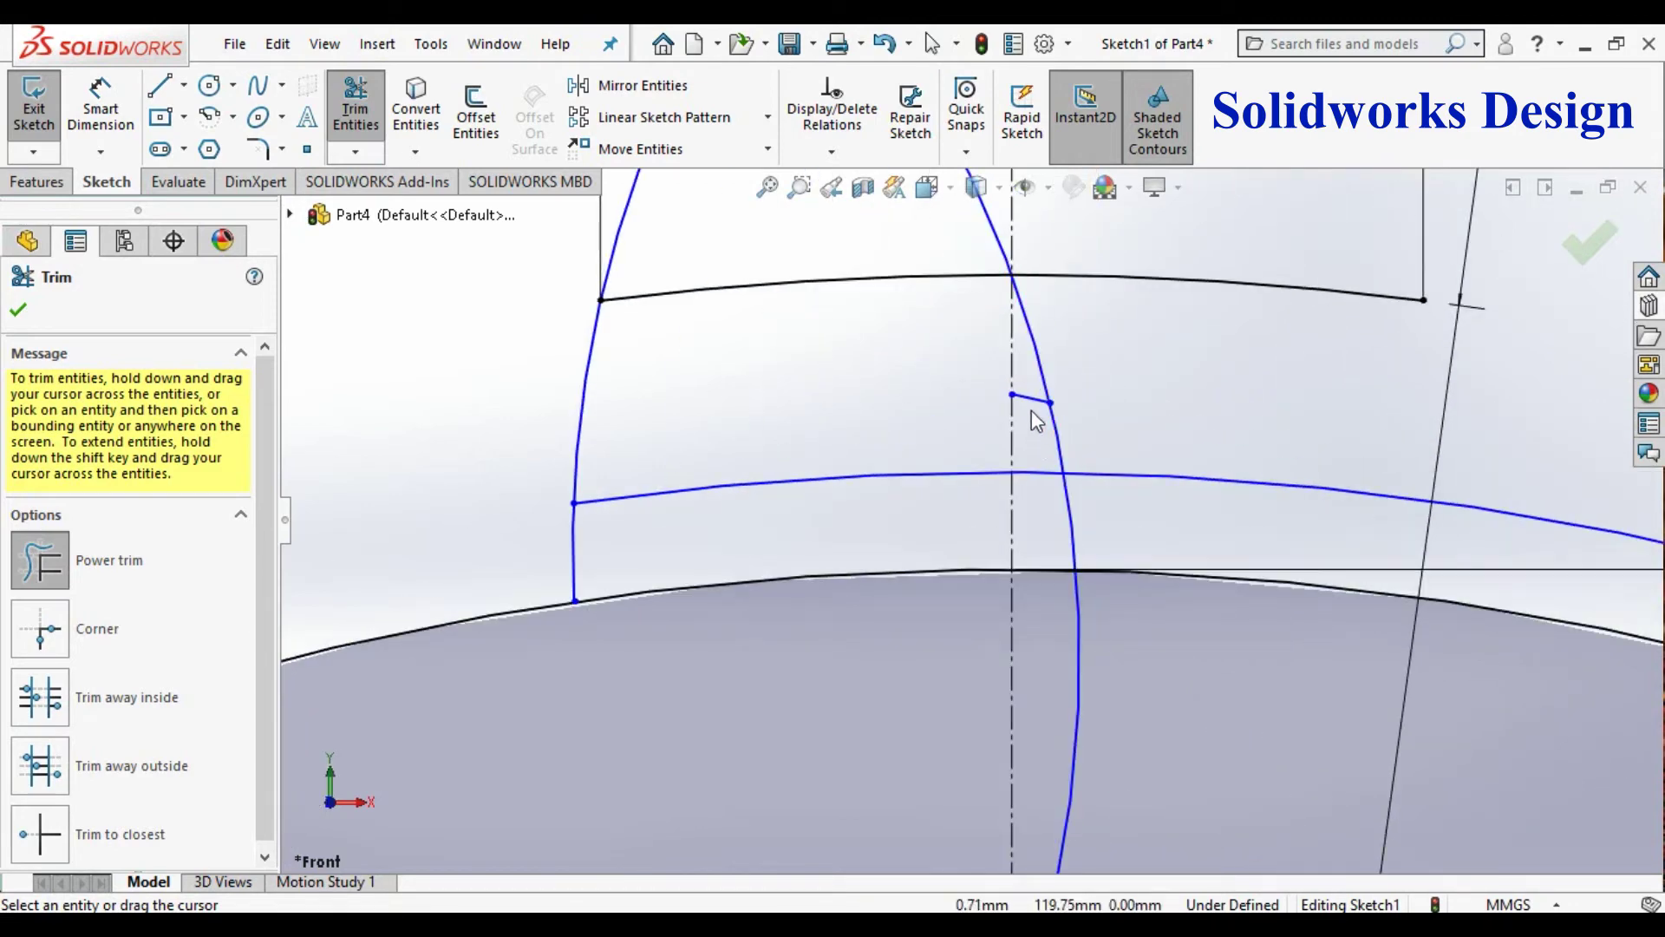
scroll(1044, 481, up, 3)
scroll(1038, 503, up, 3)
scroll(1006, 590, up, 2)
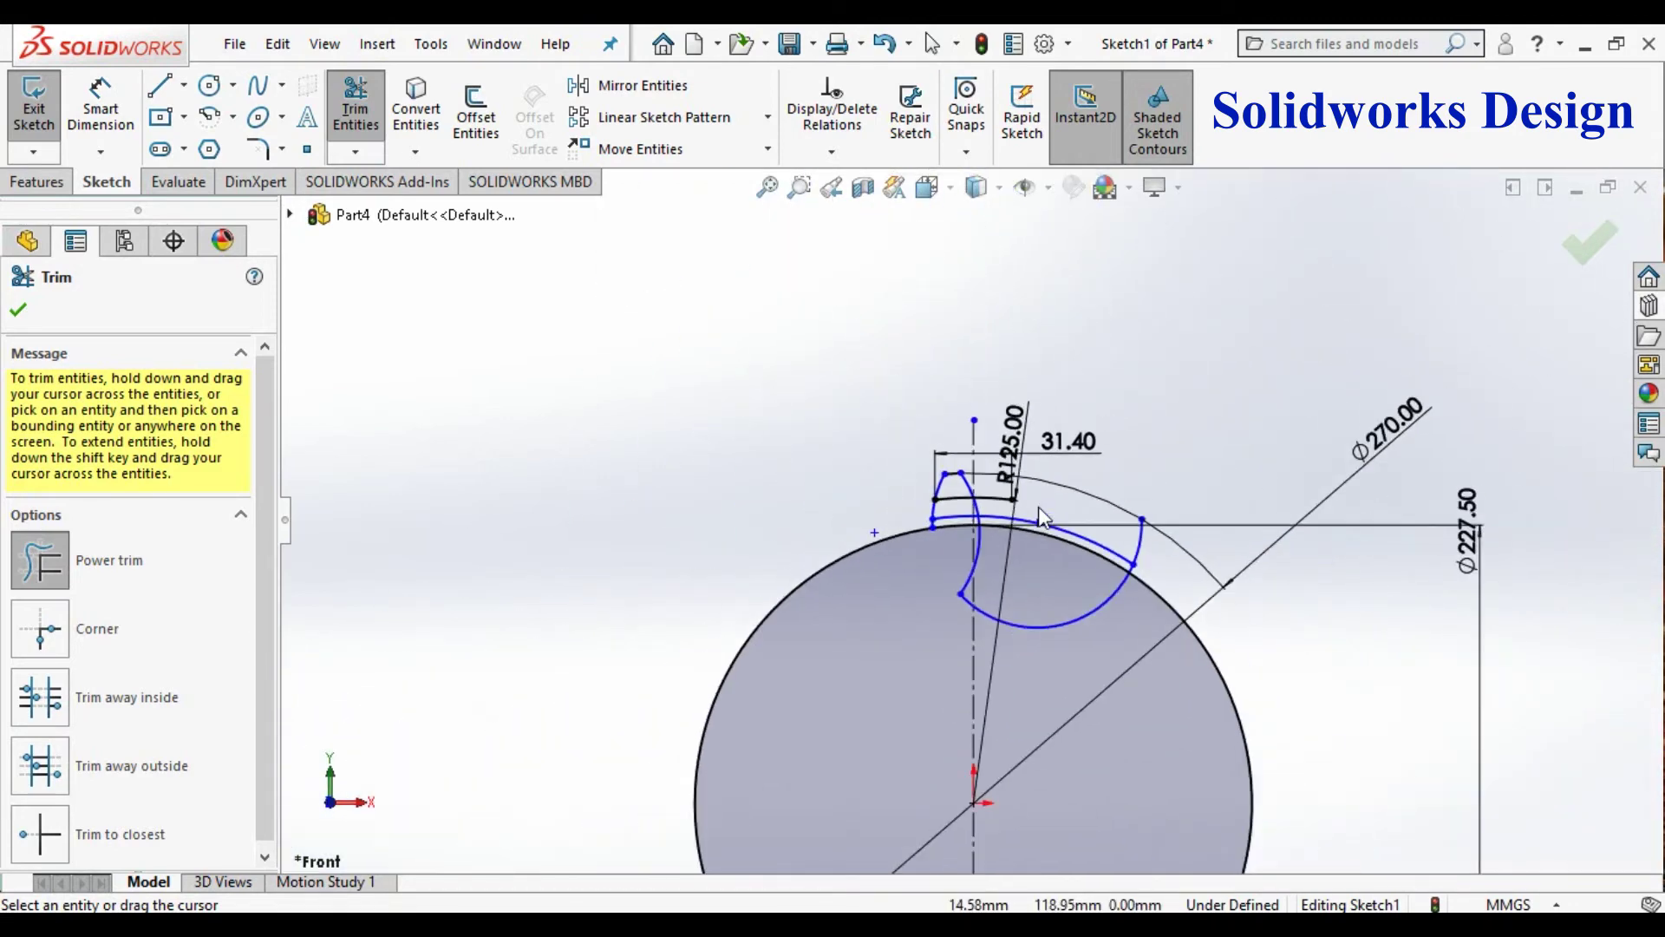
scroll(970, 669, up, 1)
scroll(932, 628, down, 2)
Step: Trim the arcs below the tooth, the right-hand helper arcs, the middle arc and the lower tooth line
drag(939, 605, 919, 533)
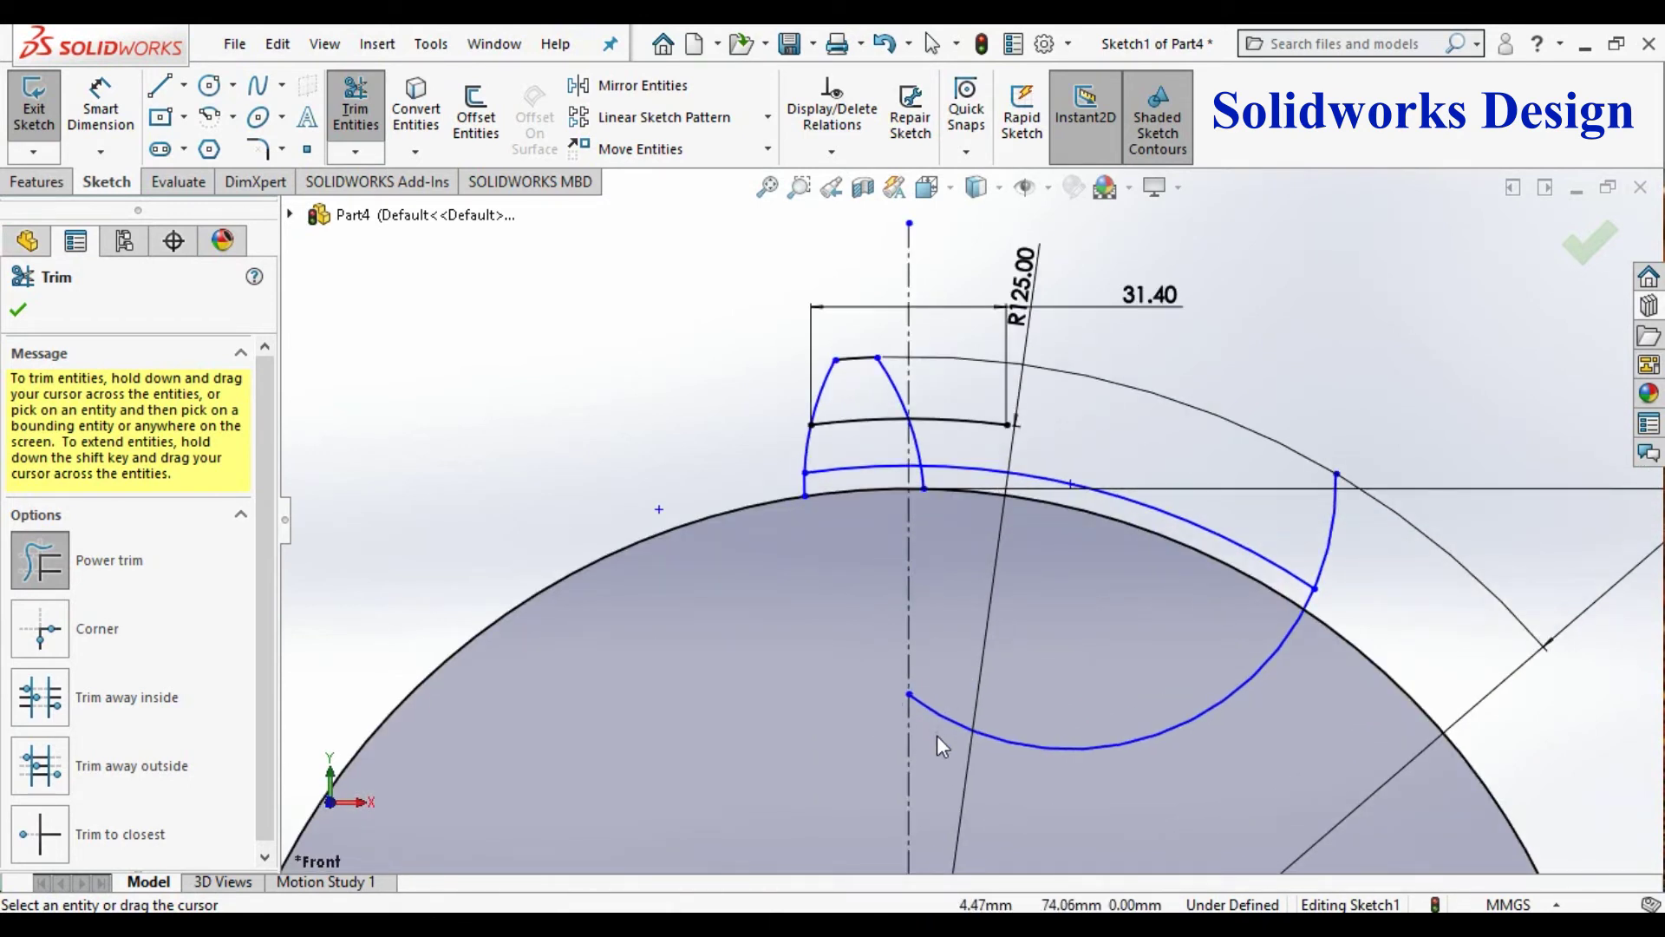
drag(942, 726, 1012, 757)
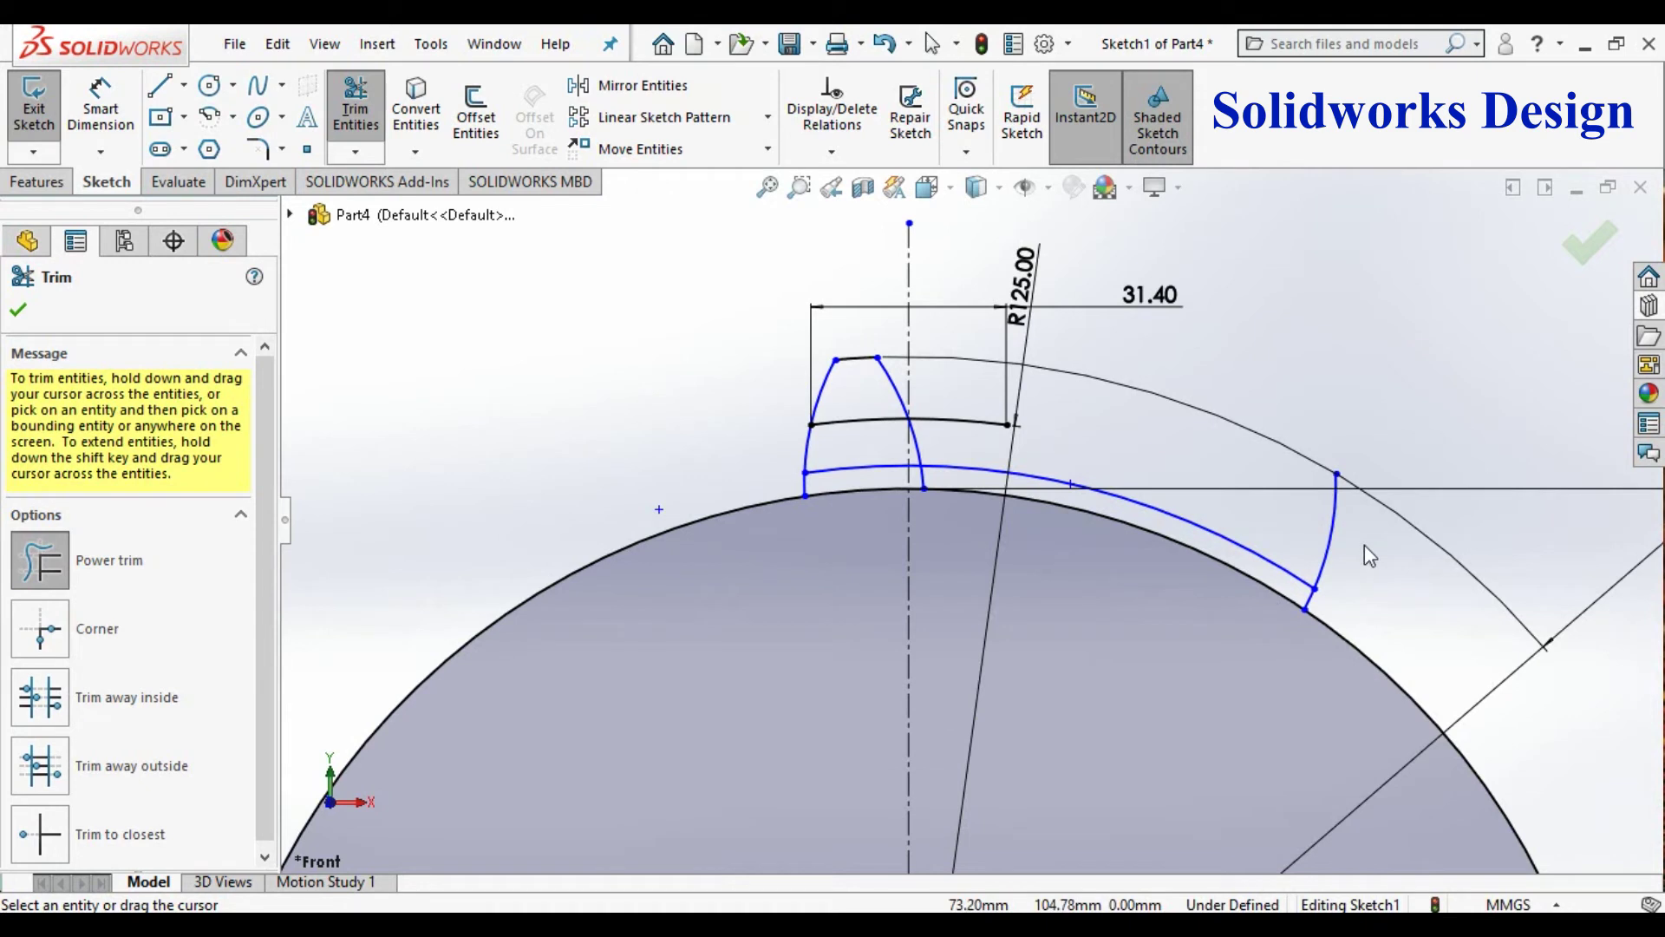
drag(1279, 544, 1347, 610)
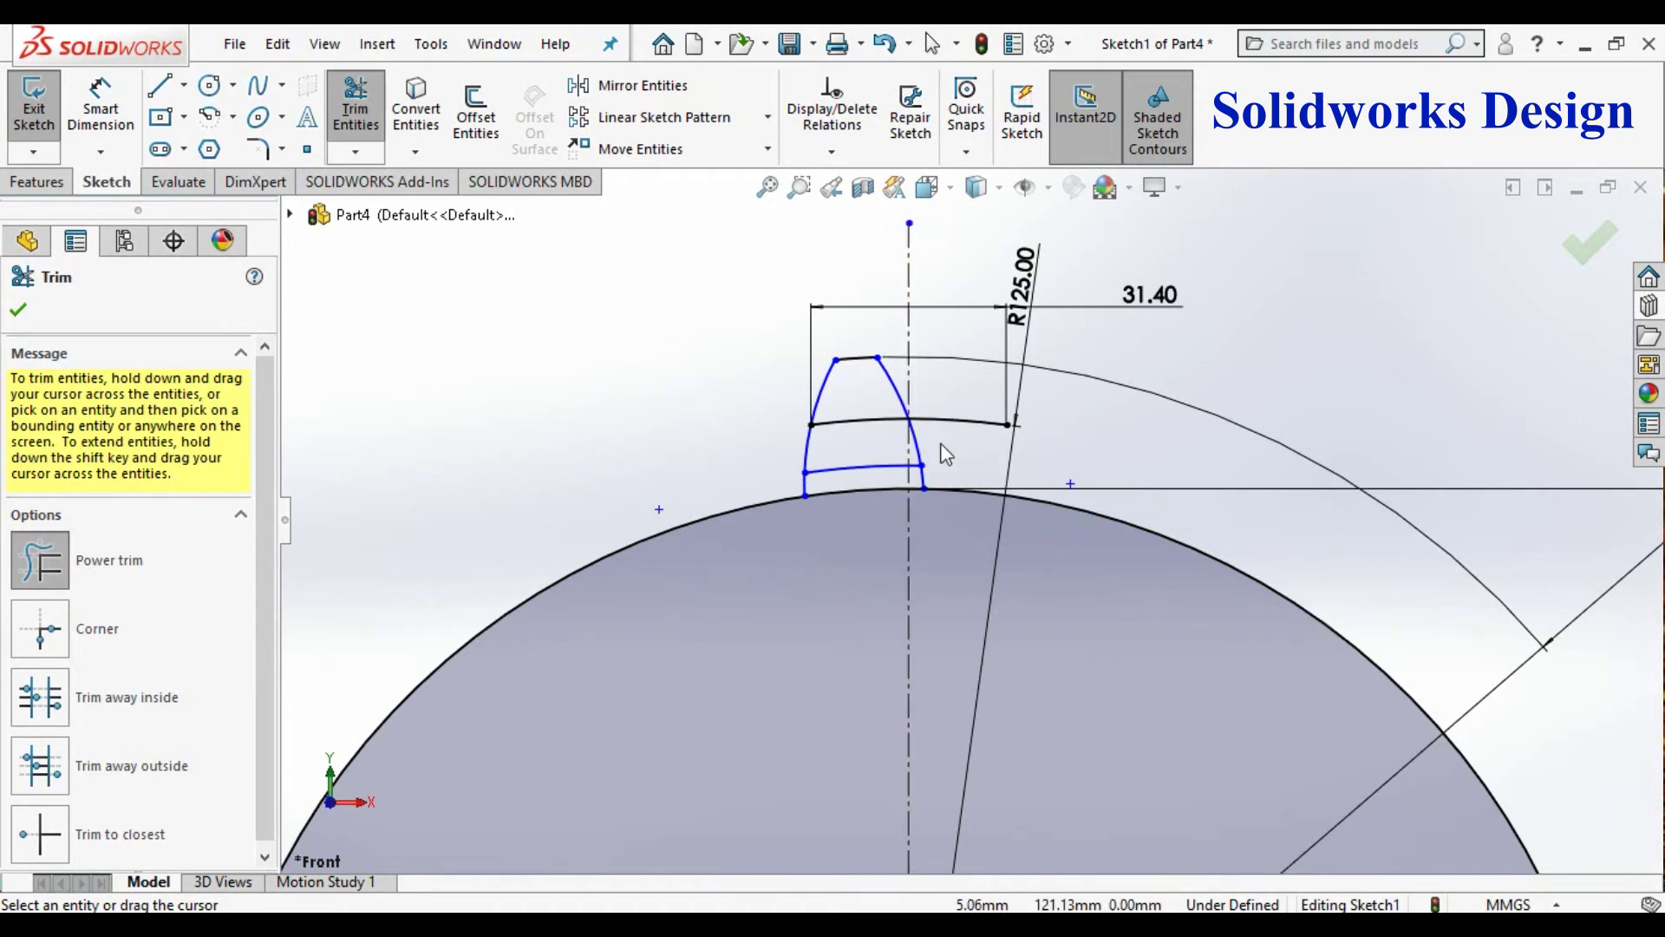
drag(947, 455, 949, 394)
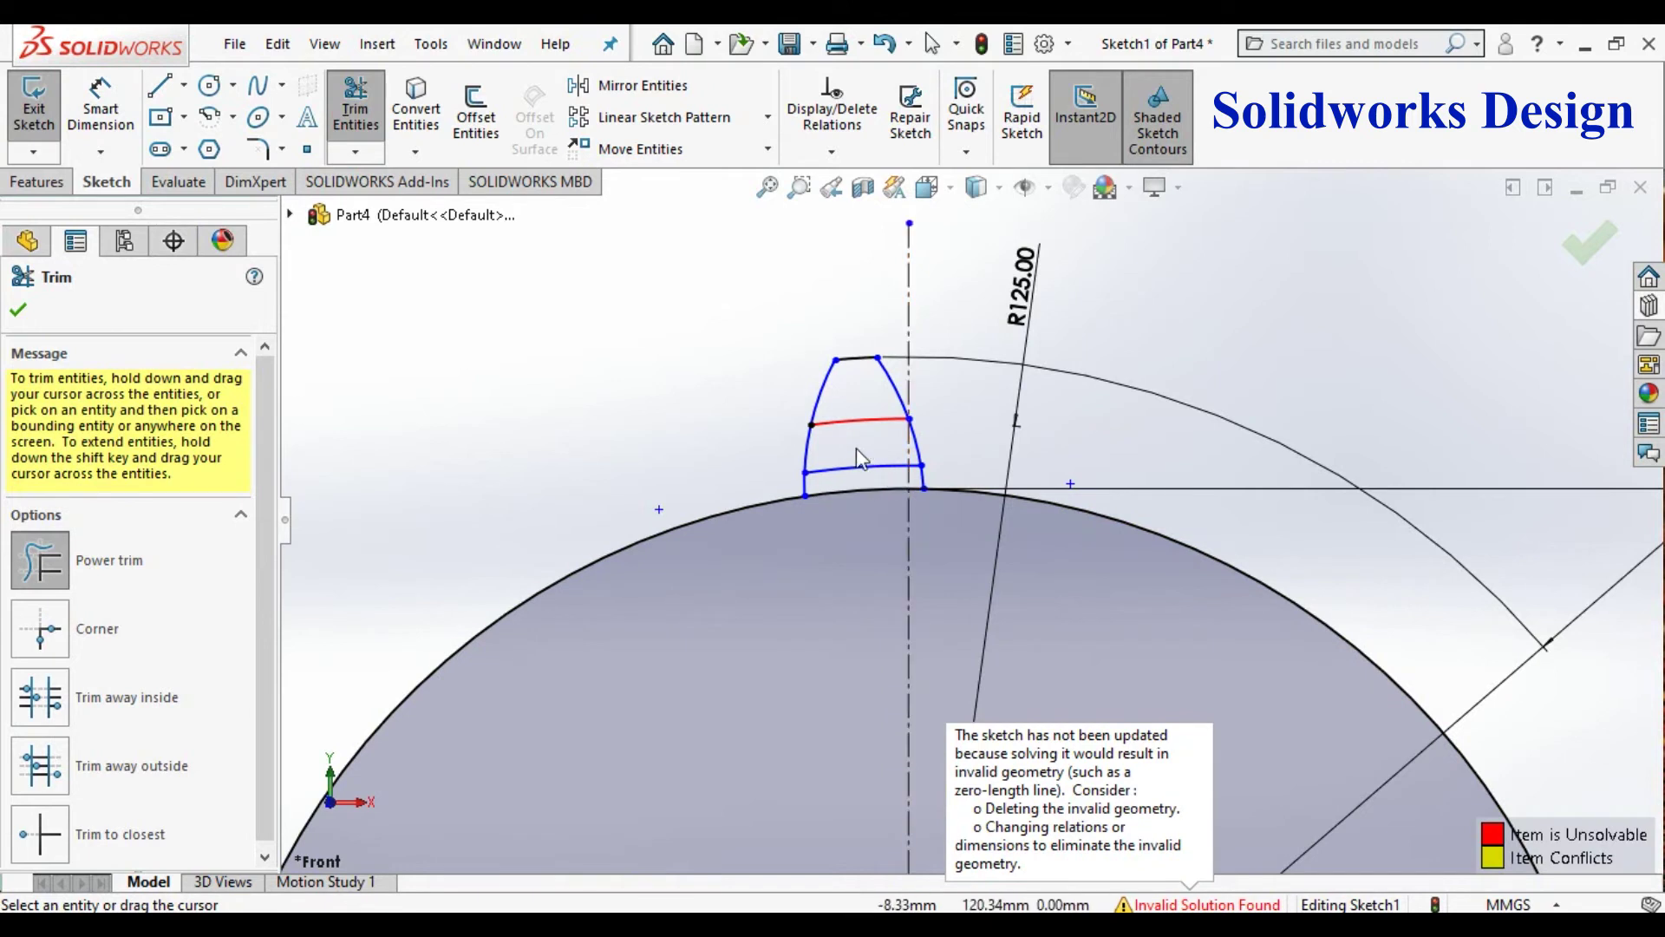
drag(844, 446, 854, 419)
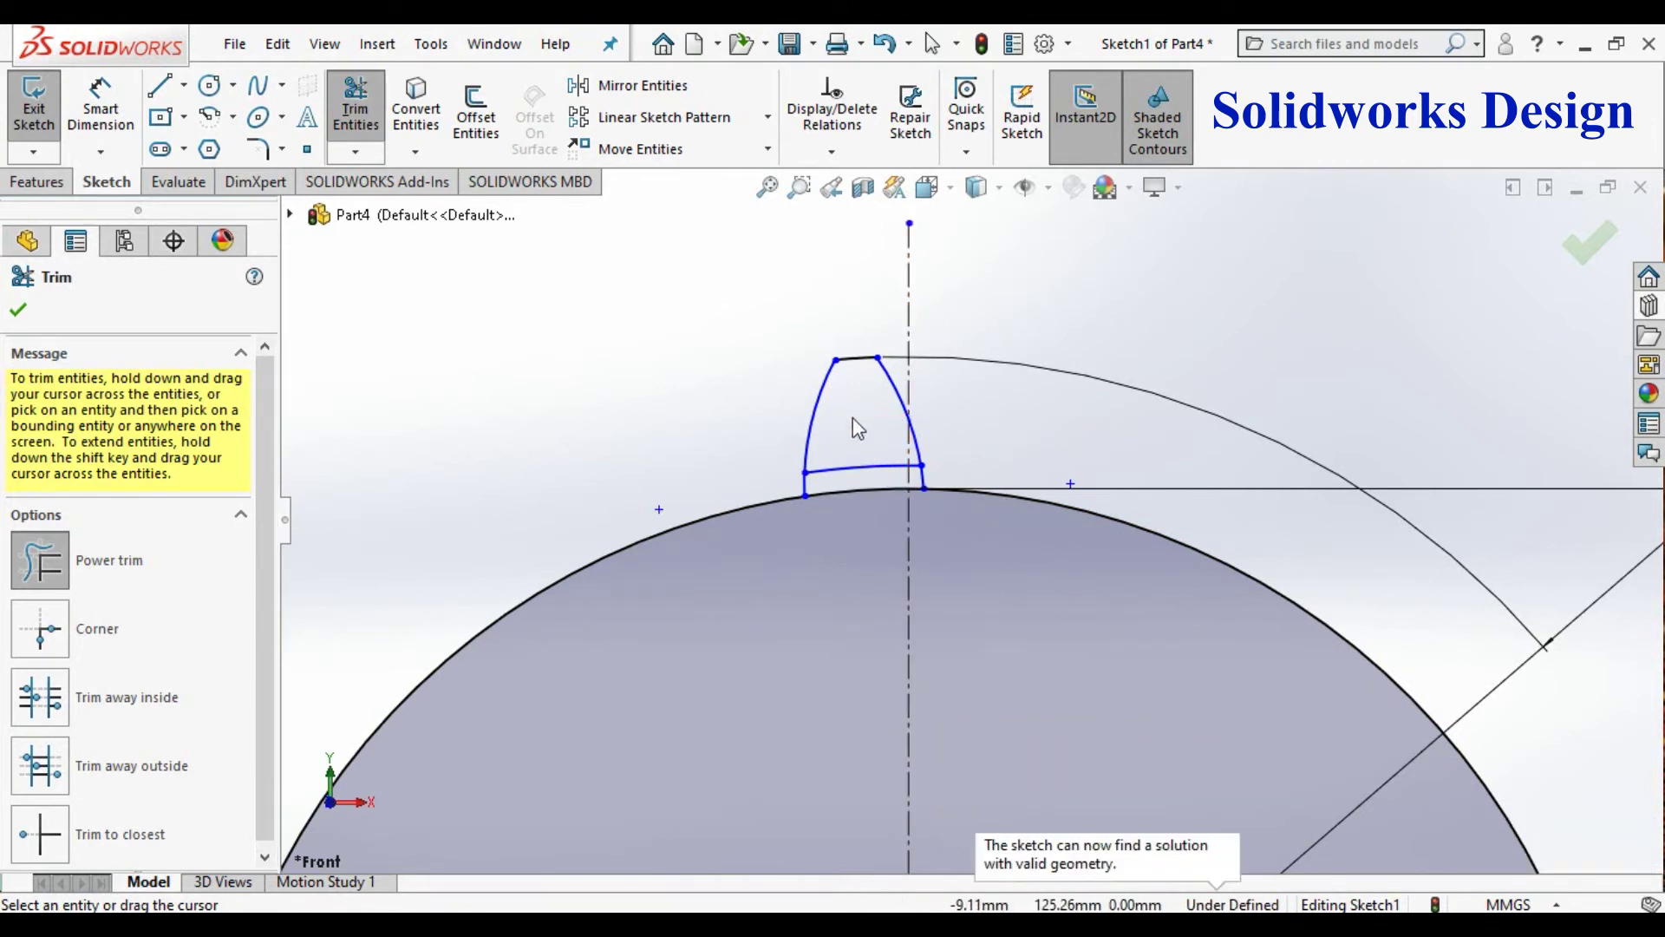
mouse_move(852, 444)
mouse_down()
mouse_move(848, 494)
mouse_move(929, 433)
mouse_up()
scroll(925, 486, down, 3)
scroll(928, 487, down, 3)
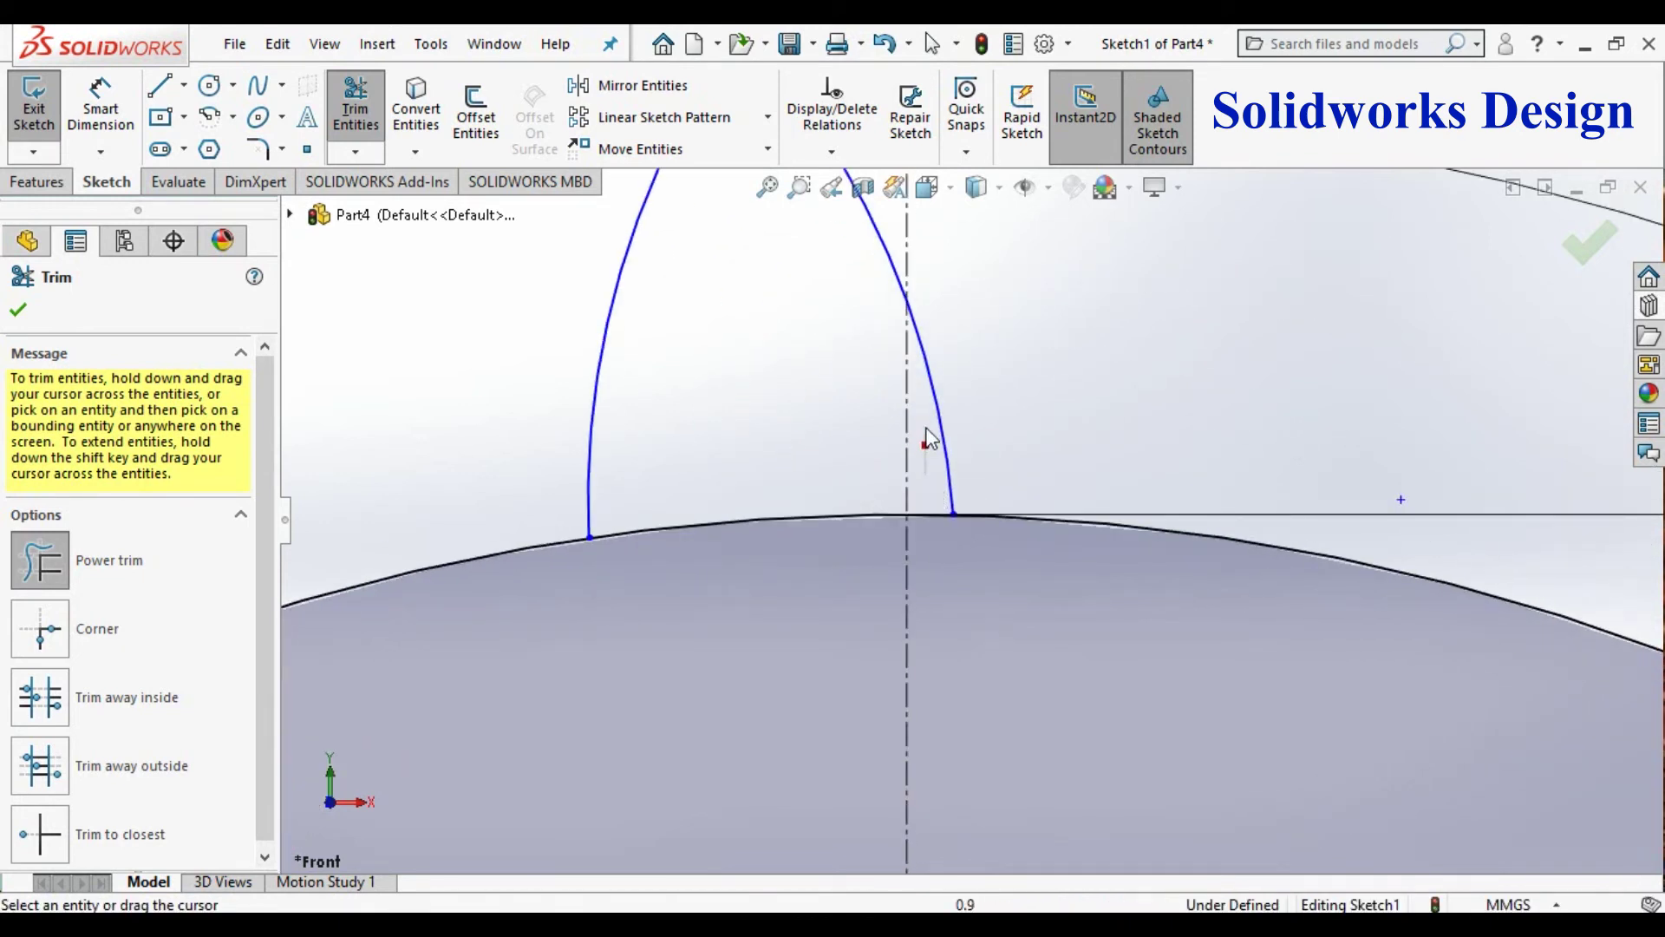
scroll(954, 494, up, 3)
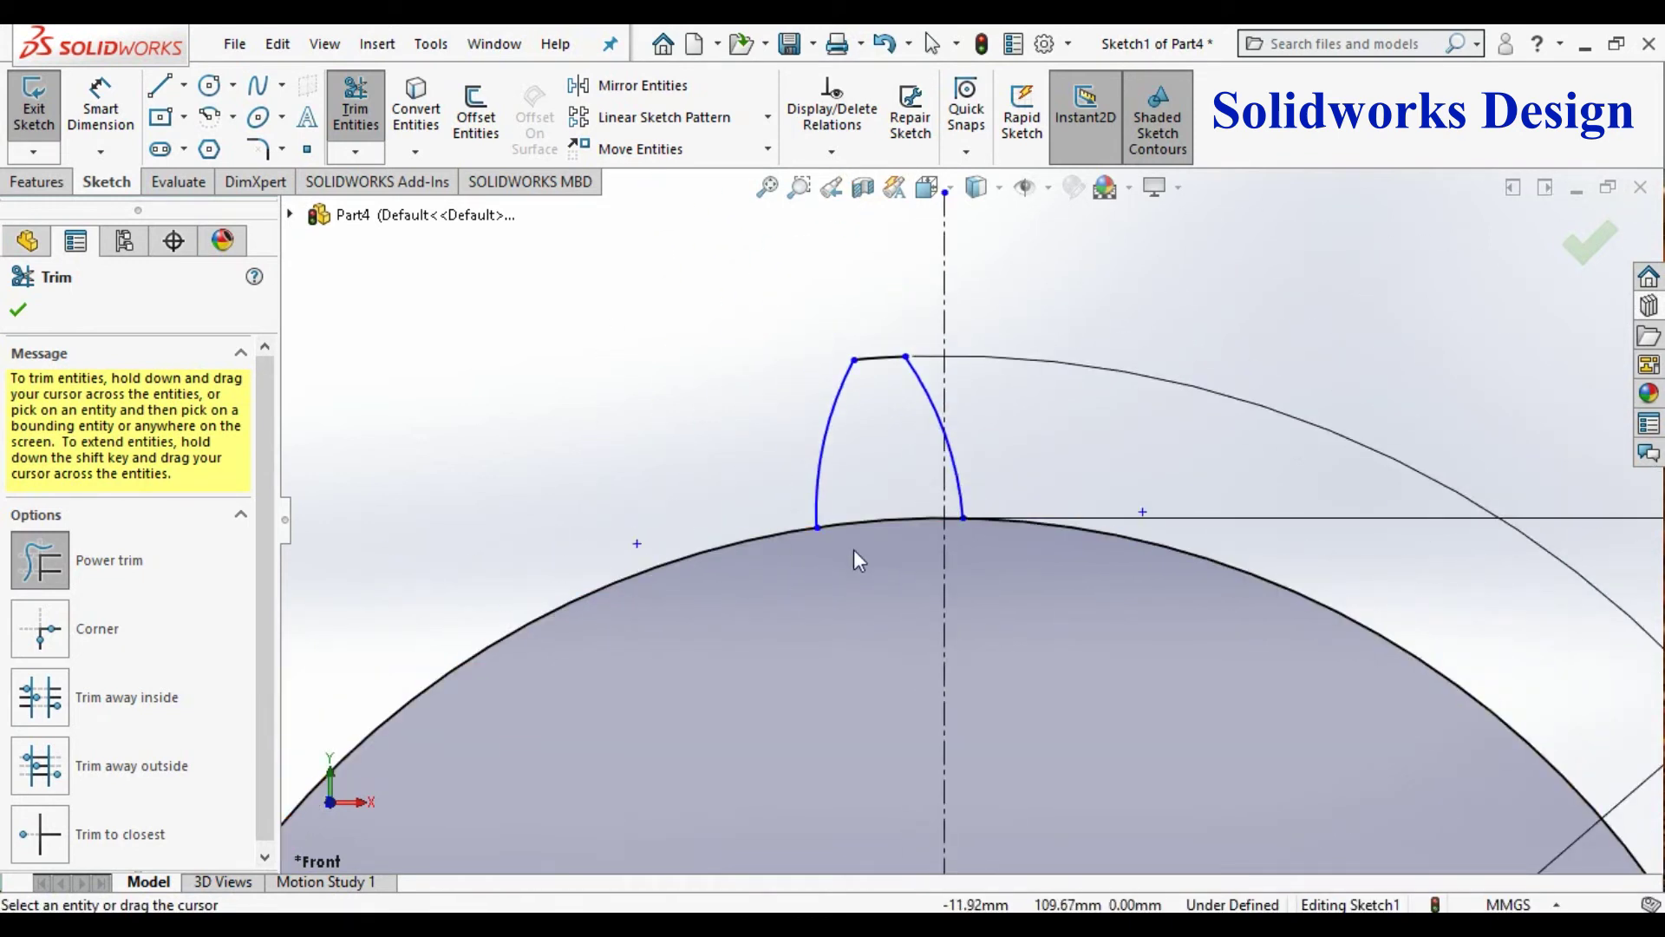
Step: Trim the base circle between the tooth flanks and the horizontal segment left of the tooth
drag(853, 549, 864, 503)
scroll(1052, 564, down, 2)
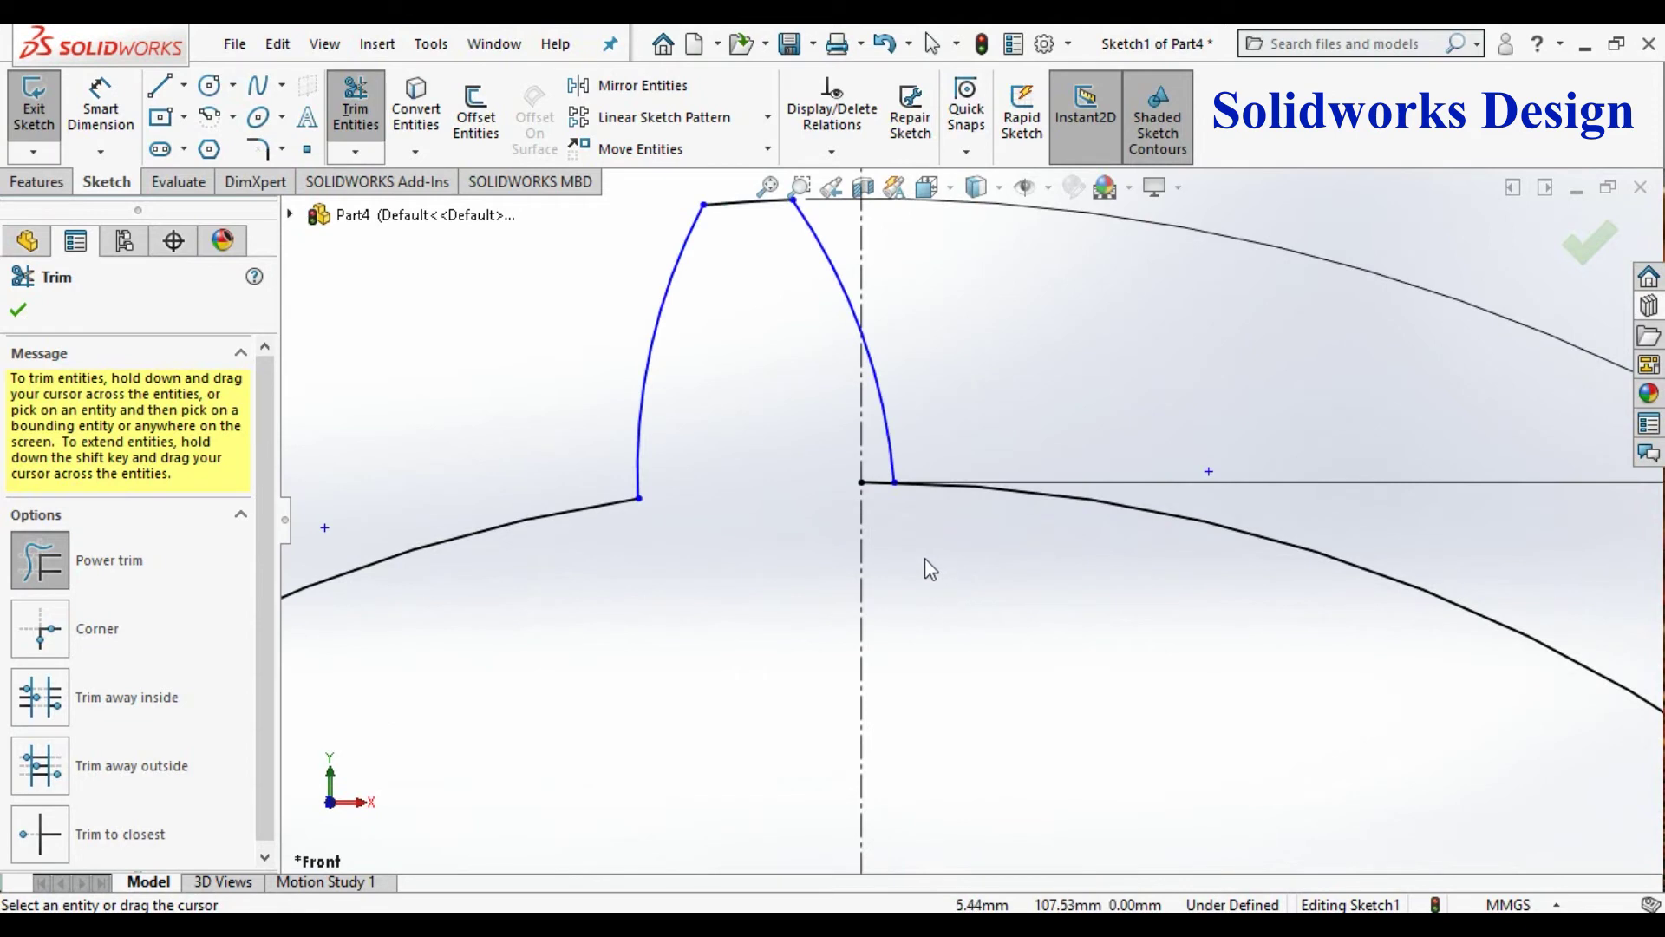
scroll(925, 564, down, 2)
drag(859, 473, 839, 390)
scroll(855, 527, up, 3)
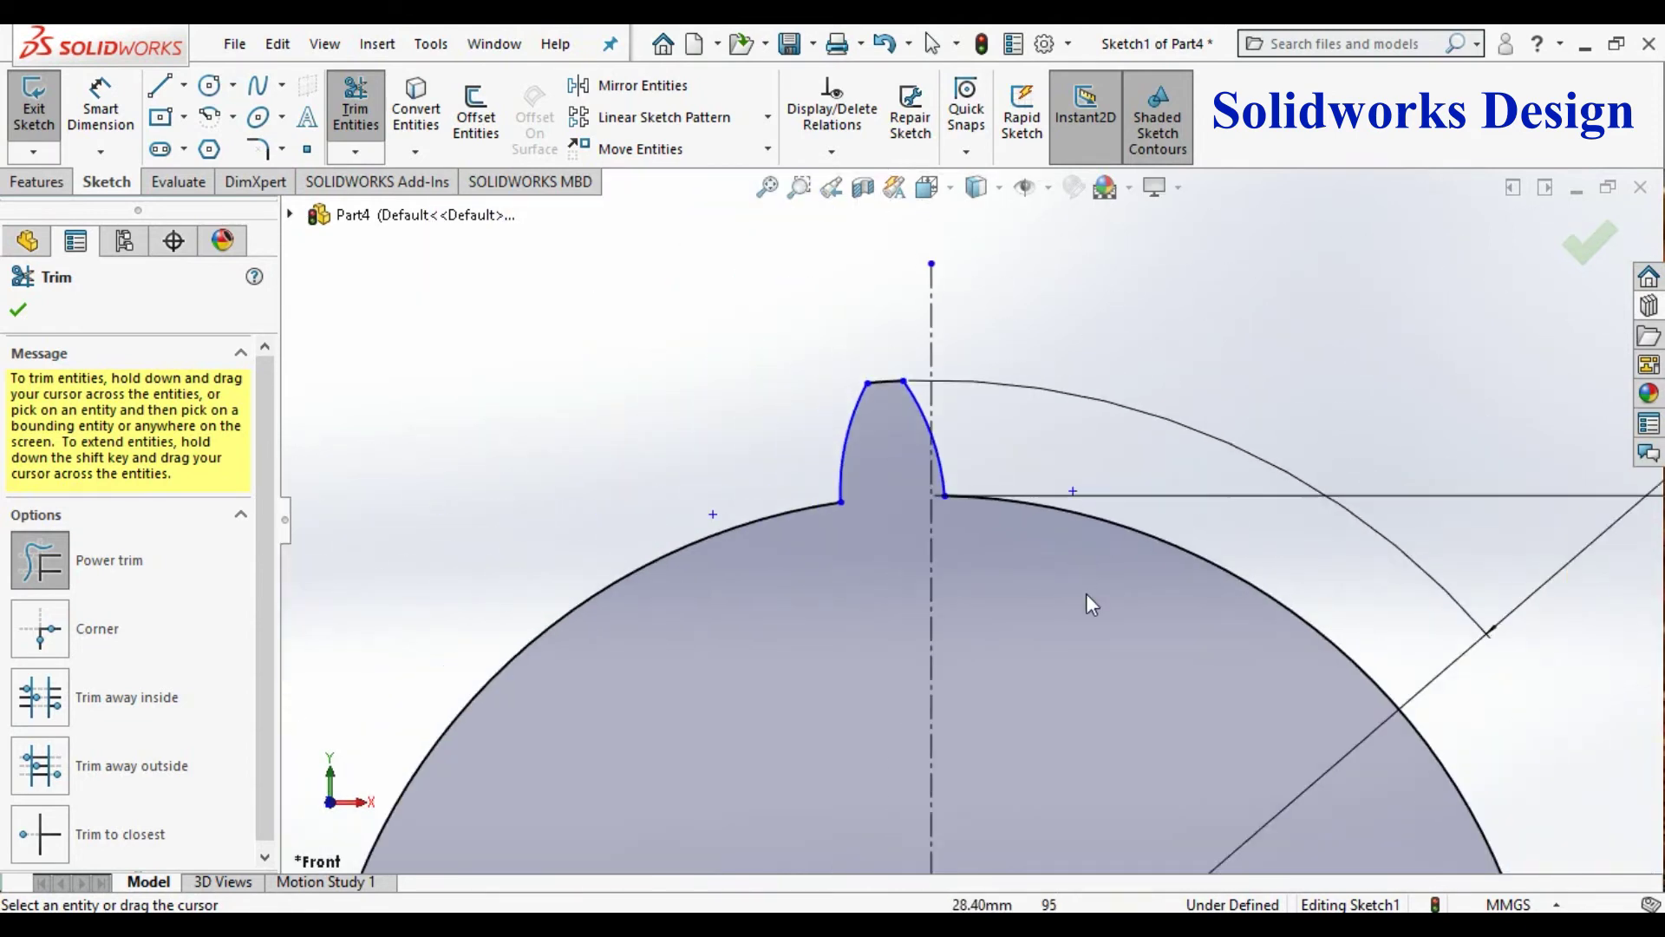
scroll(1085, 593, up, 2)
Step: Apply 2 mm sketch fillets to the left and right tooth-root corners
click(257, 149)
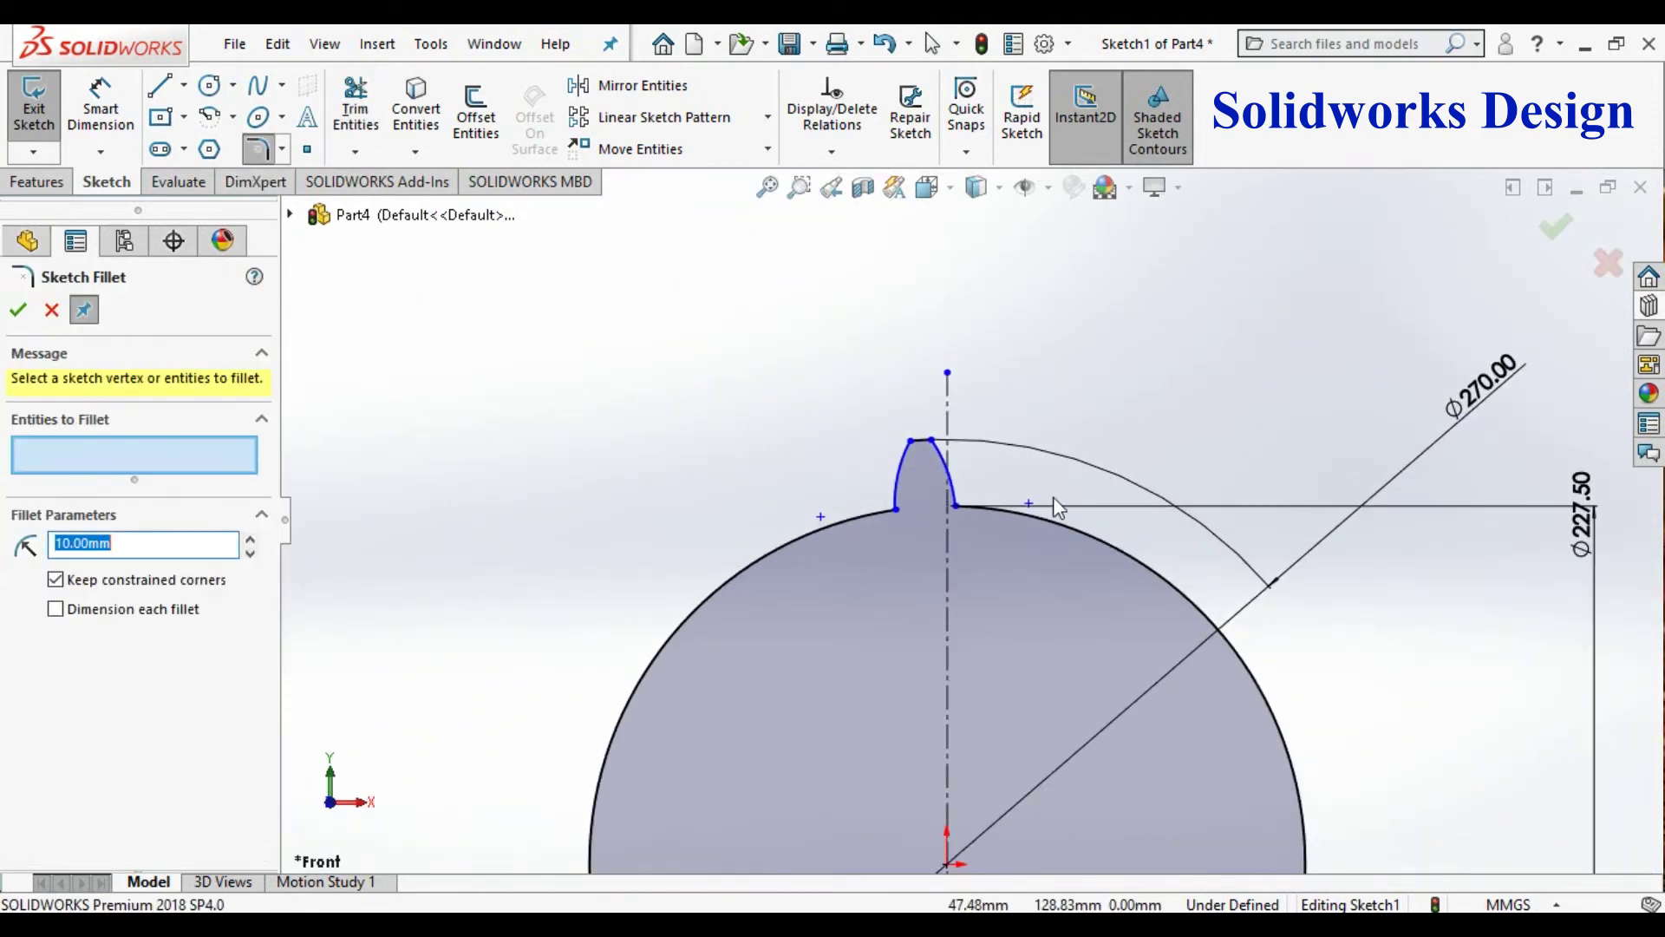
scroll(966, 548, down, 1)
scroll(966, 548, down, 2)
click(798, 463)
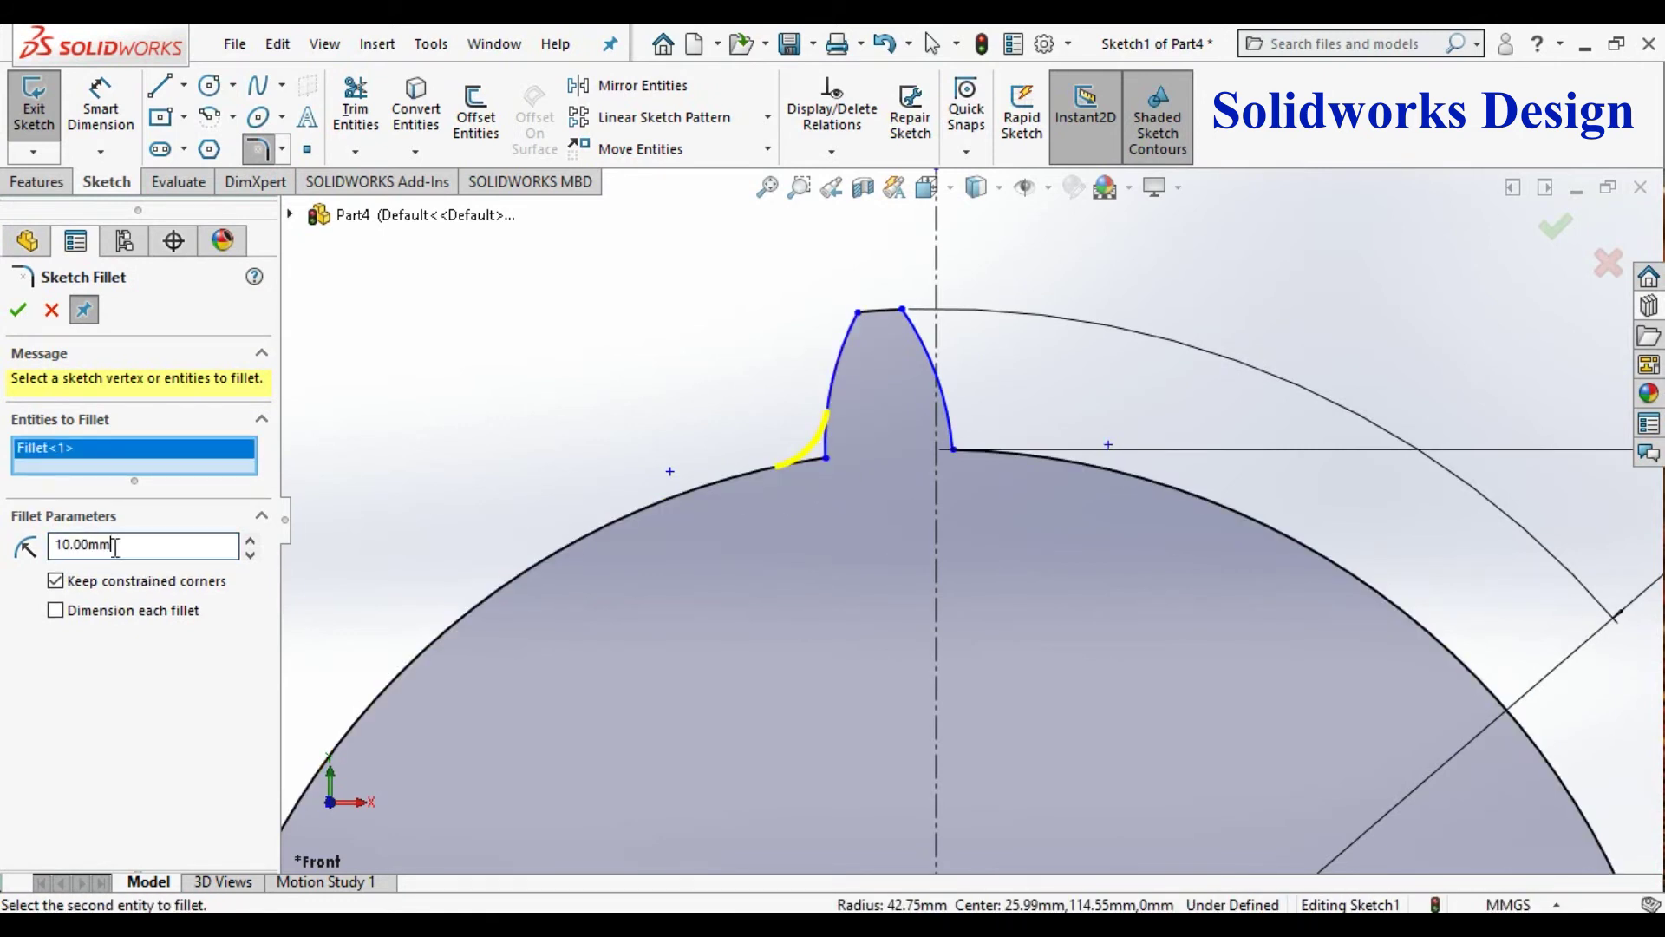
drag(116, 546, 36, 562)
text(2)
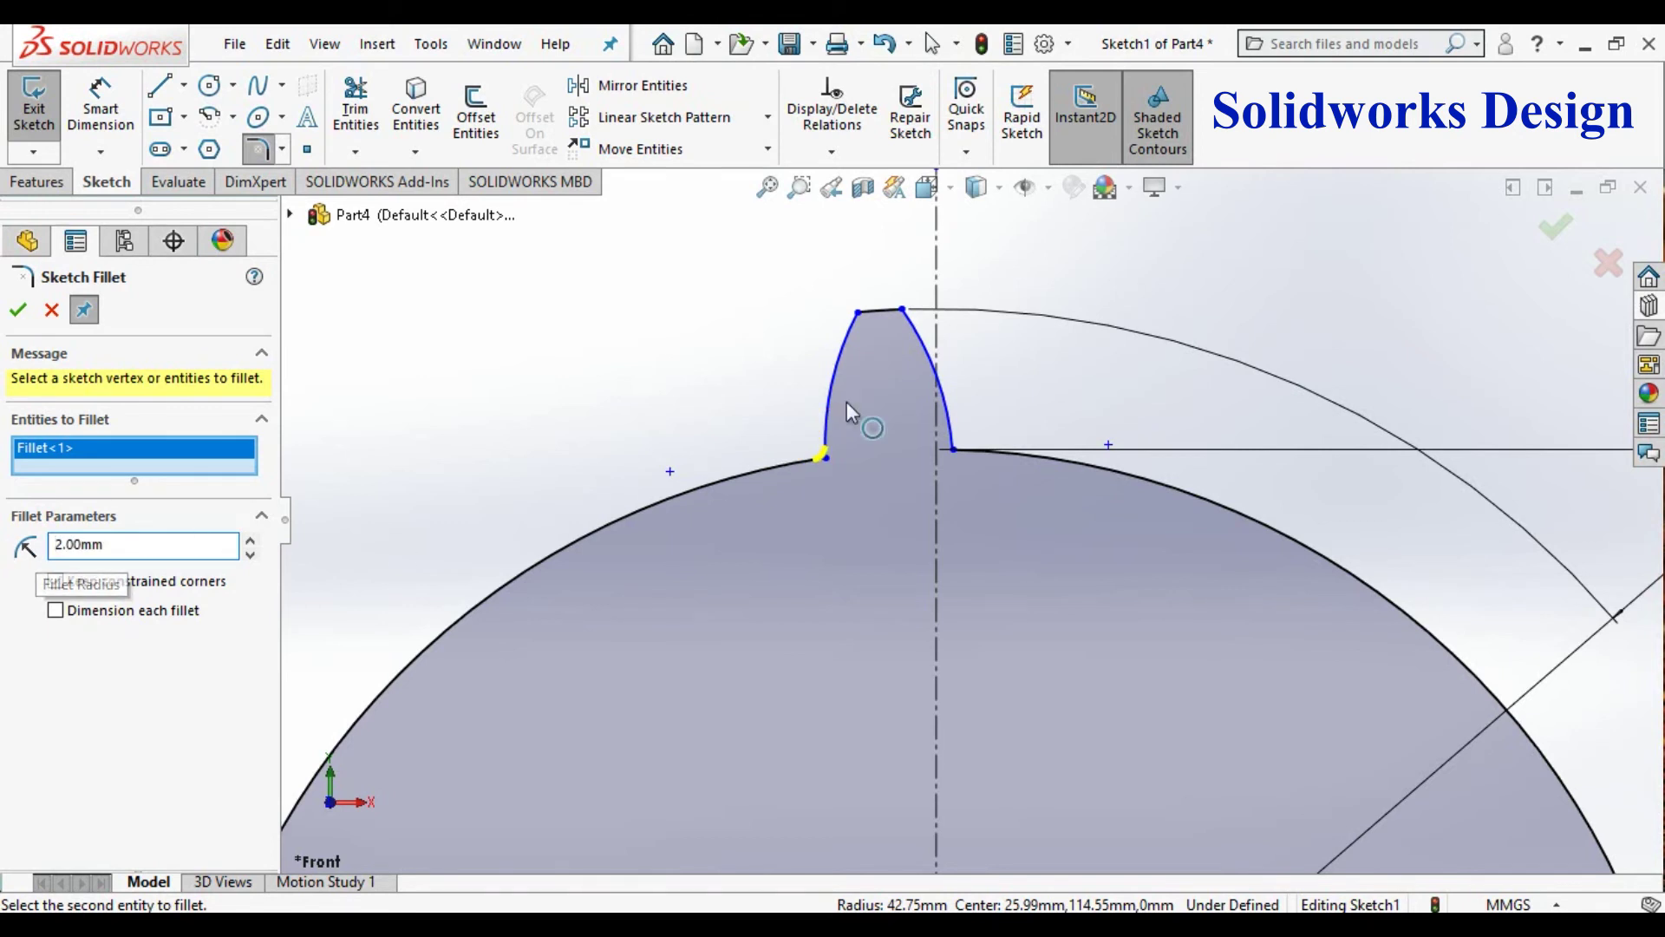
click(1064, 465)
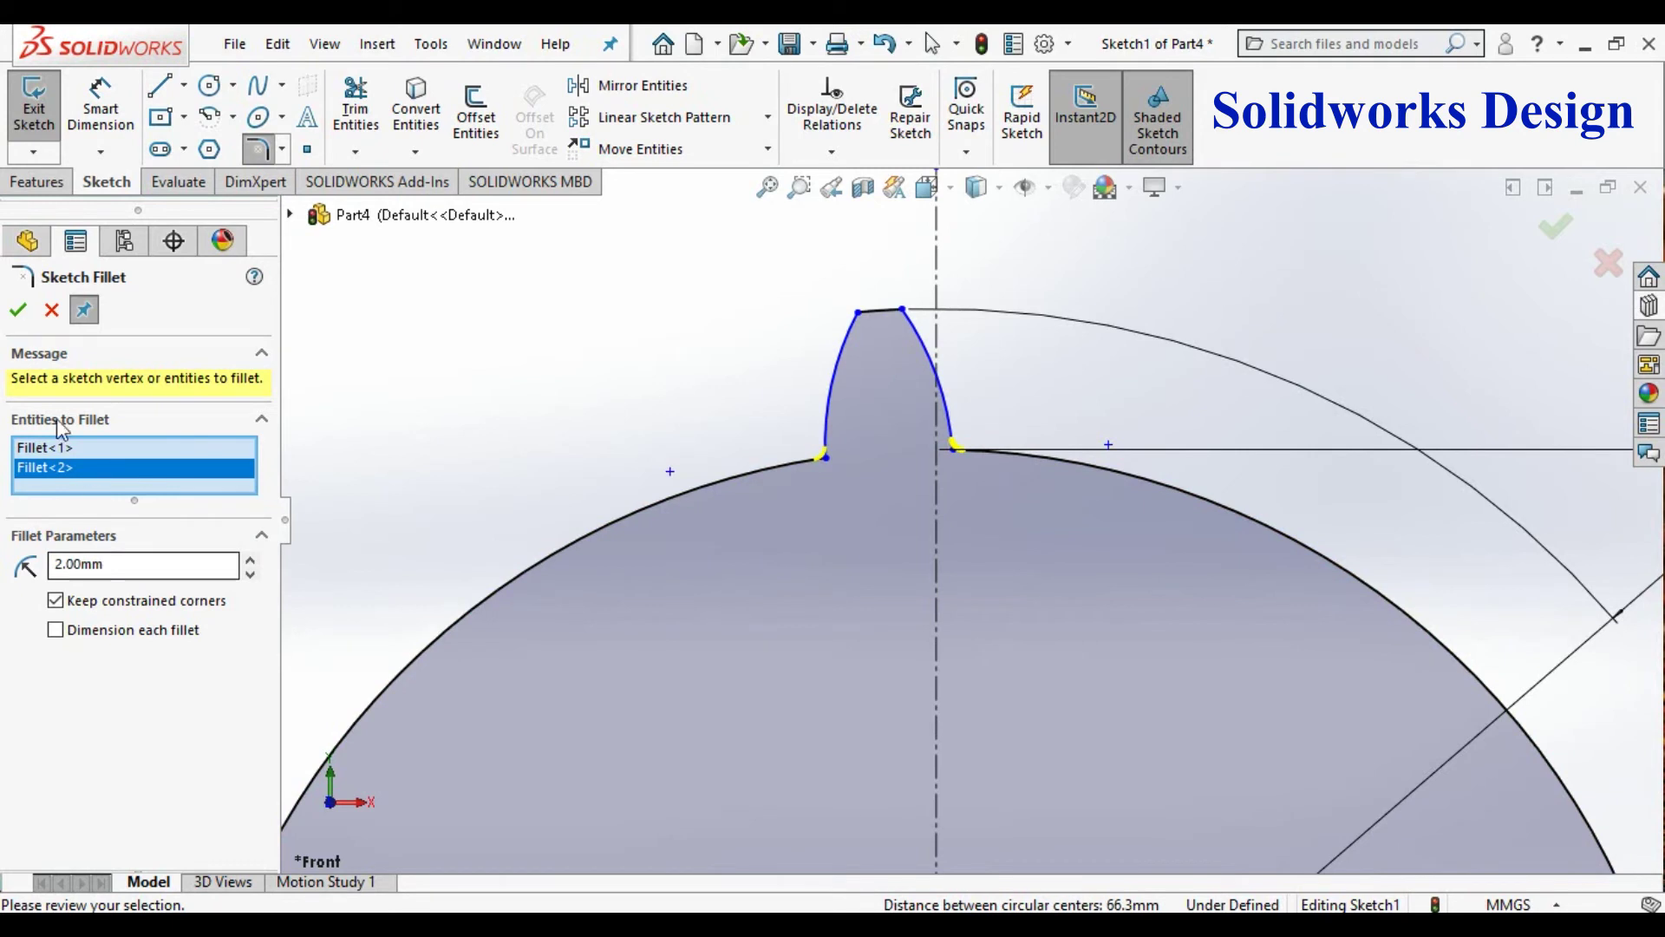
click(18, 309)
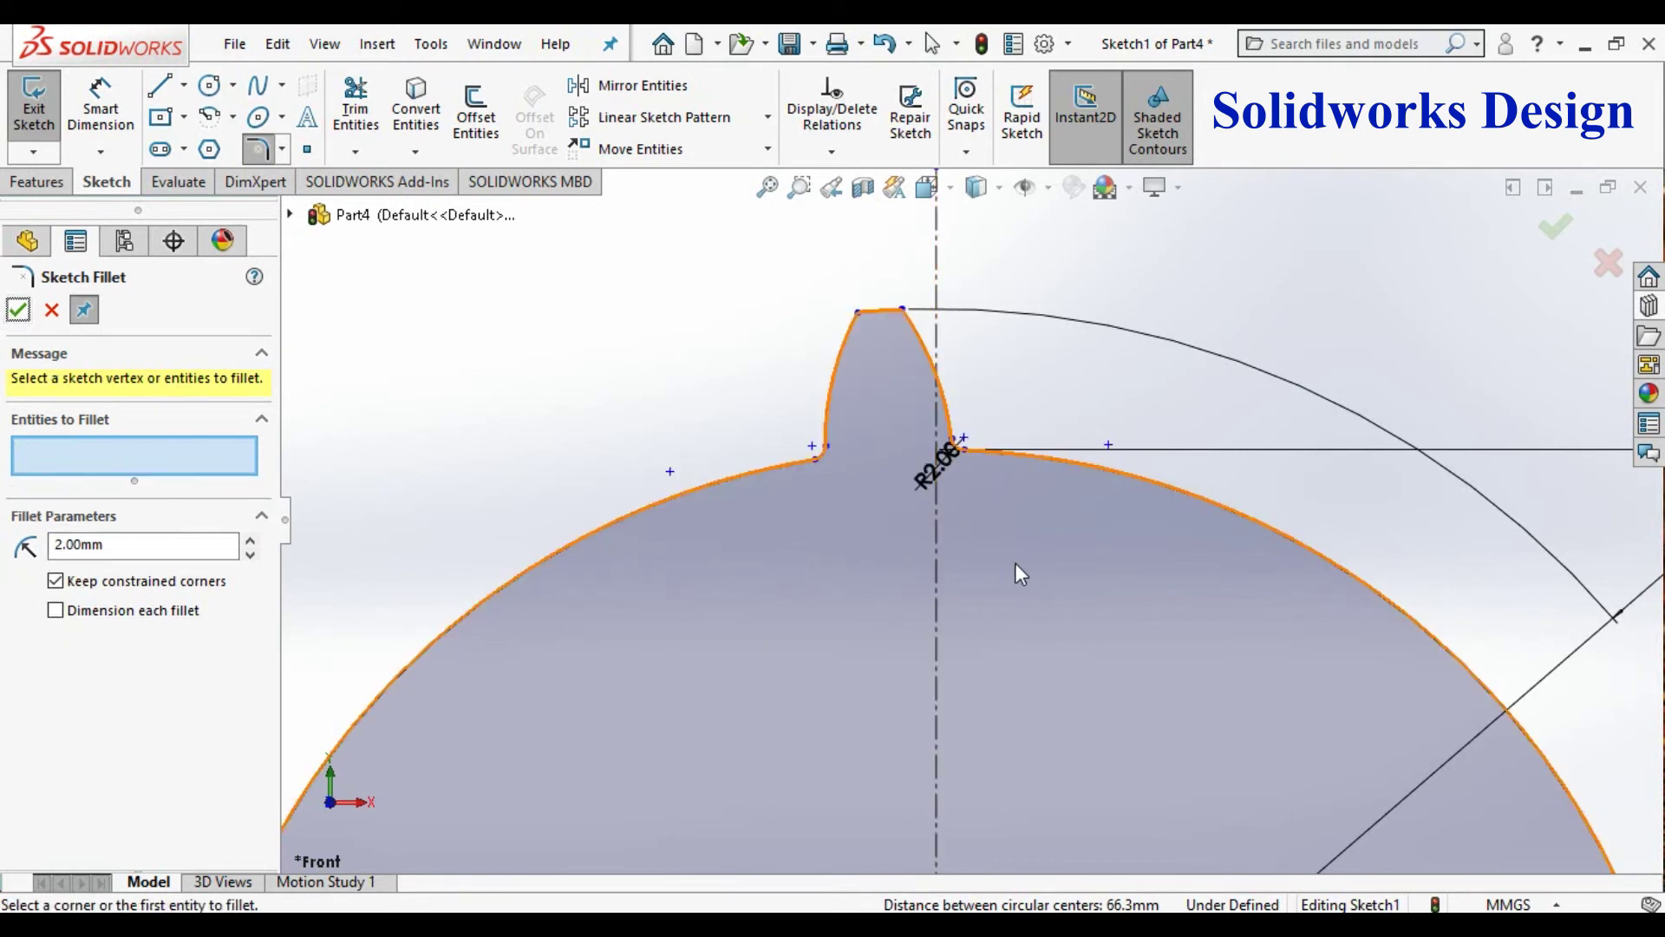
scroll(971, 538, up, 5)
scroll(945, 672, up, 3)
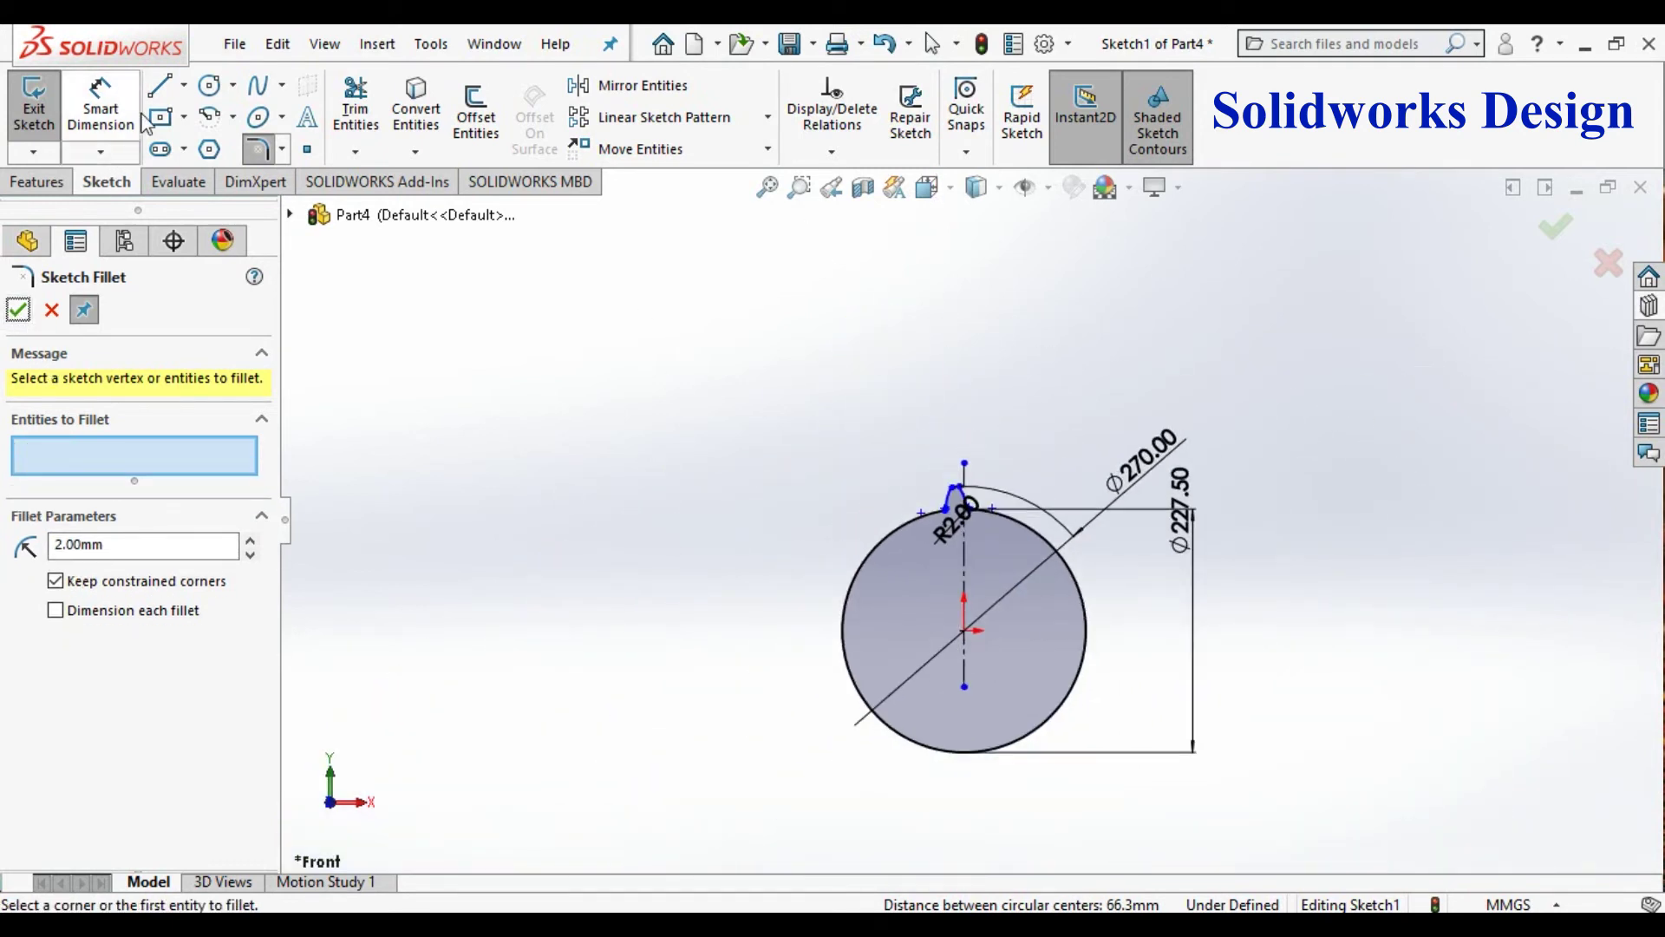
click(209, 85)
Step: Draw a bore circle centred on the origin and dimension its diameter to 100 mm
scroll(1075, 744, down, 5)
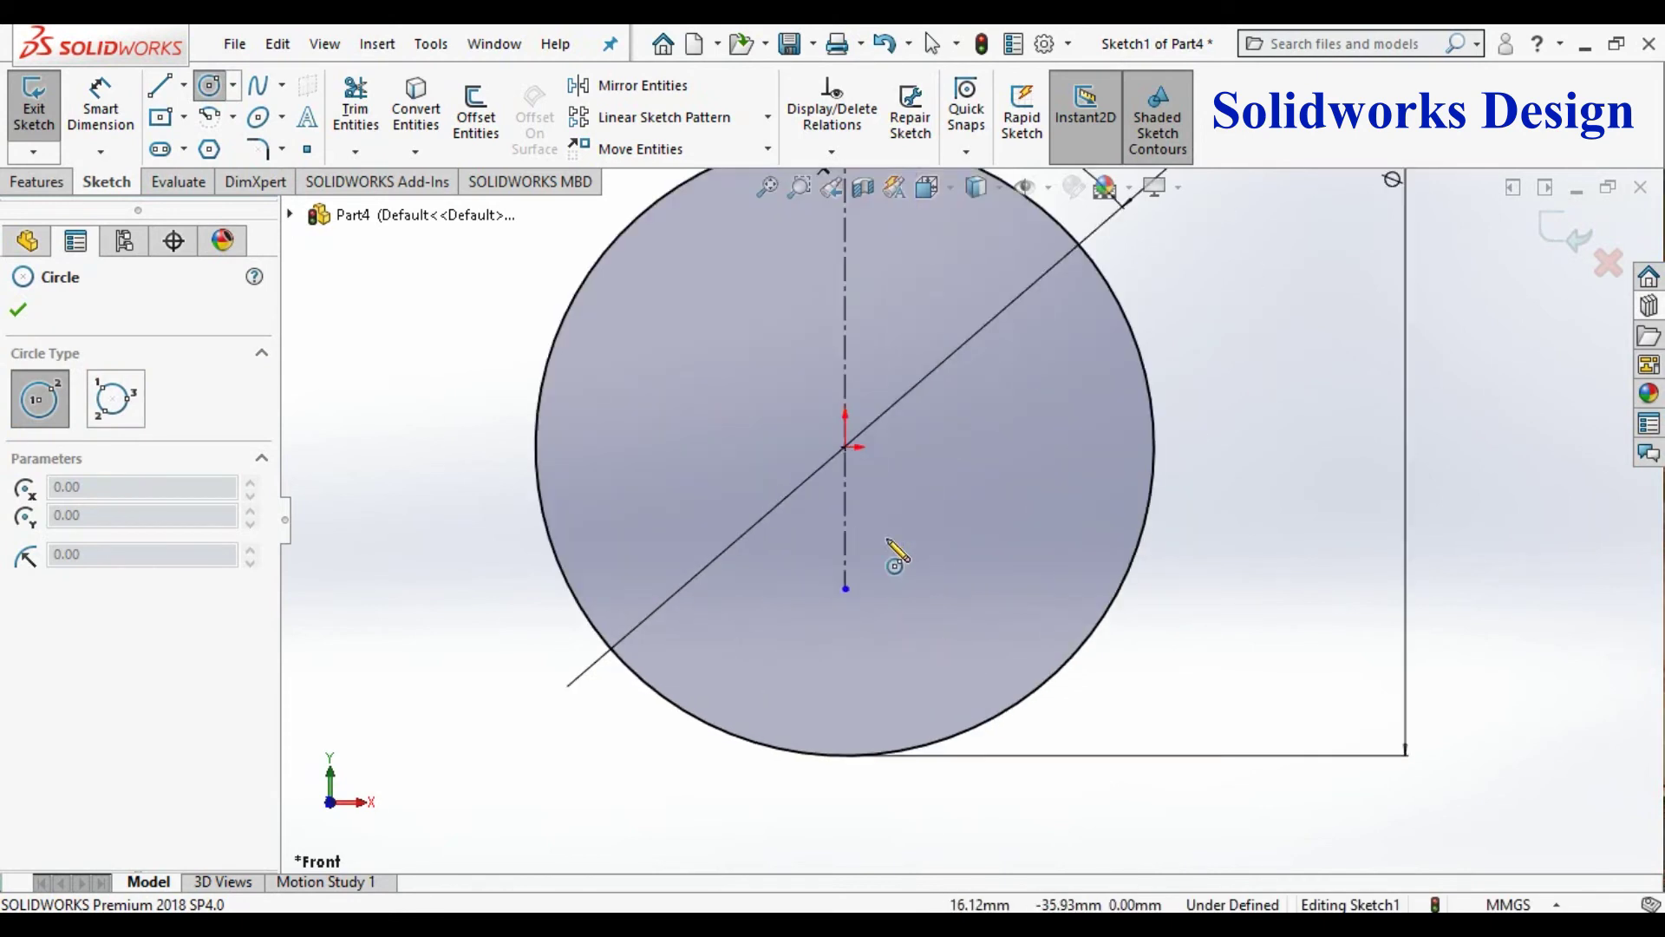
click(844, 446)
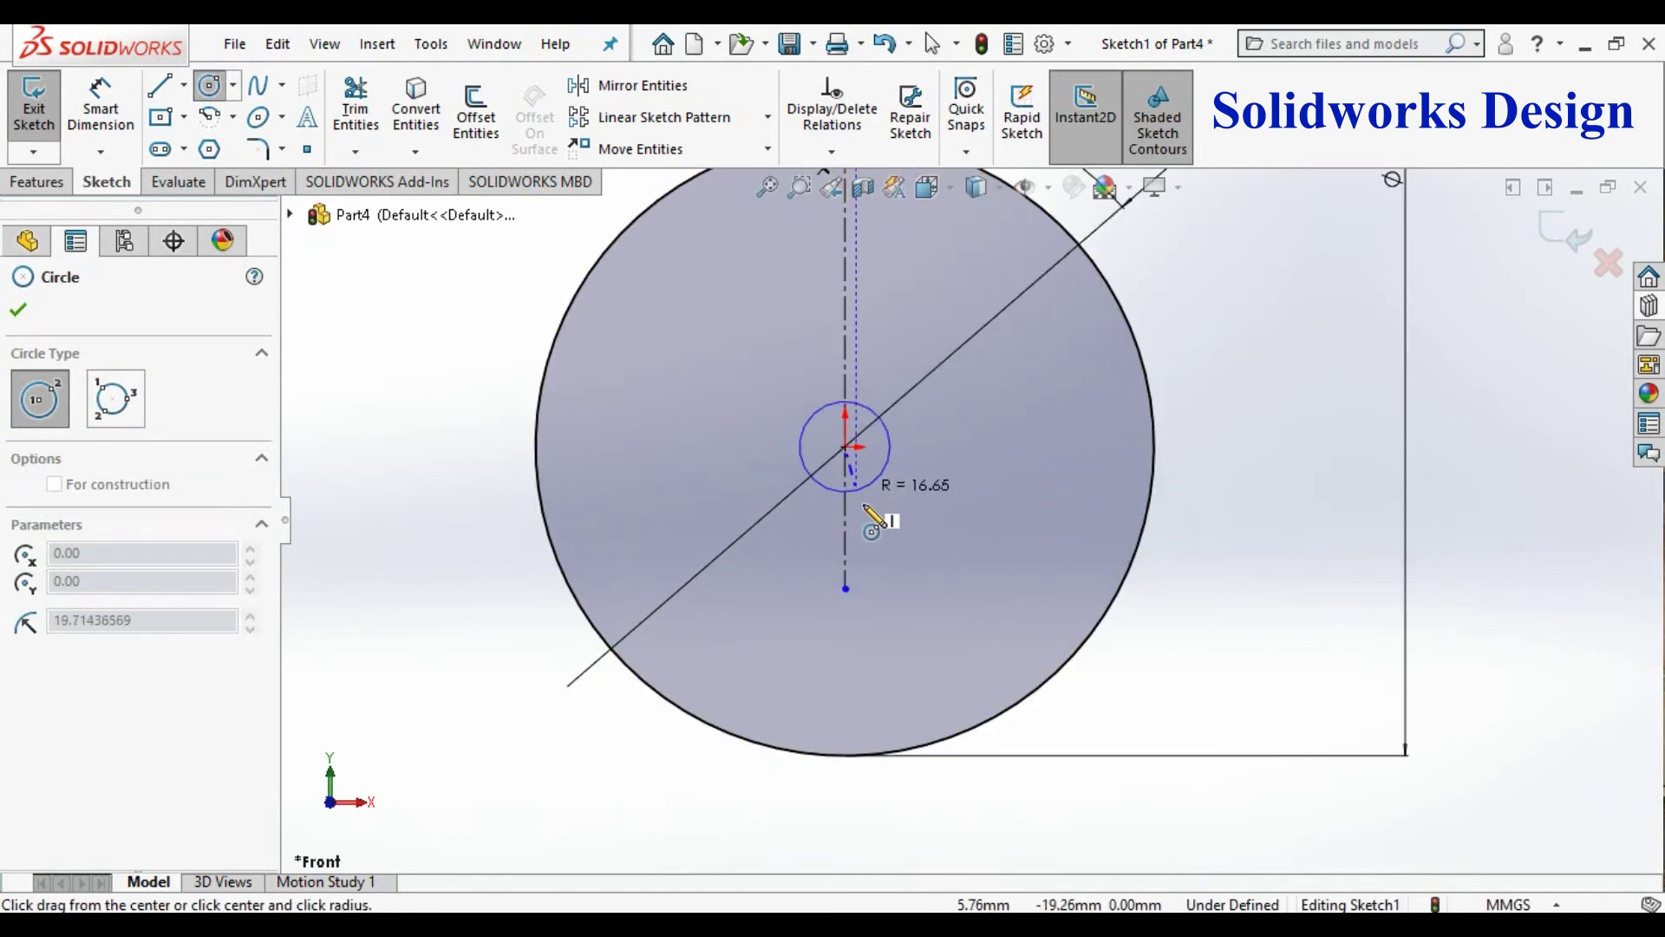
click(900, 575)
click(101, 109)
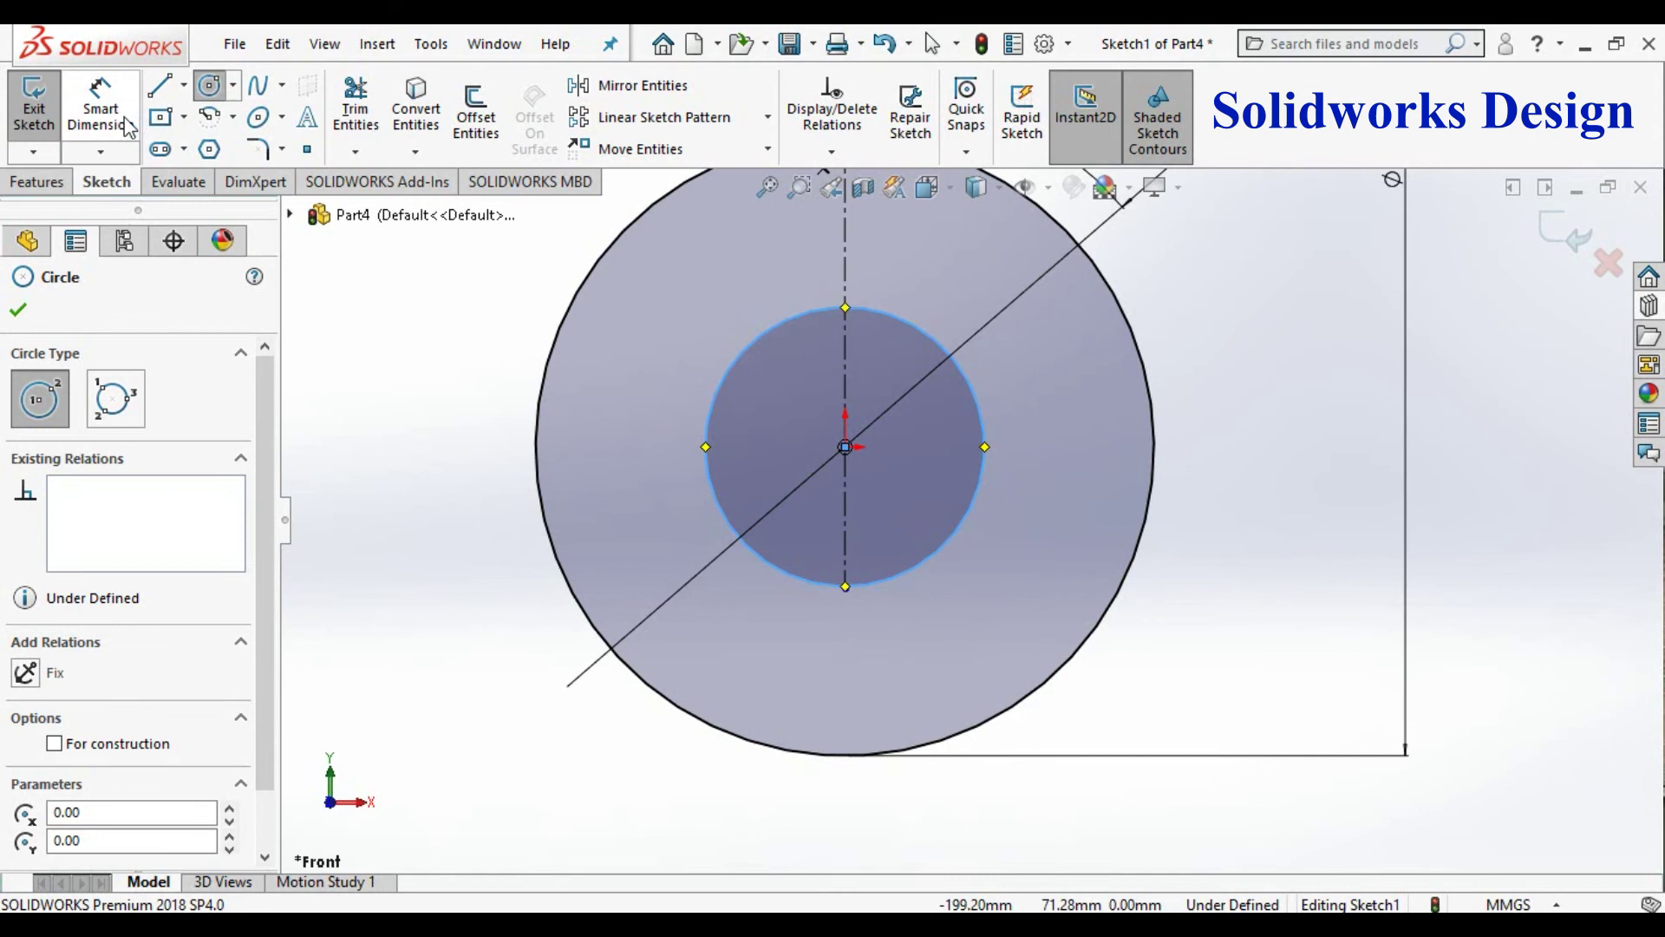
click(1002, 467)
click(1220, 385)
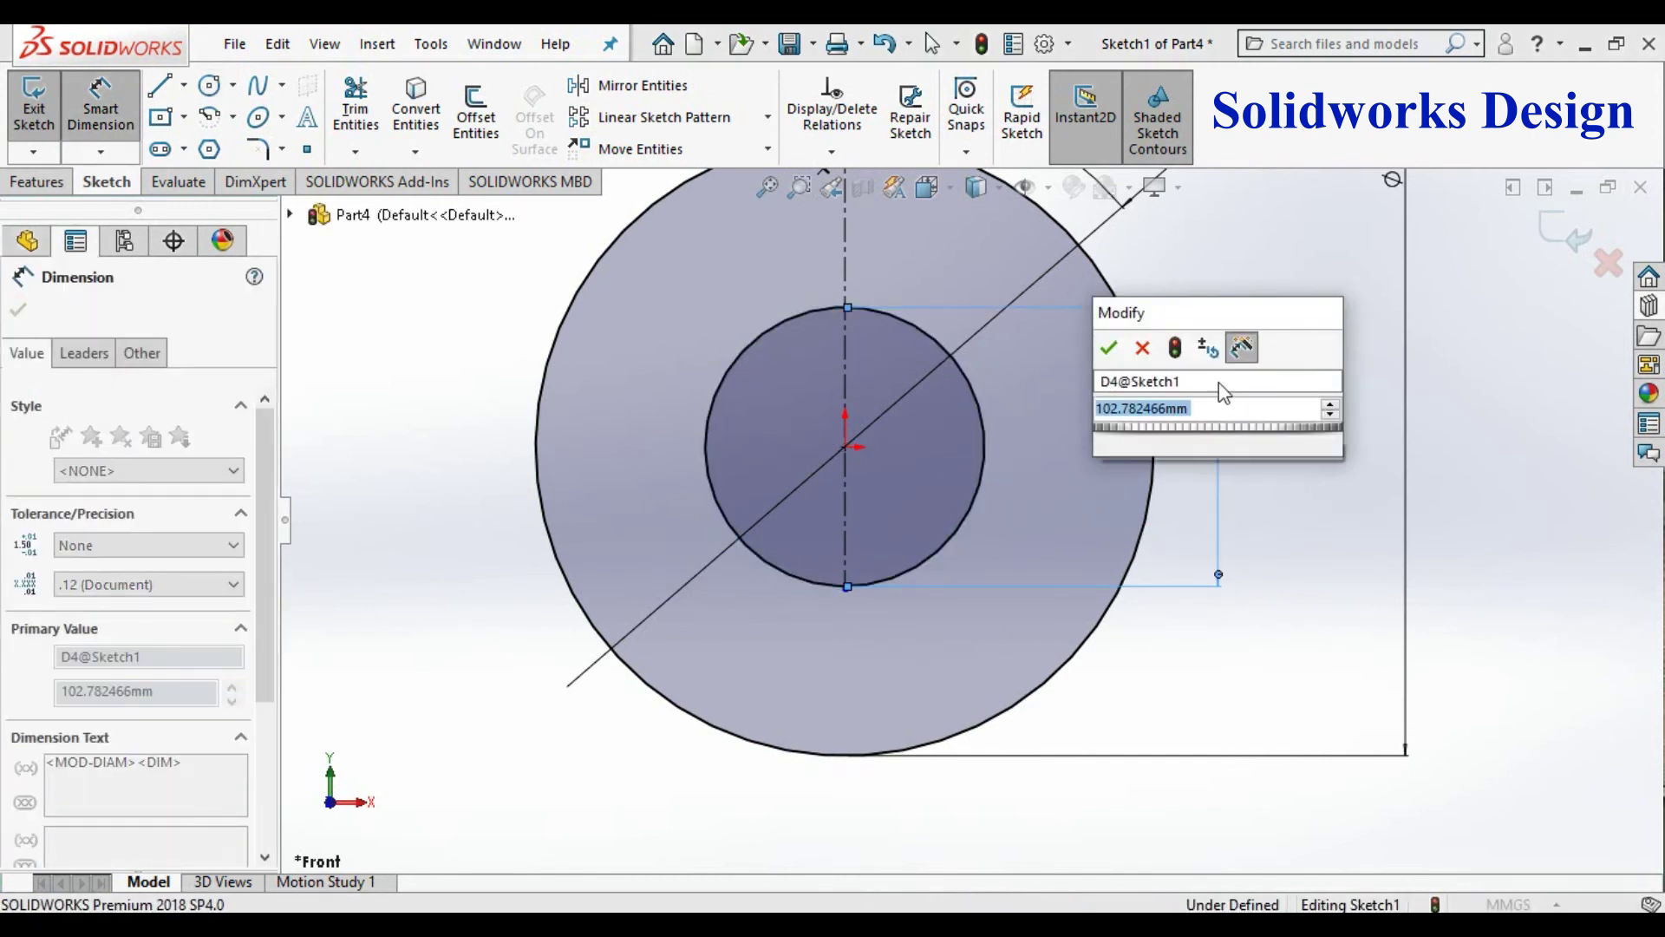
text(100)
key(Return)
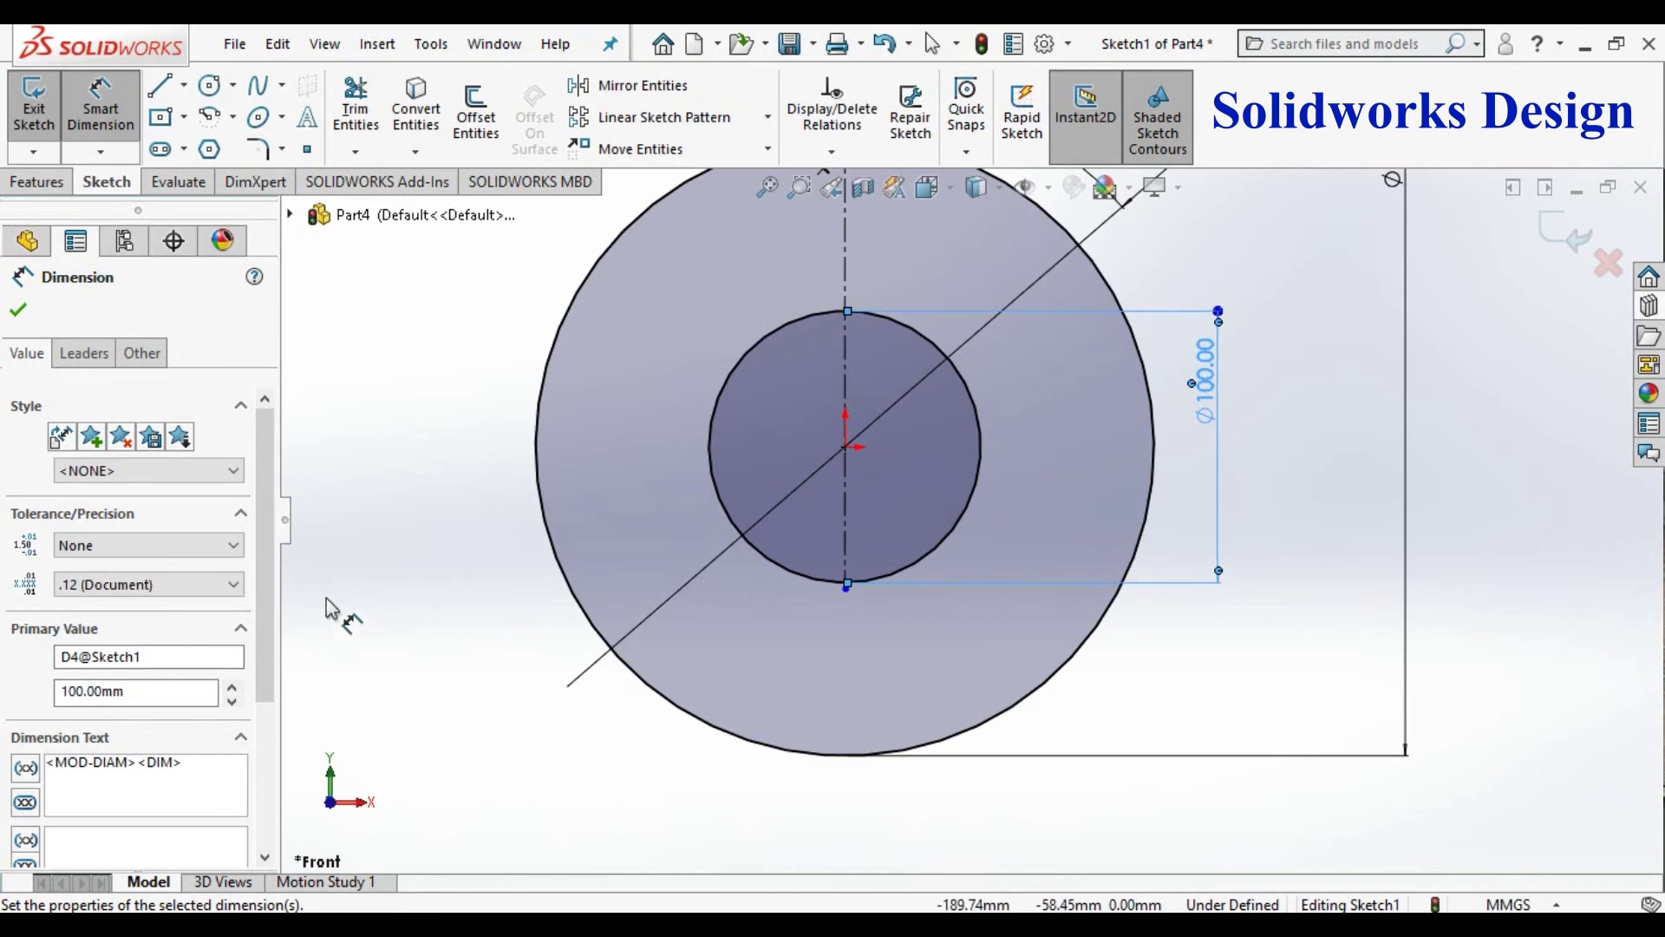
click(35, 181)
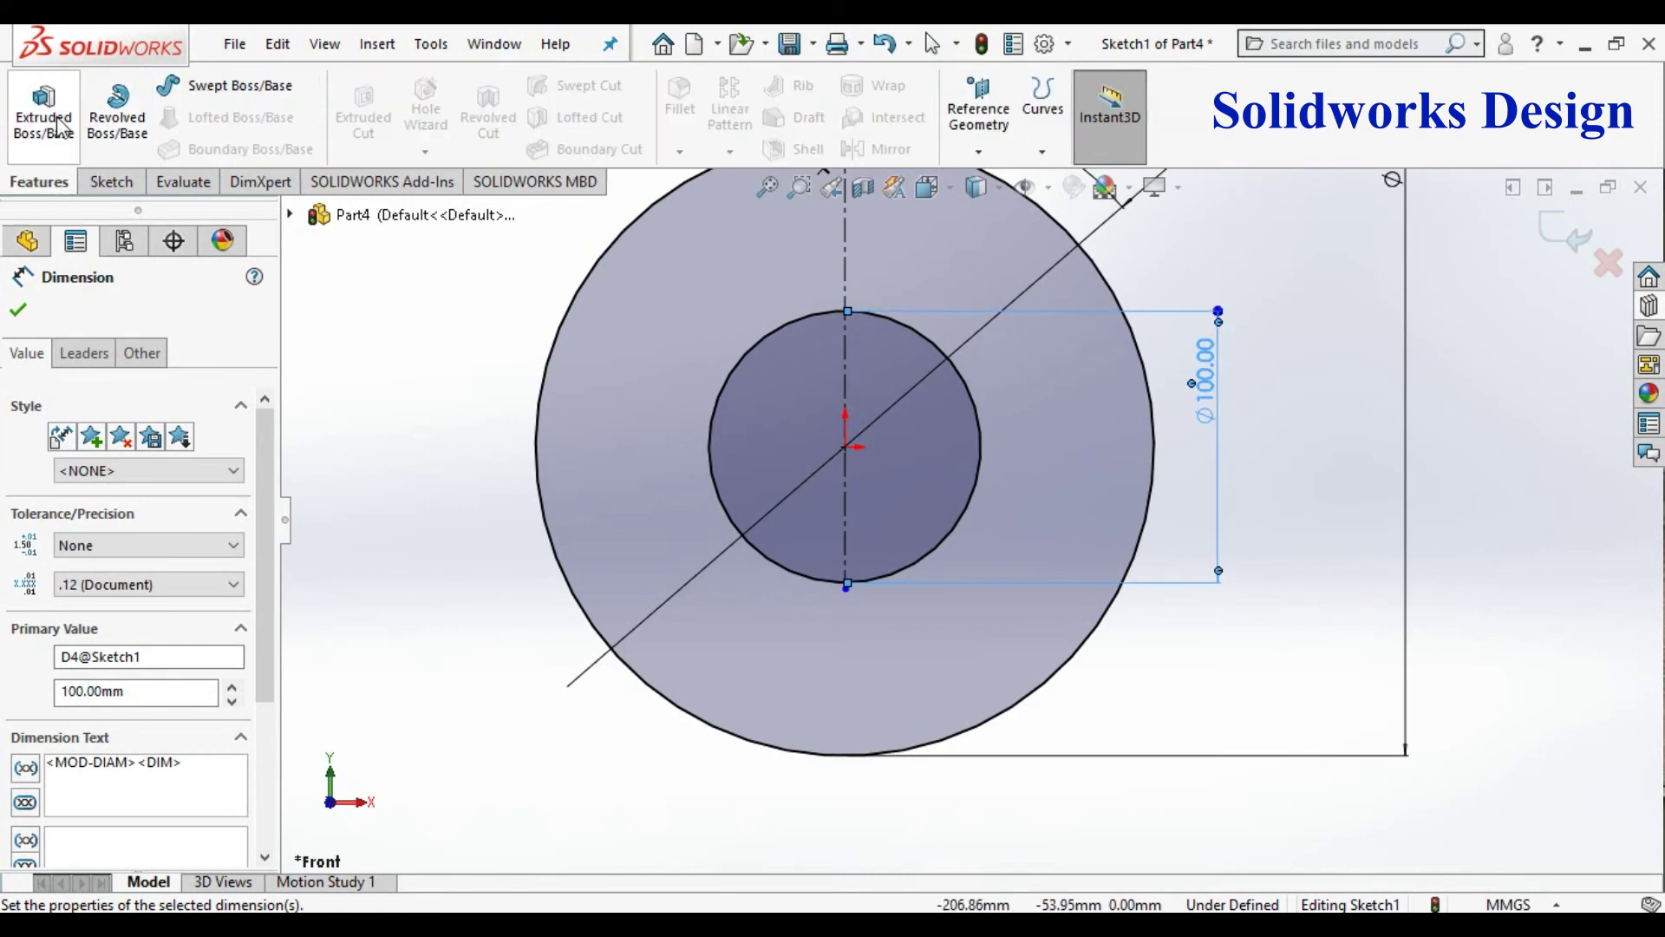
Step: Extrude the gear sketch 20 mm with the Mid Plane end condition
click(59, 124)
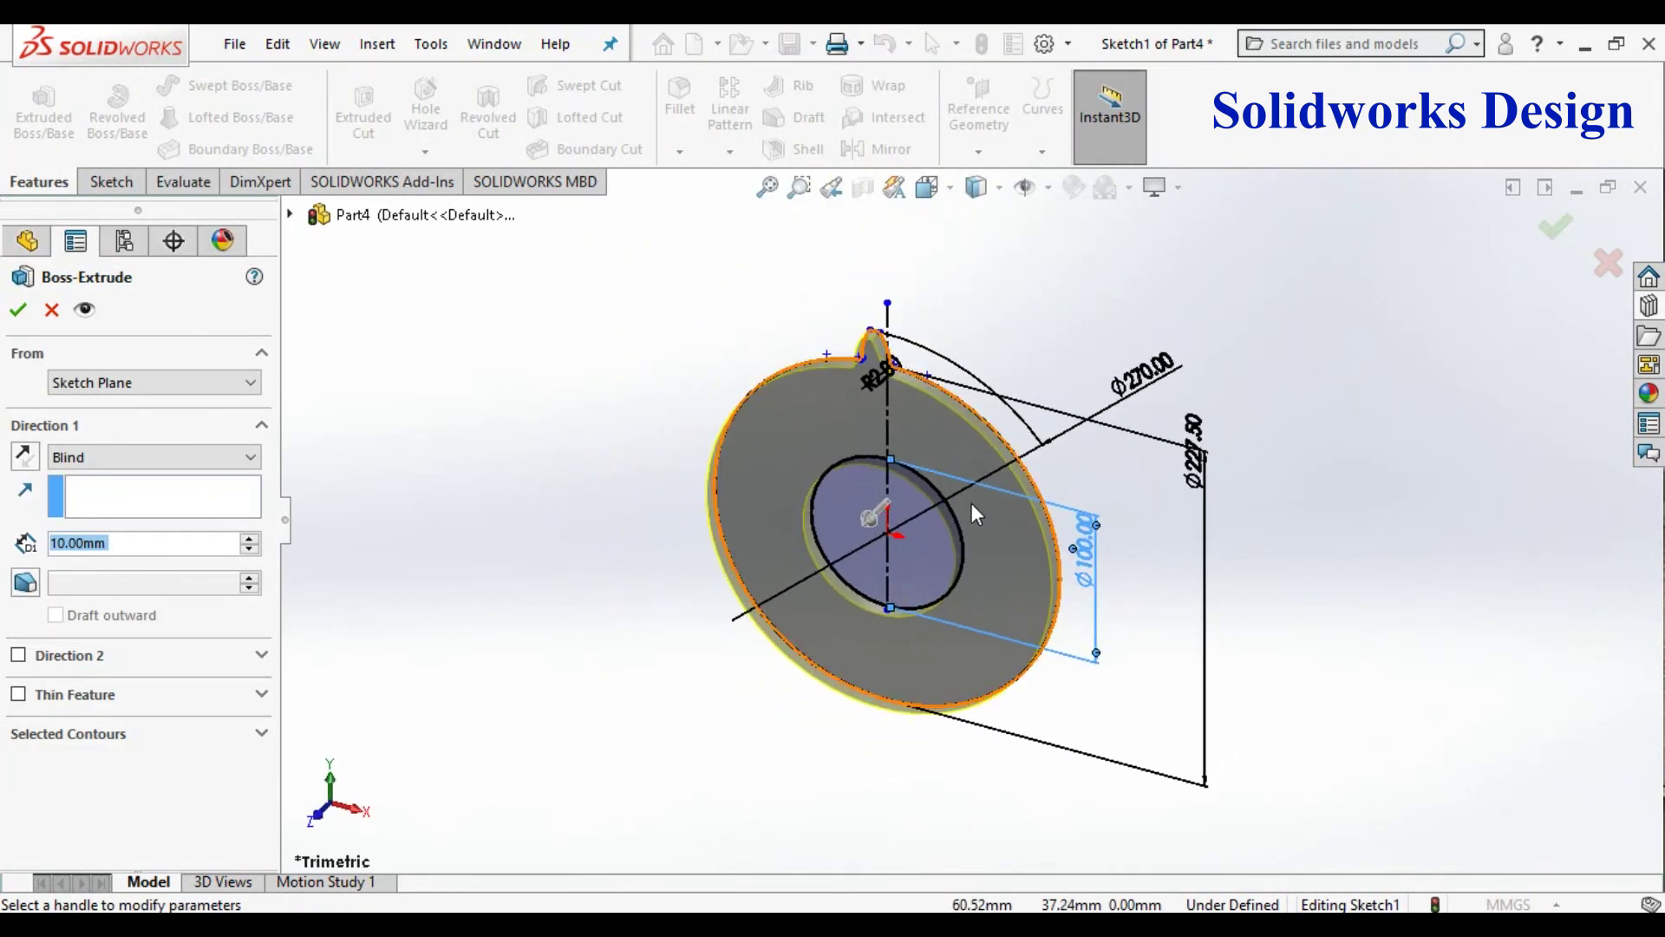
click(184, 463)
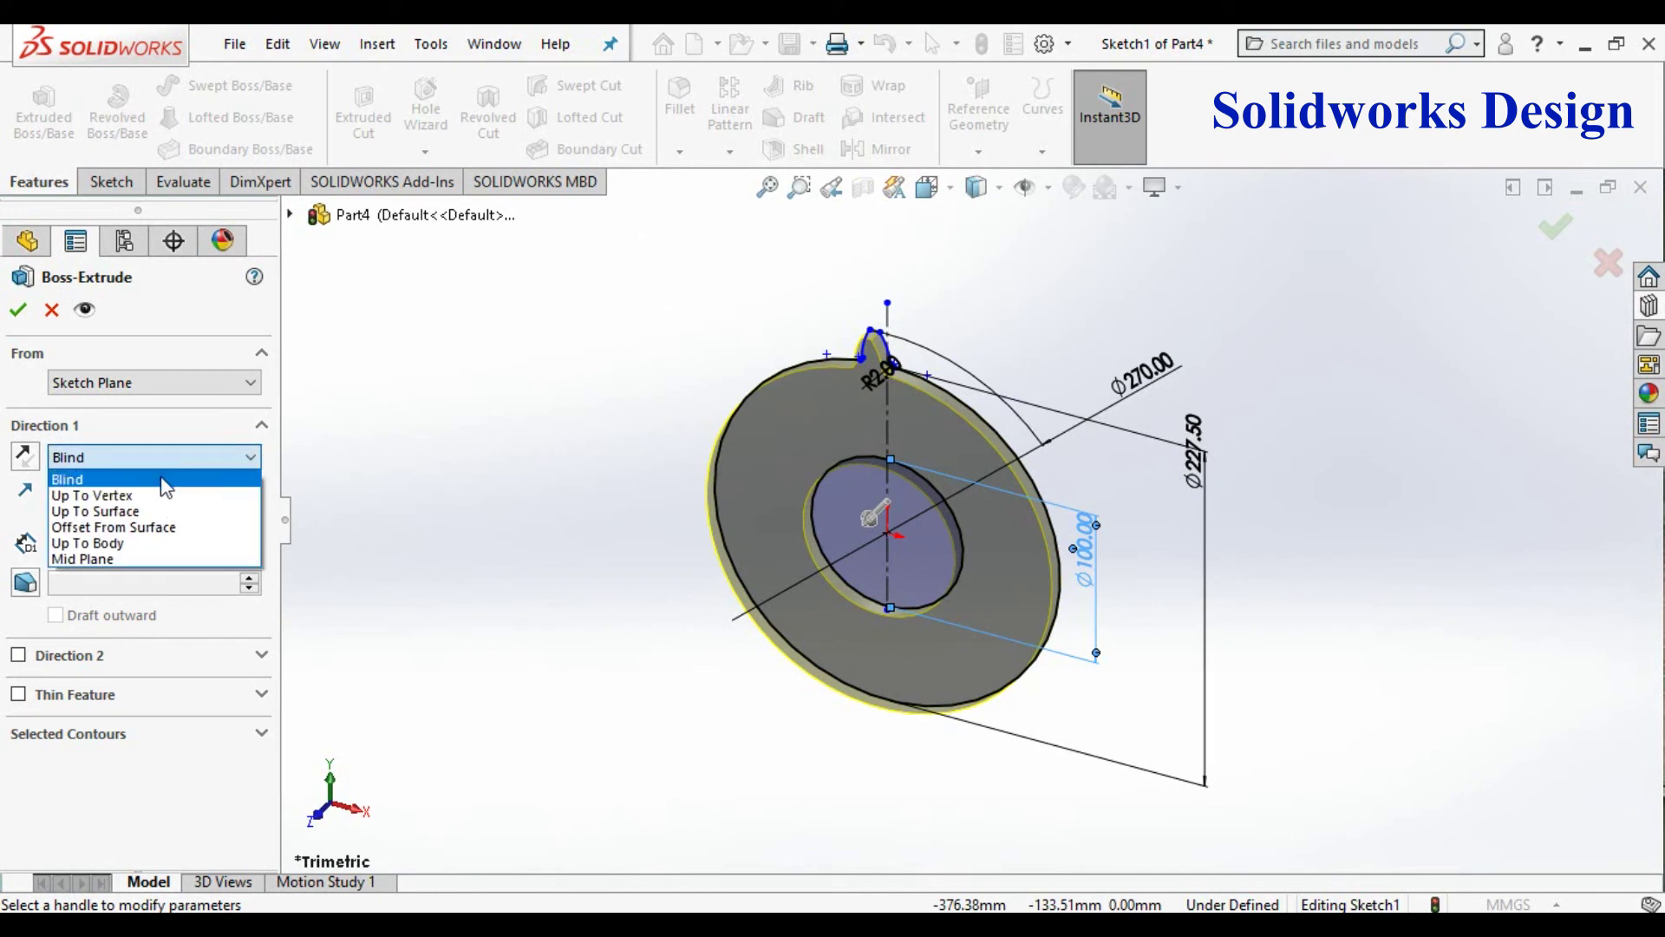
click(125, 552)
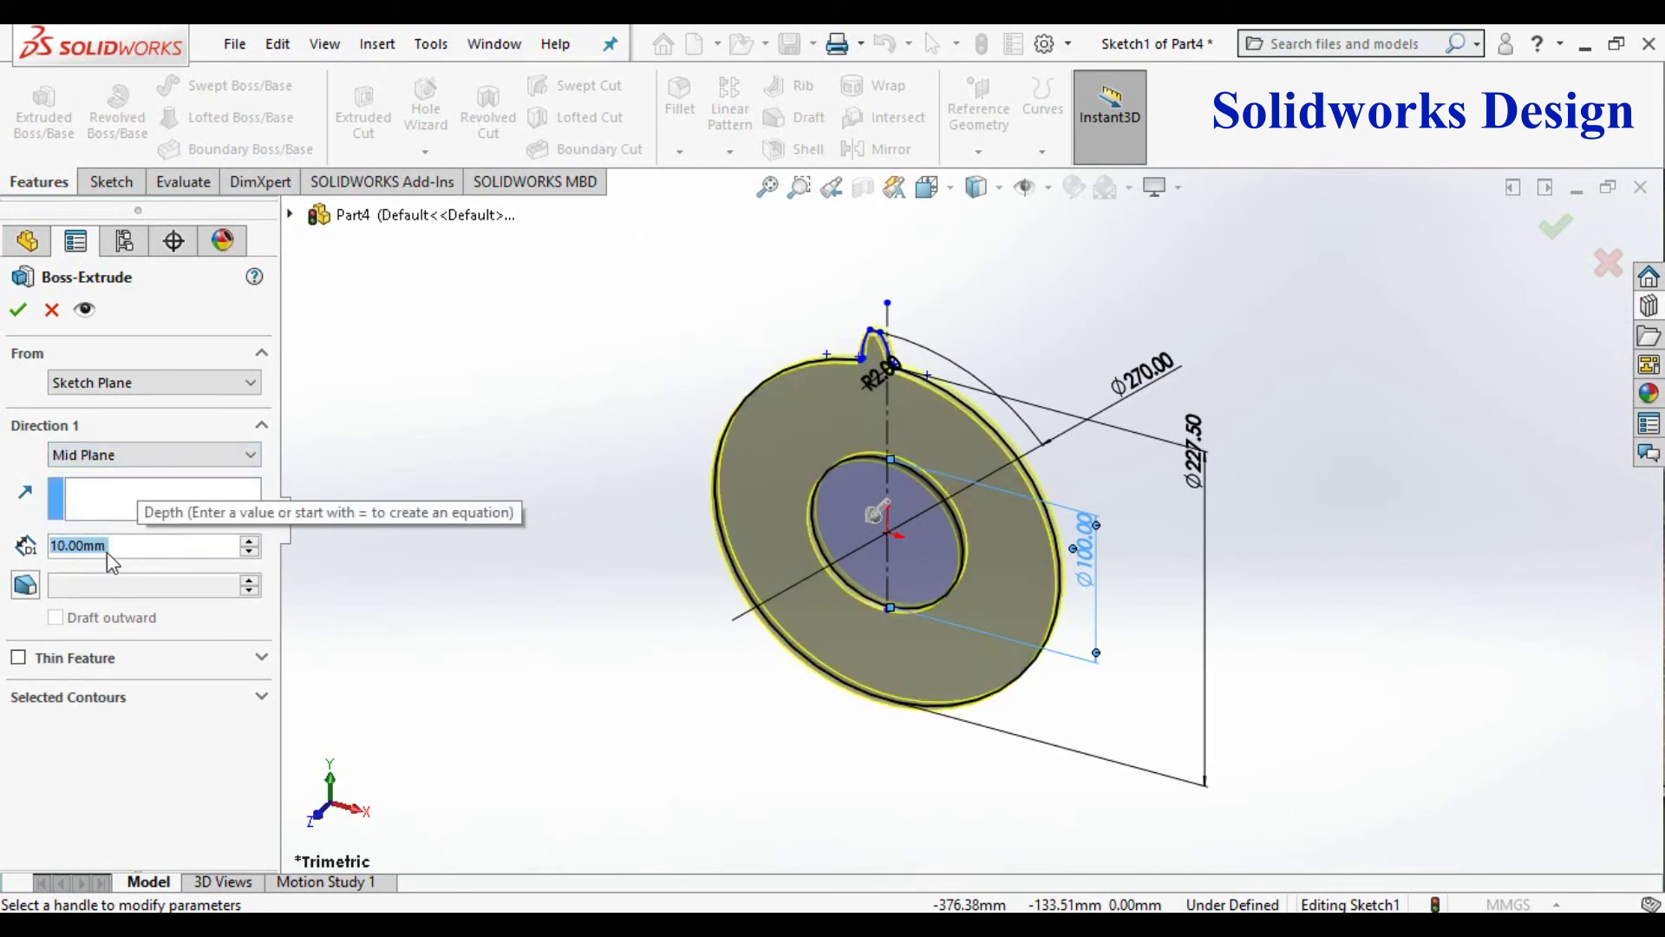
text(20)
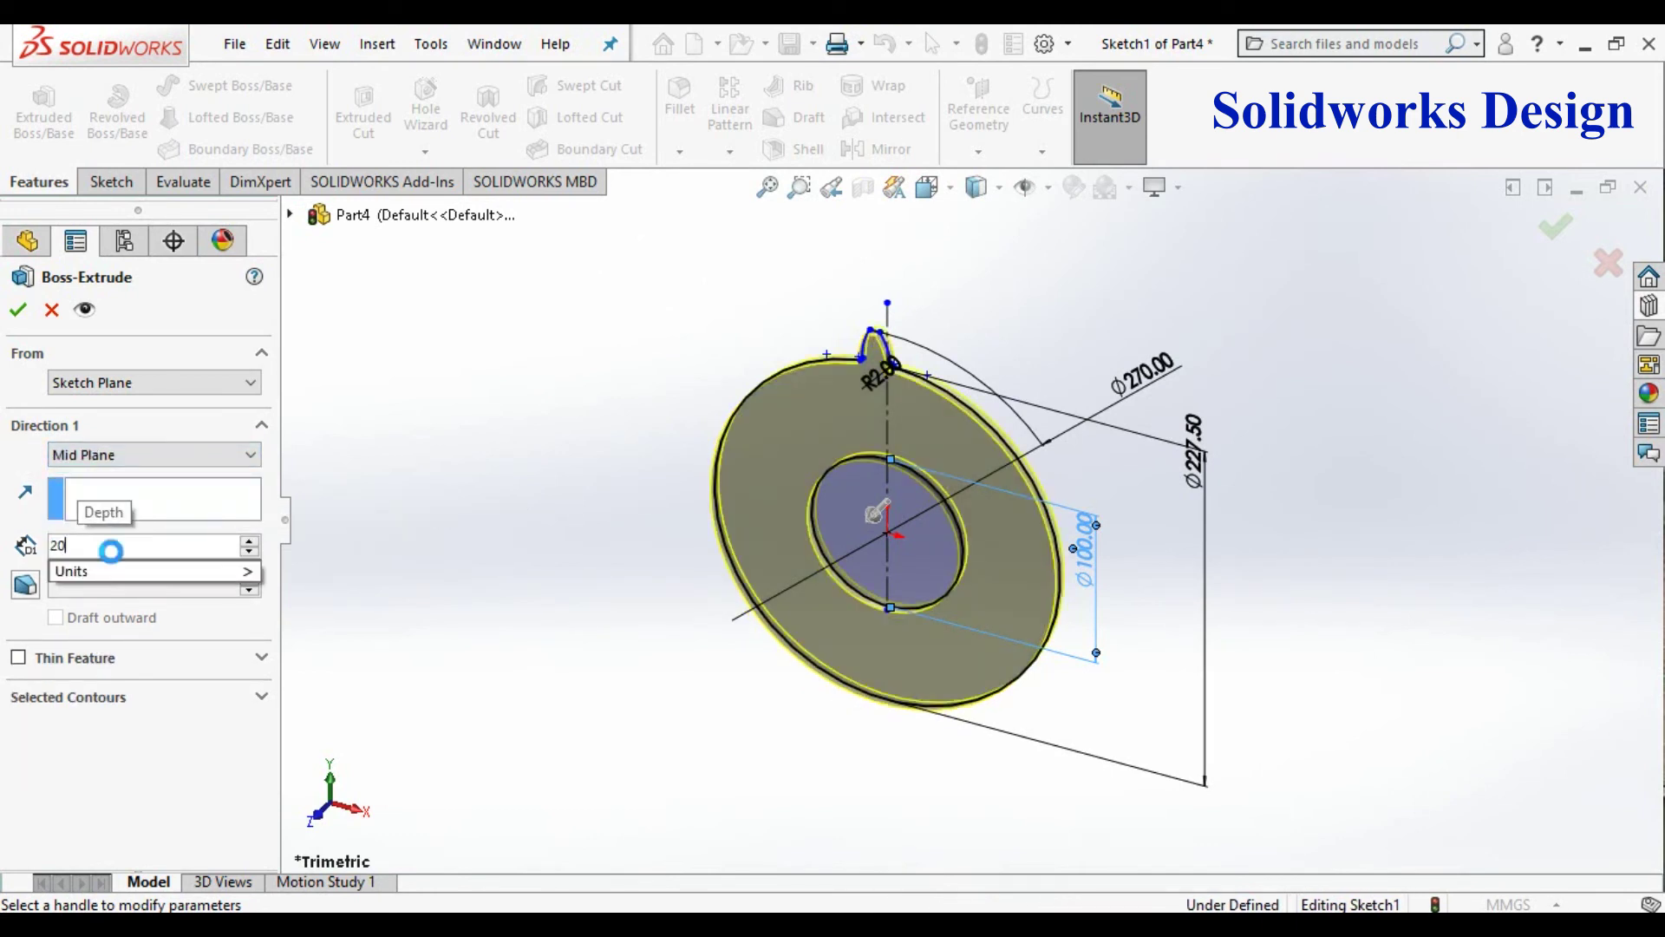
key(Return)
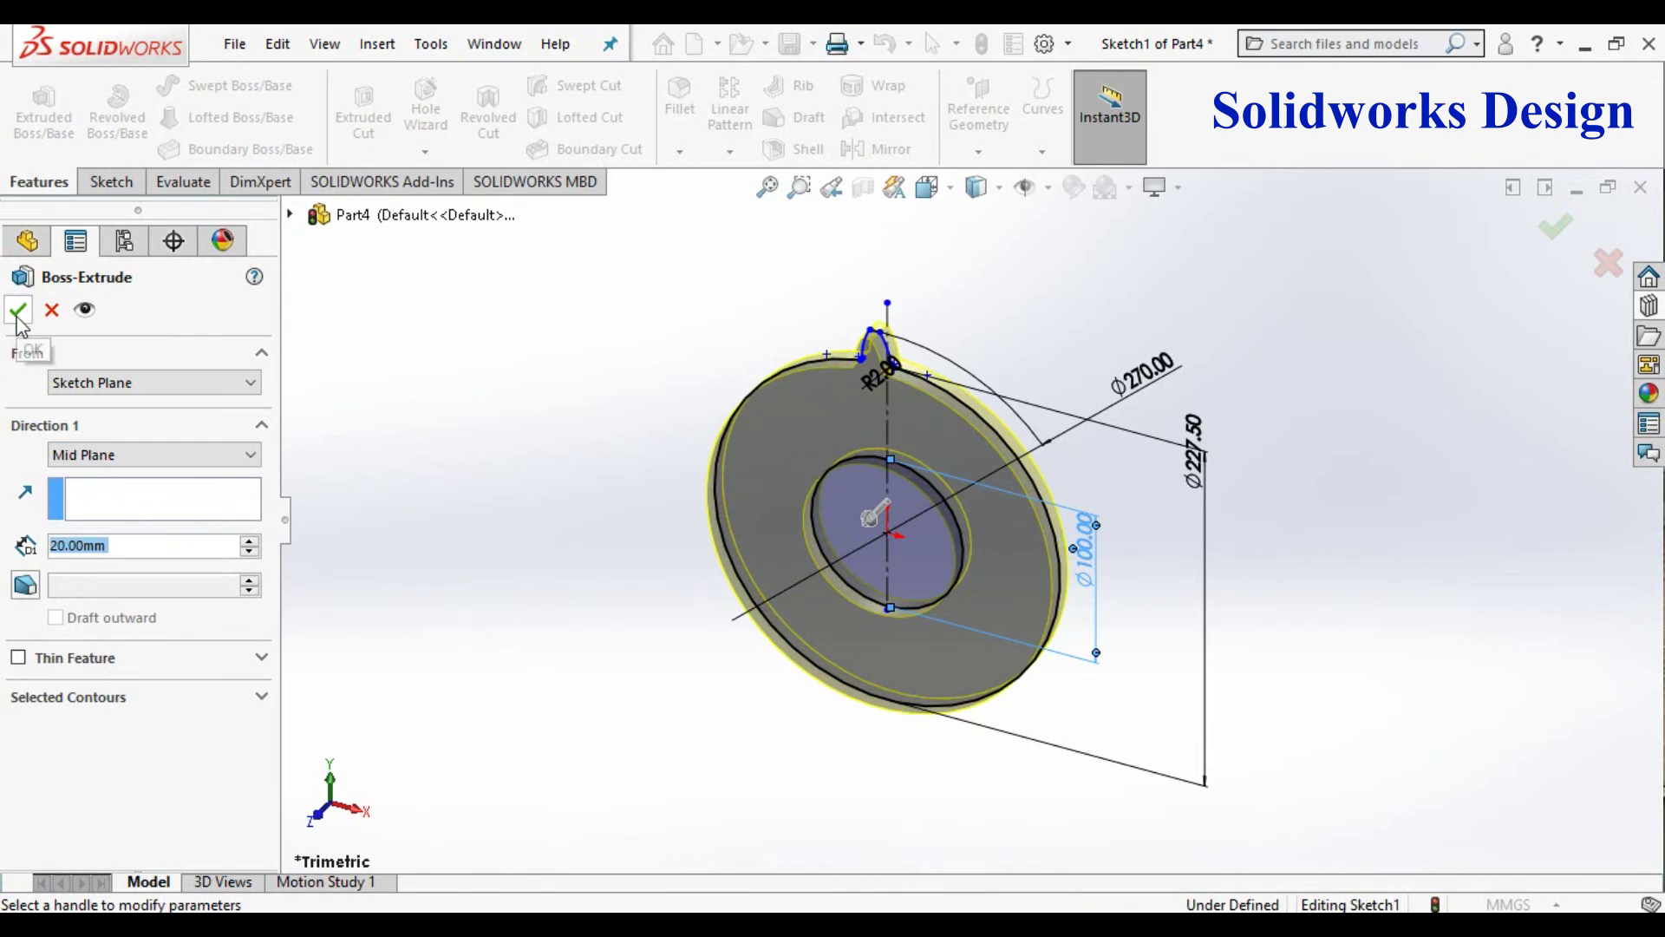
click(18, 314)
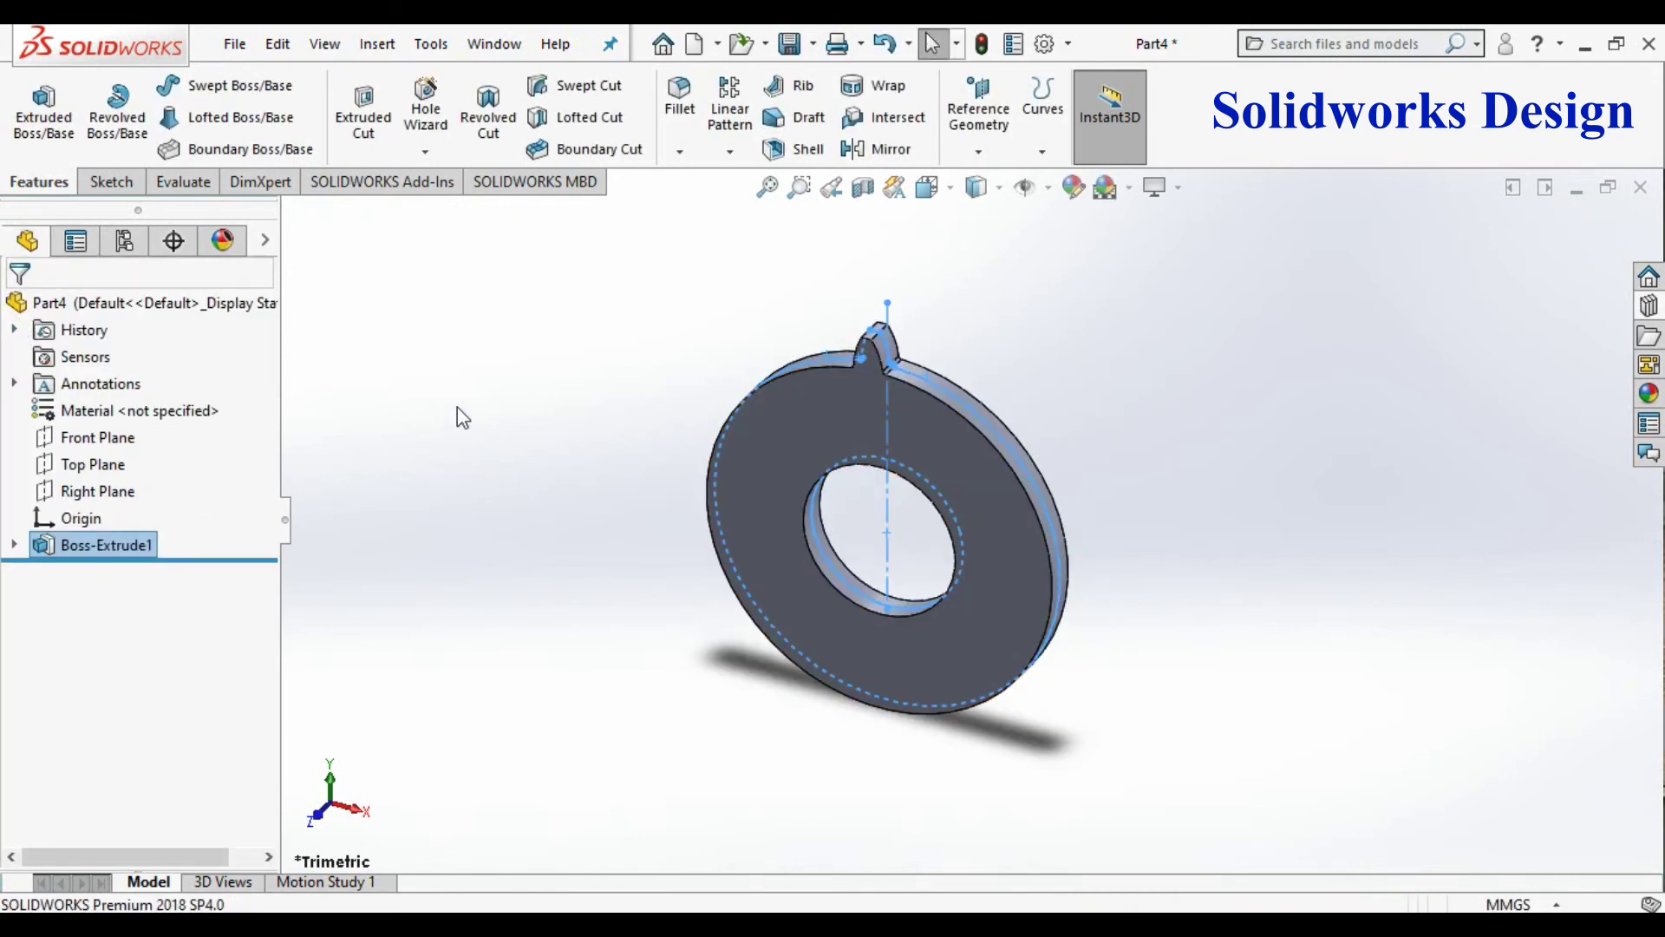
Step: Start a circular pattern and remove Boss-Extrude1 from its selection
click(729, 152)
click(763, 209)
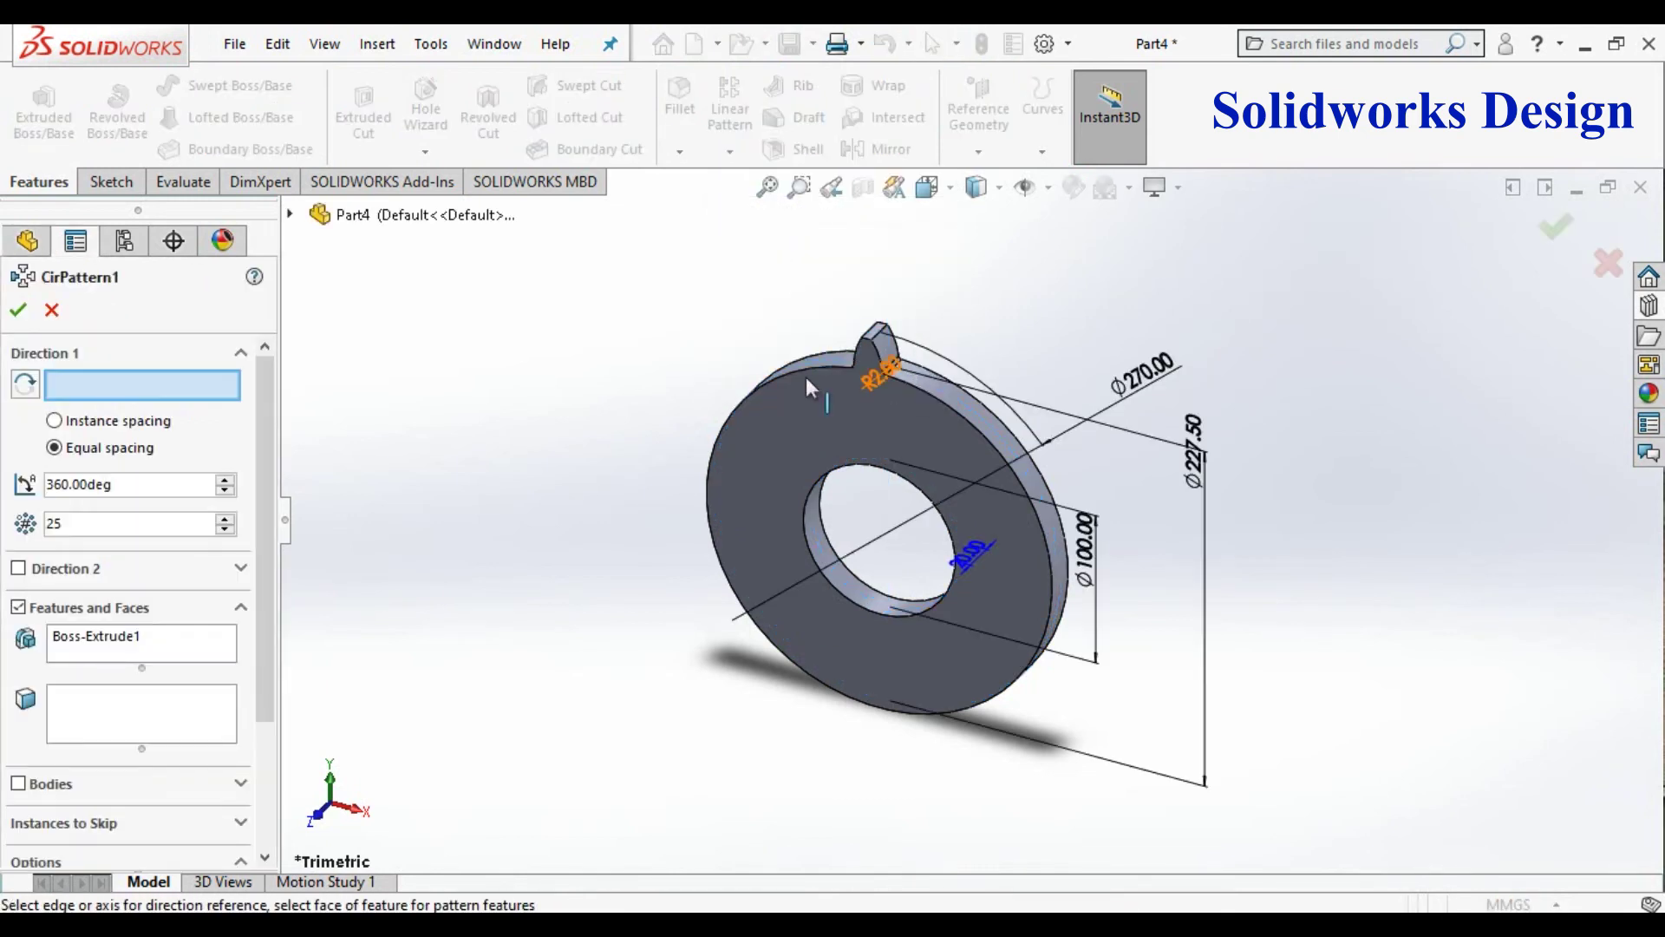
click(142, 647)
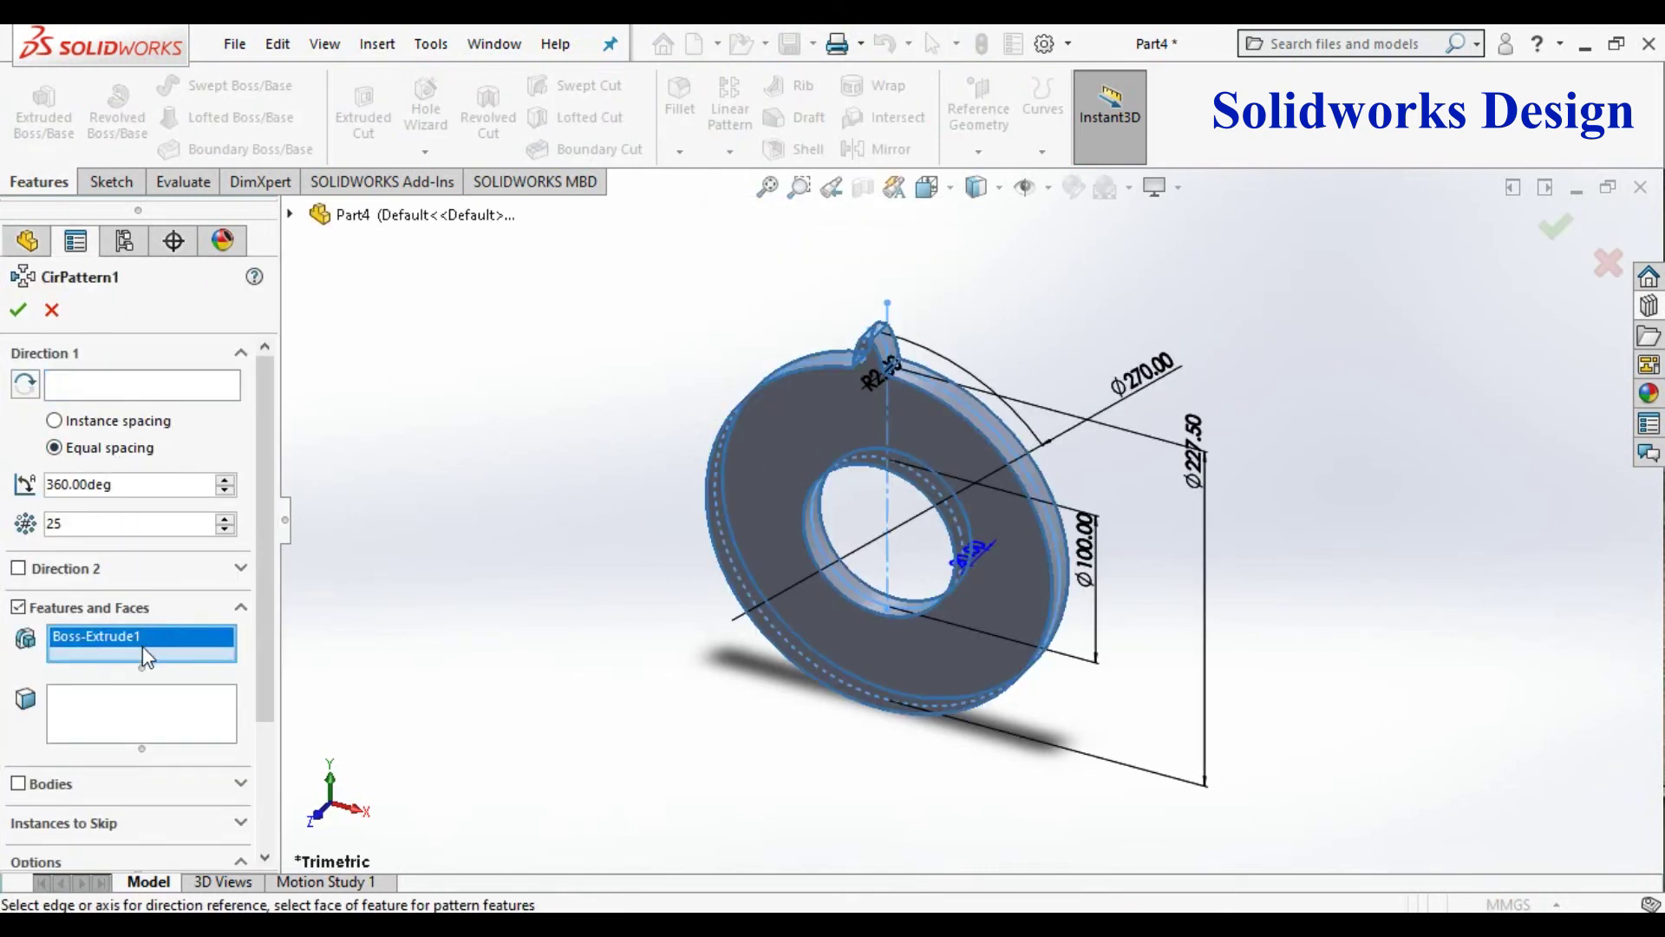
right_click(142, 647)
click(182, 692)
click(135, 724)
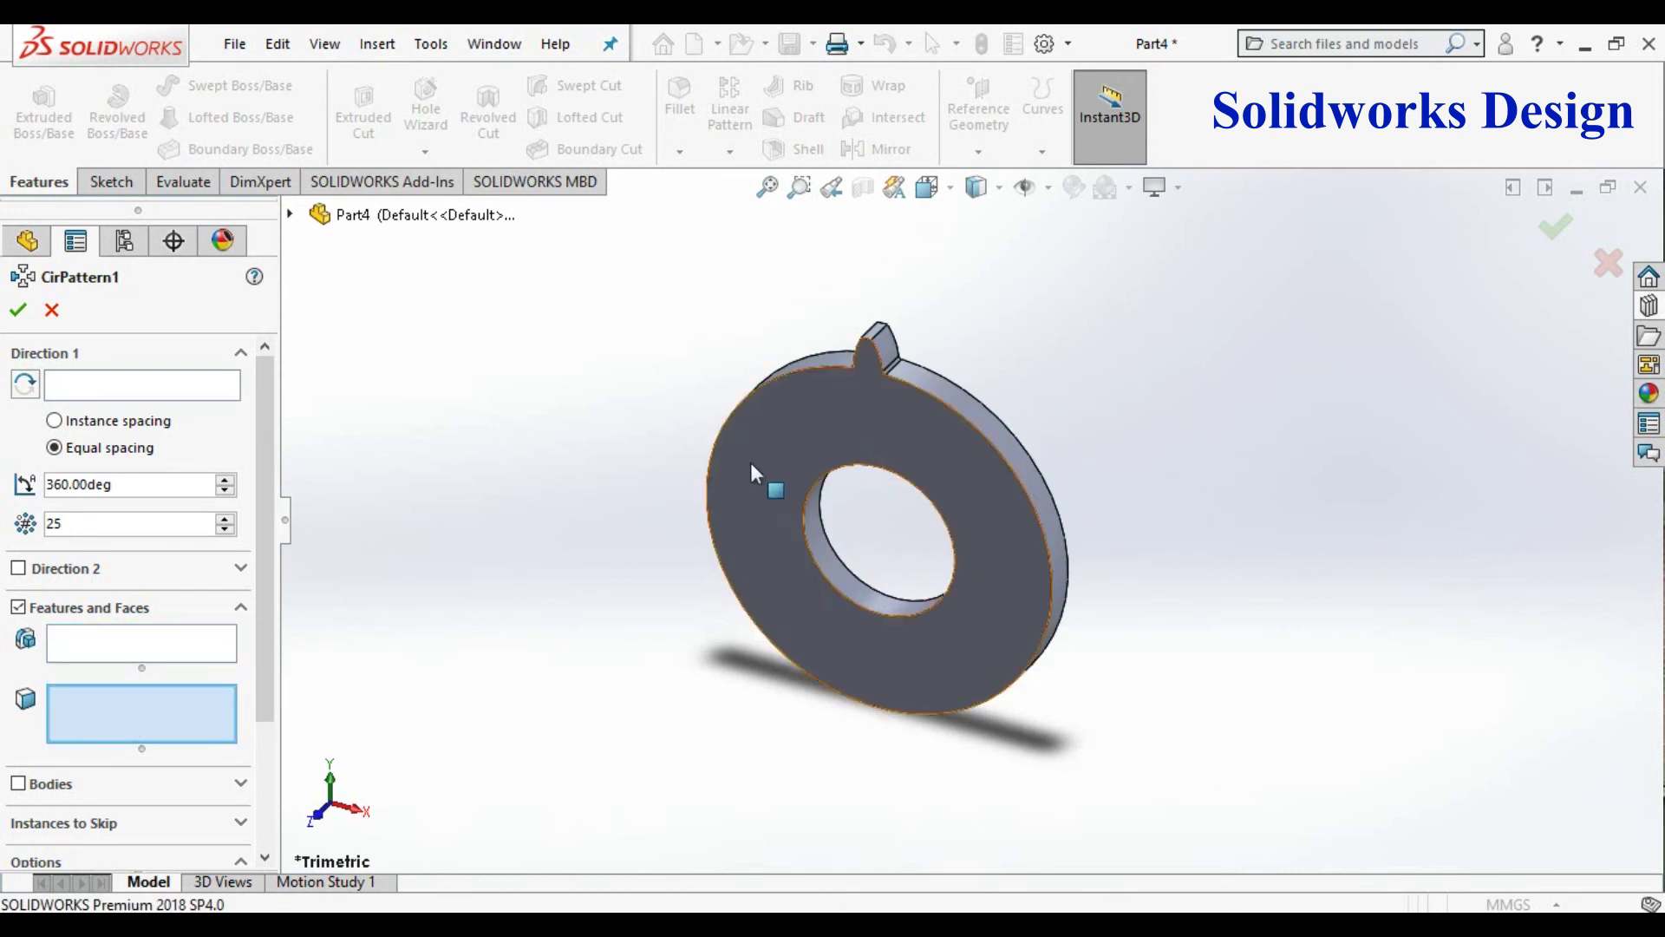
Step: Select the five tooth faces for the pattern, orbiting to reach the far side
scroll(1011, 309, down, 1)
scroll(925, 369, down, 1)
scroll(895, 408, down, 2)
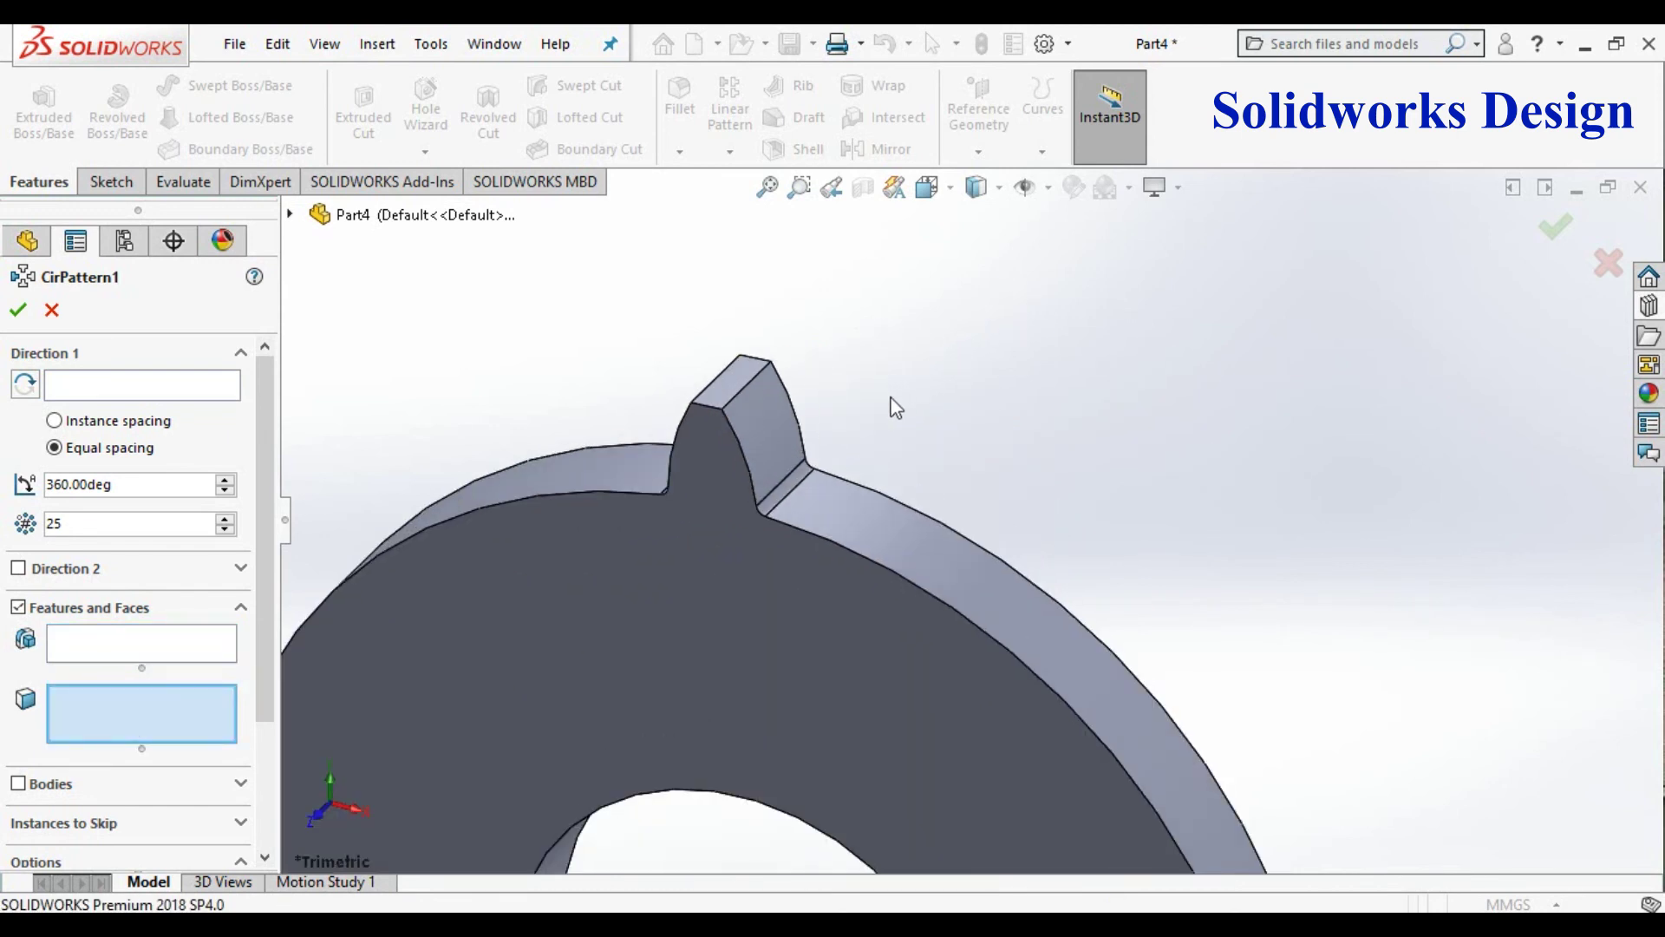
click(777, 426)
click(792, 488)
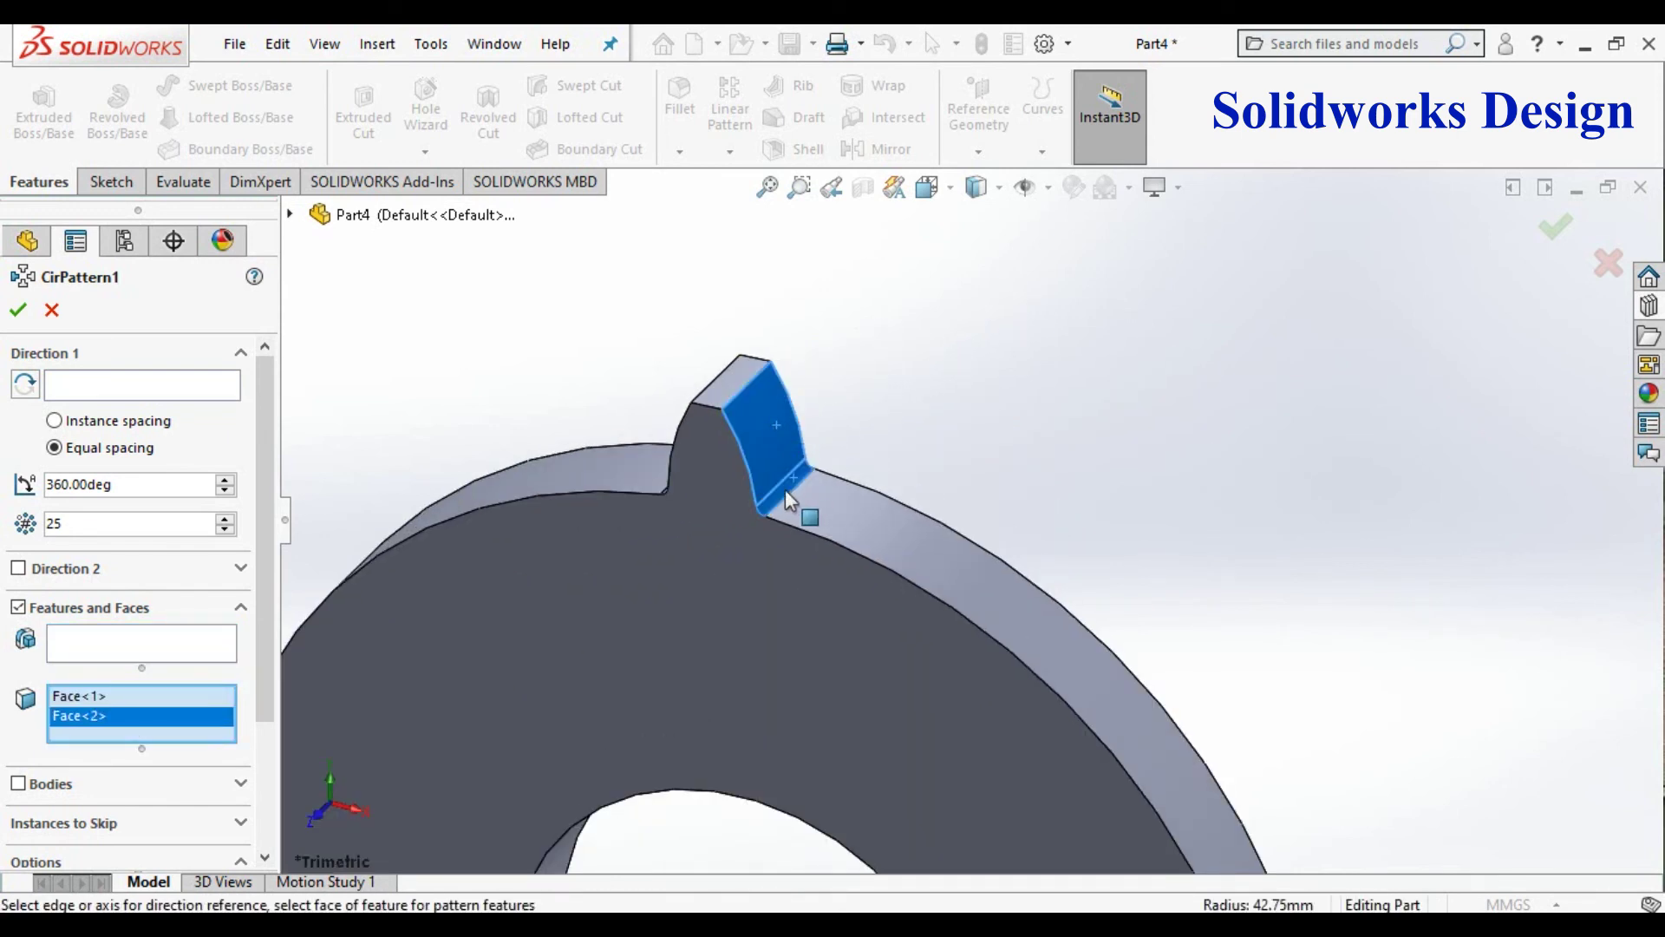
click(736, 383)
right_click(1218, 300)
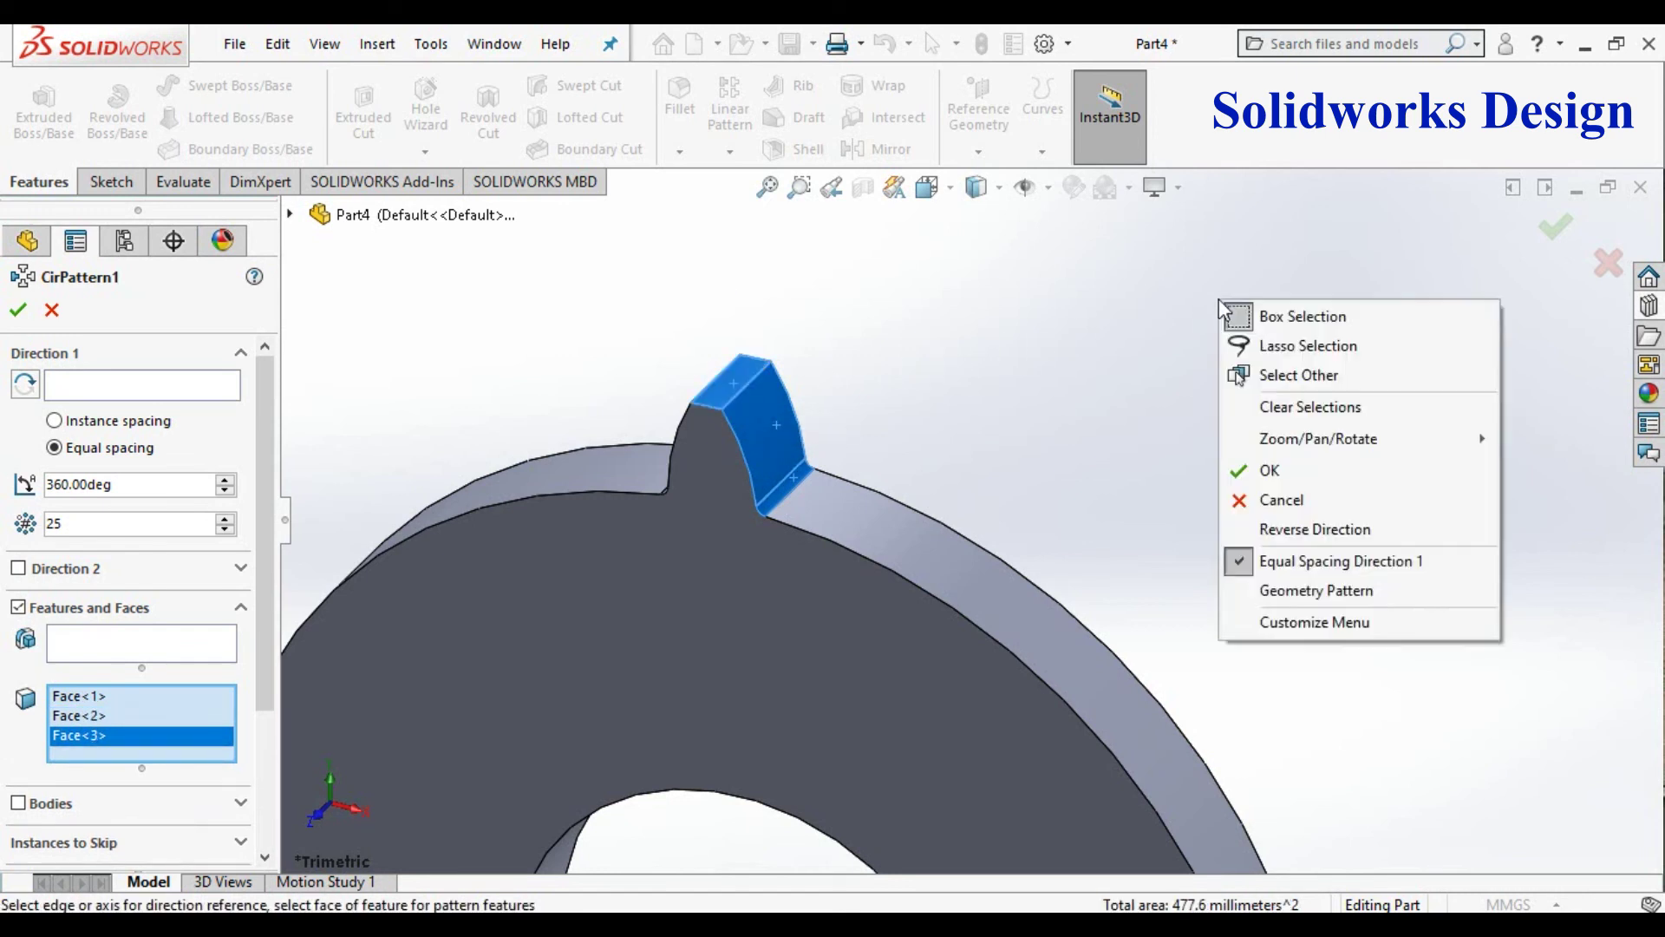
mouse_move(1318, 439)
click(1058, 563)
drag(1004, 446, 1085, 465)
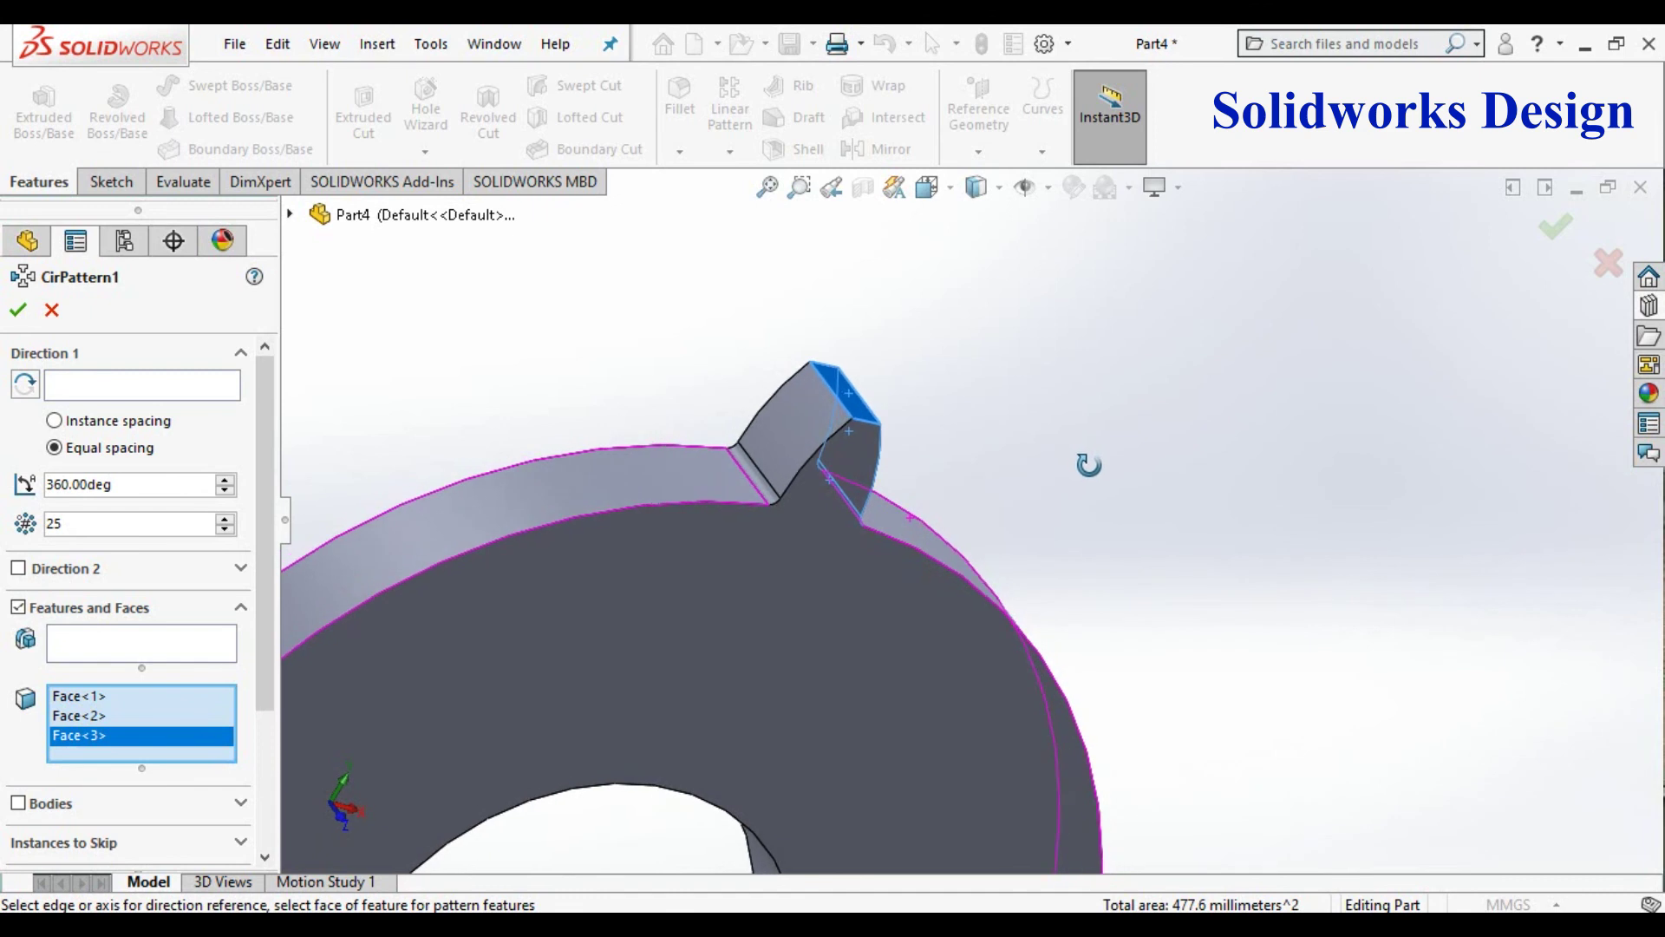
right_click(1163, 339)
click(1214, 470)
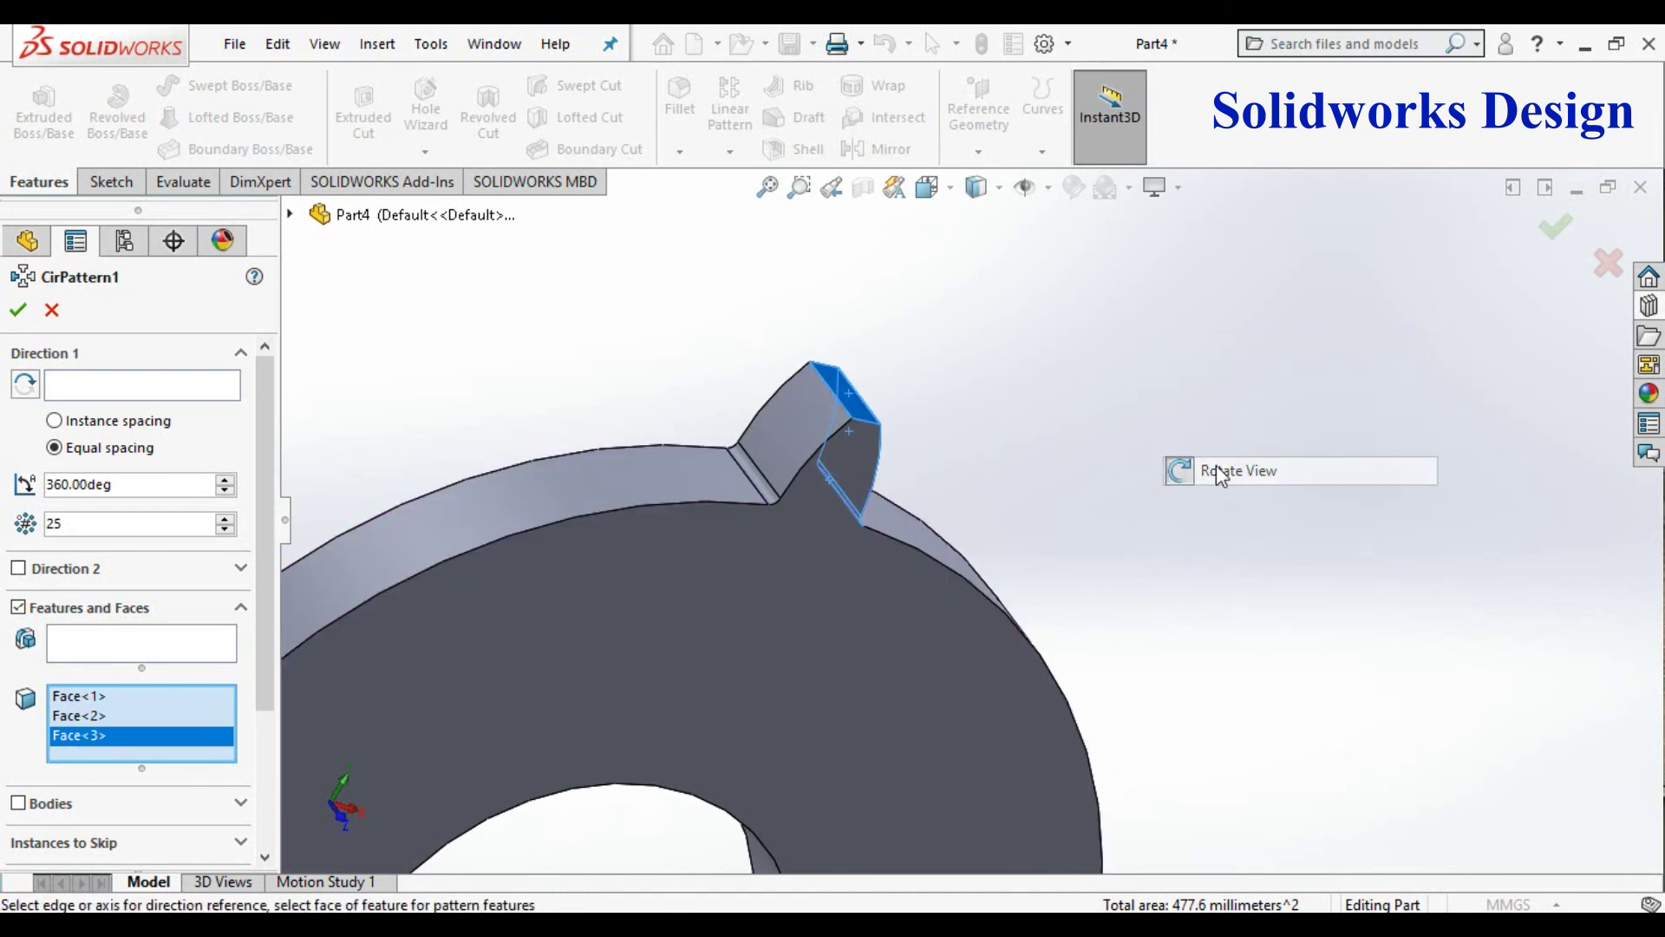
click(814, 434)
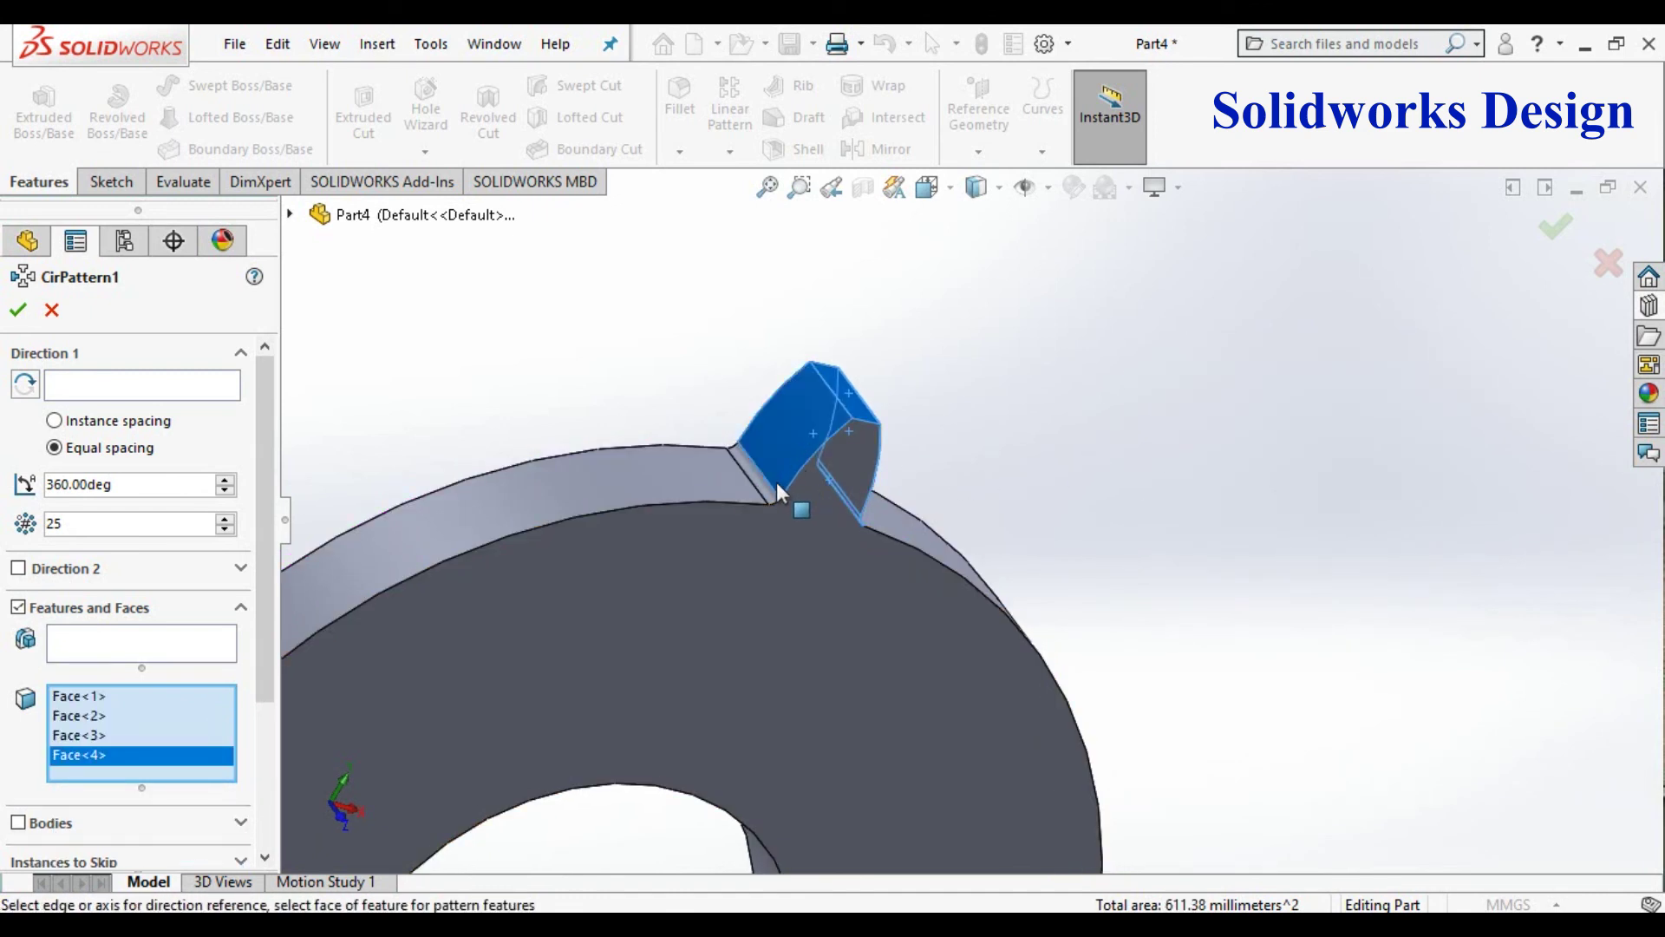
click(763, 486)
scroll(1261, 425, up, 3)
scroll(1272, 427, up, 3)
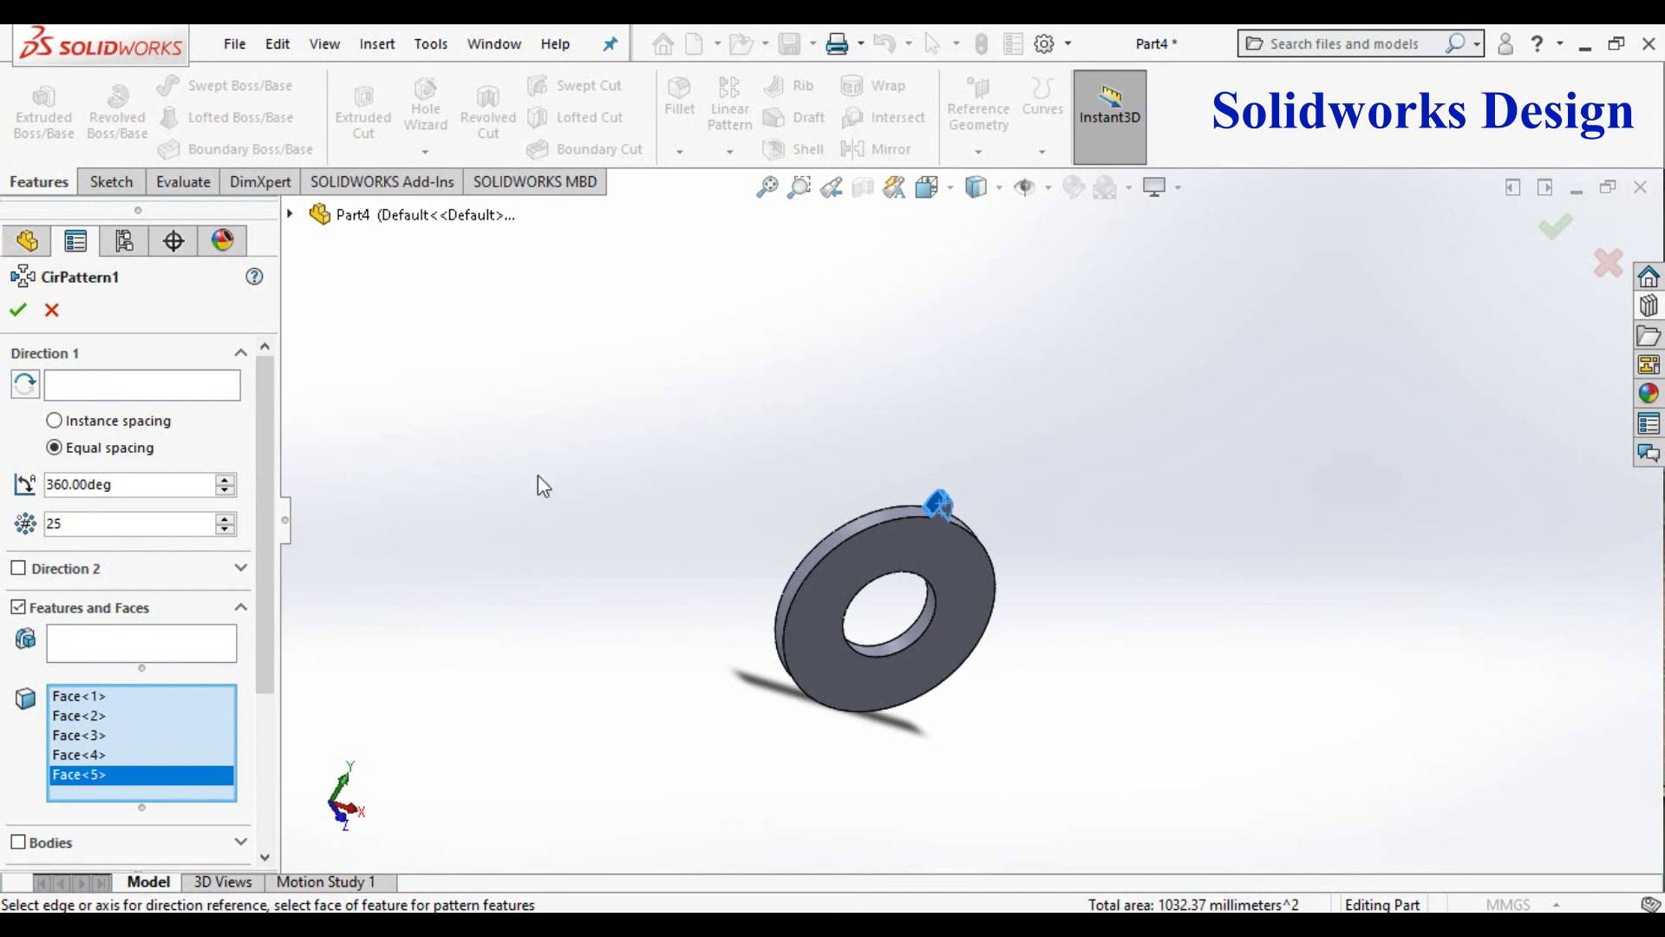
Step: Pattern the tooth around the ring's outer edge: 25 instances over 360°
click(149, 388)
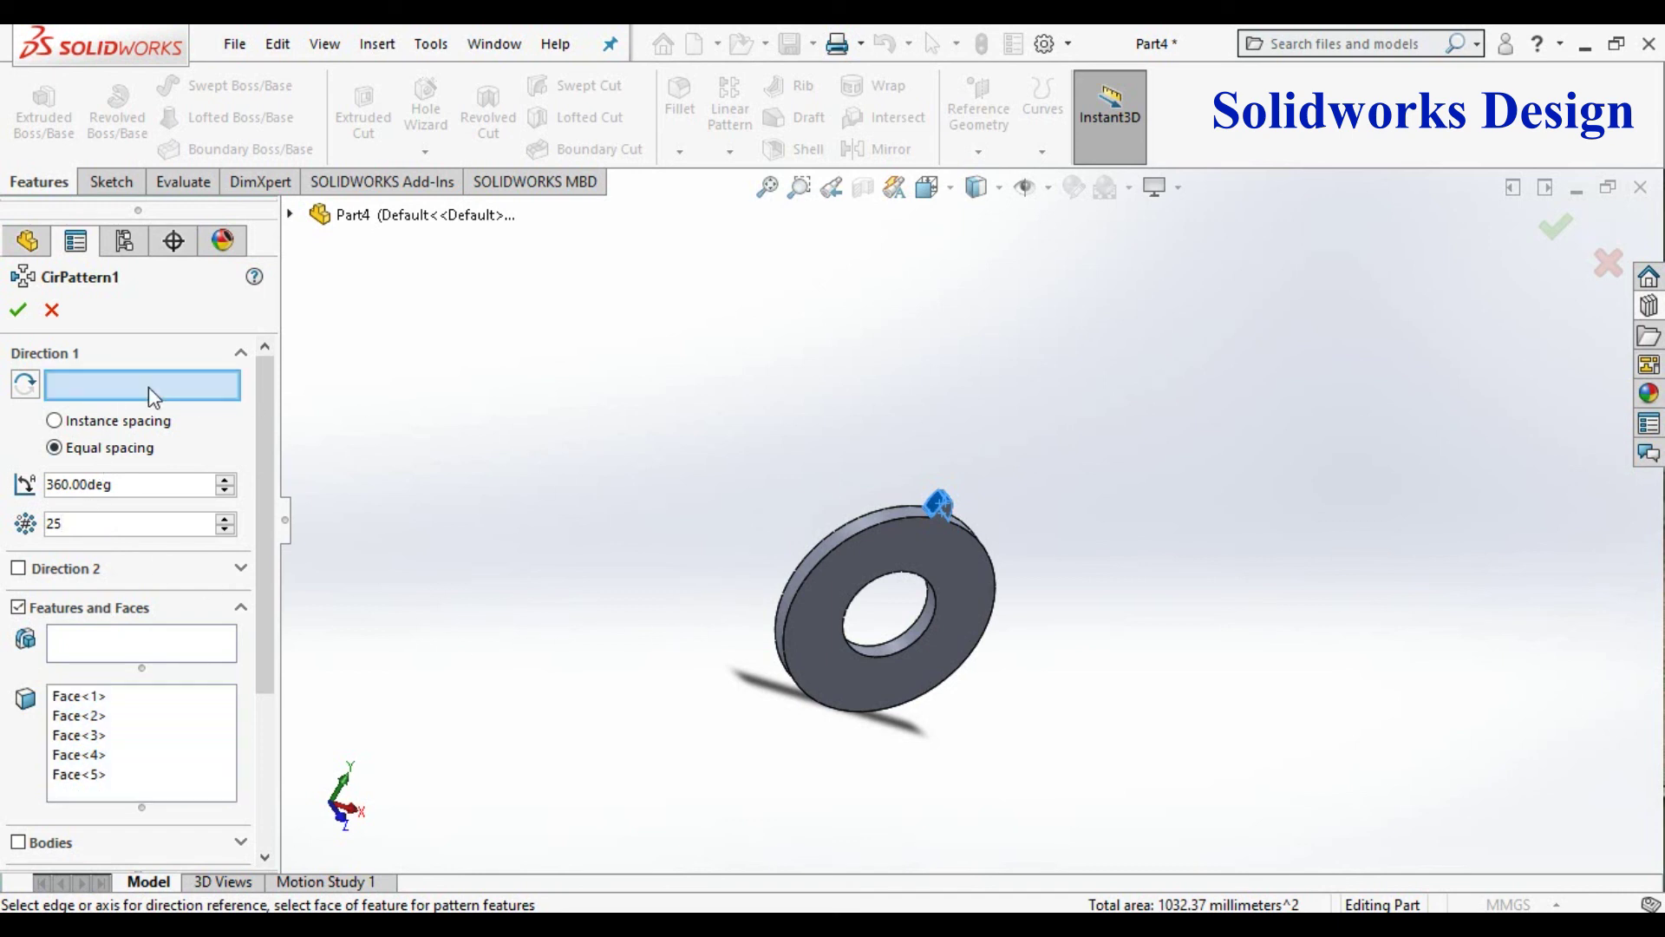
click(803, 581)
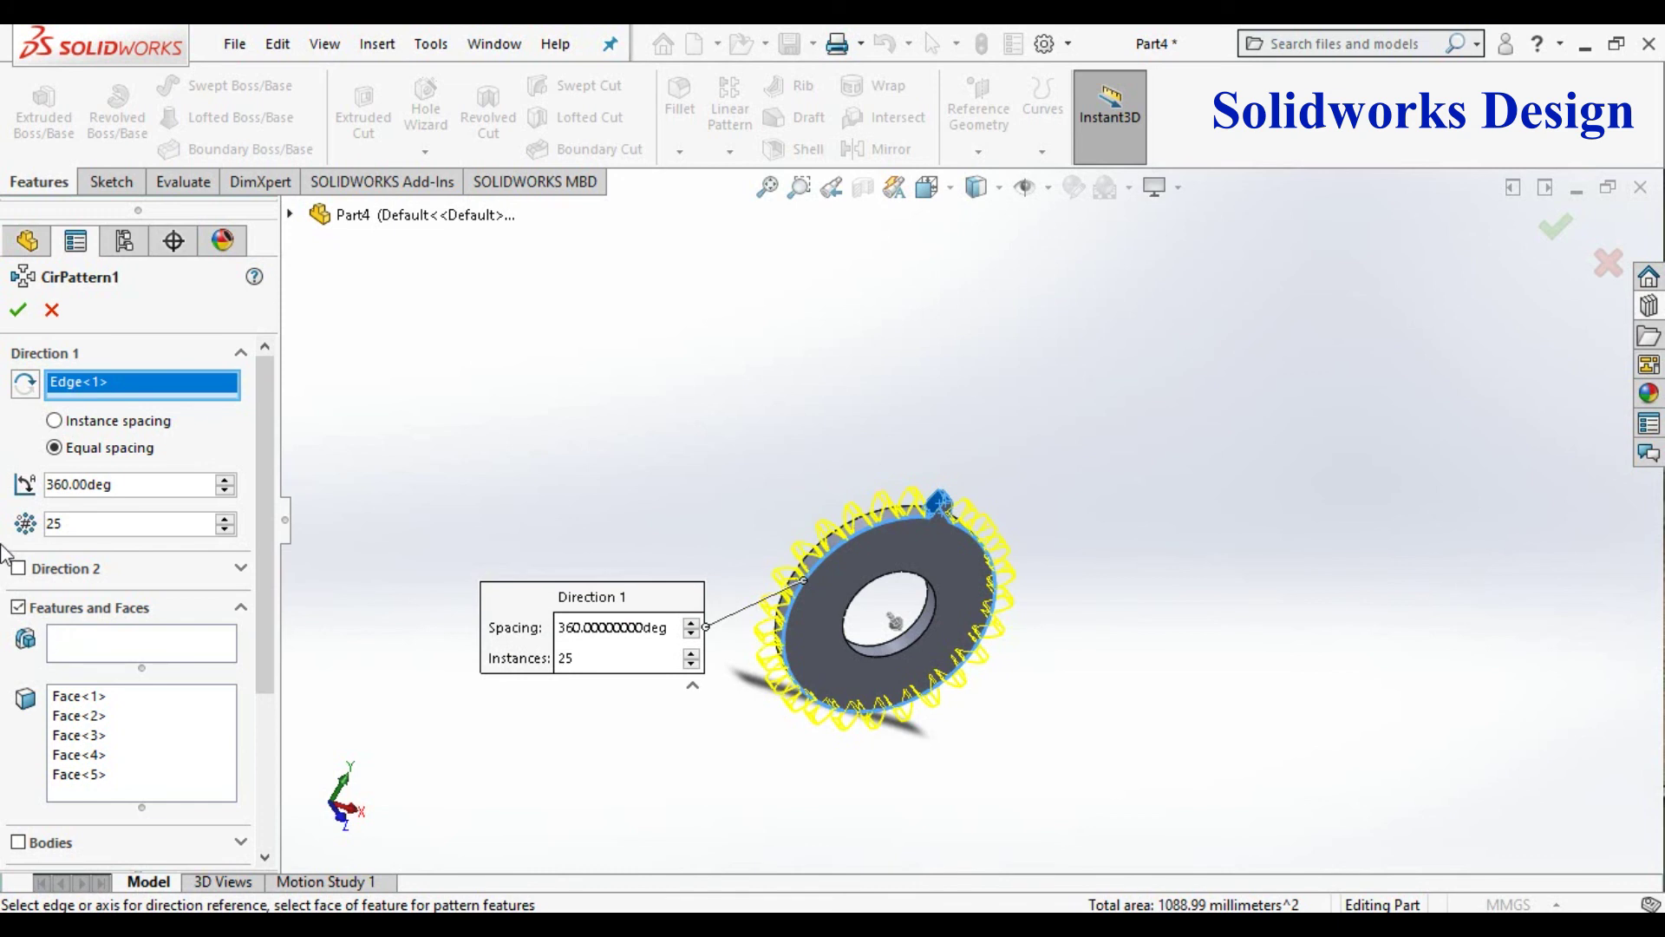
click(19, 312)
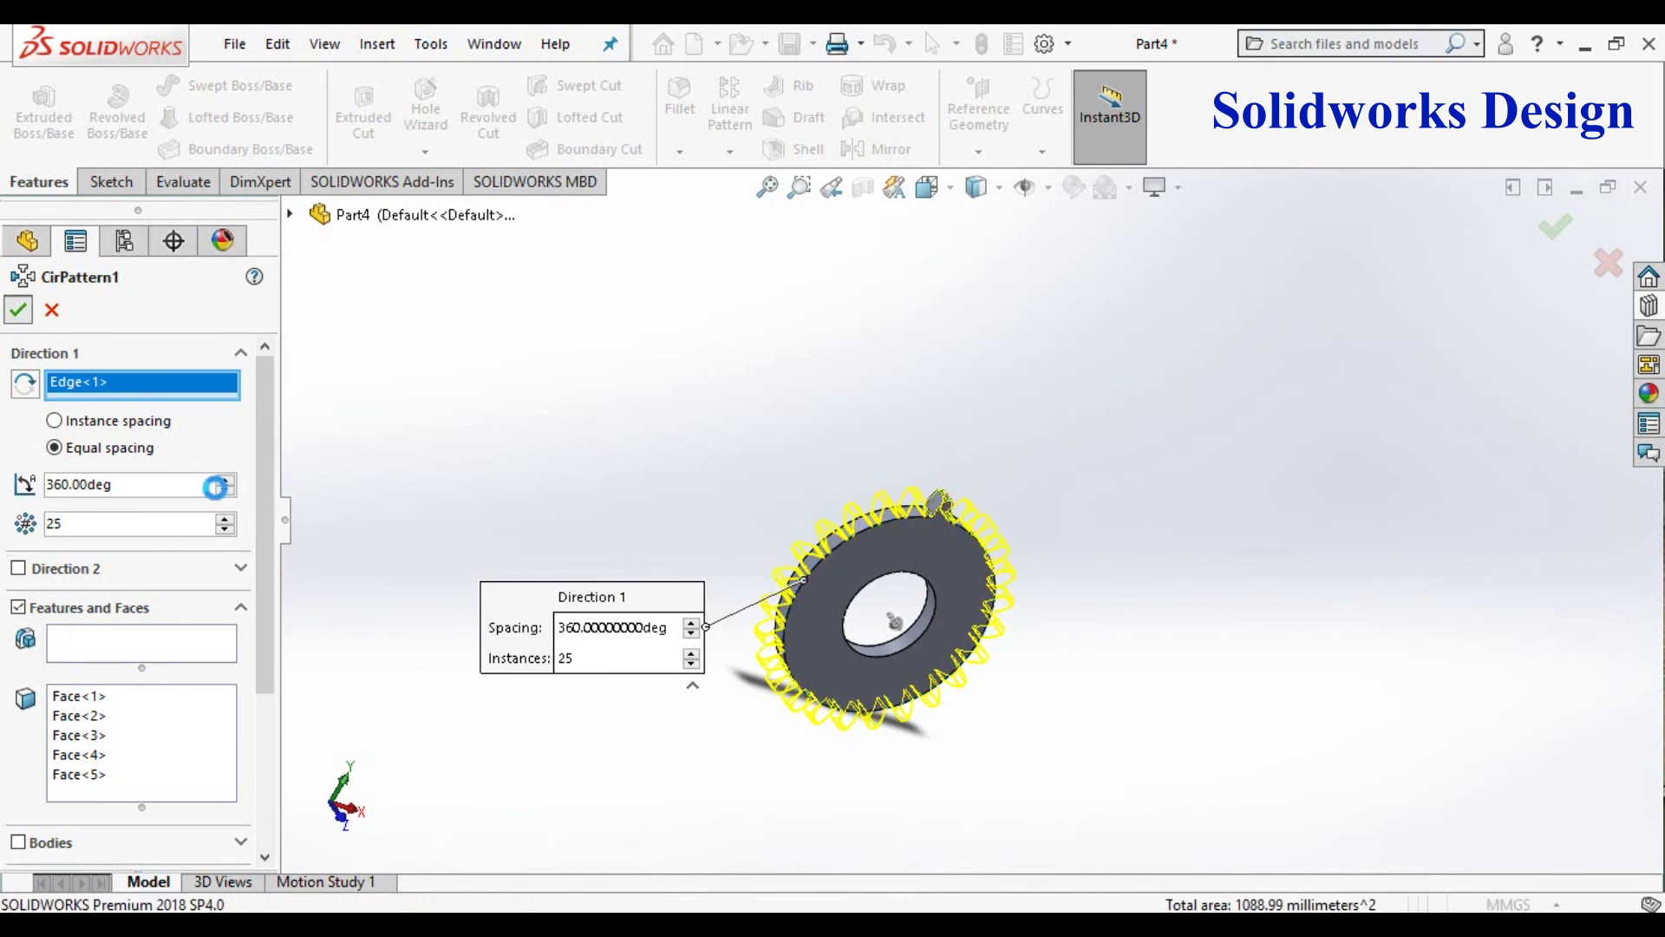
right_click(1344, 424)
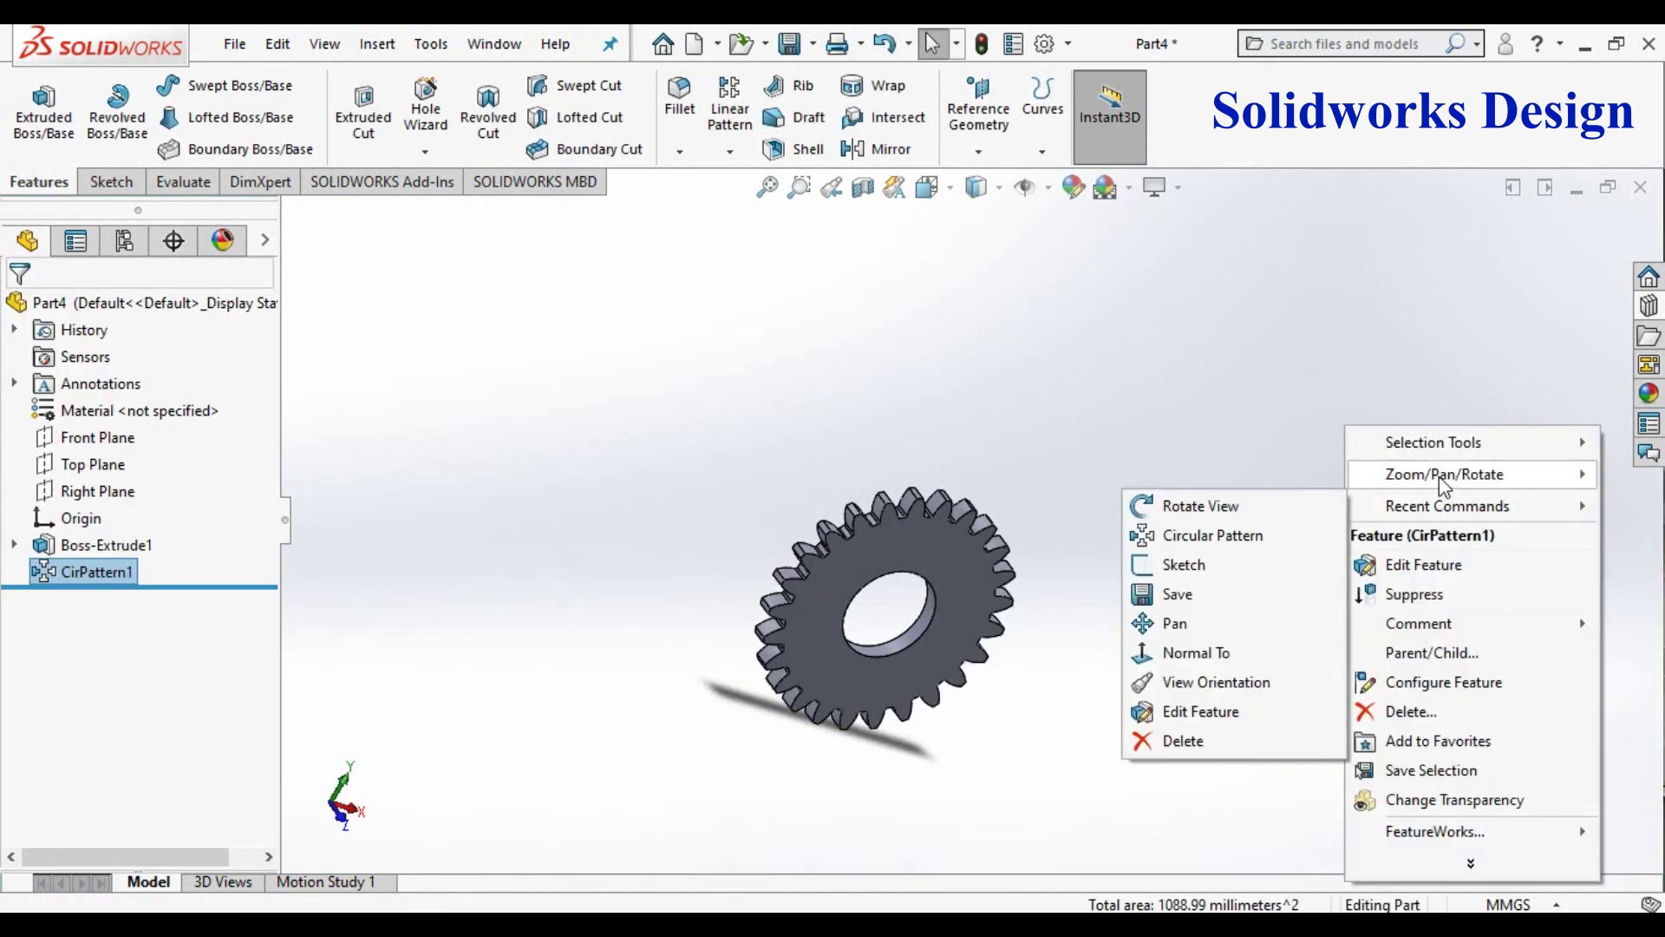
Step: Rotate the gear toward the viewer and set the Isometric view orientation
click(1158, 594)
drag(1158, 594, 933, 424)
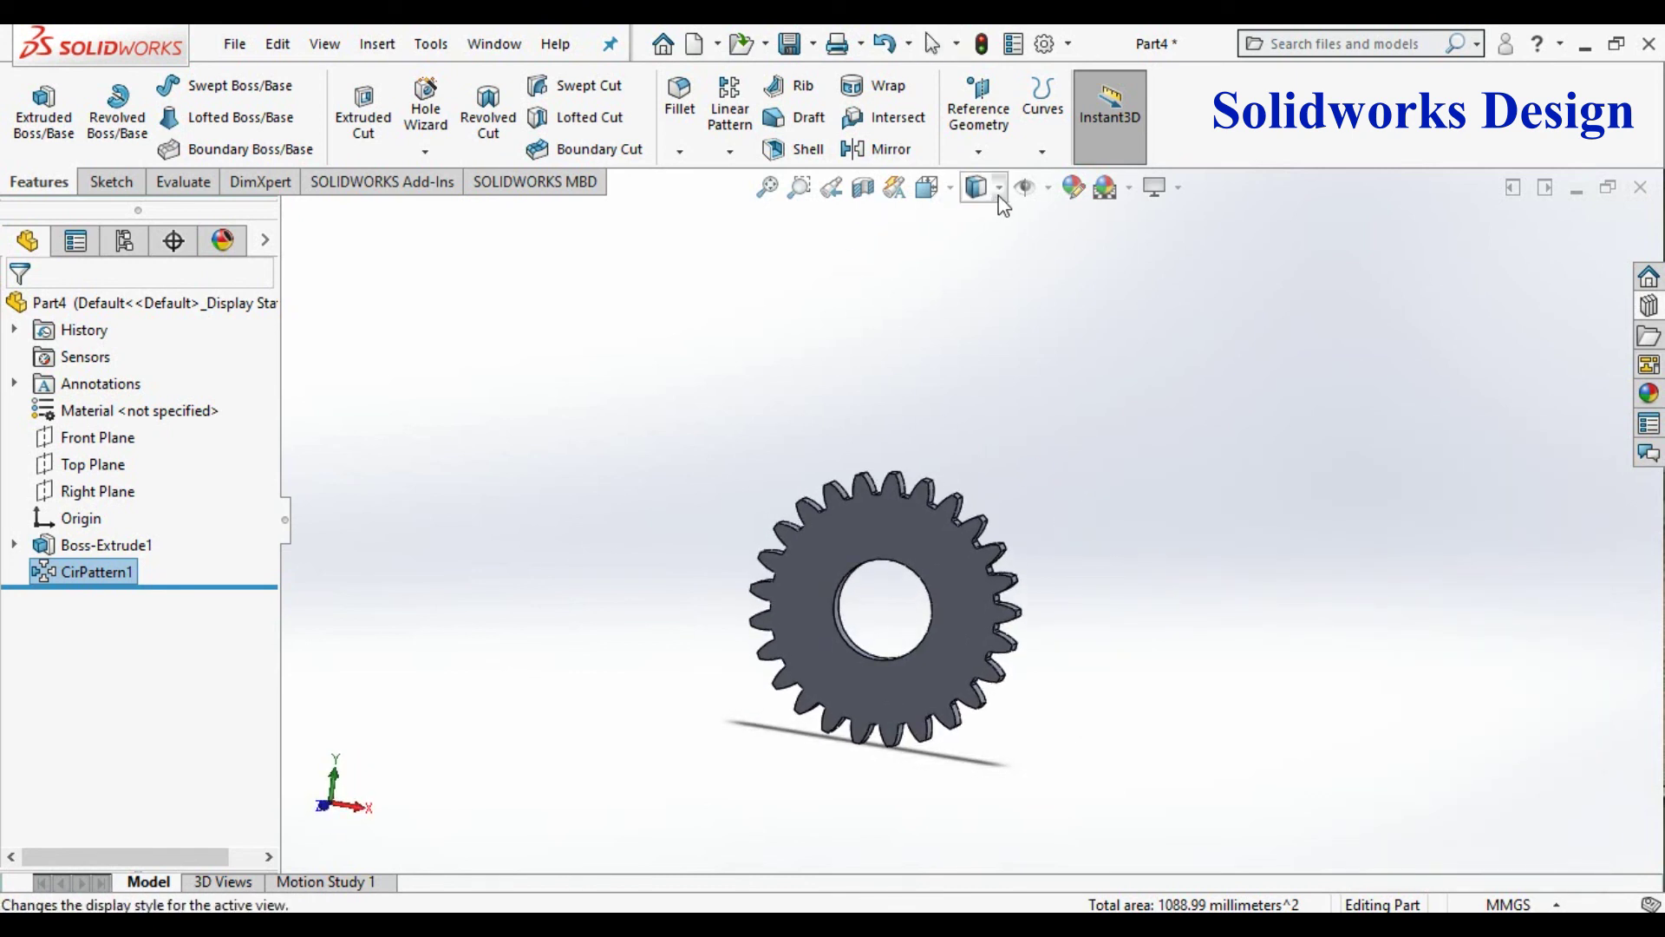
mouse_move(928, 186)
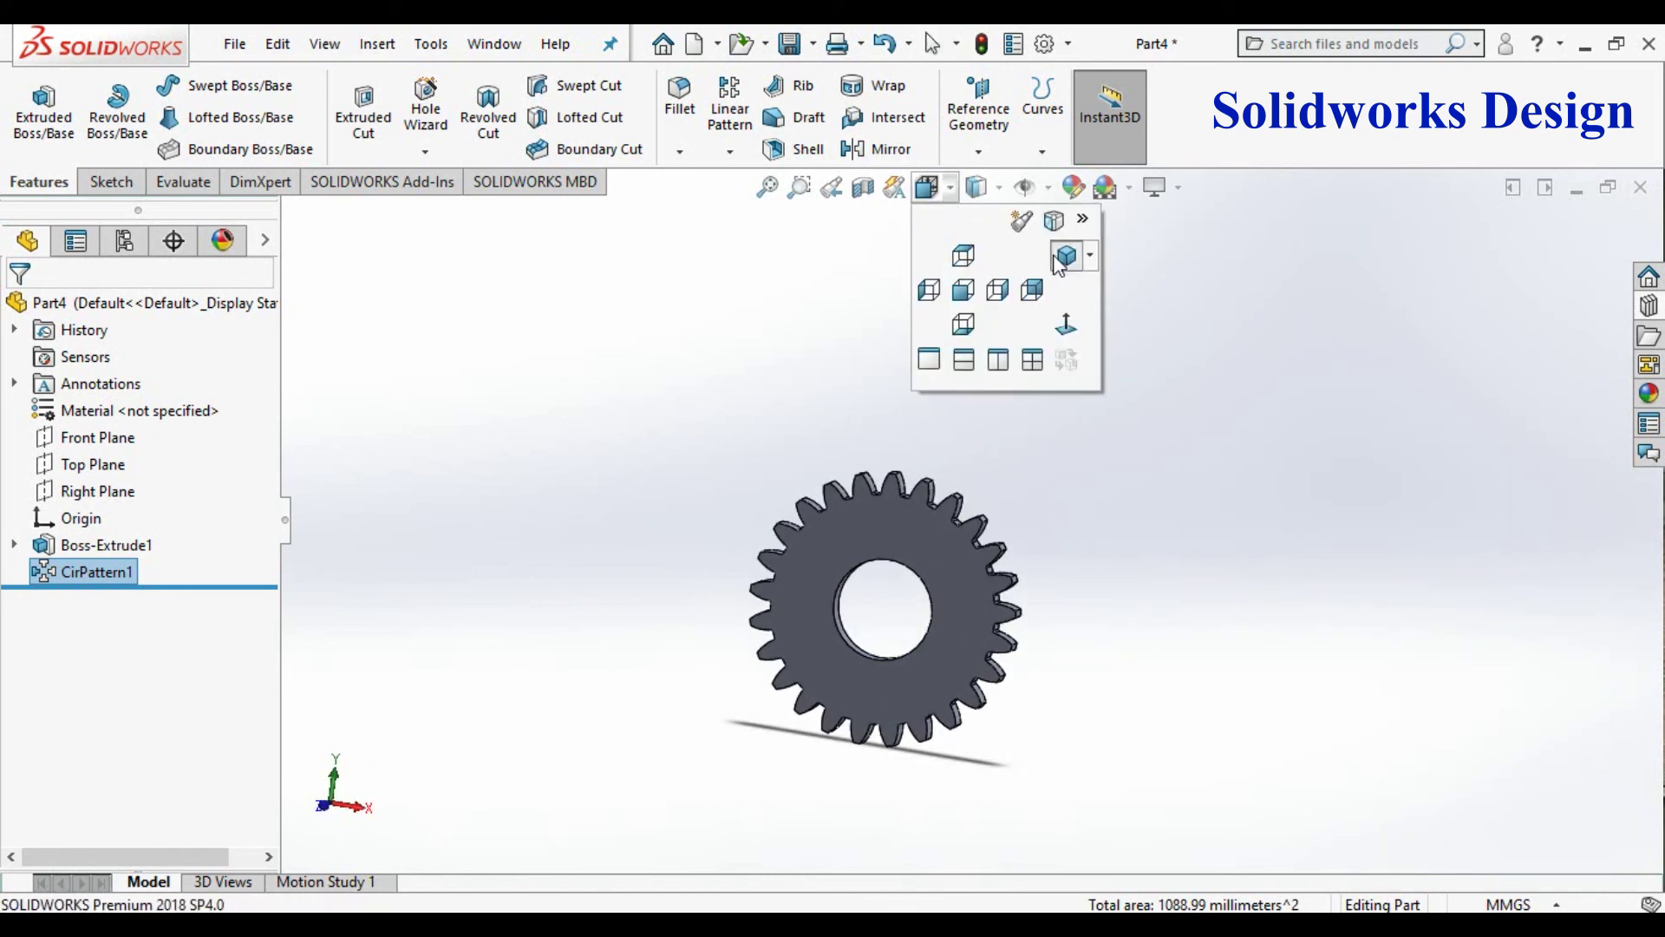
click(1056, 260)
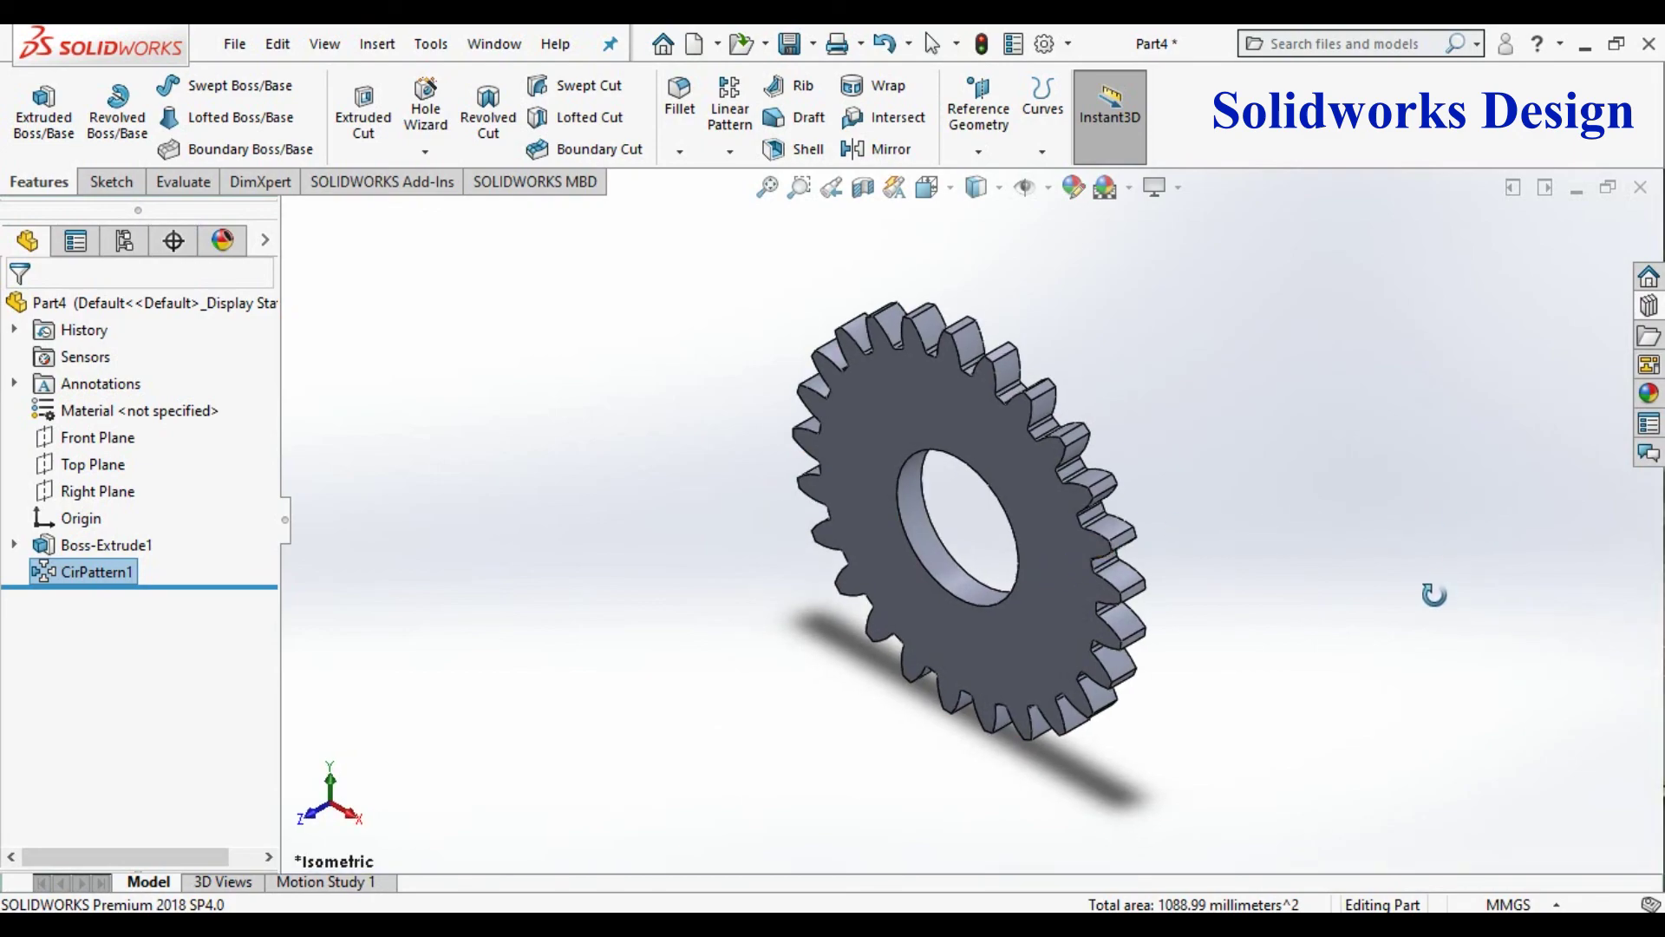